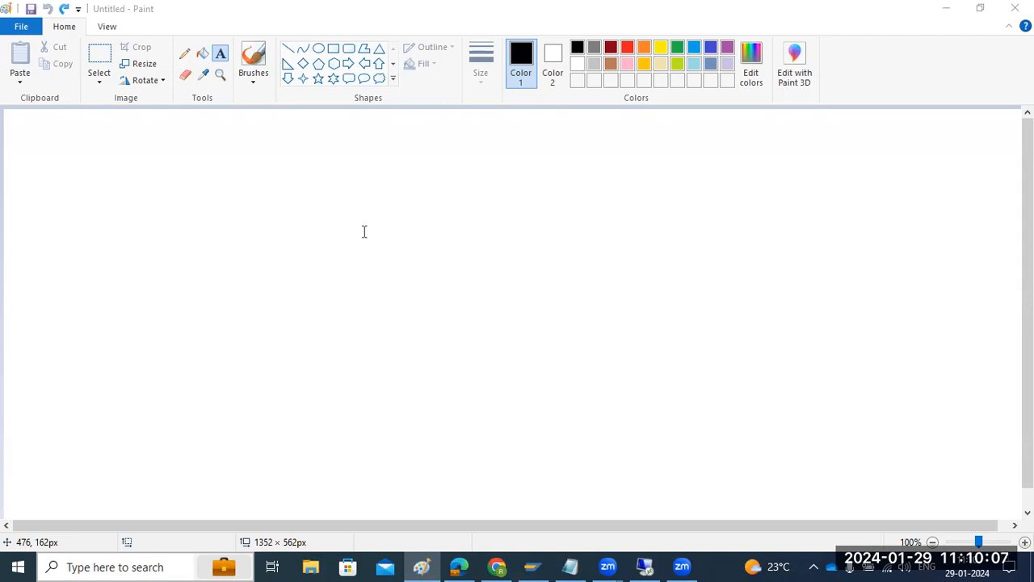
Type the heading 'USER ID's -' in a large text box across the Paint canvas.
drag(19, 121, 1008, 506)
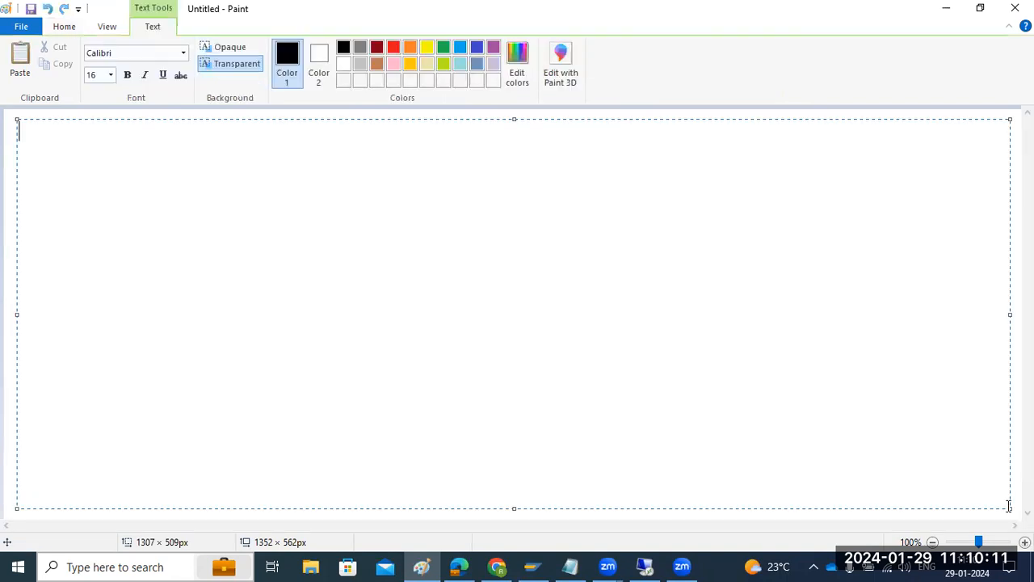
text(USER ID's -)
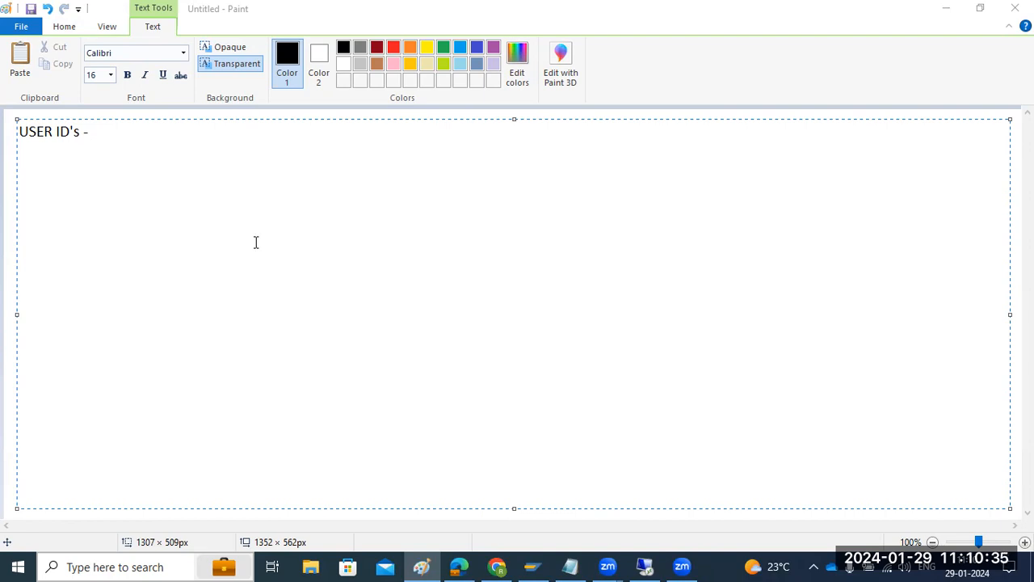
click(643, 564)
click(82, 78)
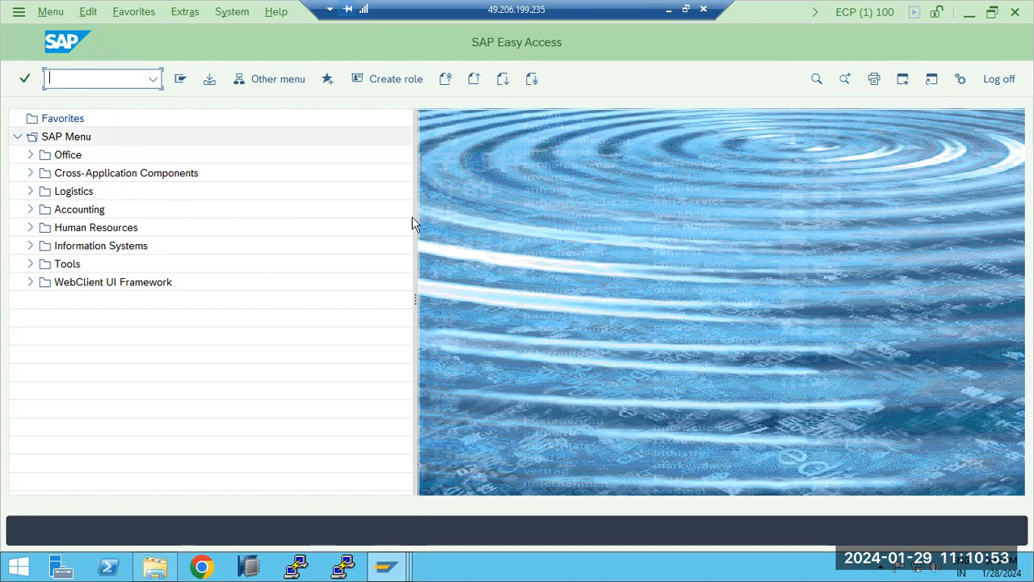
click(668, 9)
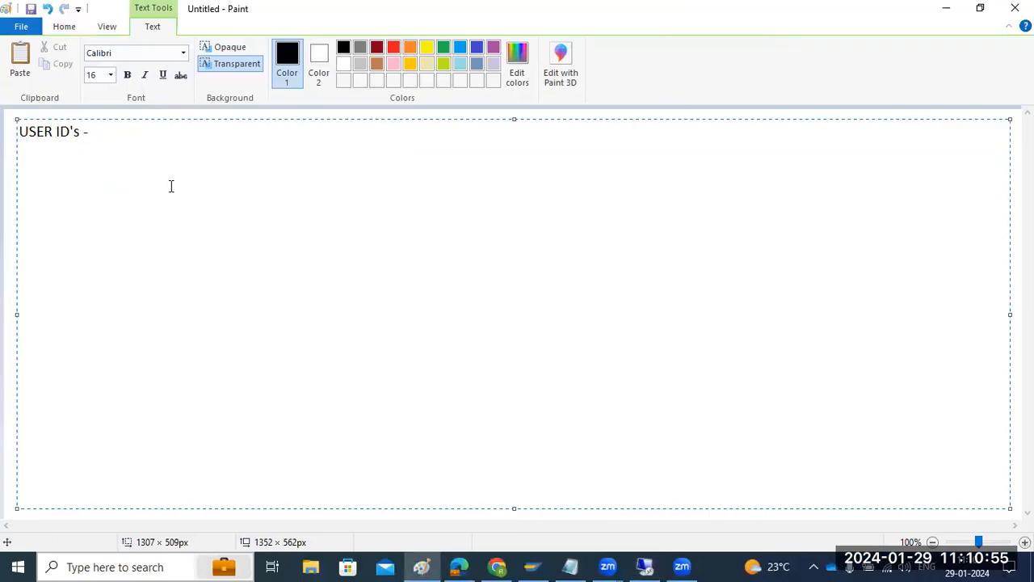
List SU01 single user creation, SU10 mass user creation, PFCG role creation and SU53 authorization checks.
key(Return)
key(Return)
text(SU01)
key(Return)
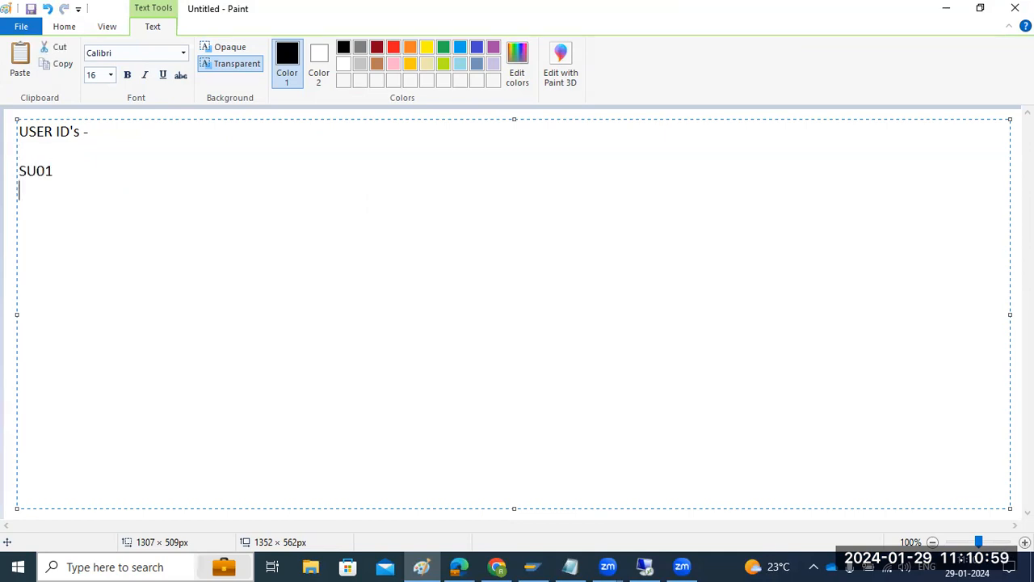
text(SU10)
key(Return)
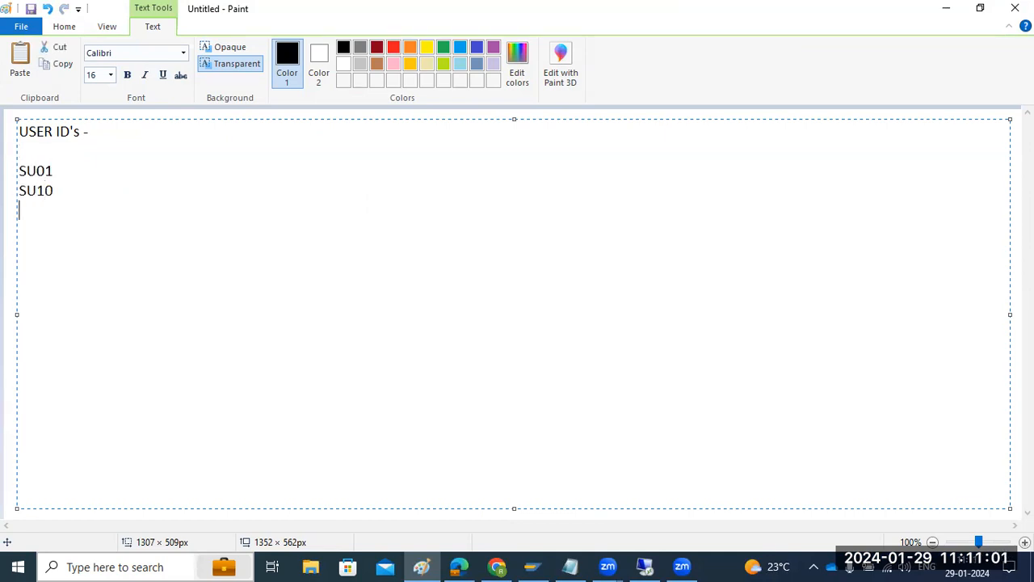
text(PFCG)
key(Up)
key(Up)
text(- Single )
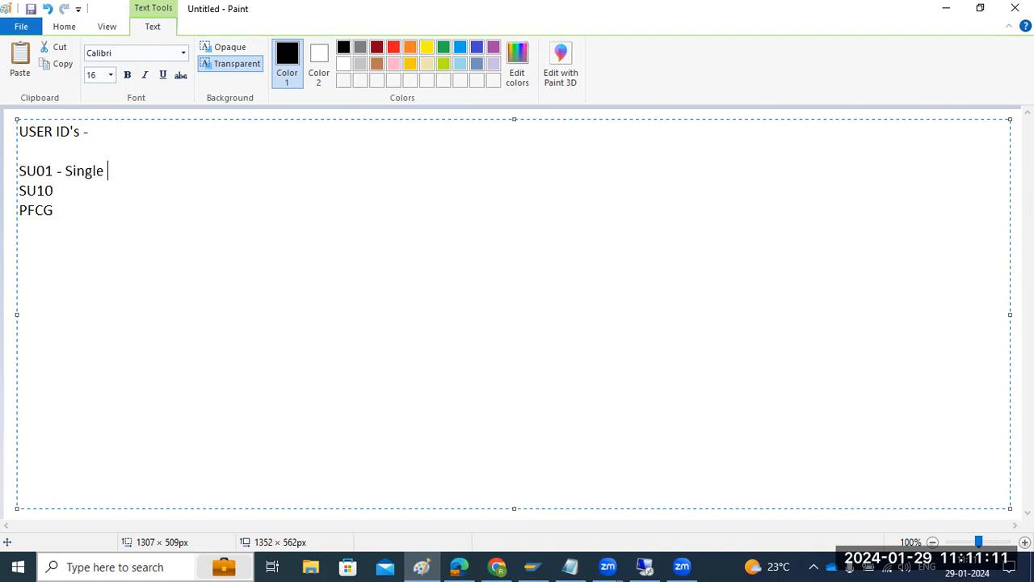
text(user creation SU10 - Mass user creation PFCG)
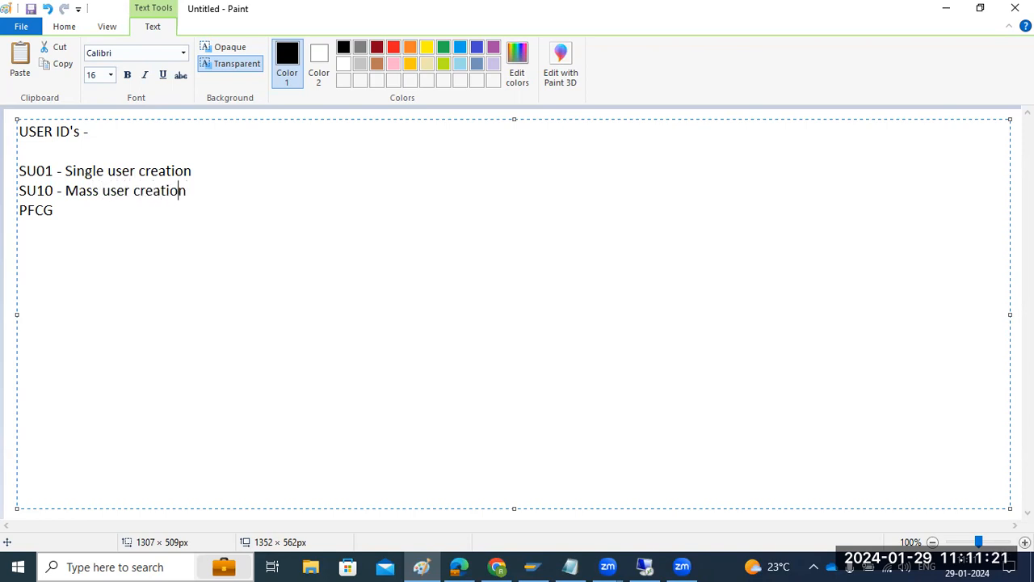
text( - role creation)
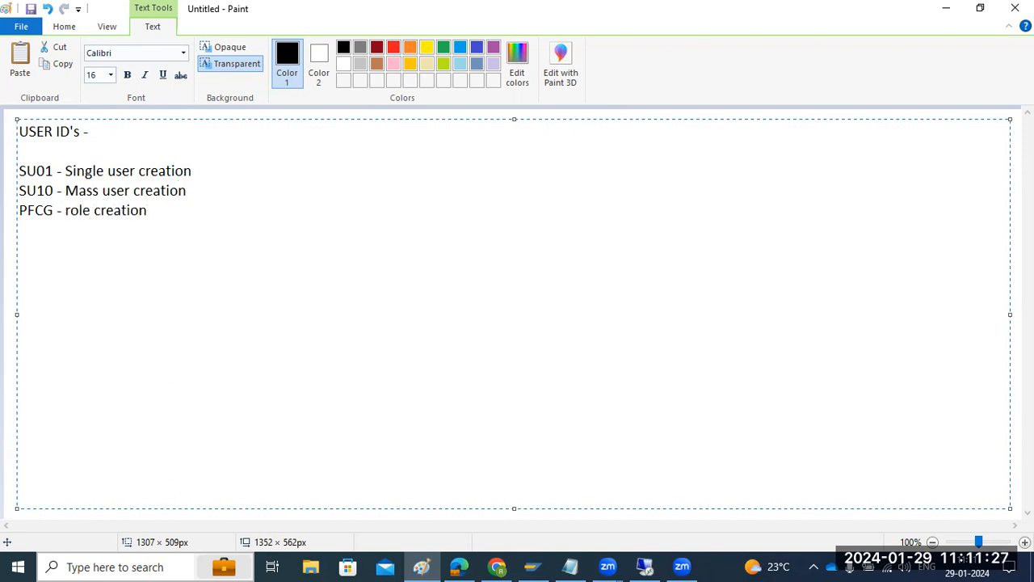
key(Return)
key(Return)
key(BackSpace)
text(SU53 - to checkthe authorization issues)
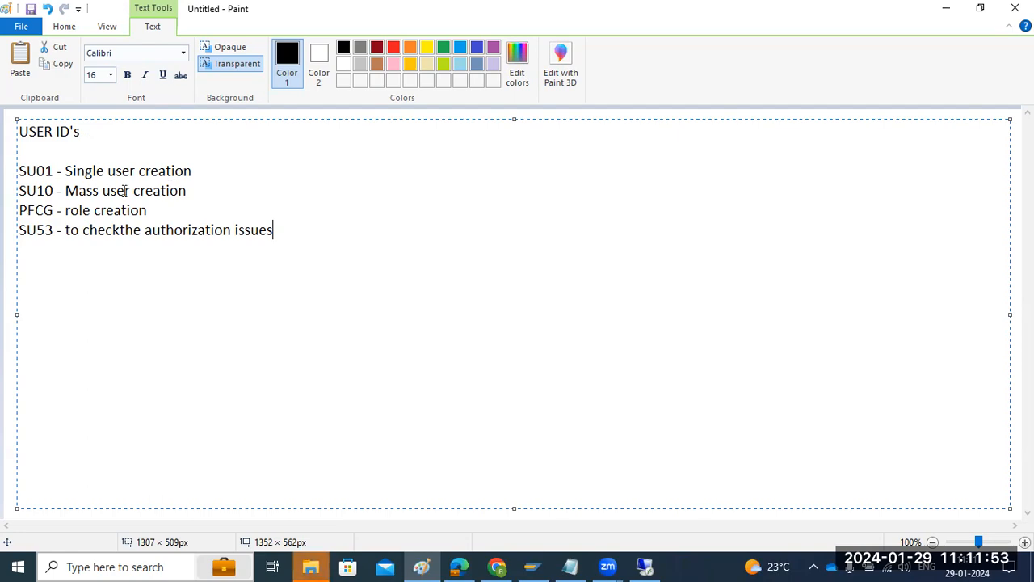
Run the SU01 user maintenance transaction in the SAP session.
click(616, 564)
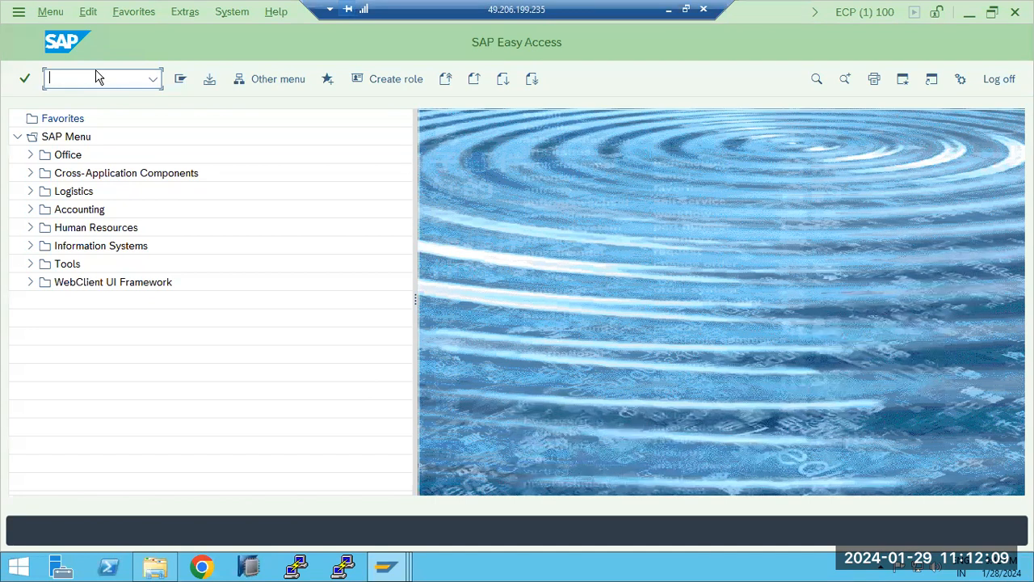
text(u01)
key(Return)
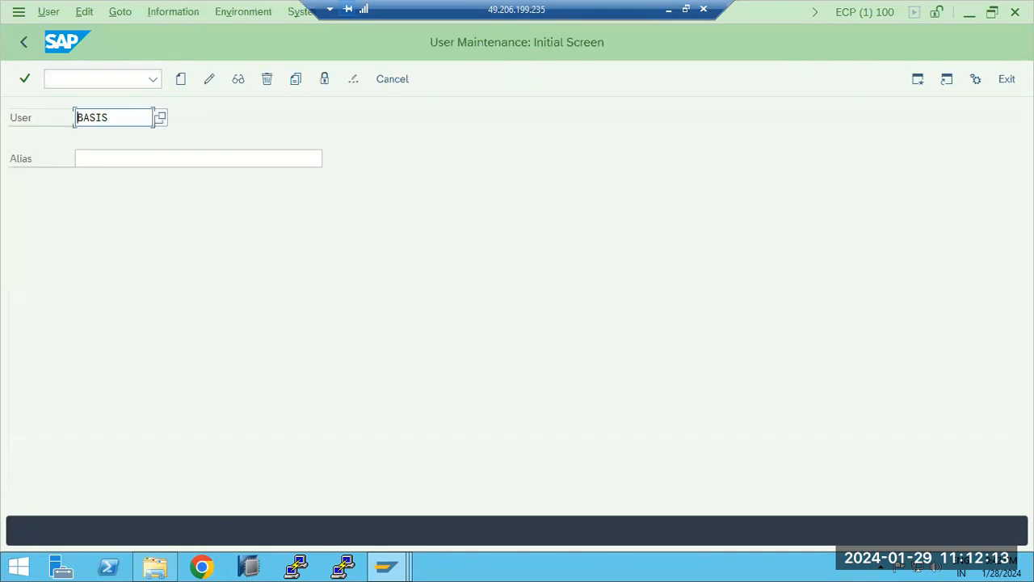
Try creating users Ravi and then DEMO, both rejected as already existing.
double_click(118, 112)
text(Ravi)
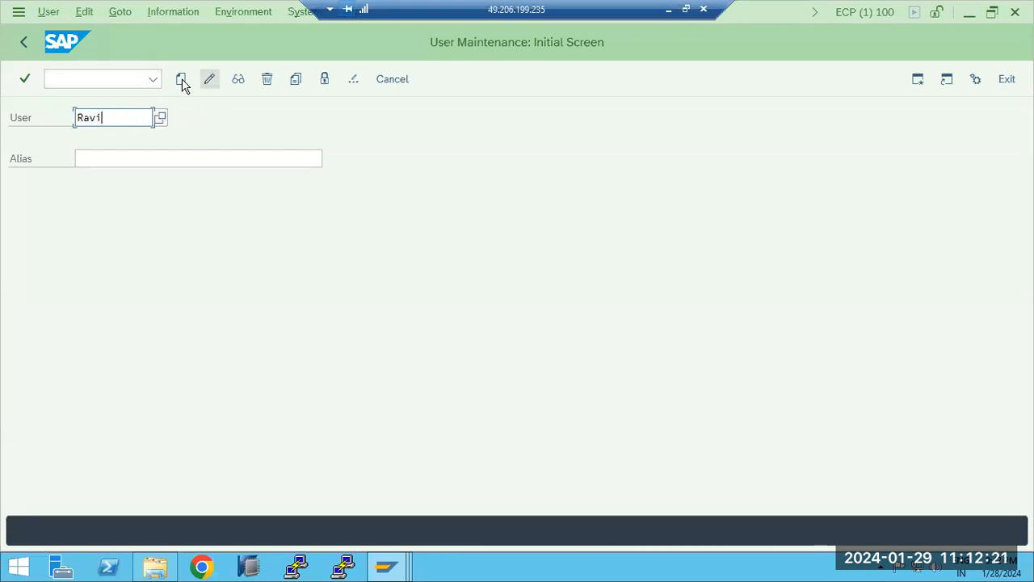
click(181, 83)
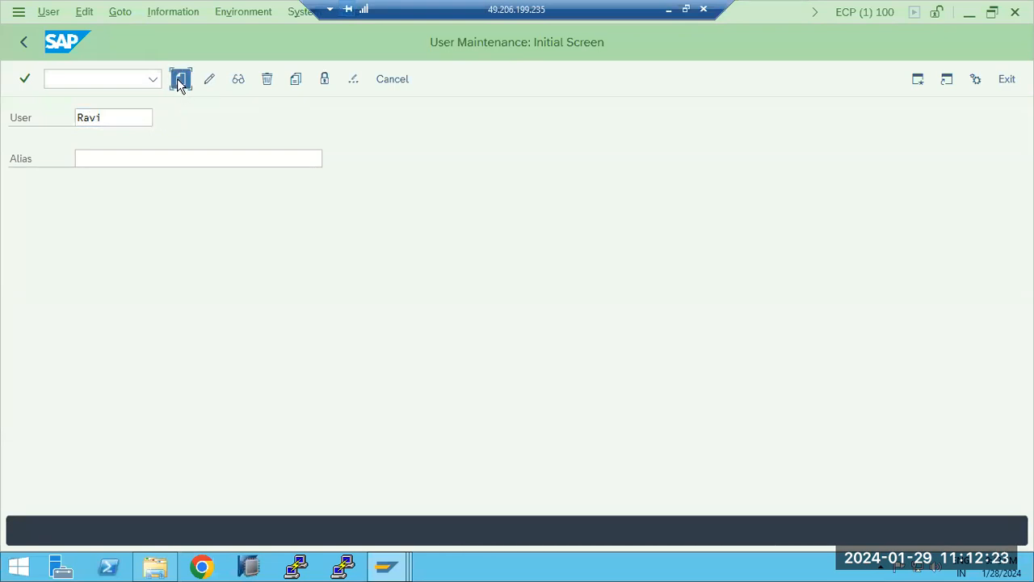
click(123, 112)
double_click(123, 112)
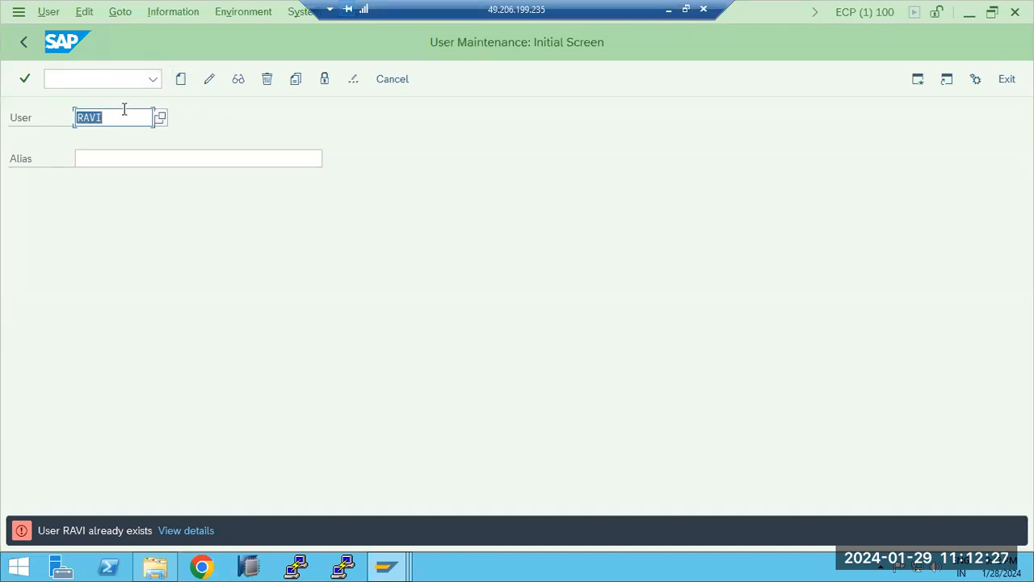
text(DEMO)
click(181, 79)
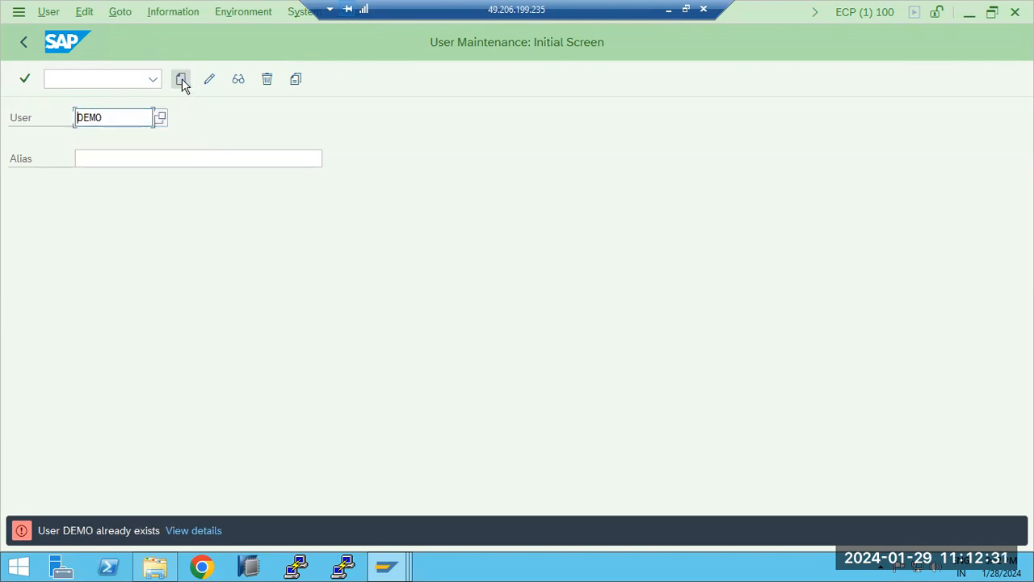
click(118, 118)
Create user DEMO1 and enter SAPDEMO as its company name.
text(1)
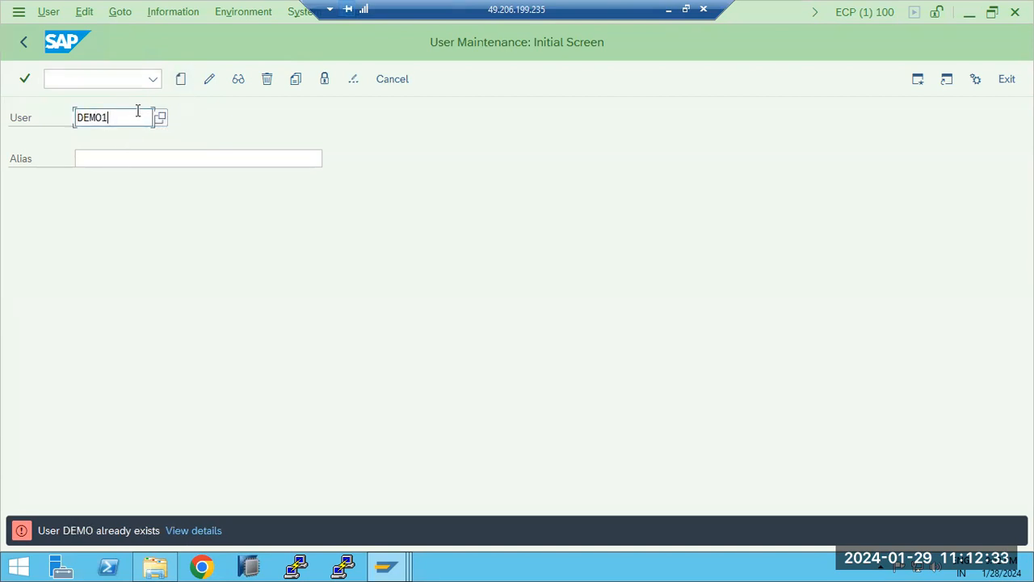
click(179, 81)
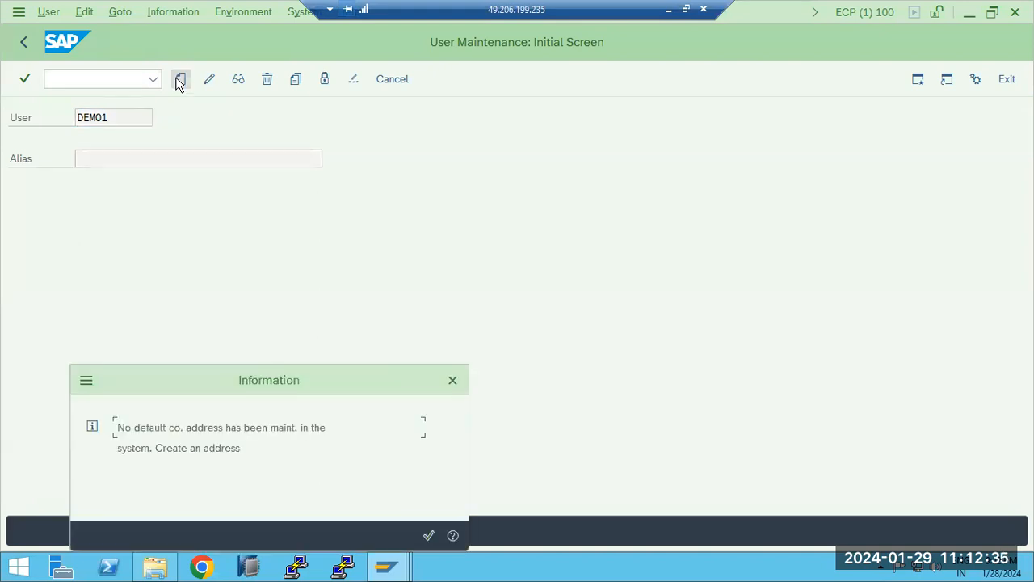
click(421, 540)
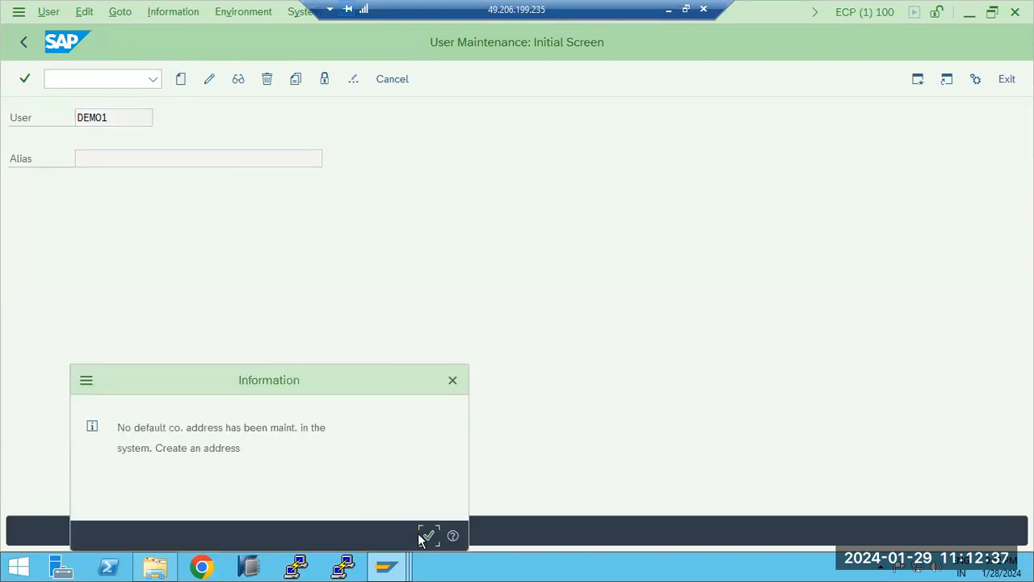
click(426, 540)
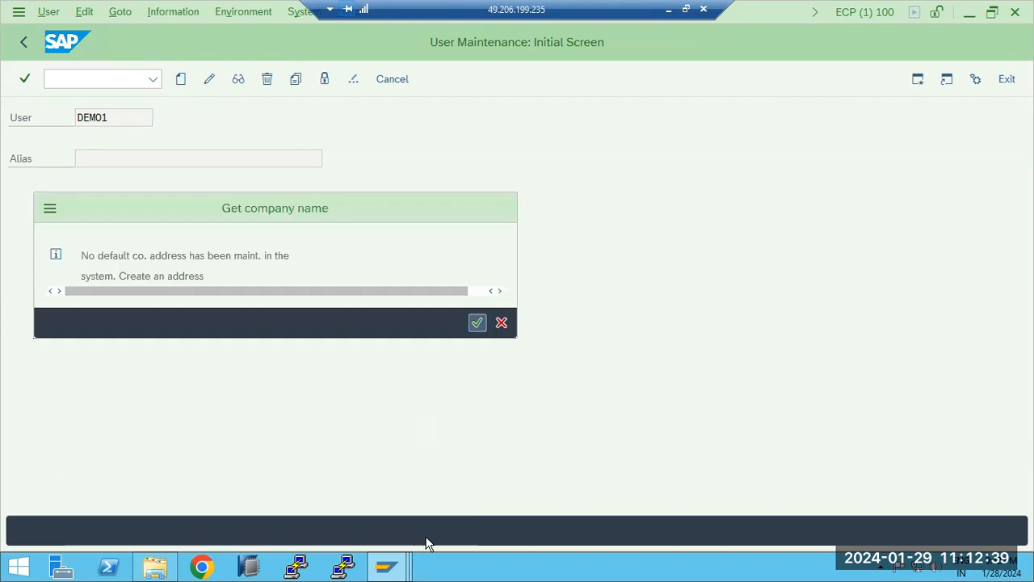
text(SAP)
key(Return)
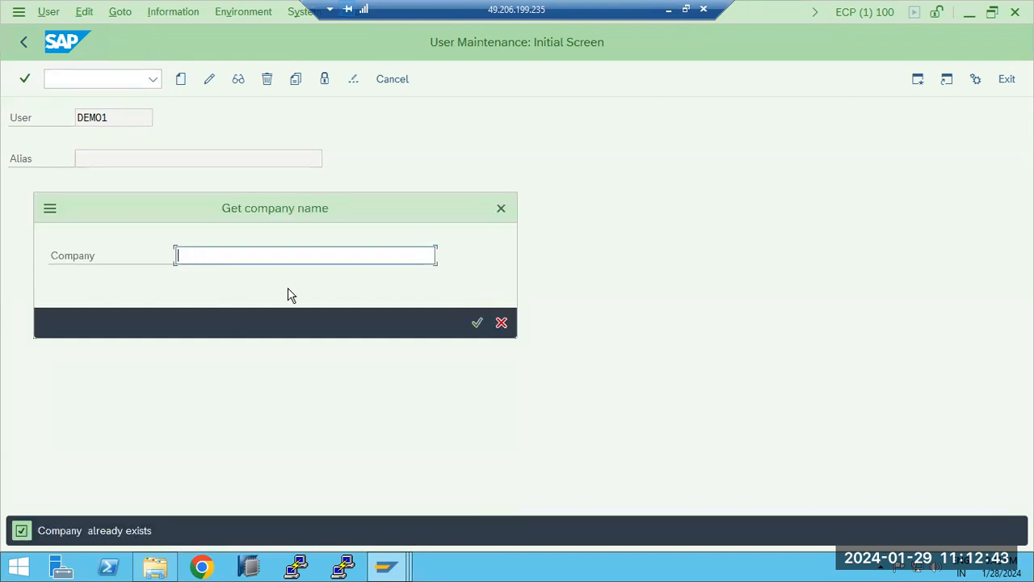
text(SAPDEMO)
key(Return)
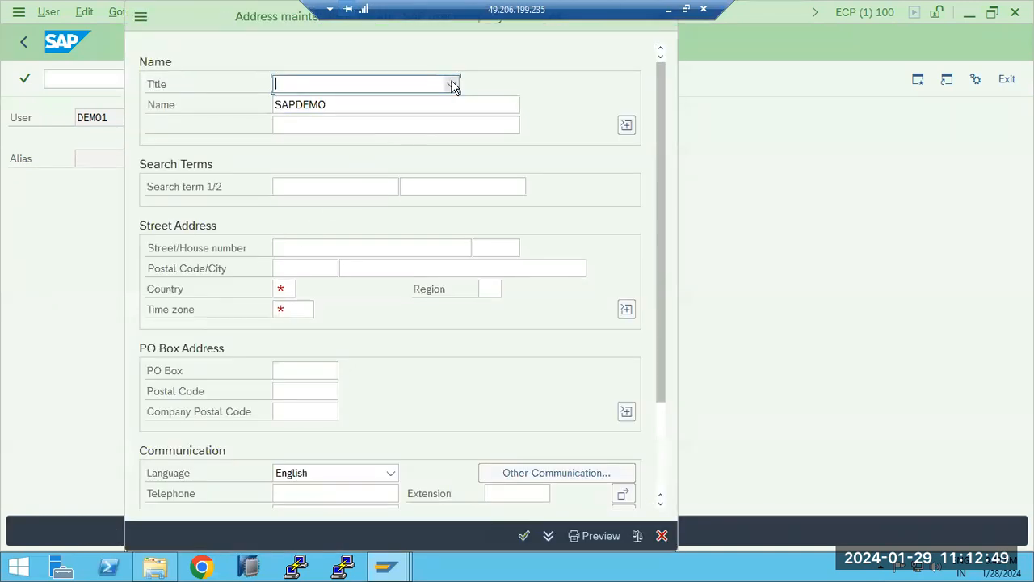
Give the company address title Mr., country IN and time zone INDIA, then confirm.
click(452, 85)
click(296, 136)
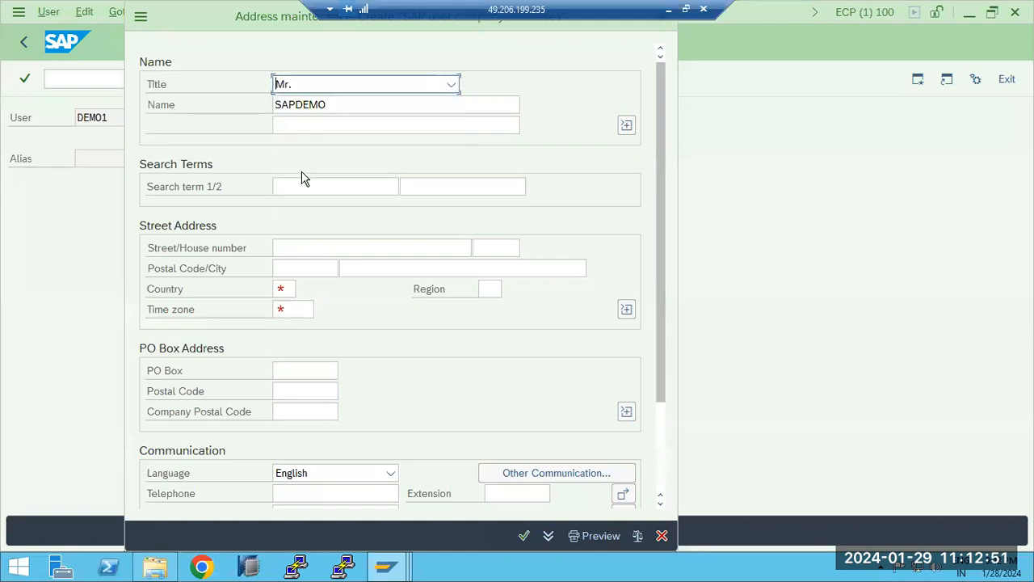
click(289, 293)
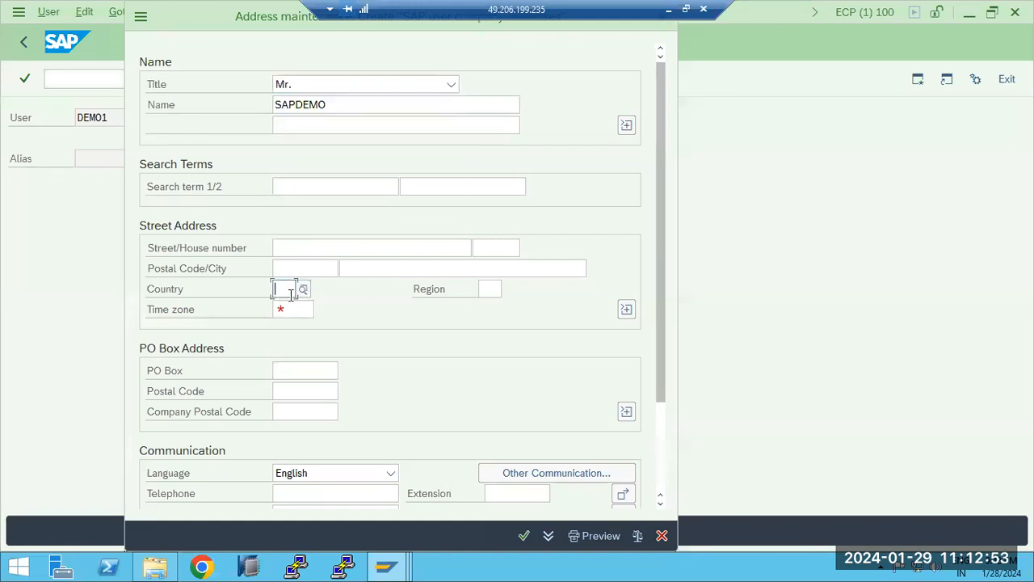
text(IN)
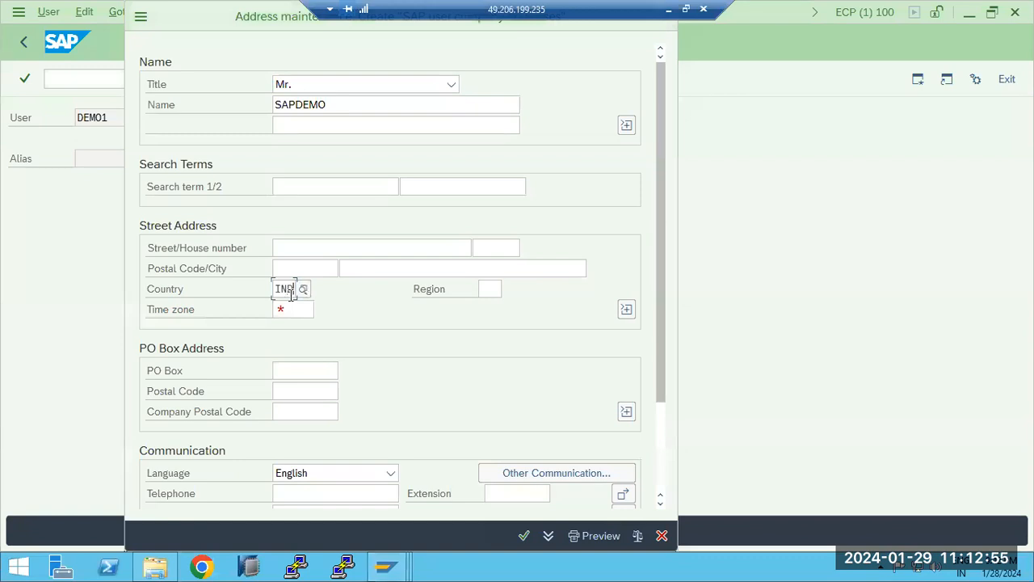
text(D)
key(BackSpace)
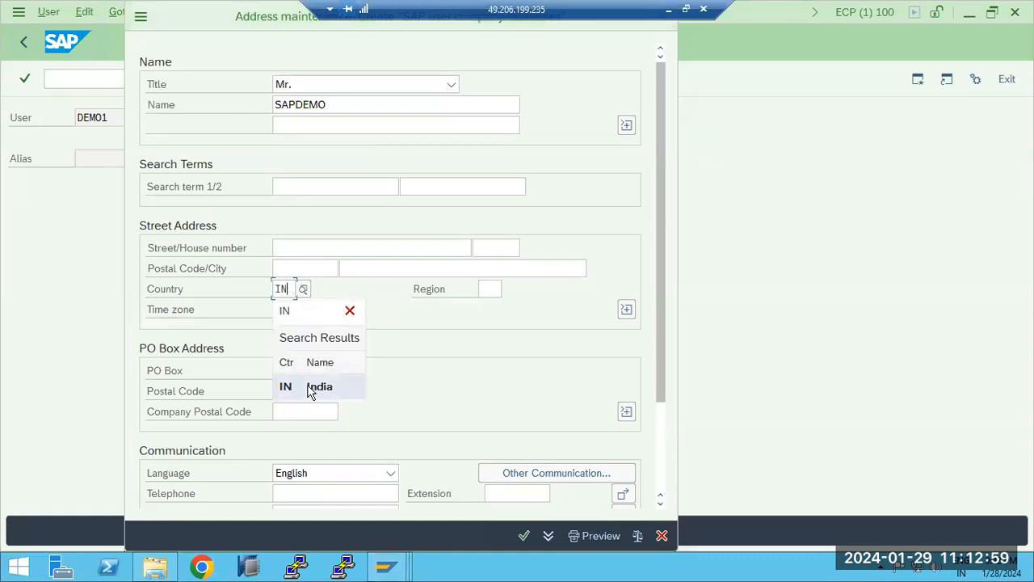
click(311, 388)
click(293, 308)
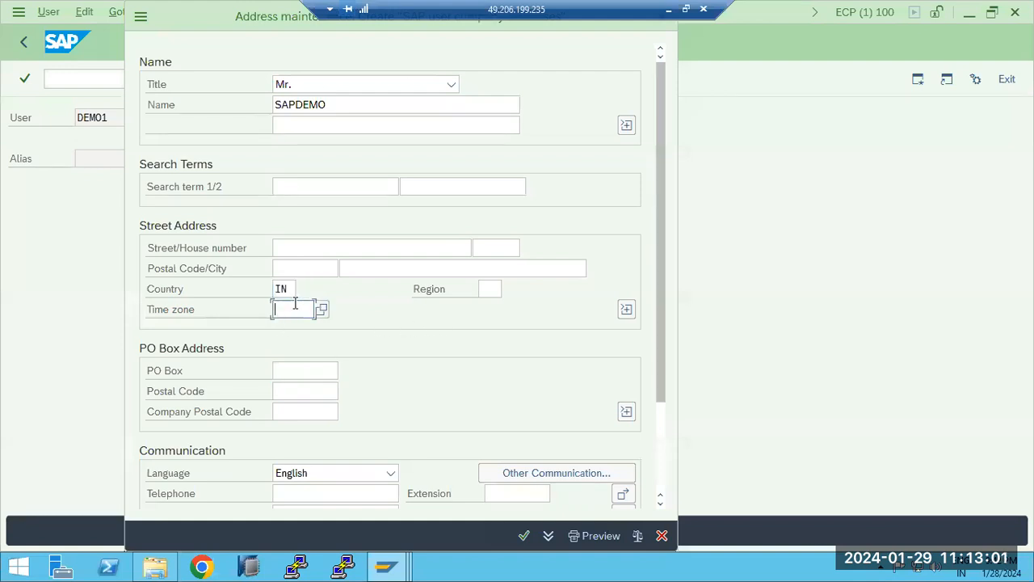
text(INDIA)
scroll(336, 419, down, 2)
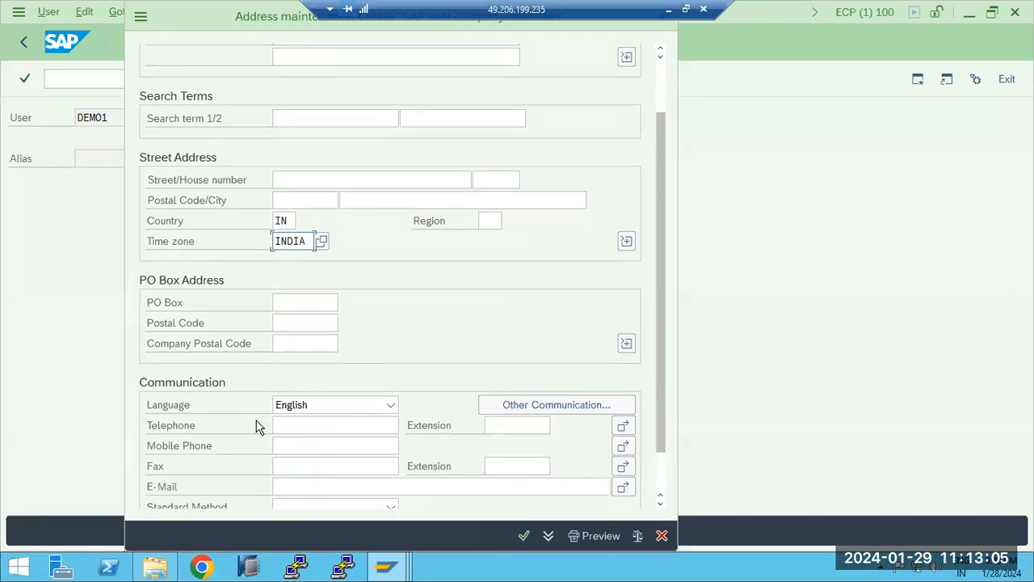
scroll(258, 408, down, 2)
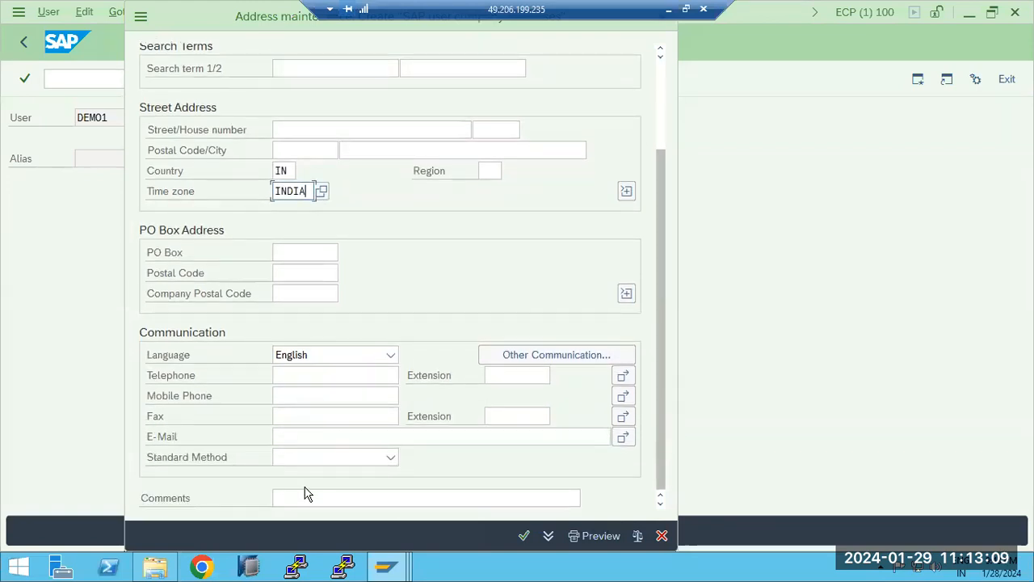
click(524, 535)
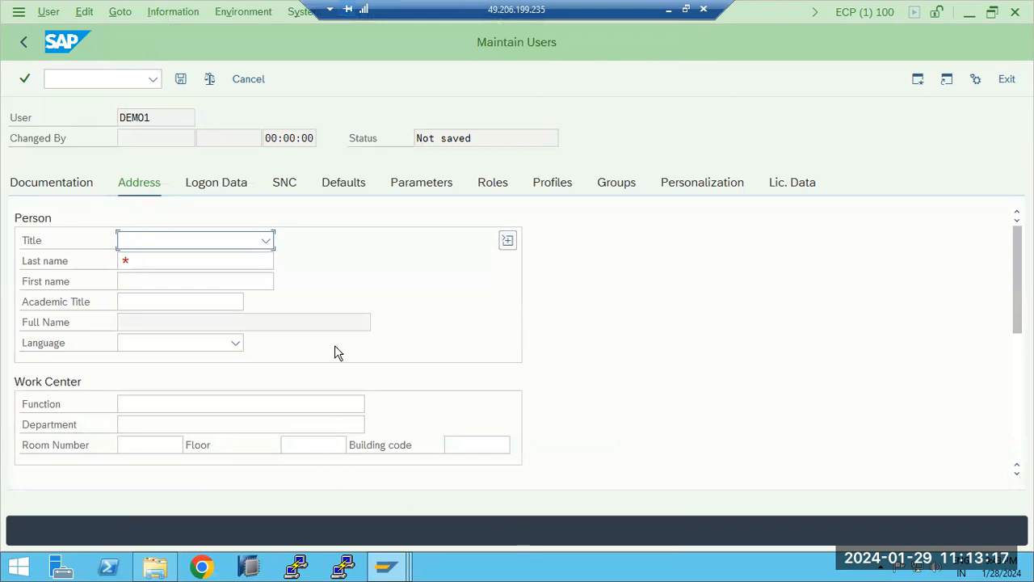
Set DEMO1's title to Mr. and last name to 'SAp'.
click(252, 246)
click(141, 267)
click(142, 265)
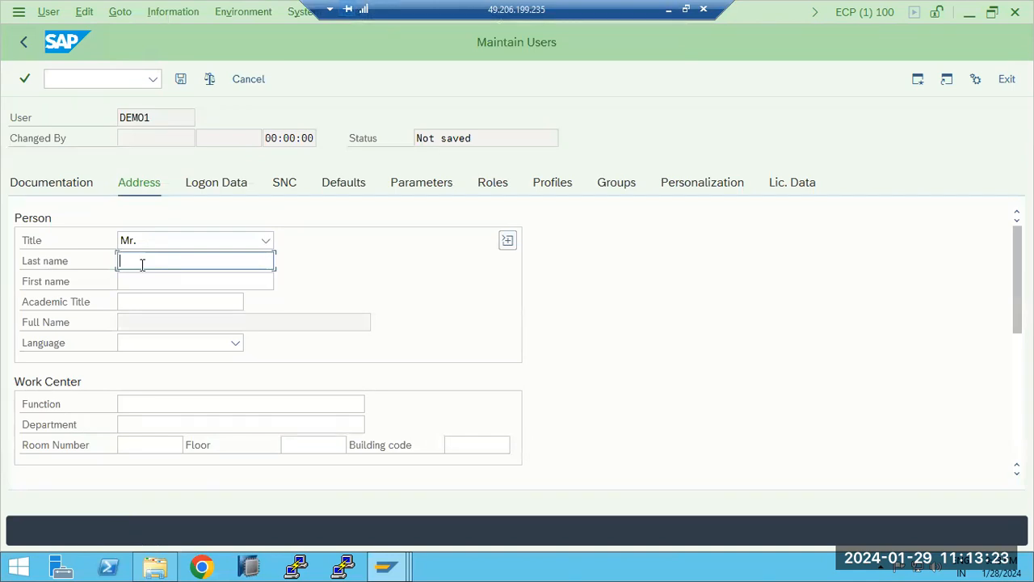
text(SAp)
Review the user type options on the Logon Data tab, then minimize SAP to show Paint.
scroll(147, 327, down, 6)
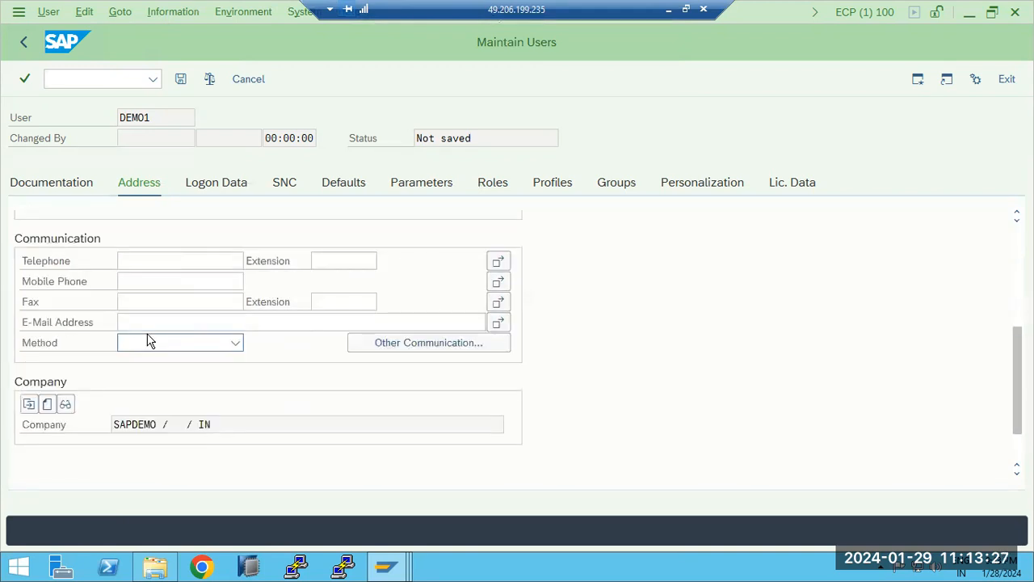
scroll(162, 369, up, 6)
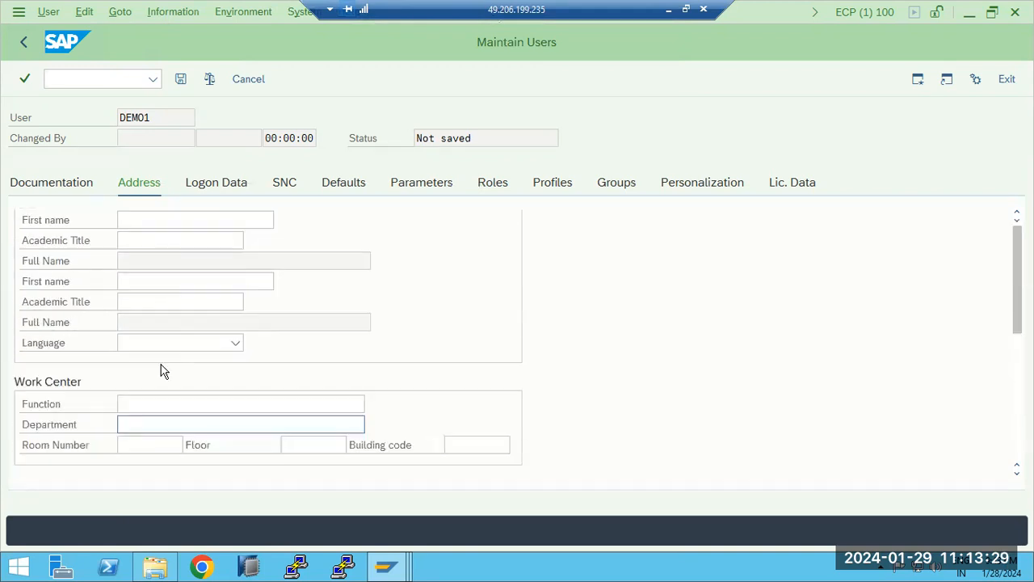
click(209, 187)
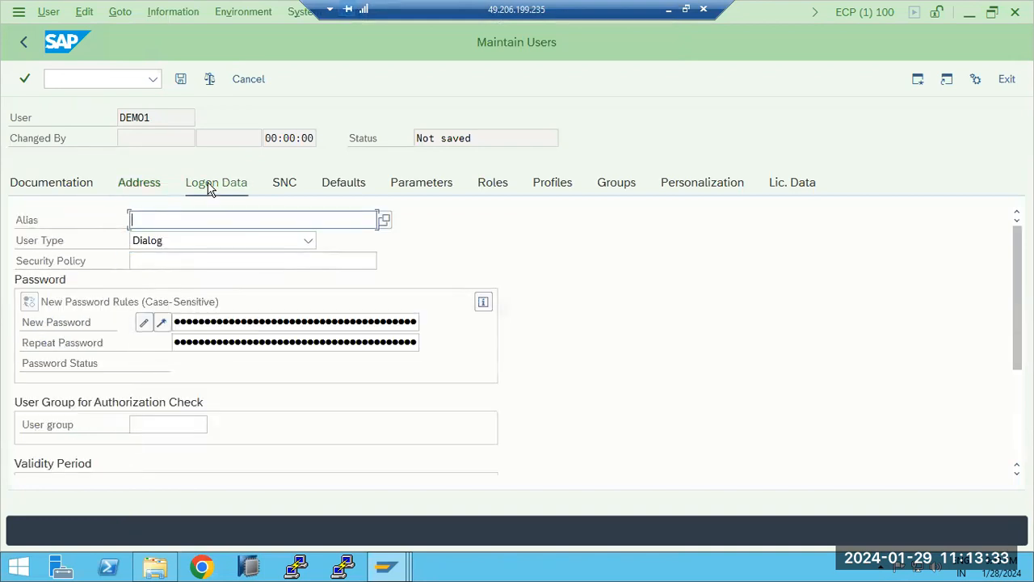
click(209, 247)
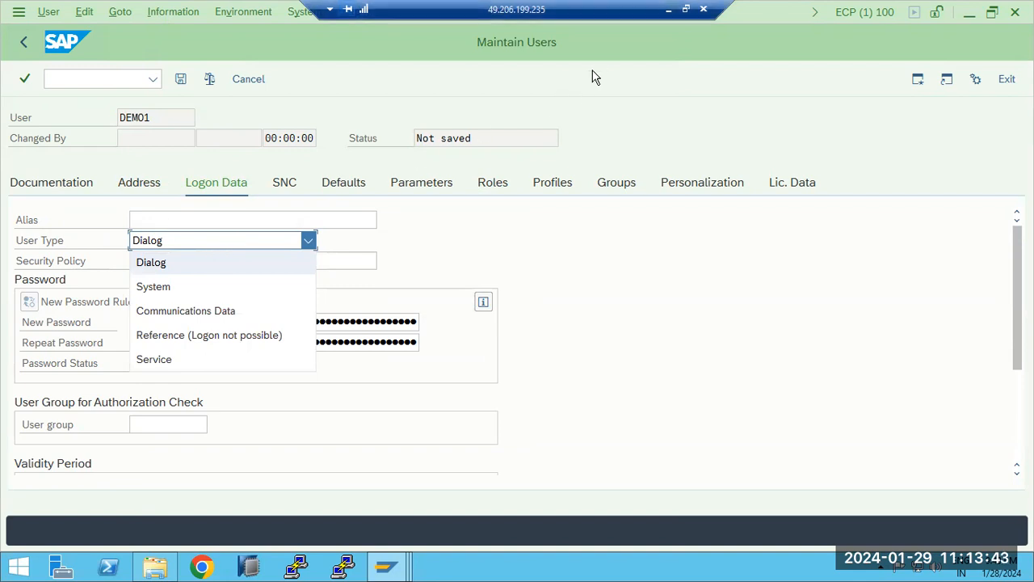
click(669, 10)
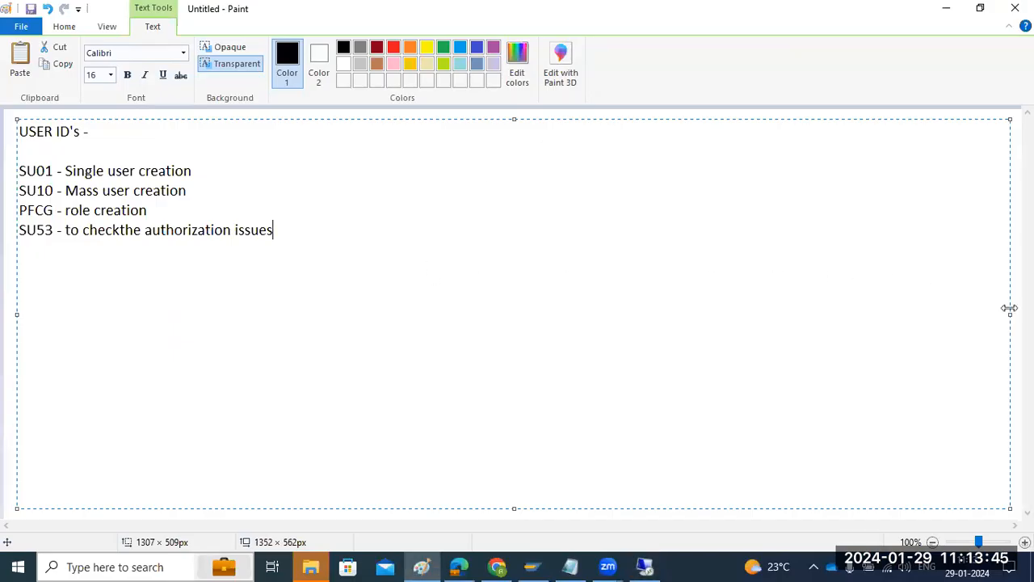
Start a new text block headed 'TYPES of USERS :' with the entry '1)DIALOG USER'.
click(1016, 338)
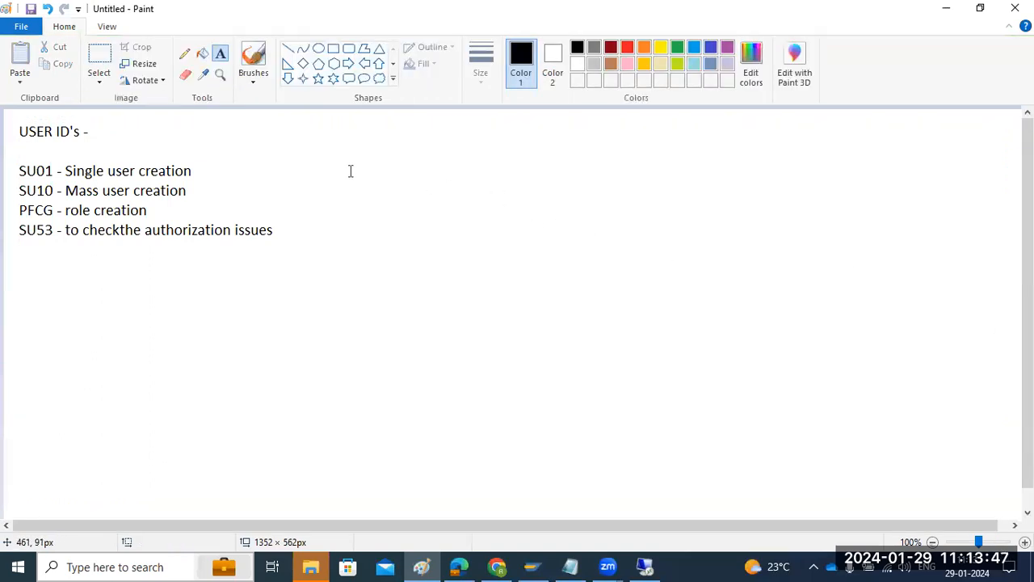
drag(312, 127, 969, 499)
text(T)
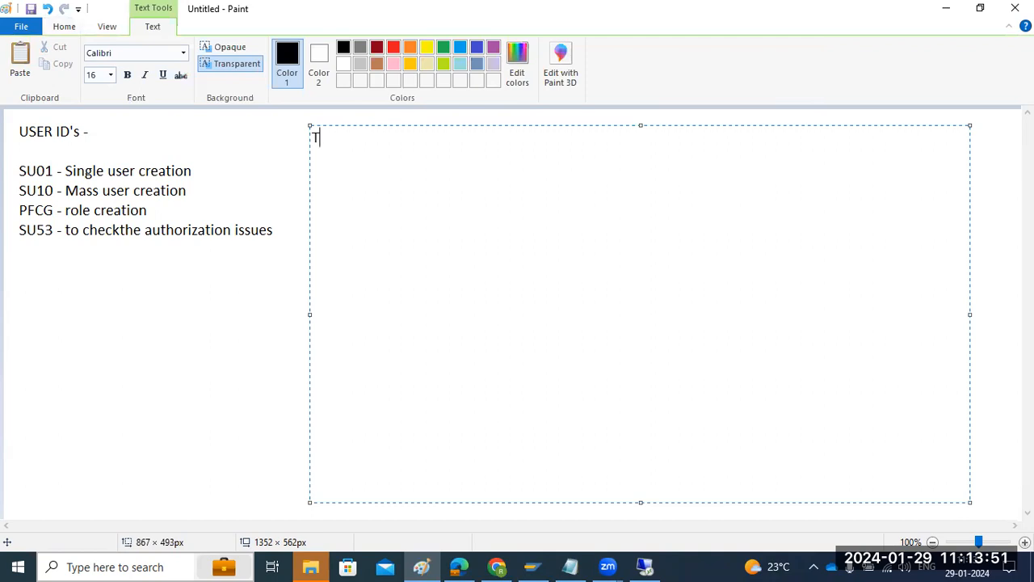
text(YPES of USE)
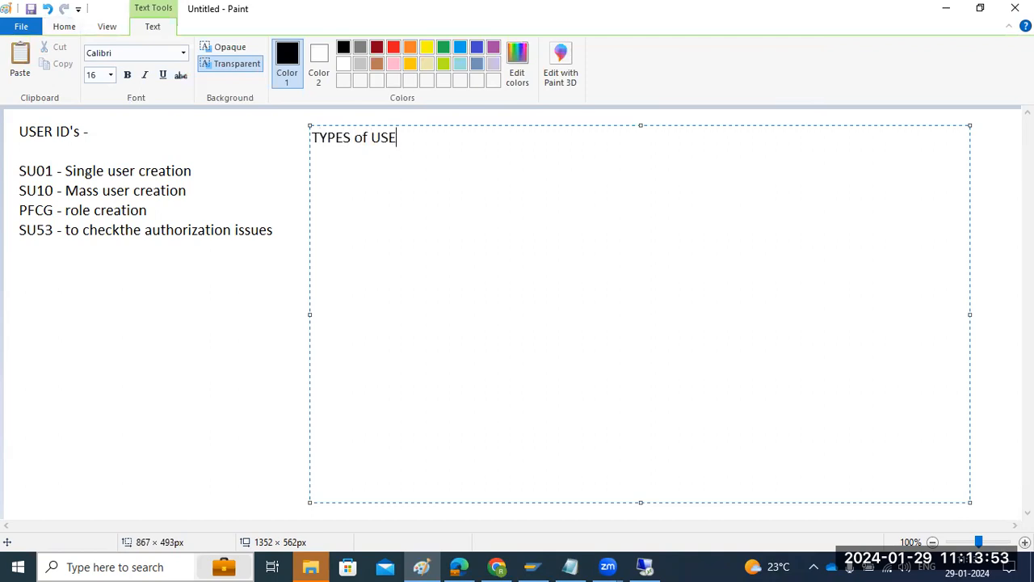
text(RS :)
key(Return)
text(=)
key(Return)
text(1)DIALOF)
key(BackSpace)
text(G USER)
Add 2)SYSTEM USER, 3)Service user, 4)Communication user, 5)Reference user, plus a colon after DIALOG USER.
key(Return)
key(Return)
text(2))
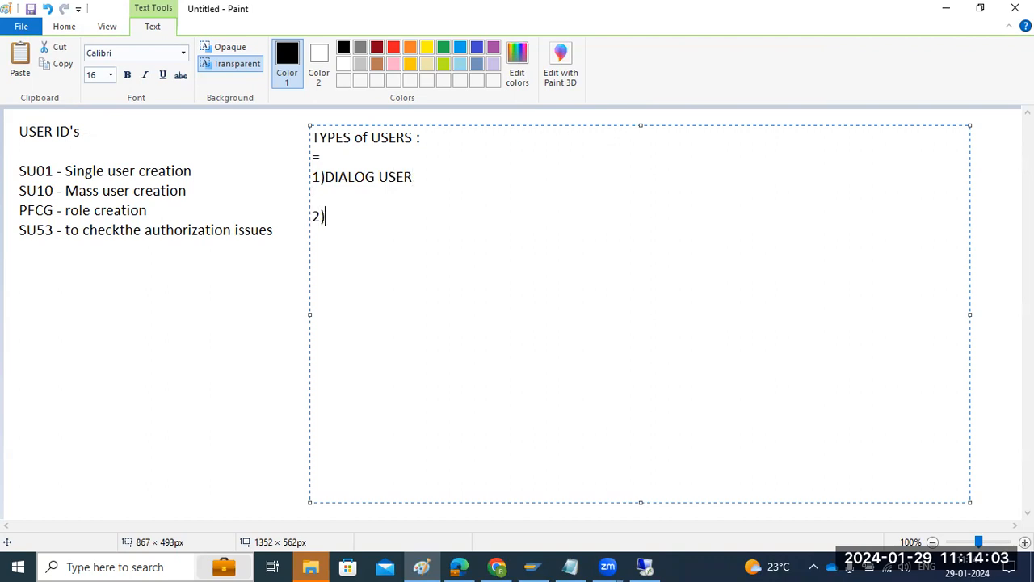
text(SYSTEM USER)
key(Return)
key(Return)
text(3)Servi)
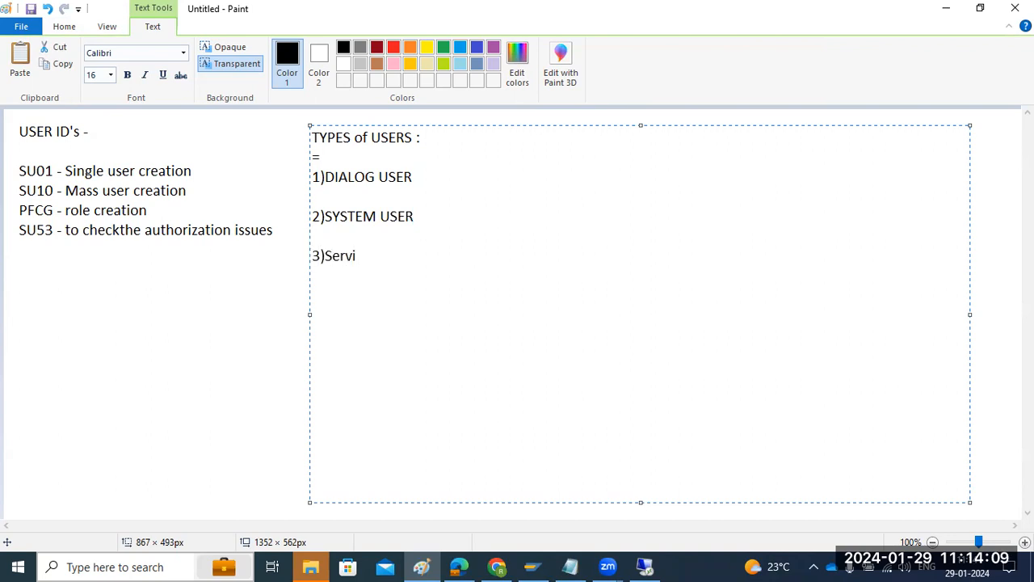
text(ce user)
key(Return)
key(Return)
key(Return)
text(4)Communication user)
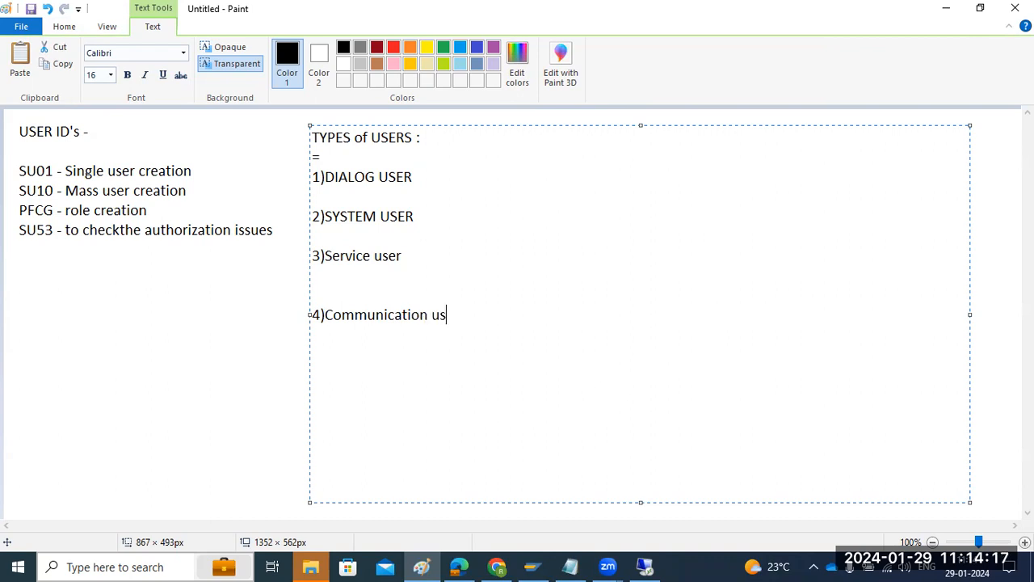
key(Return)
key(Return)
key(Return)
text(5)Reference user)
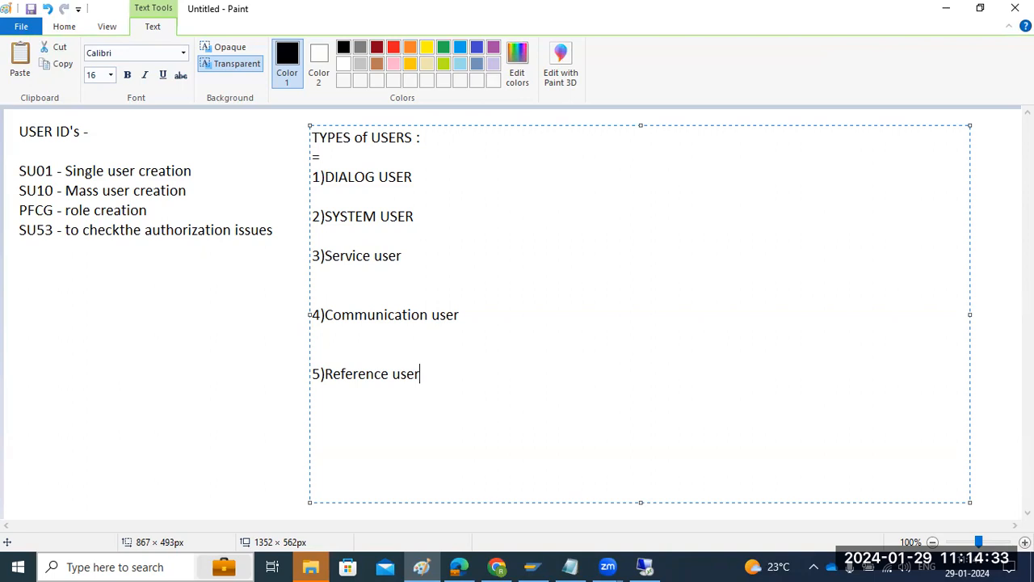
click(429, 174)
text(:)
Keep DEMO1's user type as Dialog and bring the SAP Logon 770 window forward.
click(644, 566)
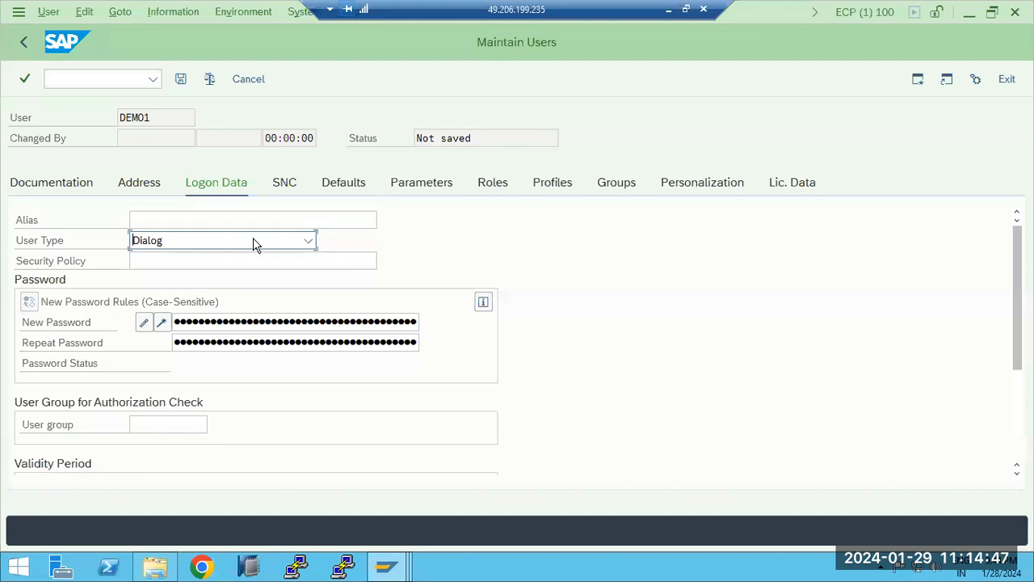
click(309, 241)
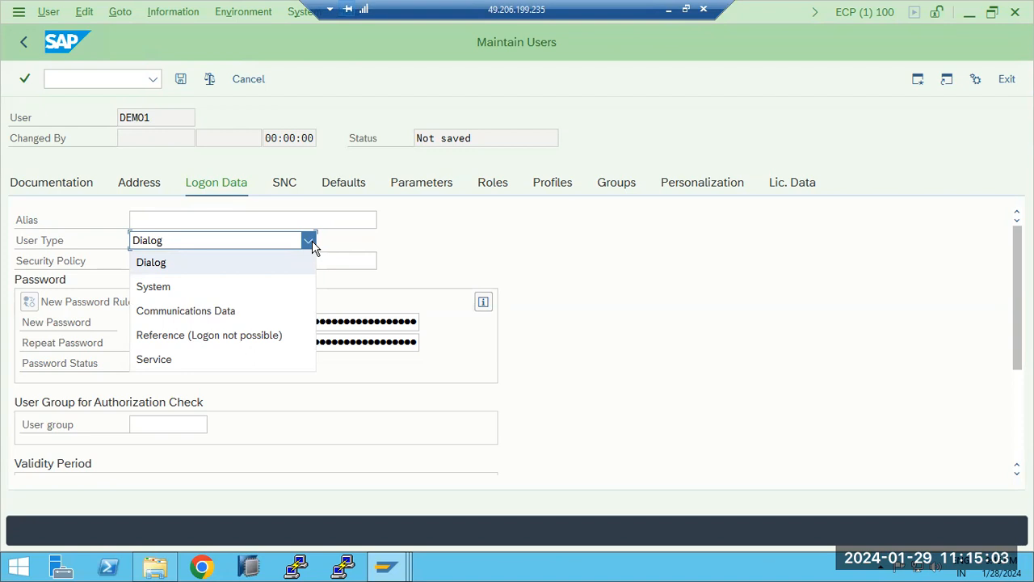
click(261, 261)
click(385, 565)
click(224, 487)
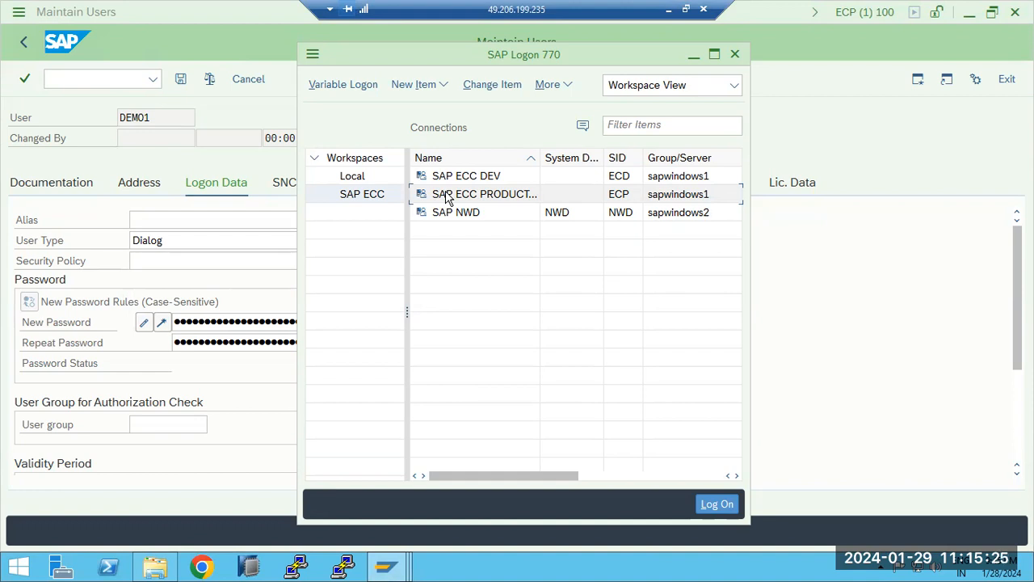
Return to DEMO1's Maintain Users window and list its five user type options.
click(178, 244)
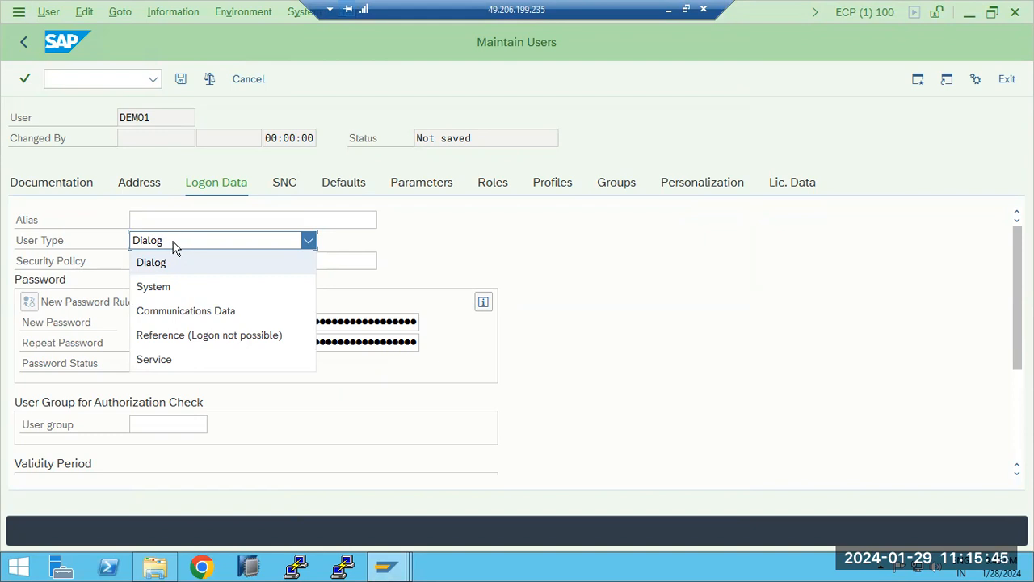
click(165, 262)
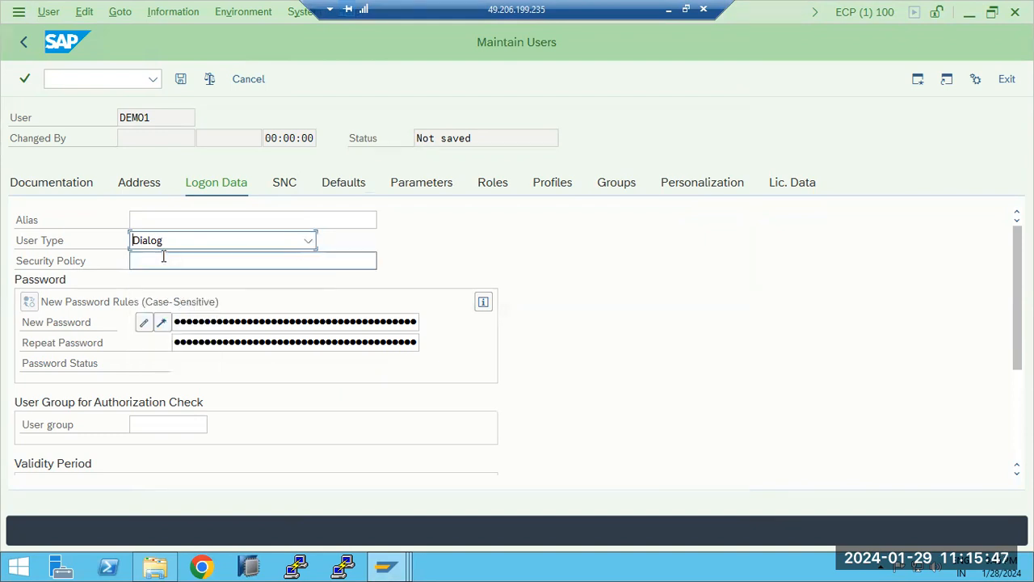
click(169, 247)
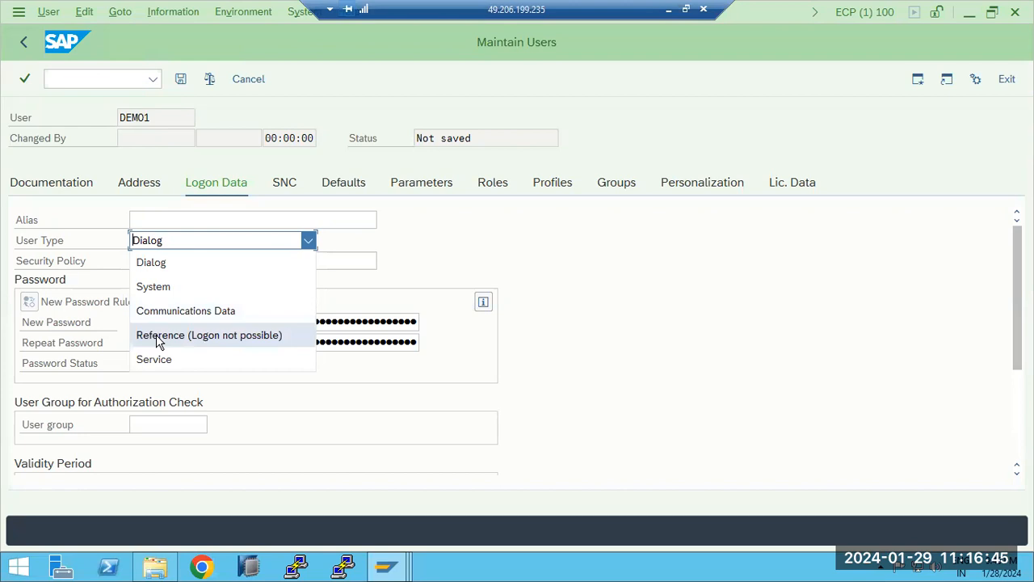
Set user type Reference (Logon not possible), highlight 'Password deactivated', and reopen the user type list.
click(159, 335)
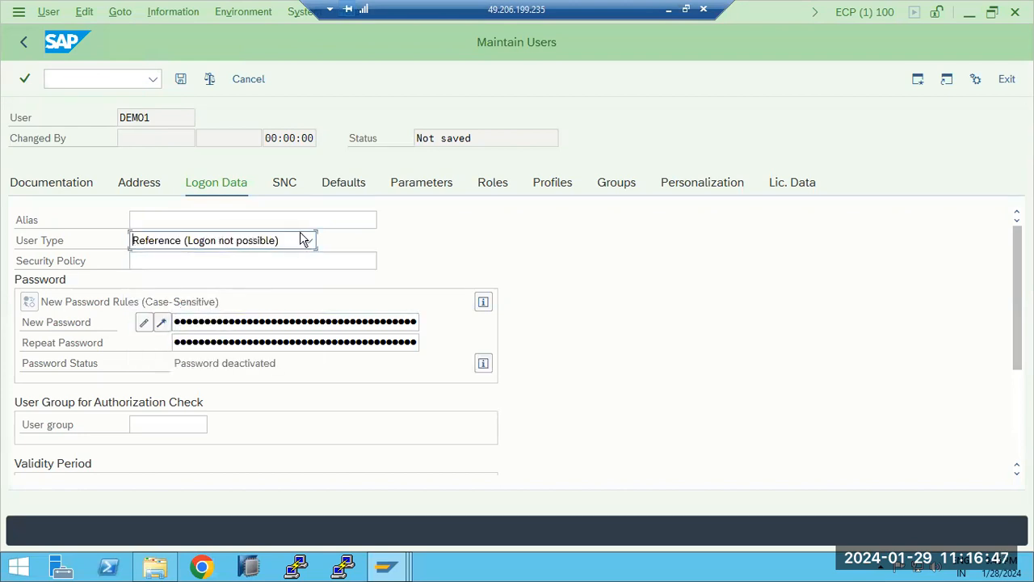
drag(214, 363, 267, 363)
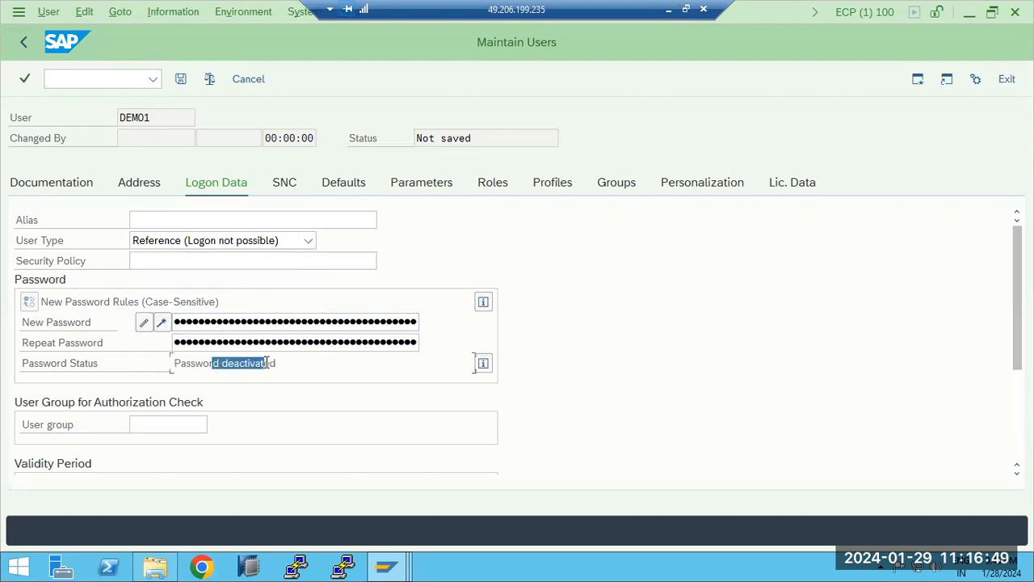
click(305, 240)
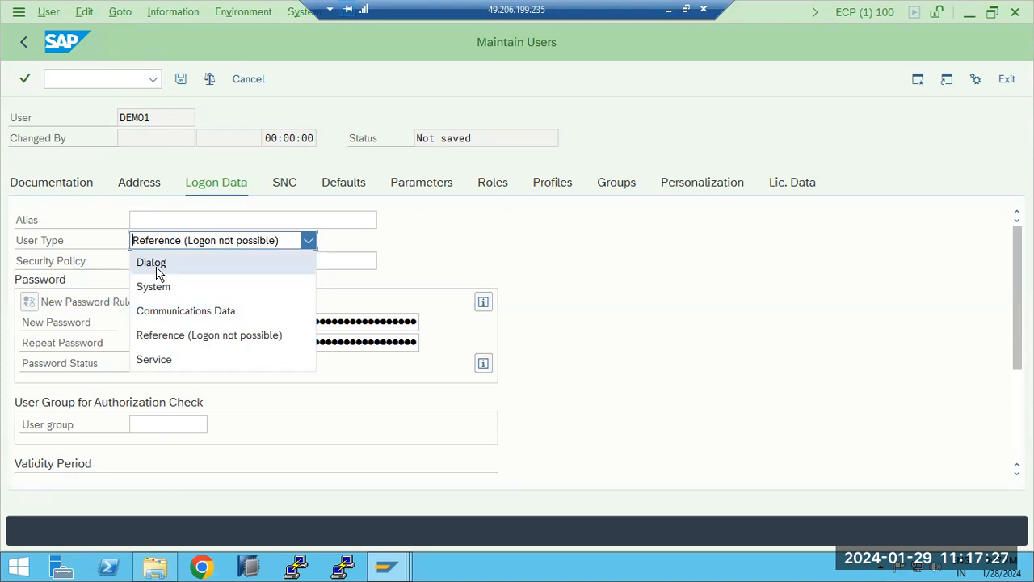
Switch DEMO1 back to Dialog and fill in the new and repeat password fields.
click(158, 266)
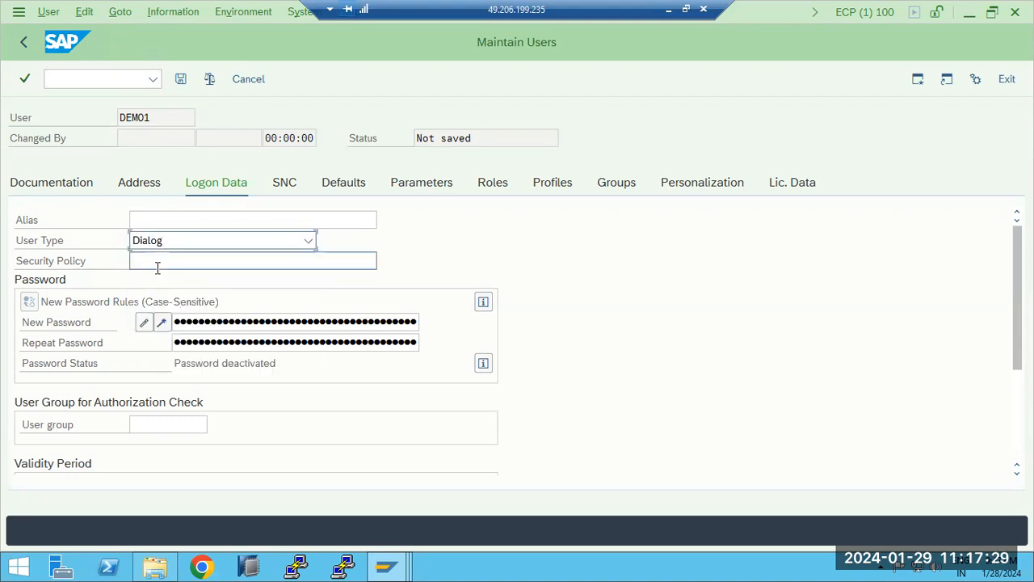
click(178, 342)
click(183, 324)
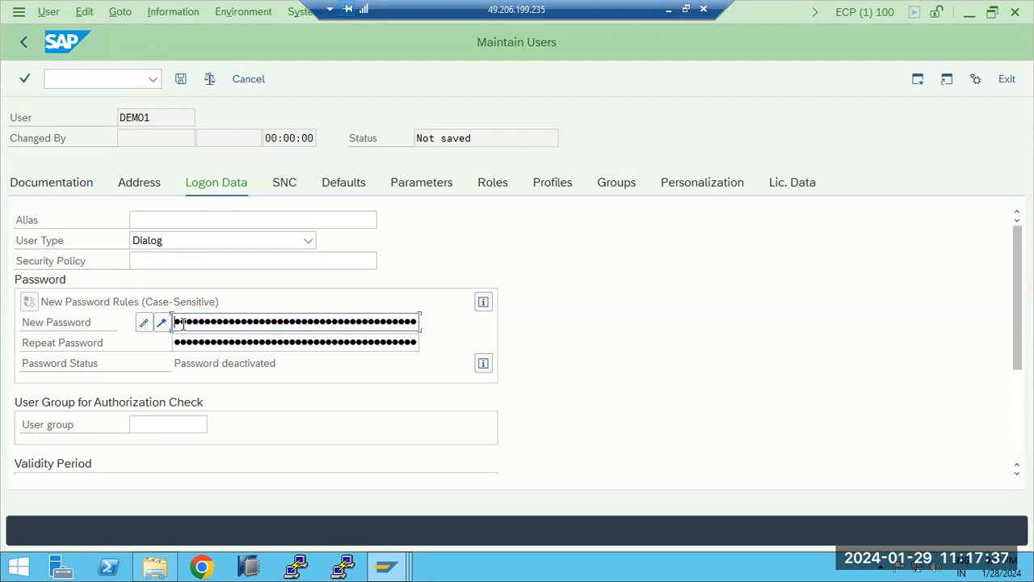
key(Tab)
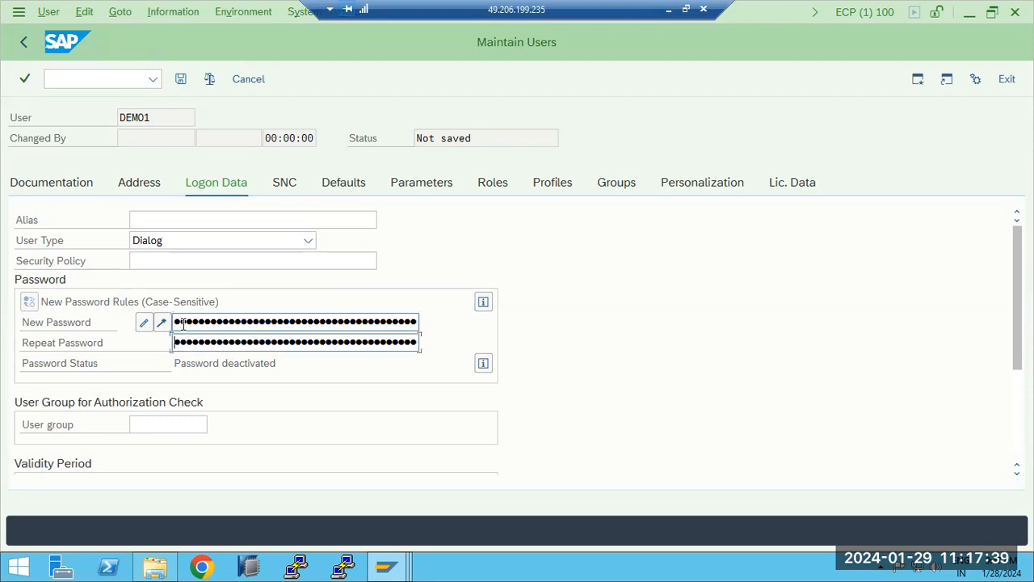
text(••••••••)
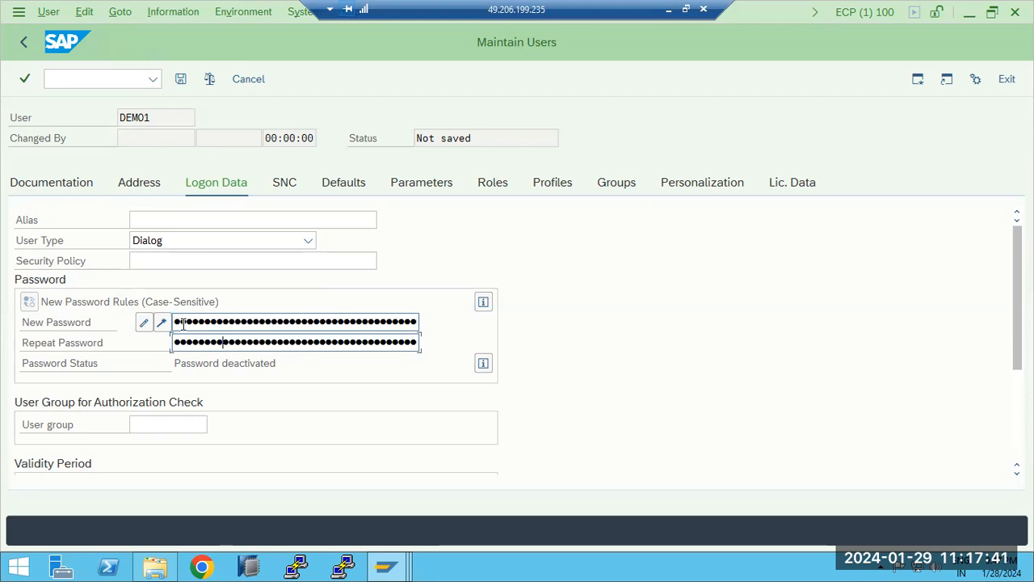
Visit the SNC tab and back to Logon Data, then retype the new password.
click(284, 183)
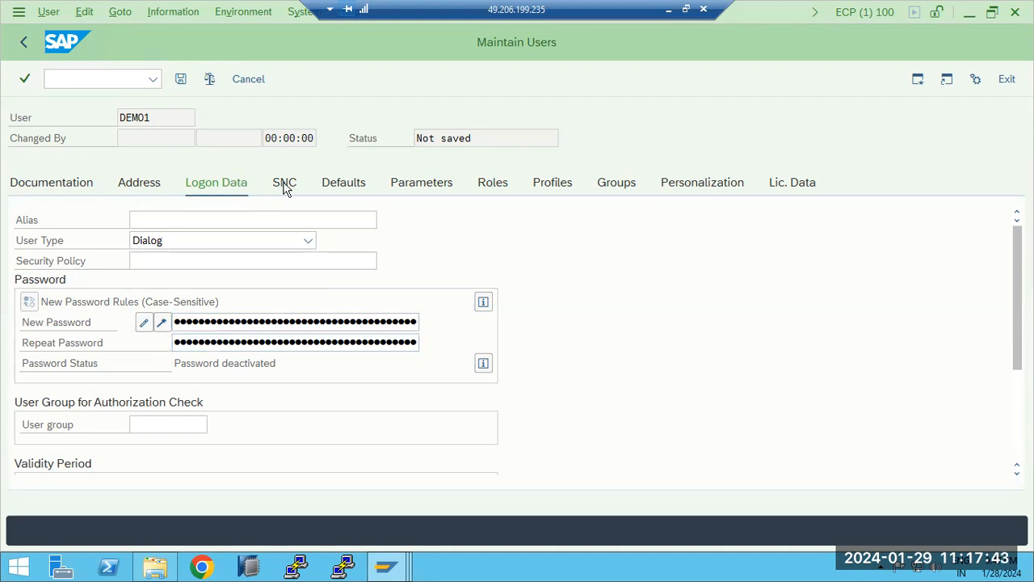
click(236, 189)
click(189, 327)
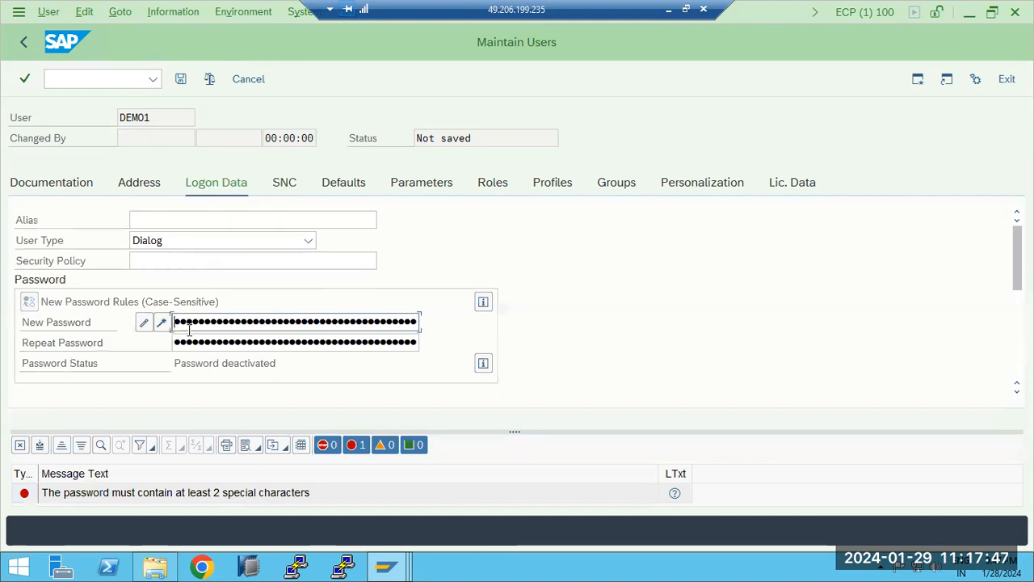
text(●●●●●●●●●●●)
key(Tab)
text(●●●●●●●●●●●)
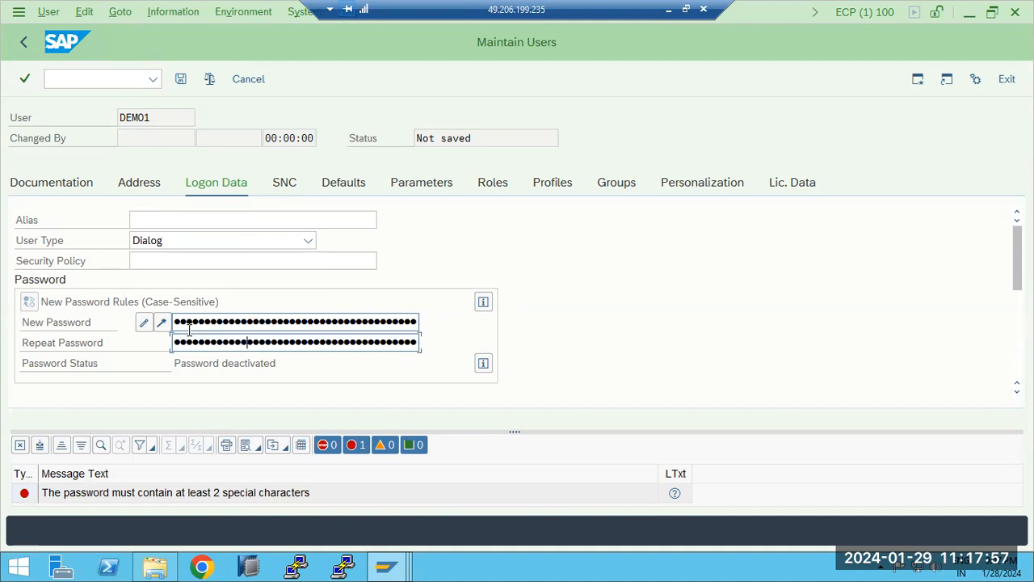
Step through DEMO1's SNC, Defaults and Parameters pages to reach the empty Roles table.
click(290, 184)
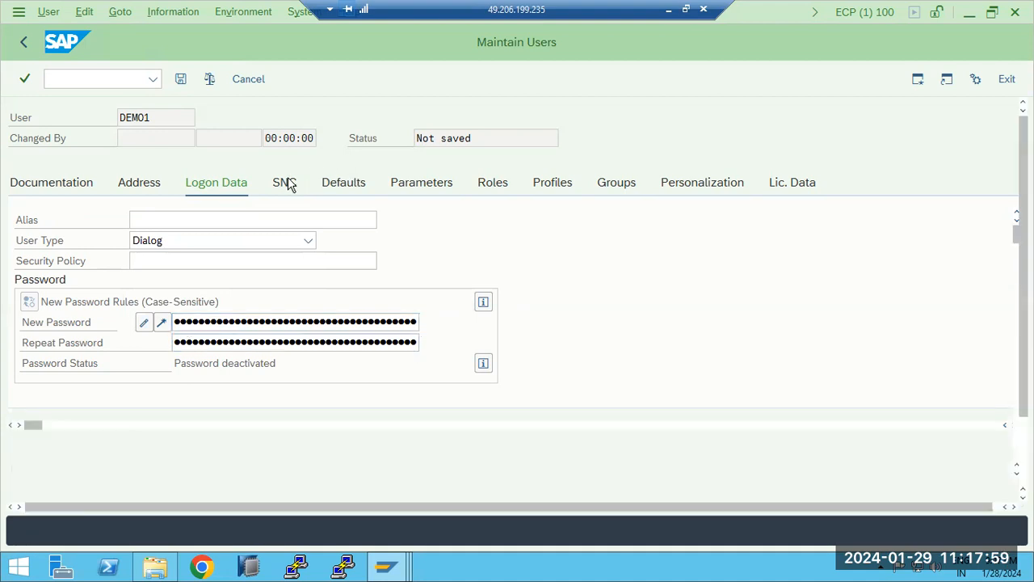
click(328, 187)
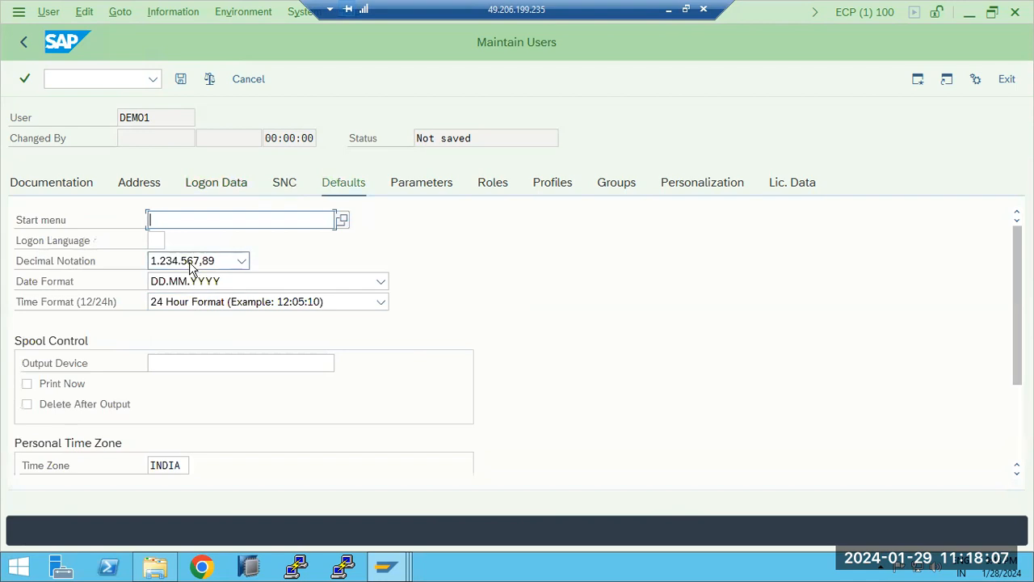
click(425, 186)
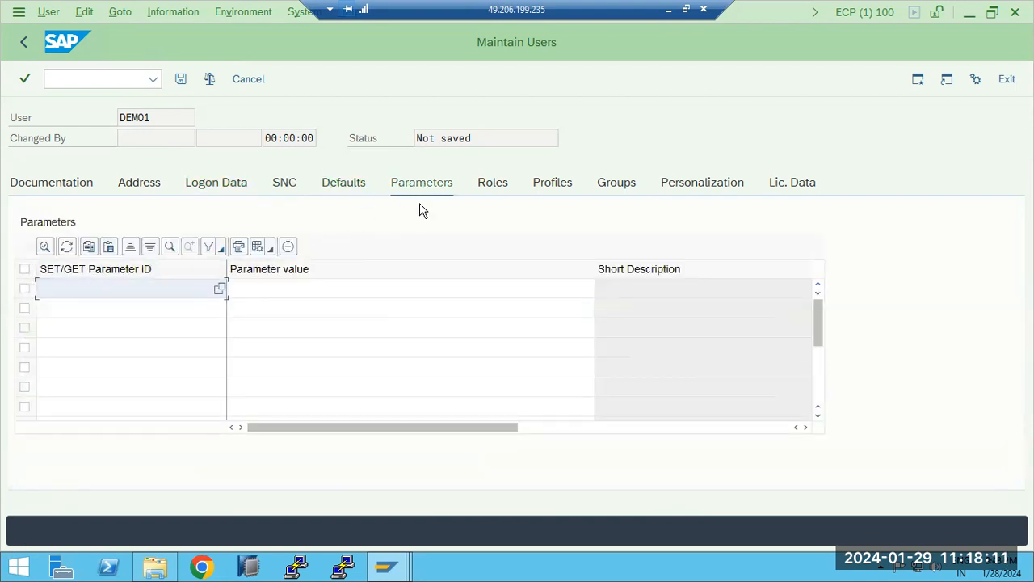
click(491, 184)
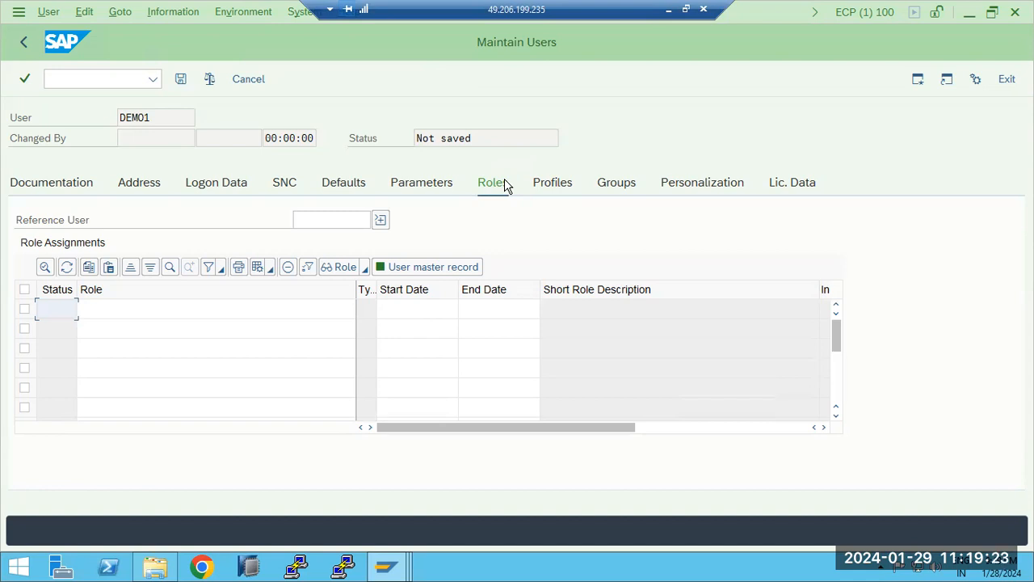
From the Role cell, search the available roles matching SAP*.
key(ctrl+slash)
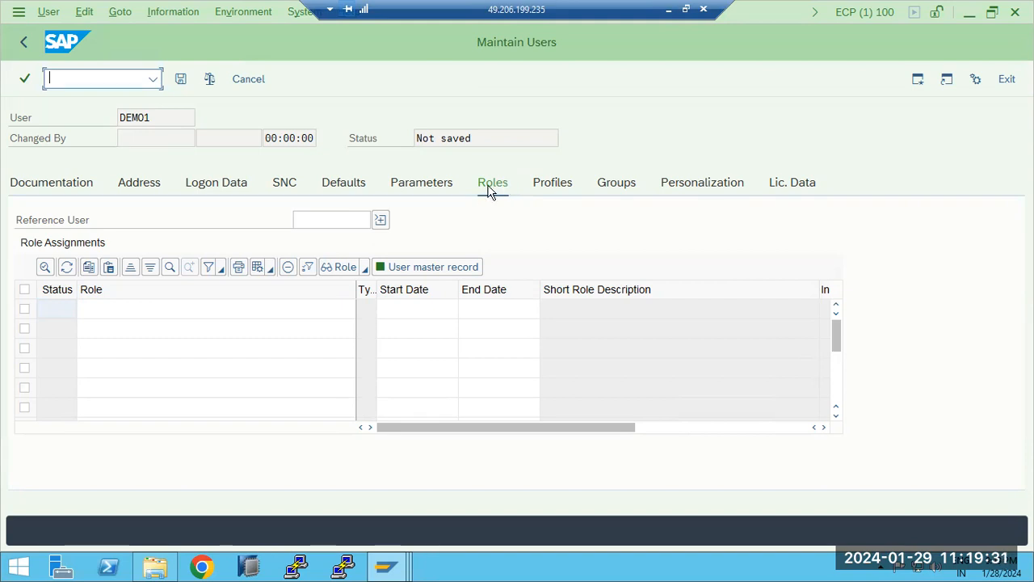
click(248, 315)
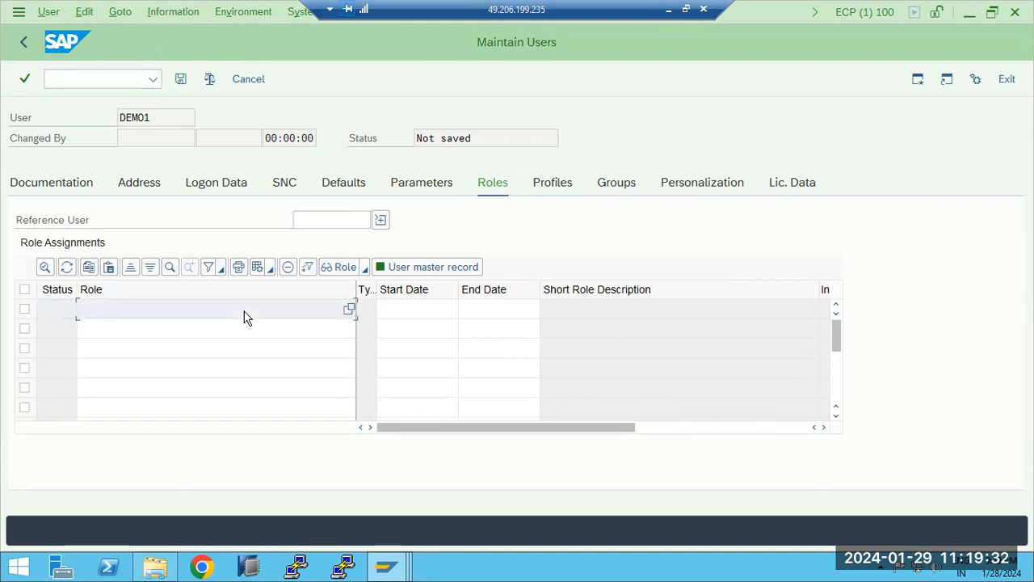
click(352, 309)
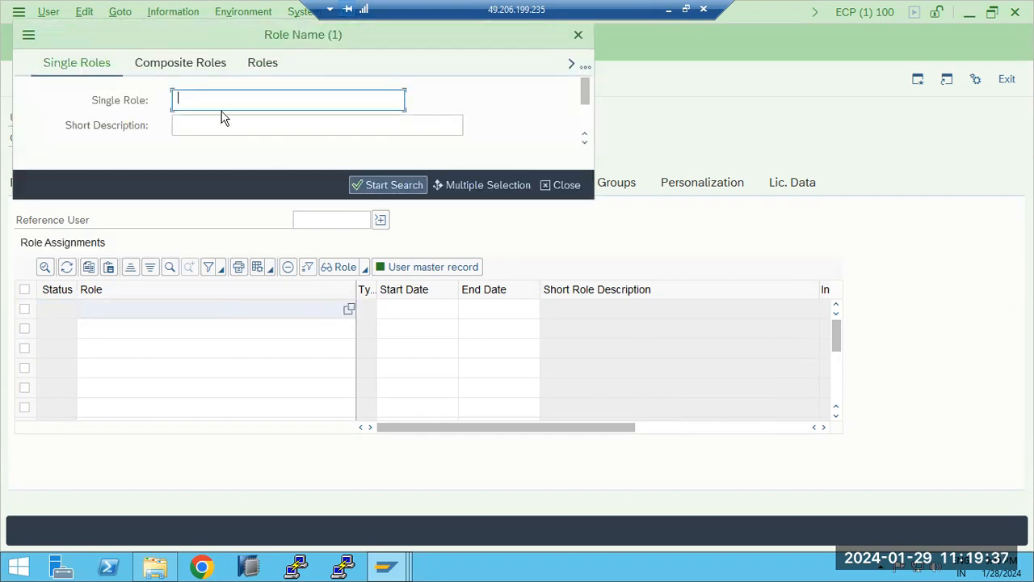
text(SA)
key(BackSpace)
key(BackSpace)
text(SAP*)
key(Return)
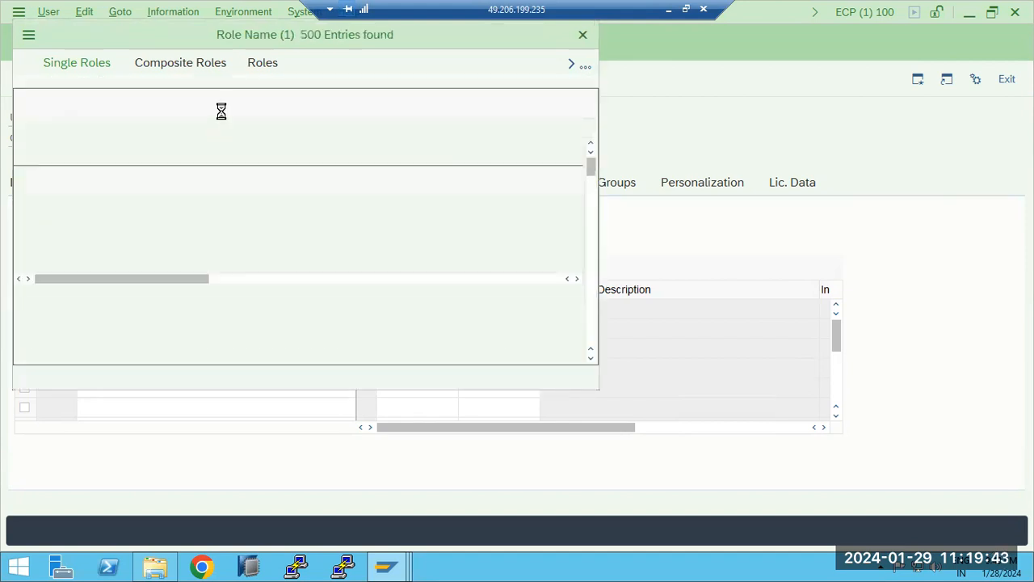
Pick SAP_ASR_MANAGER from the results and save DEMO1 with that role.
scroll(177, 216, down, 4)
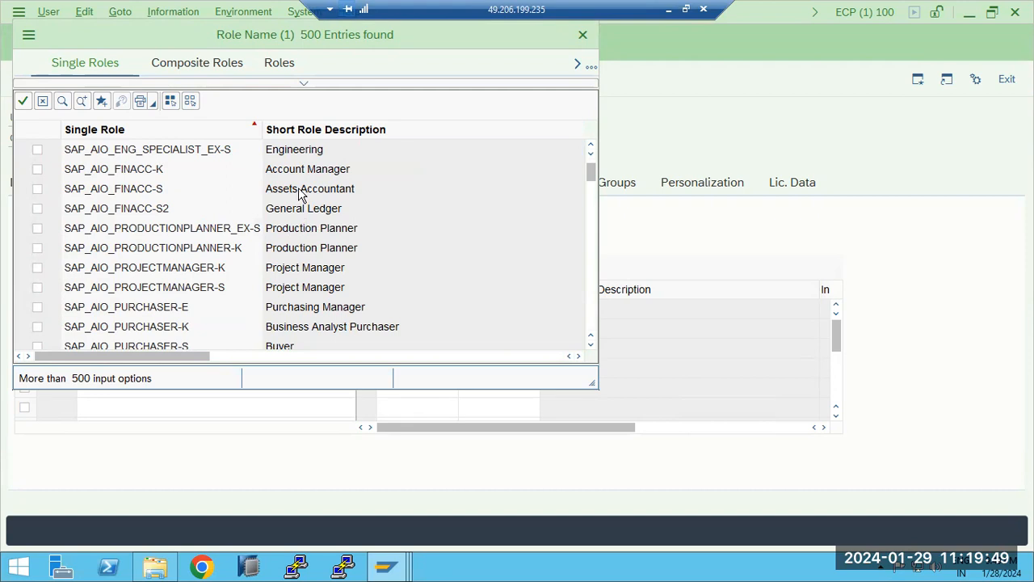
scroll(301, 172, up, 1)
scroll(299, 172, up, 3)
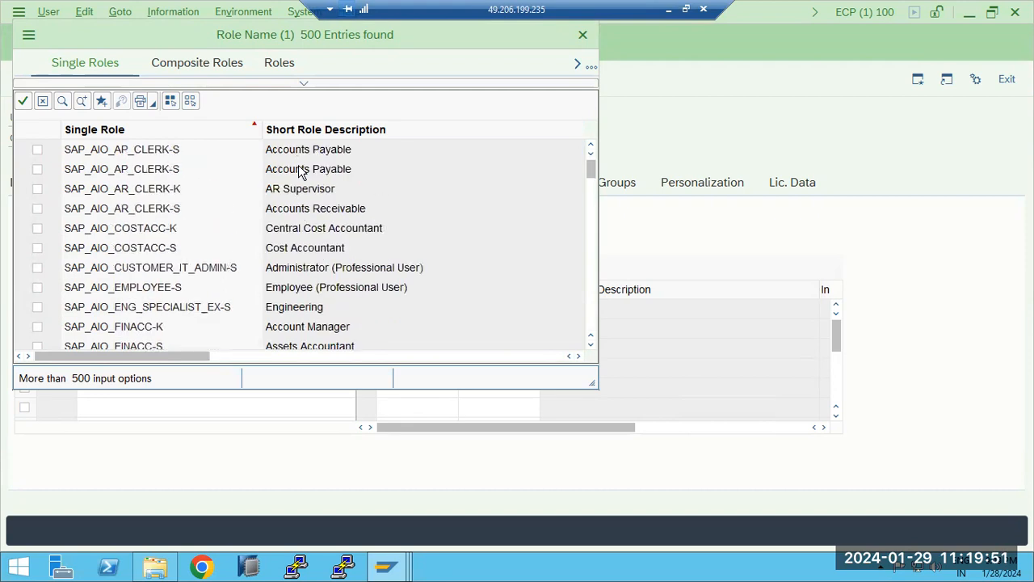
scroll(305, 194, down, 6)
scroll(308, 202, down, 8)
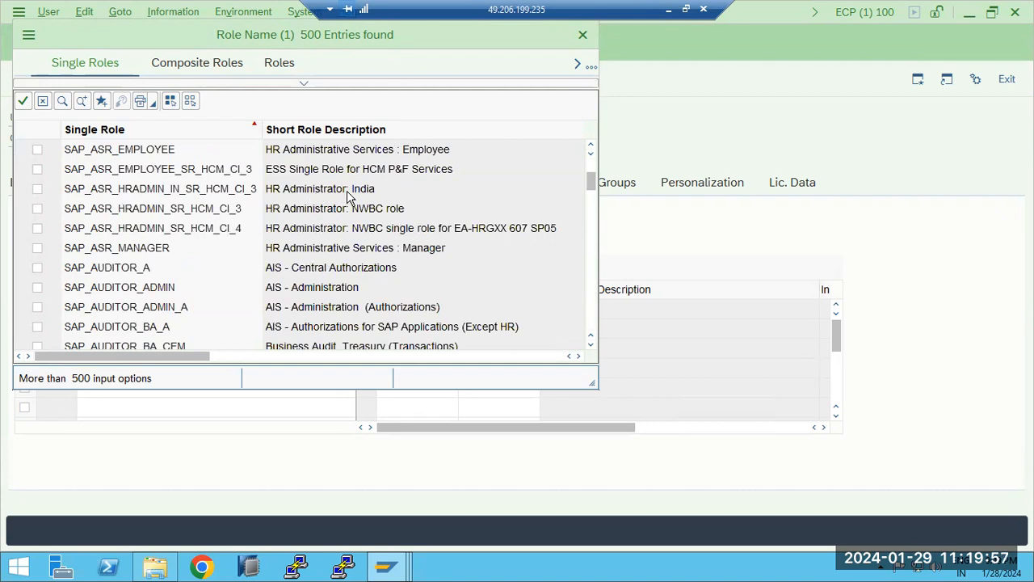
click(343, 194)
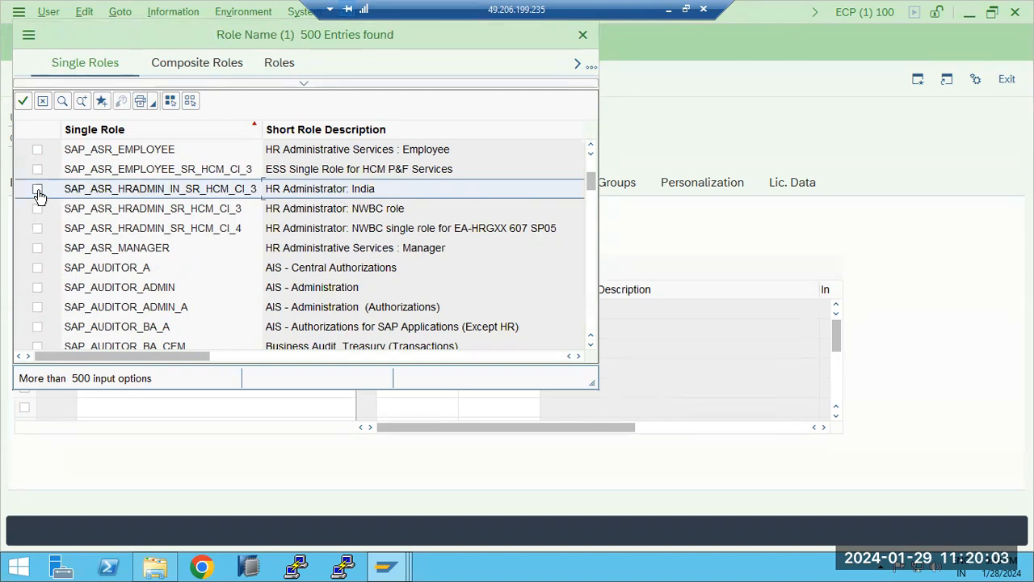
click(38, 250)
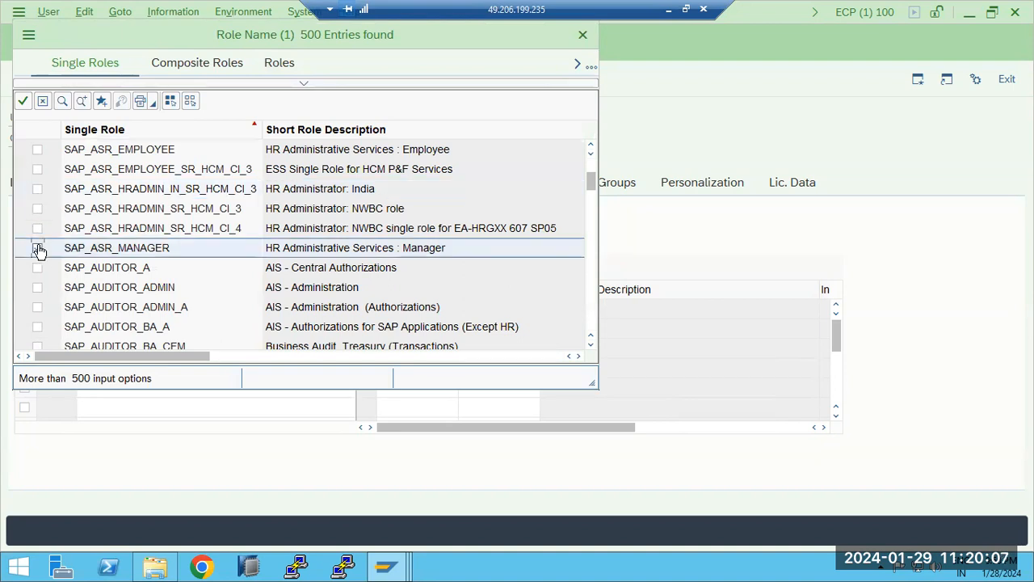
click(22, 100)
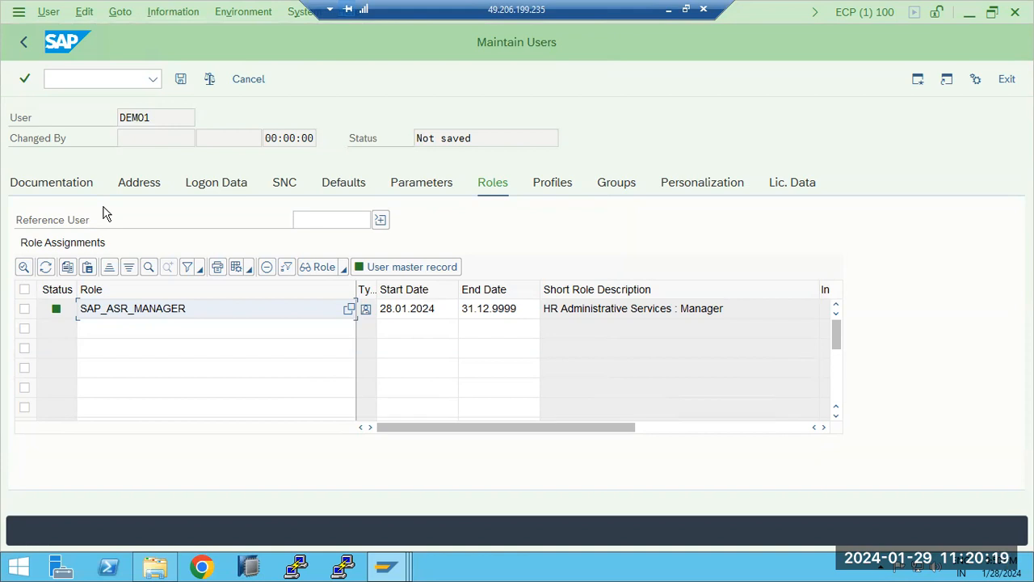
click(179, 80)
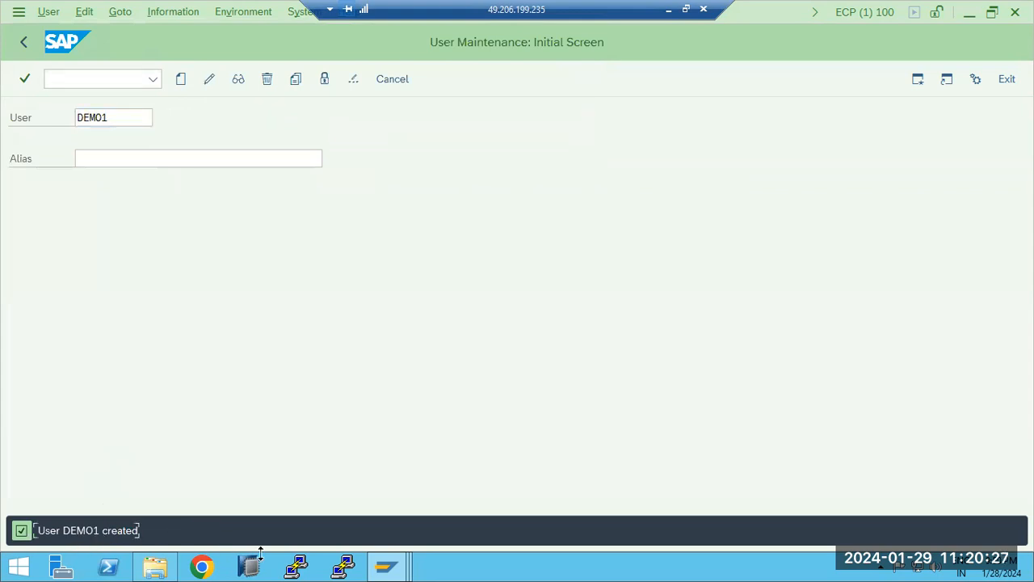
Log on to SAP ECC PRODUCTION as demo1 with the initial password.
mouse_move(379, 571)
click(196, 468)
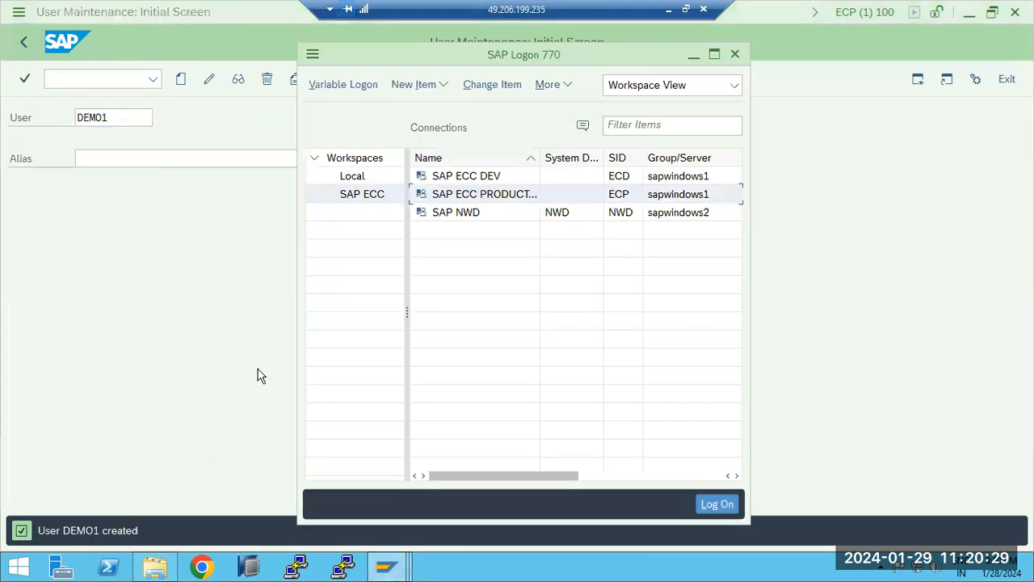
double_click(491, 193)
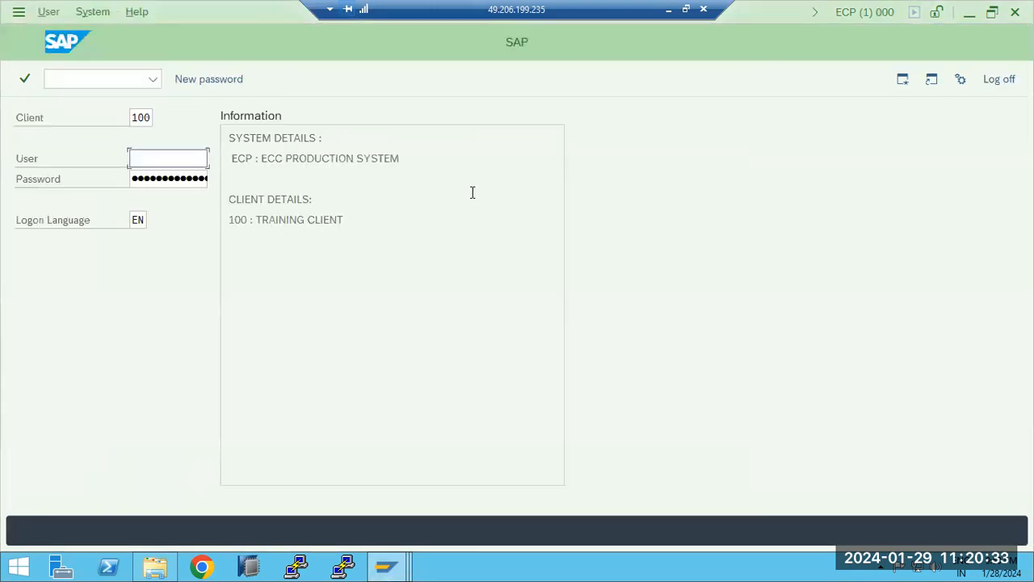
text(demo1)
key(Tab)
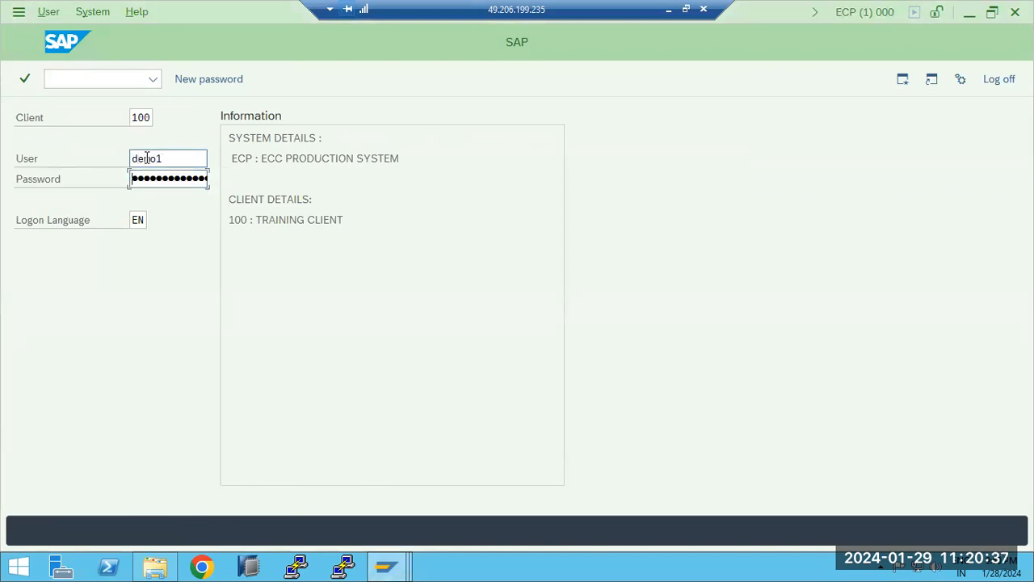
text(•••••••••)
key(Return)
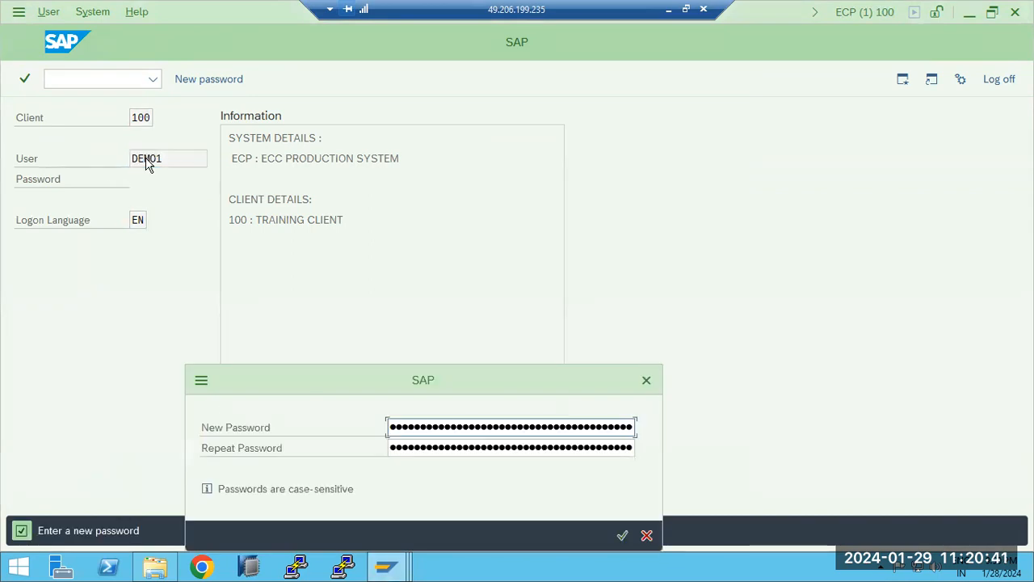
Enter and confirm a new password, then dismiss the copyright notice.
drag(334, 385, 375, 252)
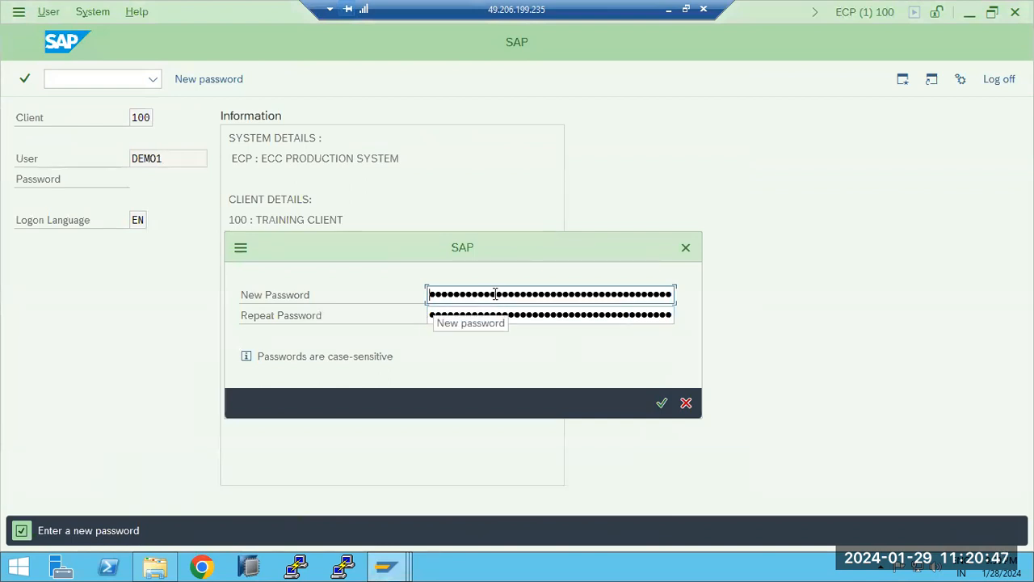
text(●)
key(Tab)
text(●)
key(Return)
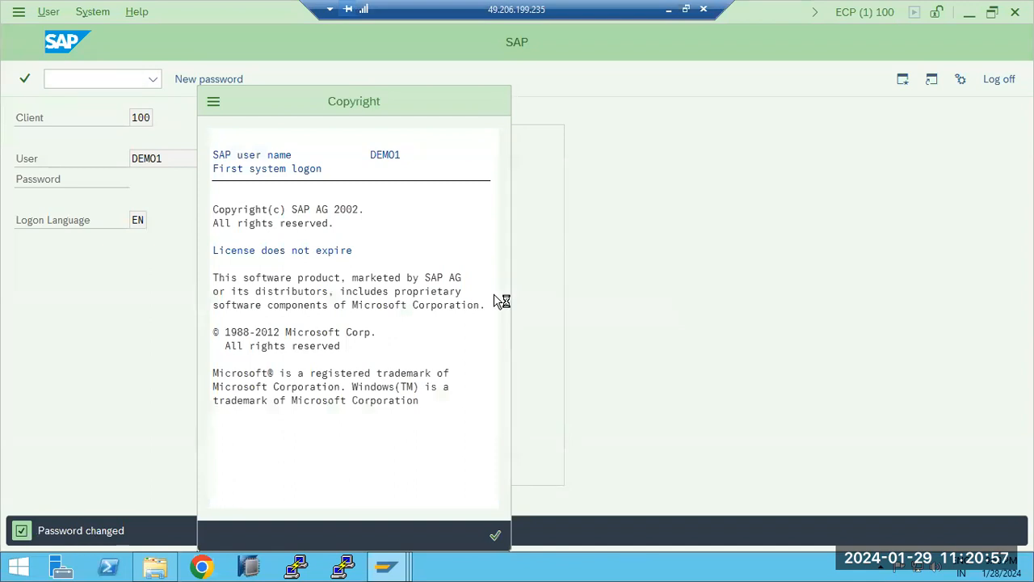
key(Return)
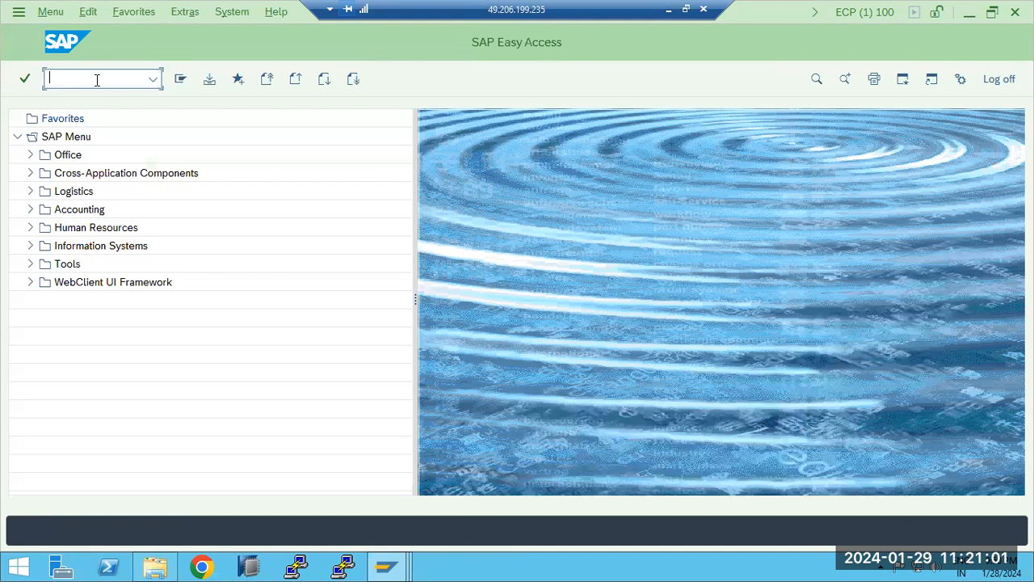
click(386, 566)
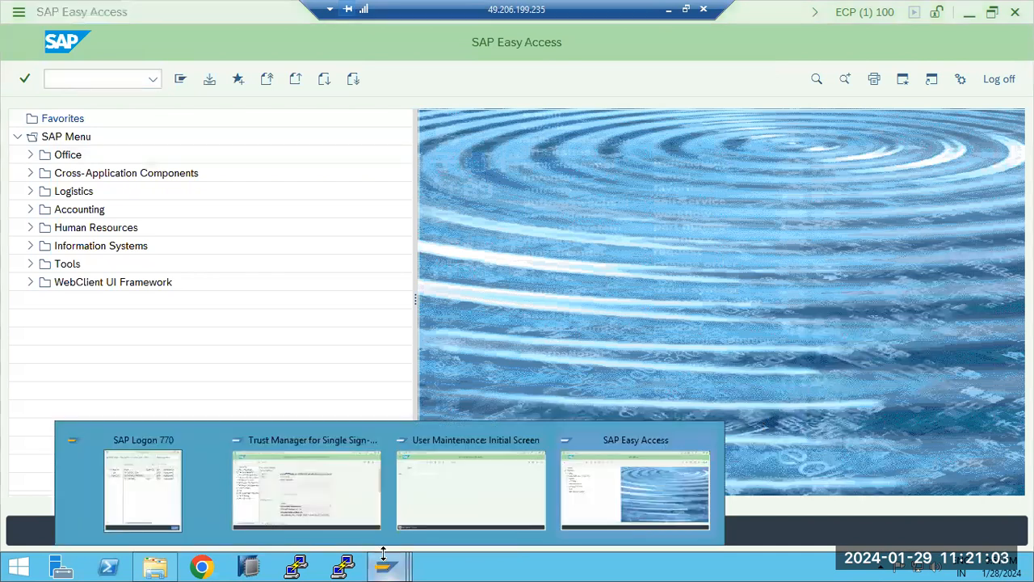
click(427, 487)
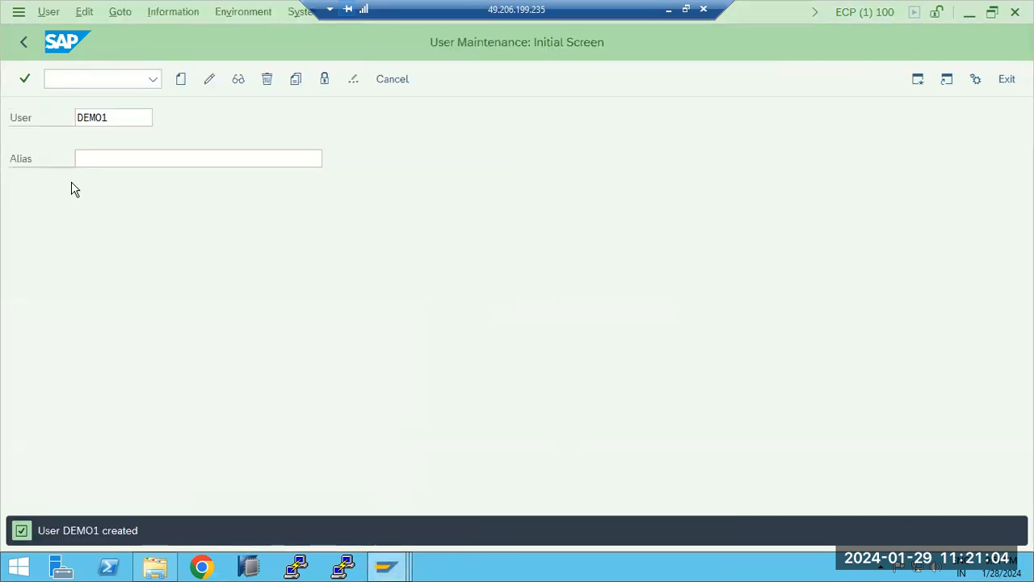
click(238, 79)
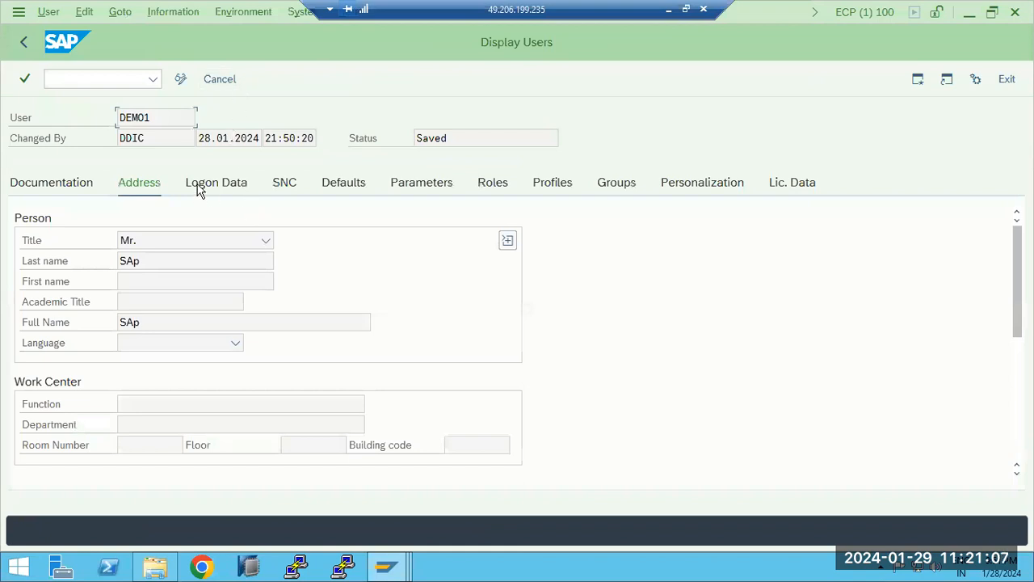
click(200, 188)
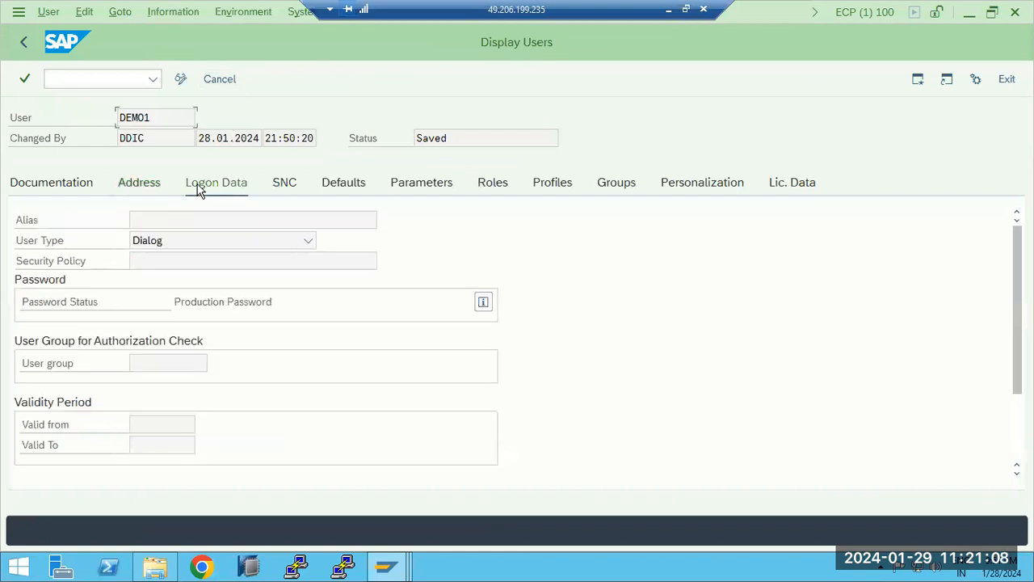
click(492, 185)
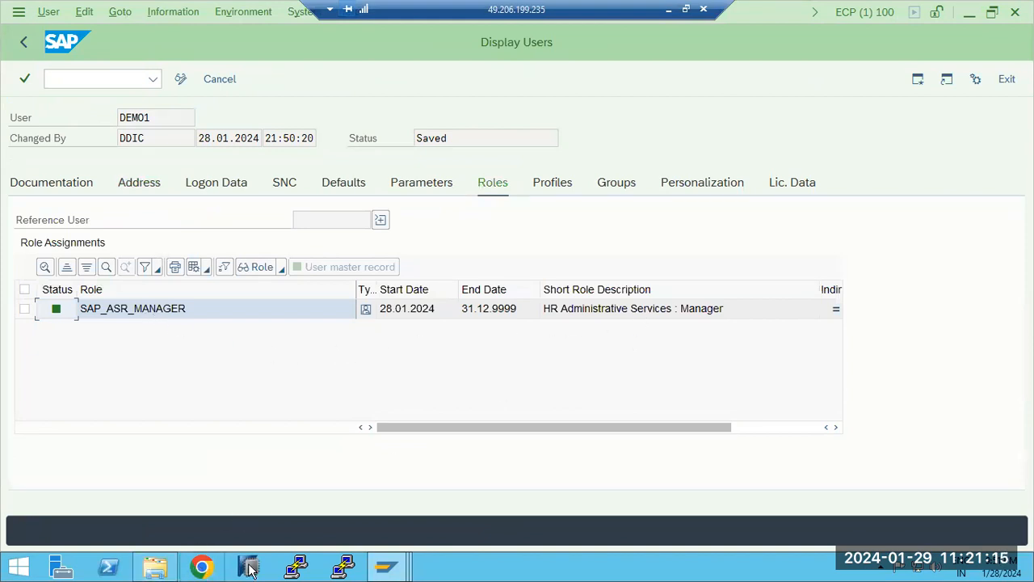
click(400, 567)
click(622, 472)
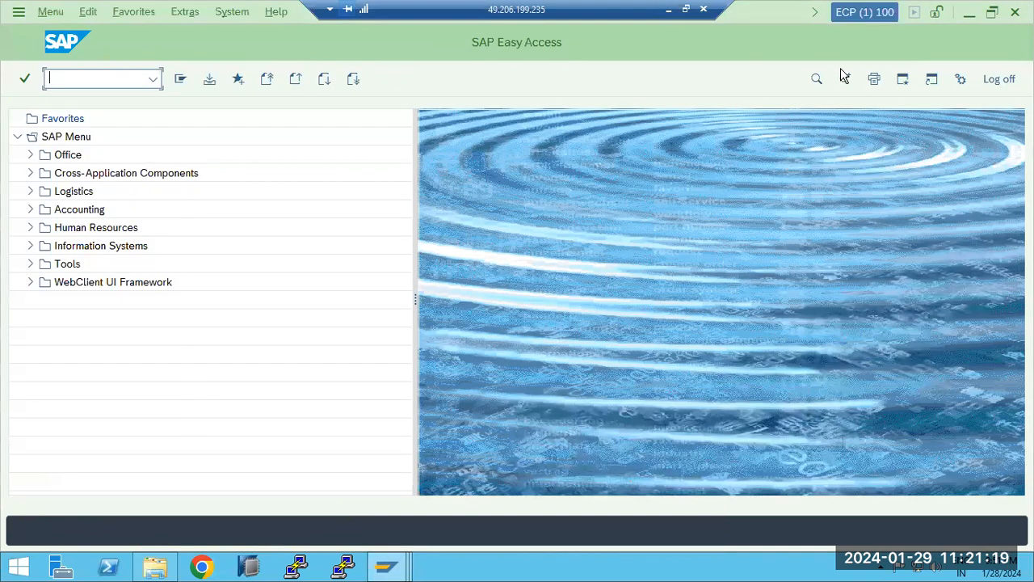
click(865, 12)
Try ST22, SM21, SM50, SM51 and PA30 in turn; each is refused as unauthorized.
click(101, 78)
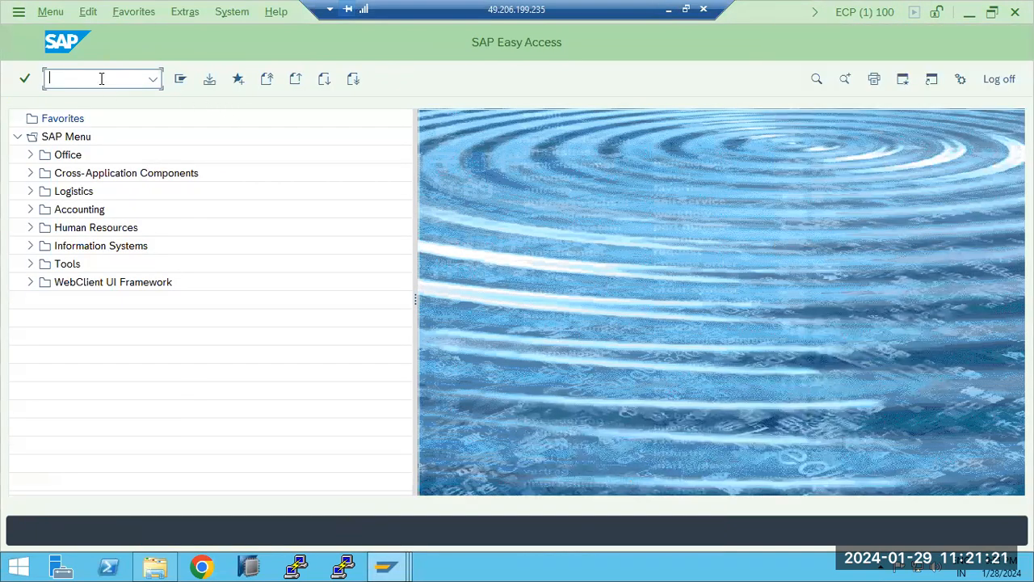
text(st22)
key(Return)
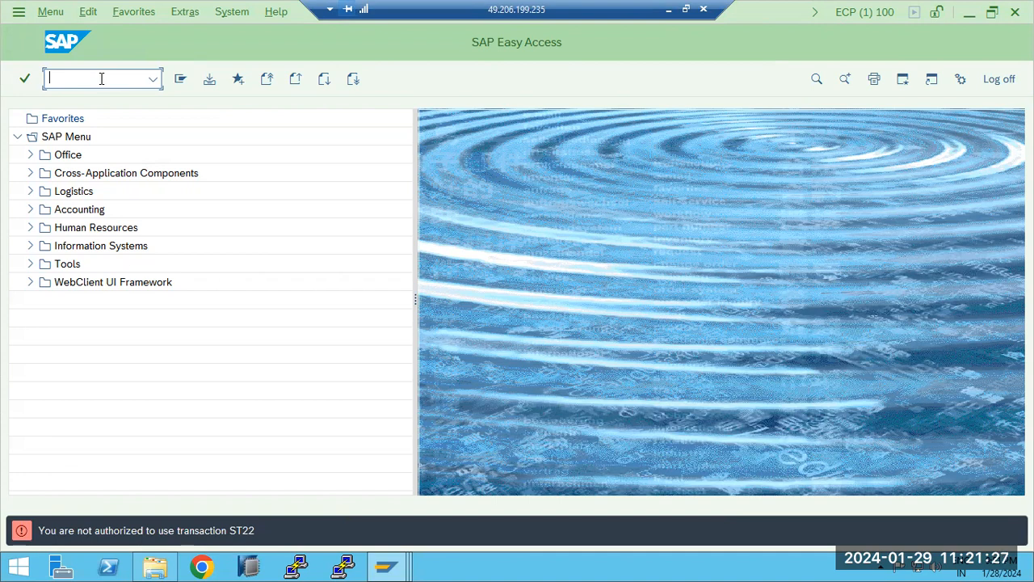
text(sm21)
key(Return)
text(sm50)
key(Return)
text(sm51)
key(Return)
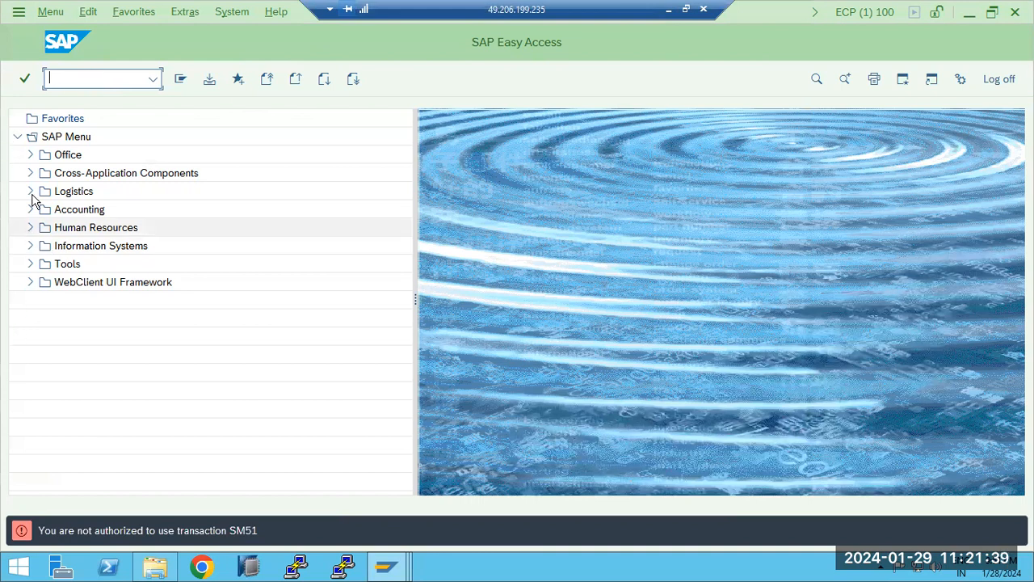
text(pa30)
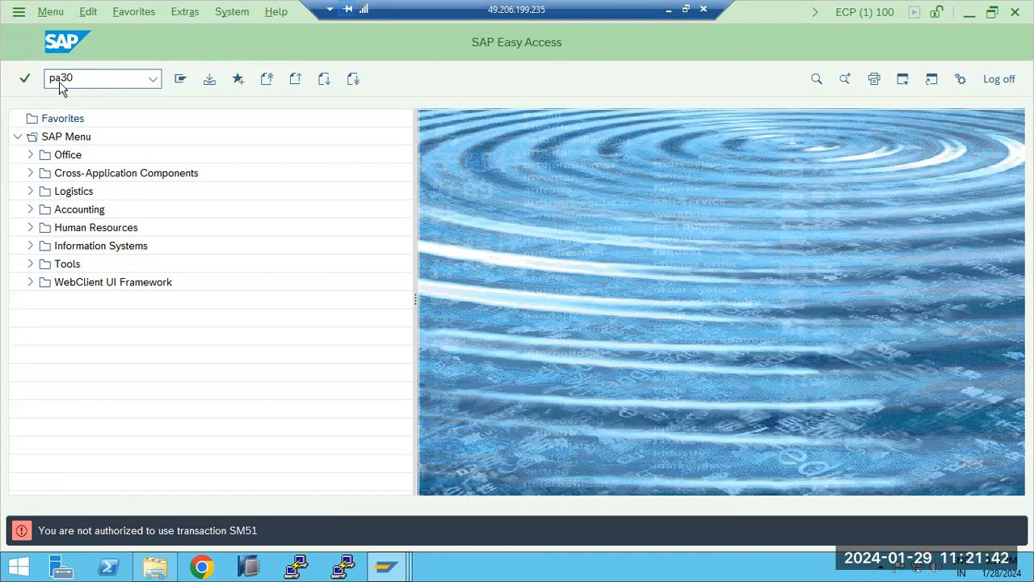
key(Return)
Expand Human Resources down to HR Master Data, trying Manager's Desktop along the way.
click(29, 228)
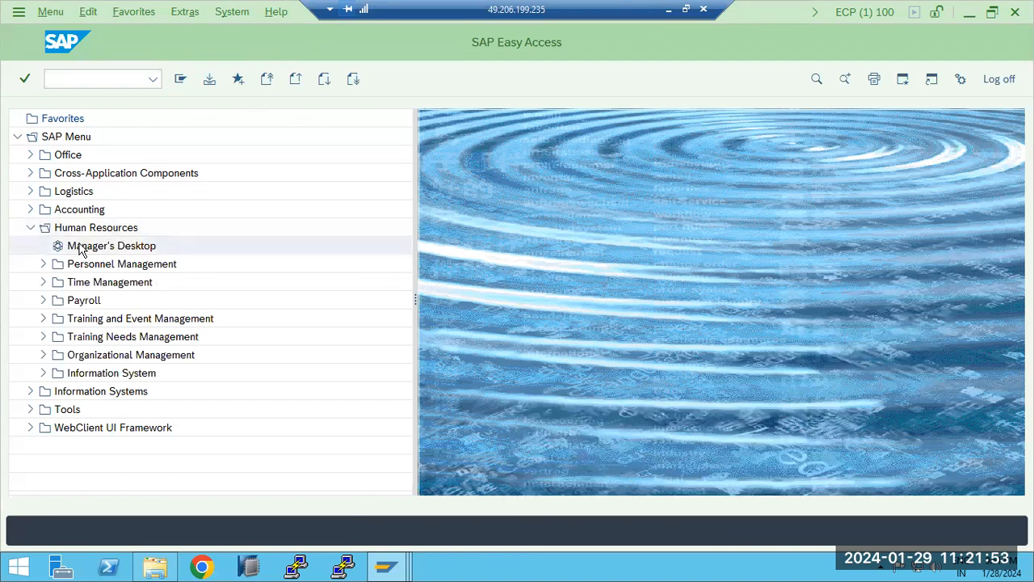
double_click(85, 247)
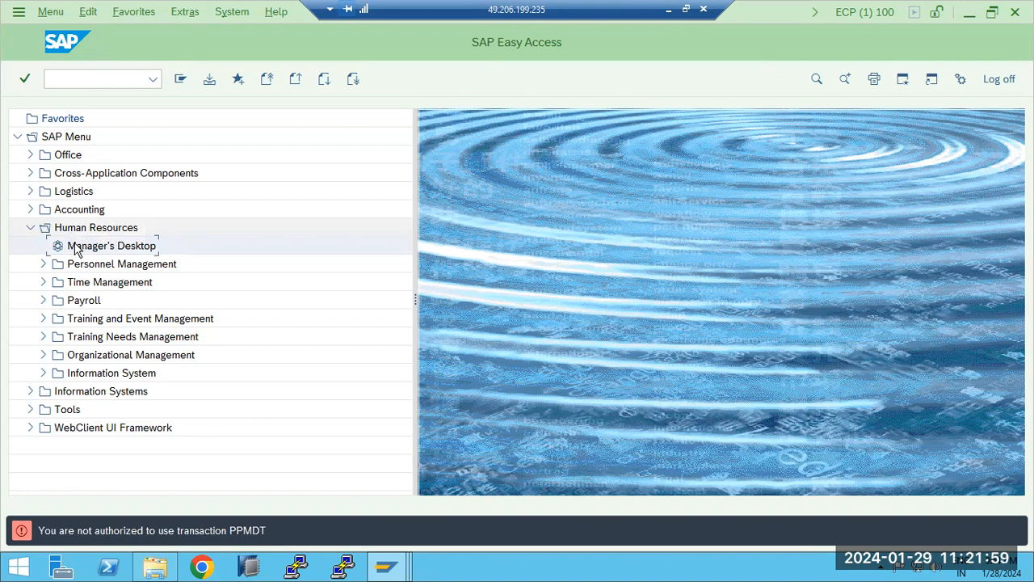
click(43, 265)
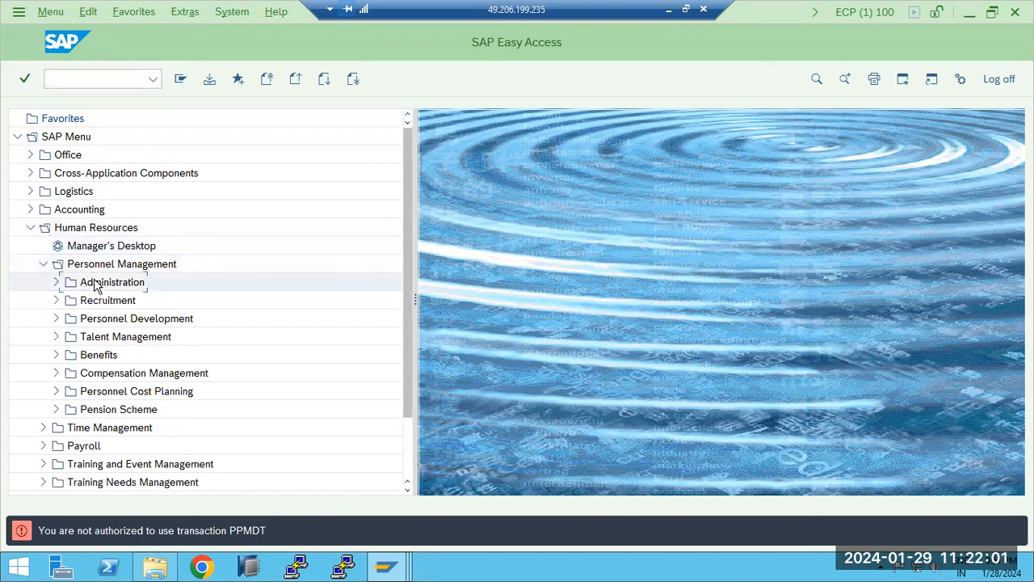
click(58, 284)
double_click(113, 300)
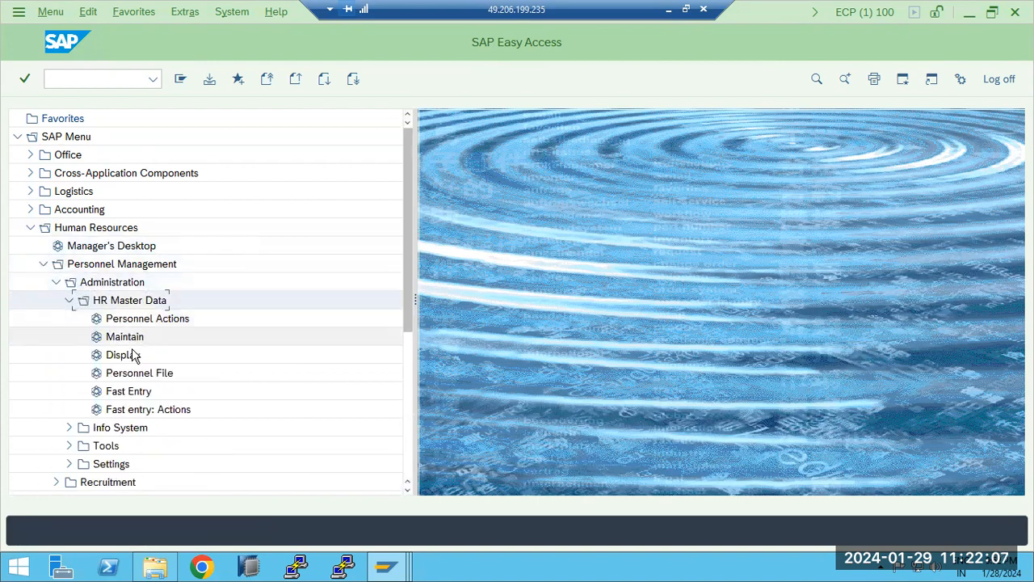
Try Maintain, Display, Personnel File, Fast Entry and Fast entry: Actions, then collapse the folders.
double_click(118, 338)
double_click(122, 356)
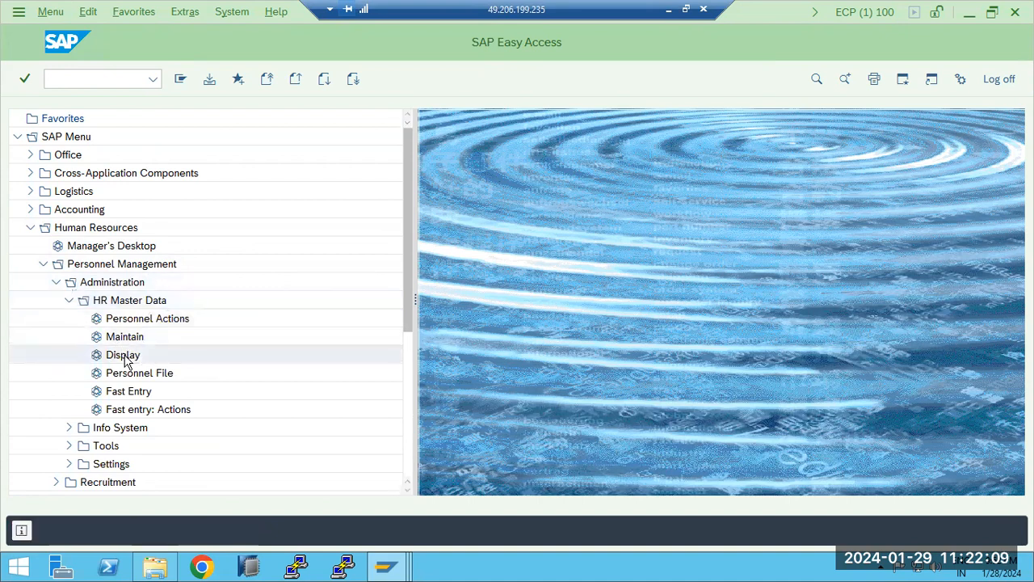
double_click(118, 373)
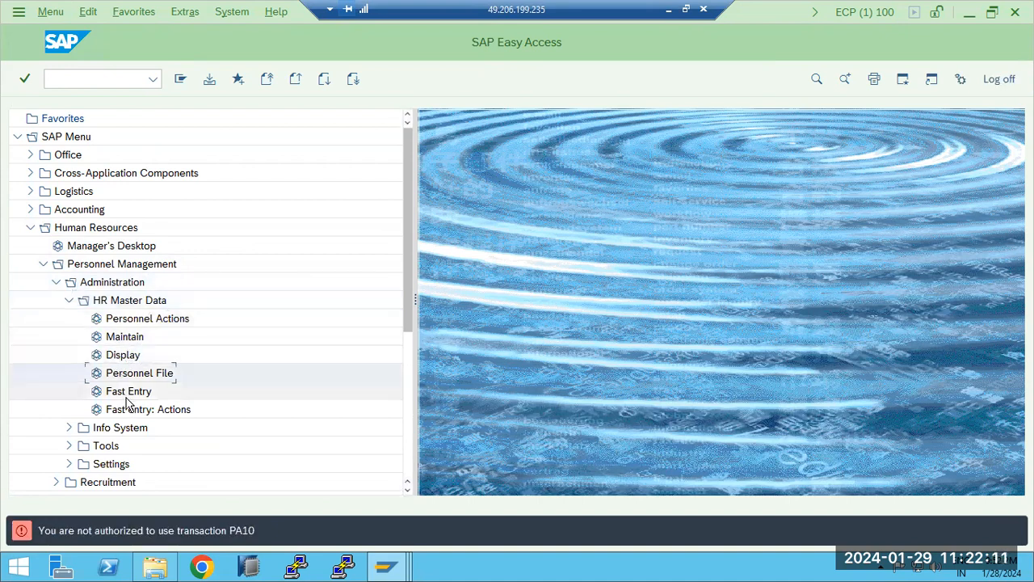
double_click(127, 393)
double_click(133, 411)
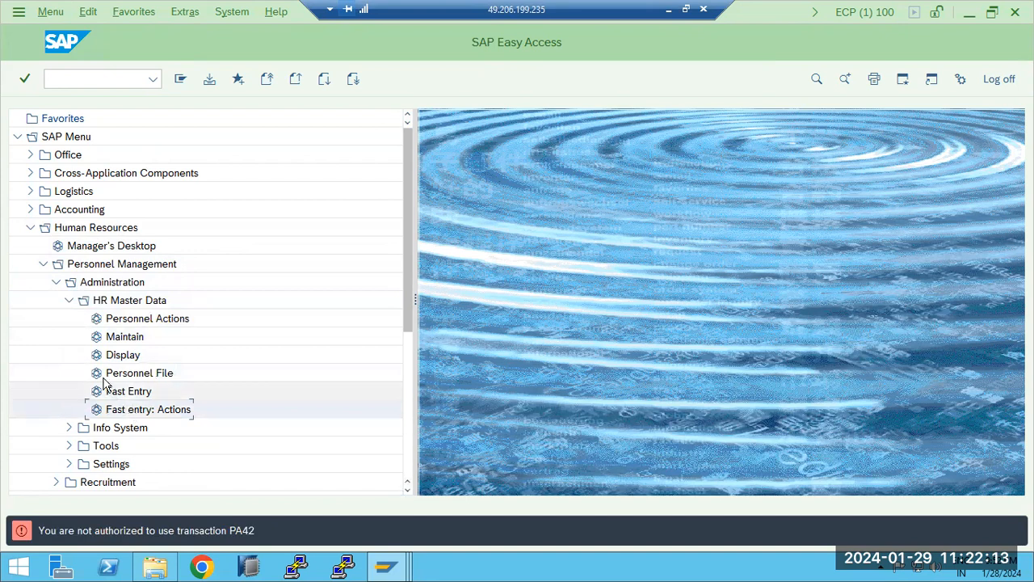
click(68, 300)
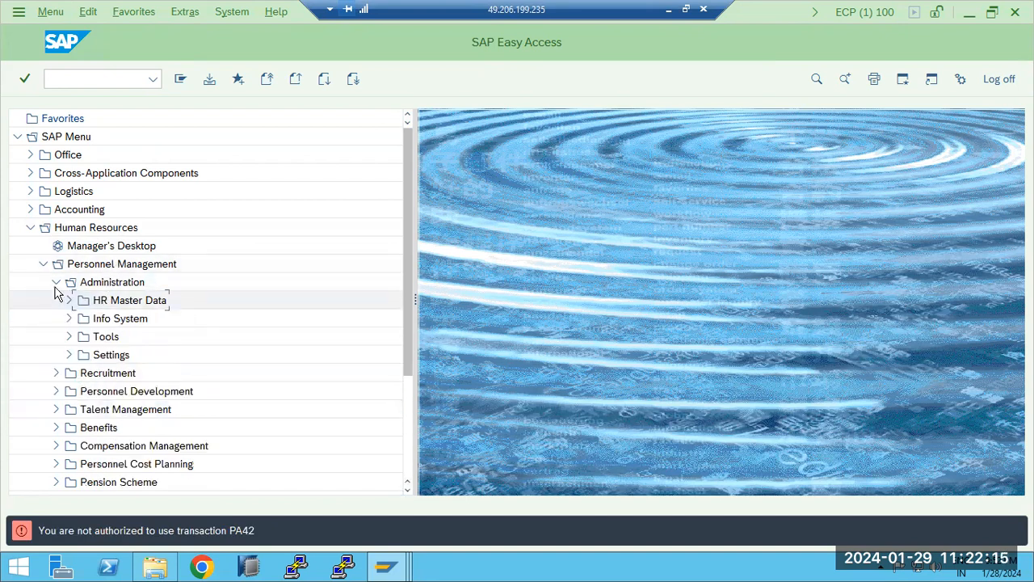
click(56, 282)
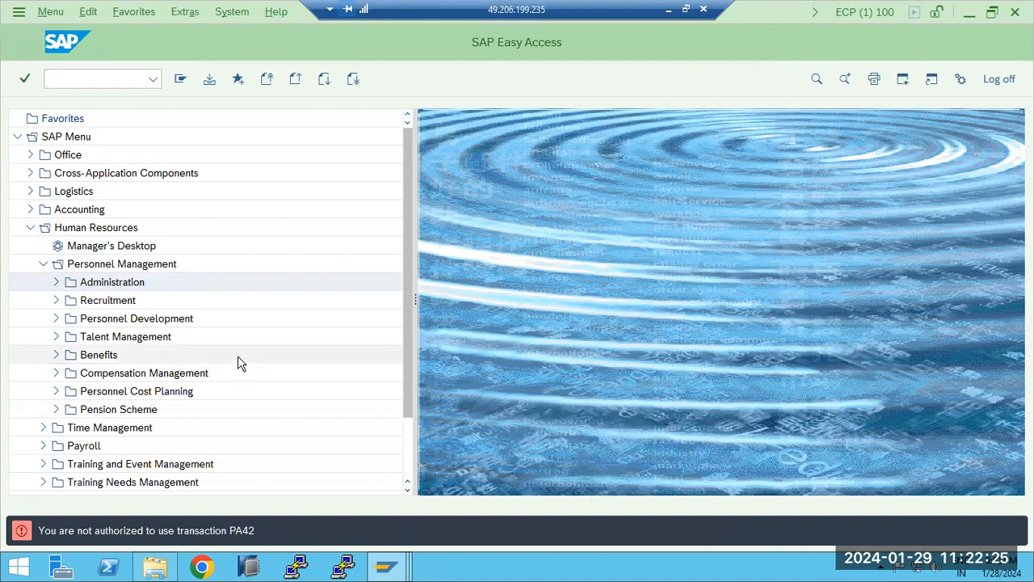
click(388, 569)
Check the SAP_ASR_MANAGER role row in Display Users, then return to SAP Easy Access.
click(480, 490)
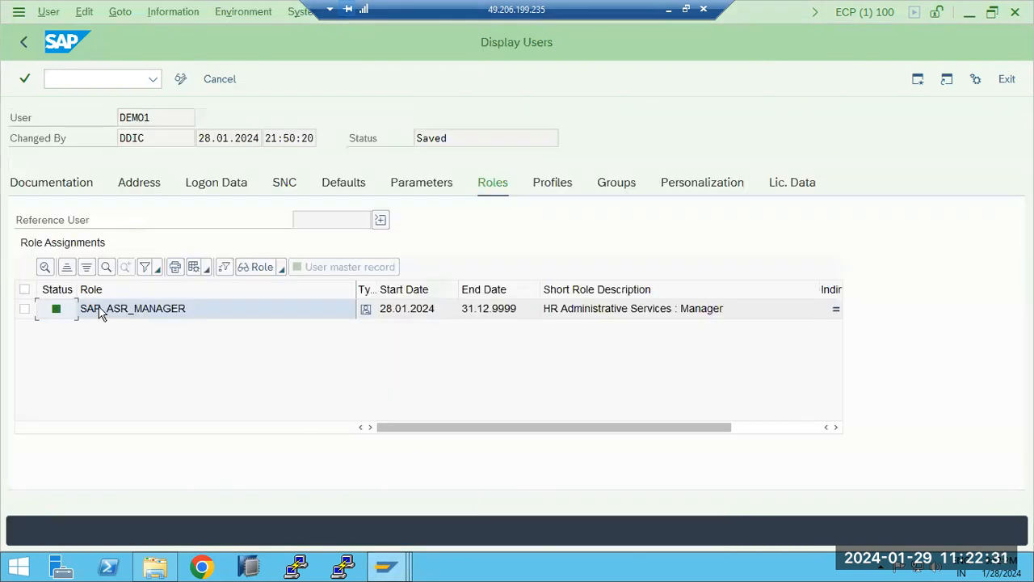
click(23, 309)
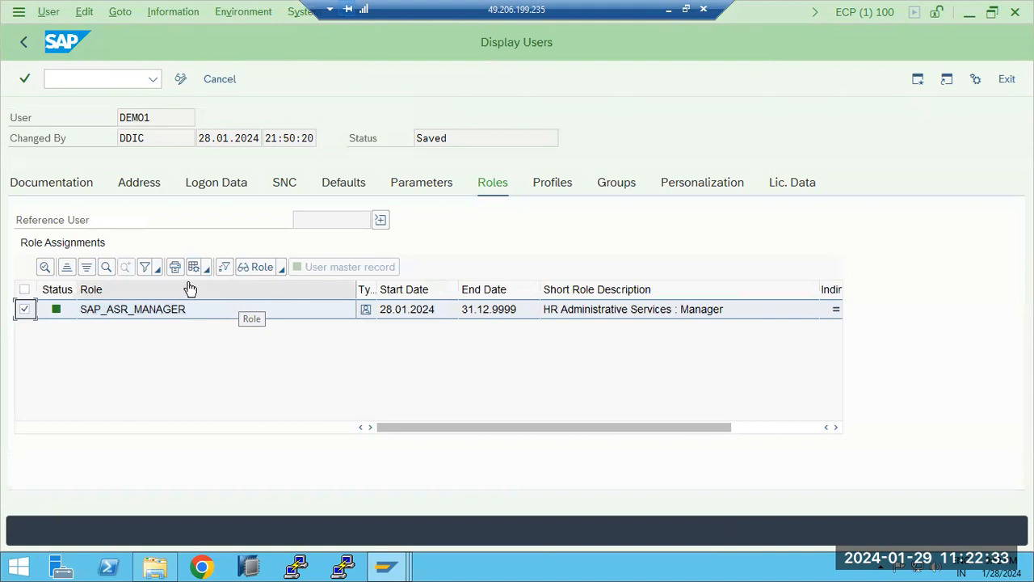
click(386, 566)
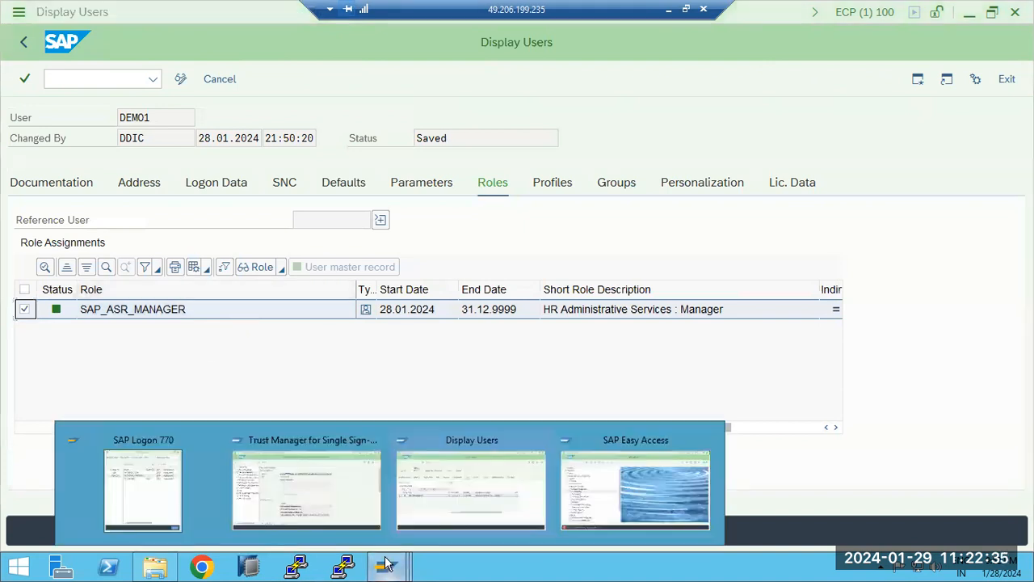
click(645, 467)
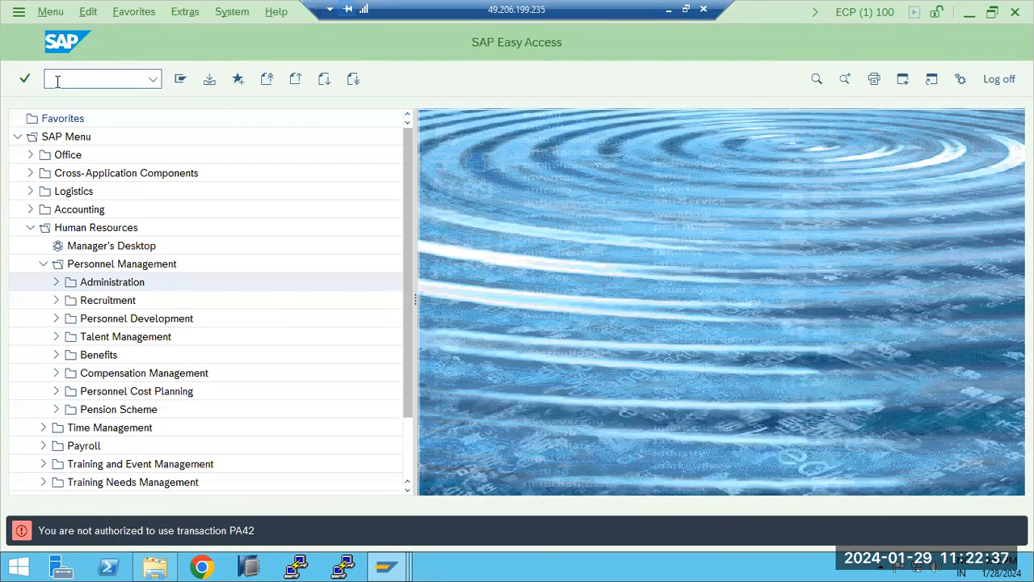
Run /nsu53, which is refused, and collapse Personnel Management and Human Resources.
text(/nsu53)
key(Return)
click(44, 264)
click(30, 229)
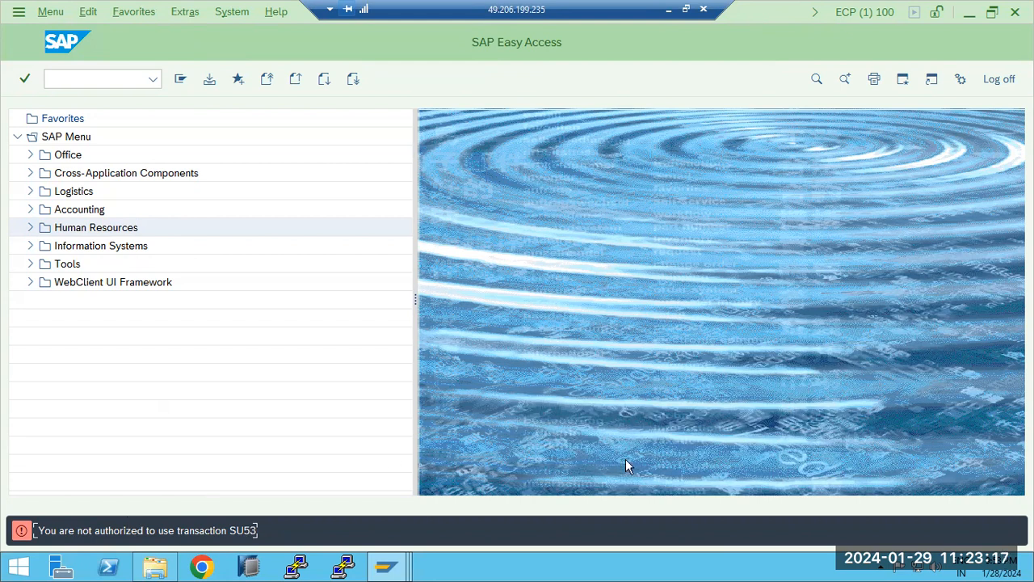
From the Display Users window, enter /npfcg to reach Role Maintenance.
click(386, 566)
click(455, 487)
click(79, 78)
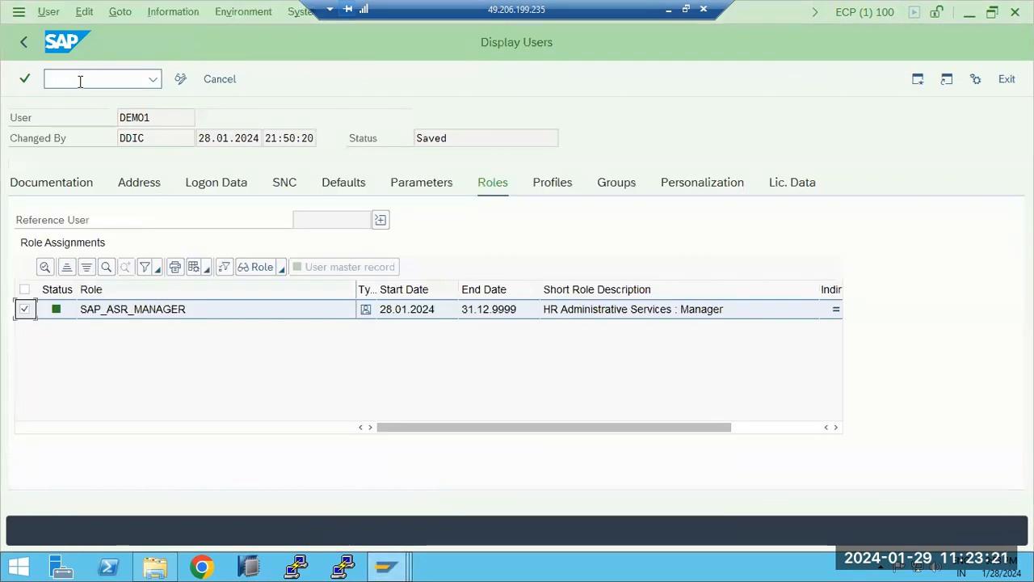
text(/npfcg)
key(Return)
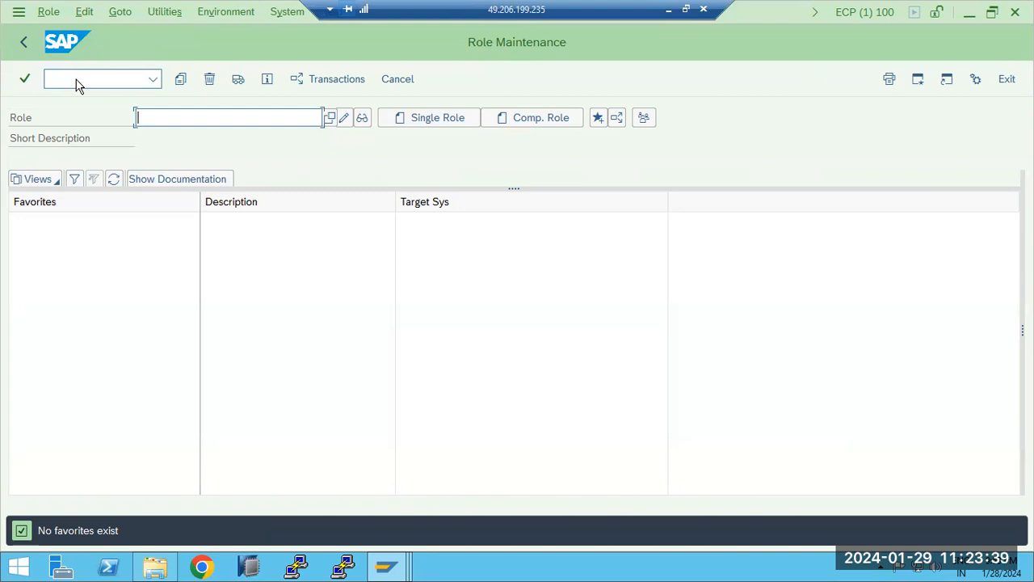
Create single role Z_BASIS_MONI, reuse the name as its description, and save it.
text(Z_BASIS_MONI)
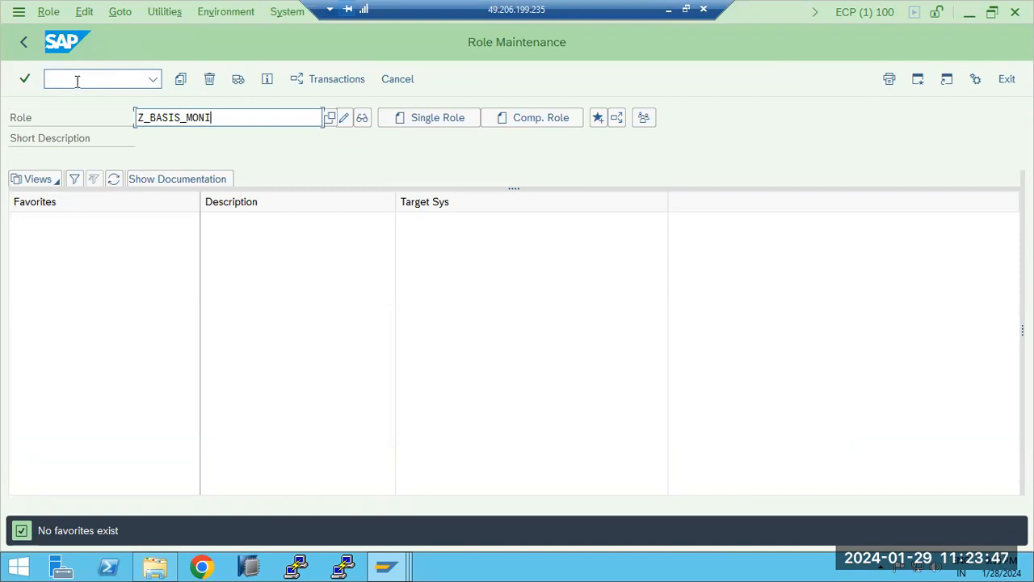
click(412, 131)
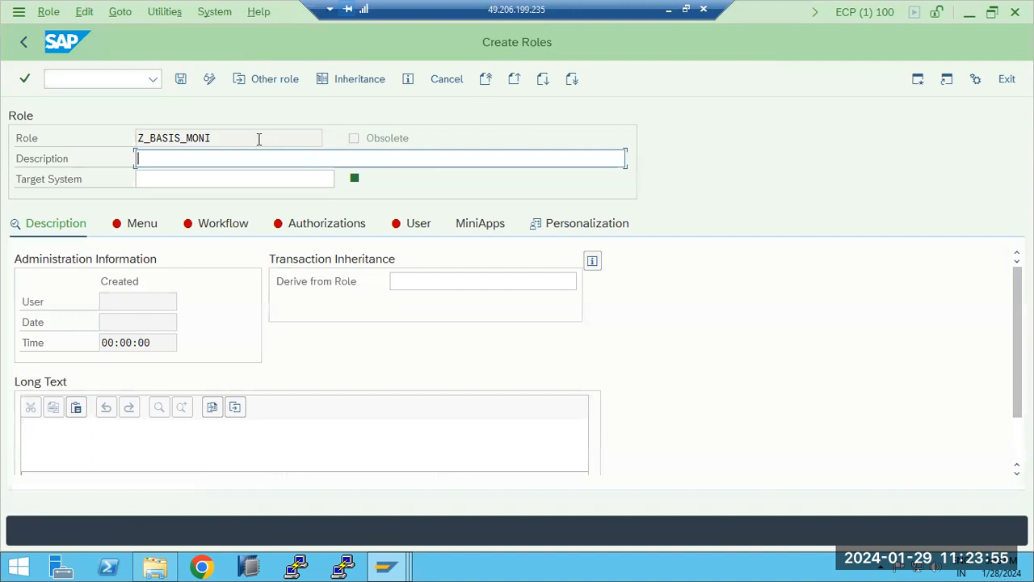
drag(259, 138, 108, 160)
key(ctrl+c)
click(143, 159)
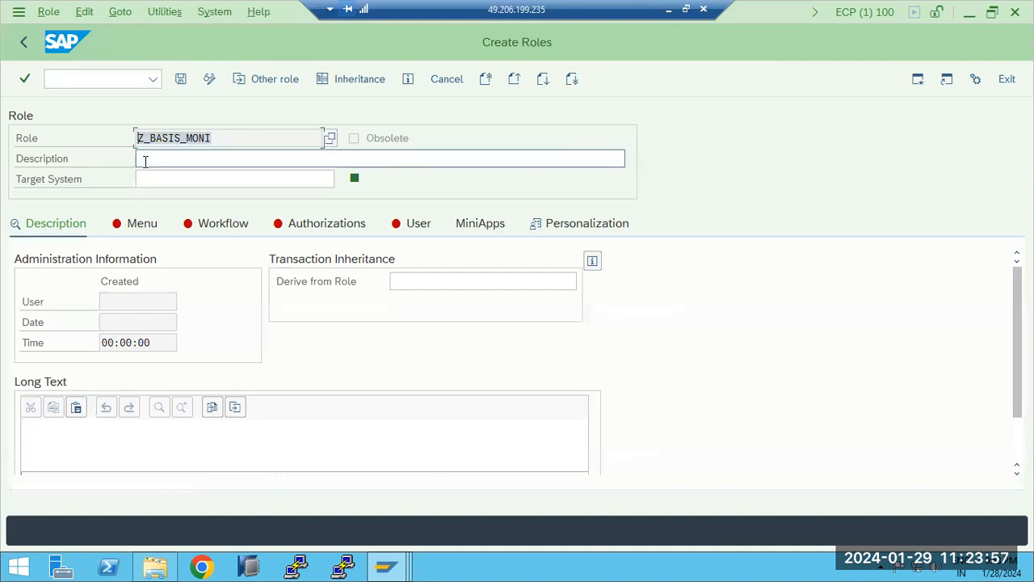
key(ctrl+v)
click(138, 234)
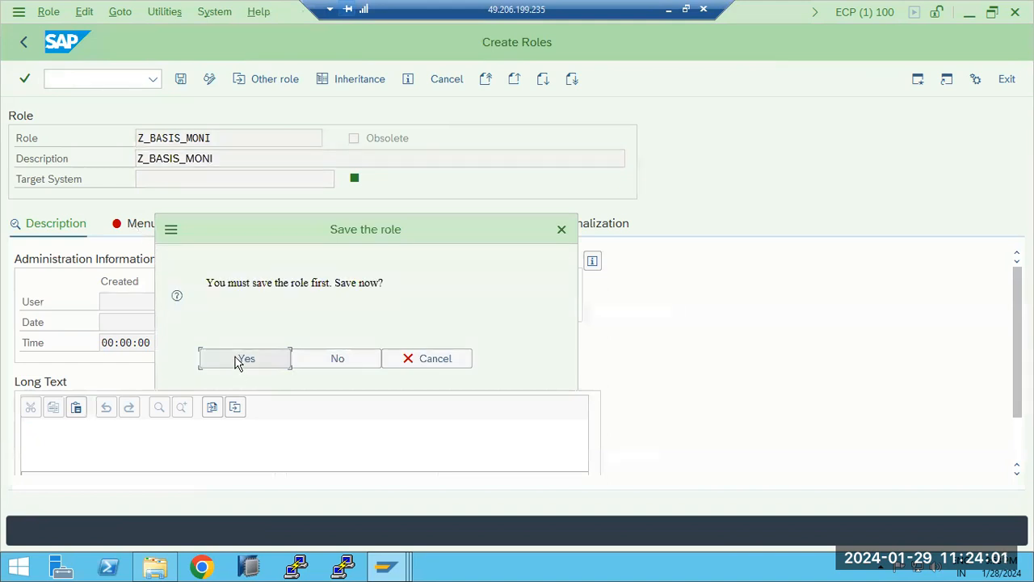
click(242, 360)
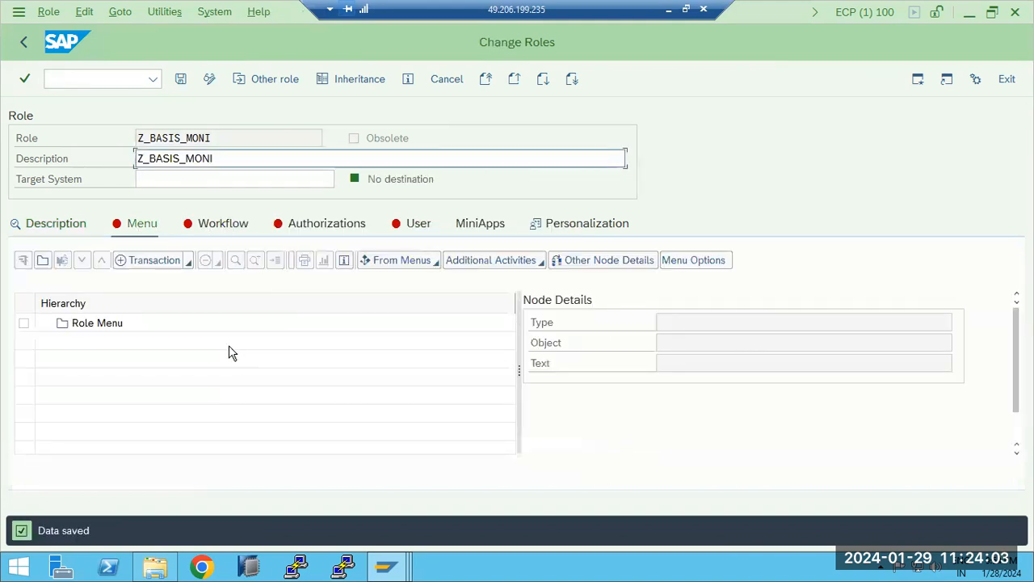
List SM50, ST22, SM21 and SM66 as the first transactions for the role menu.
click(136, 260)
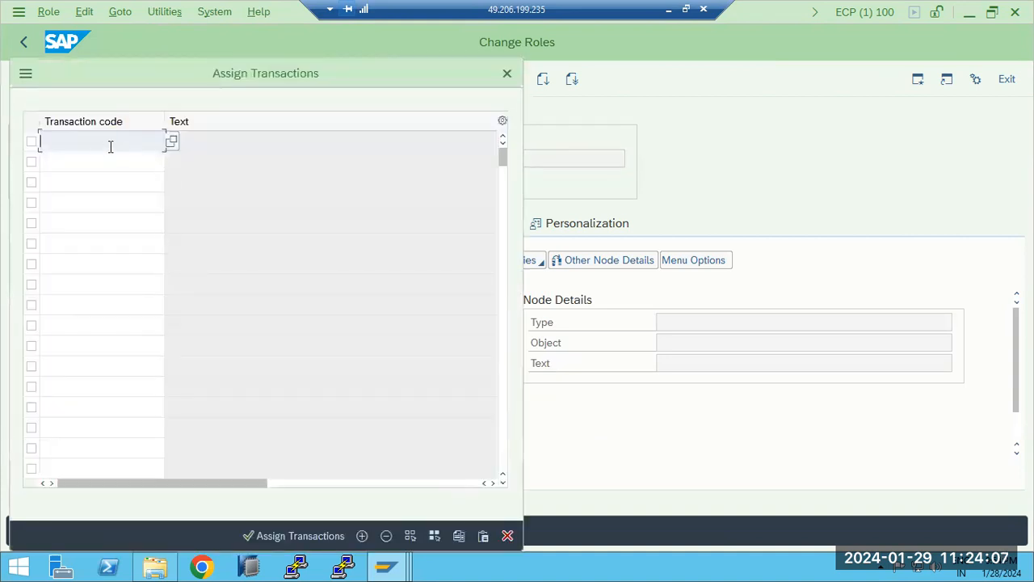
text(sm50)
key(Return)
click(158, 162)
text(ST22)
key(Return)
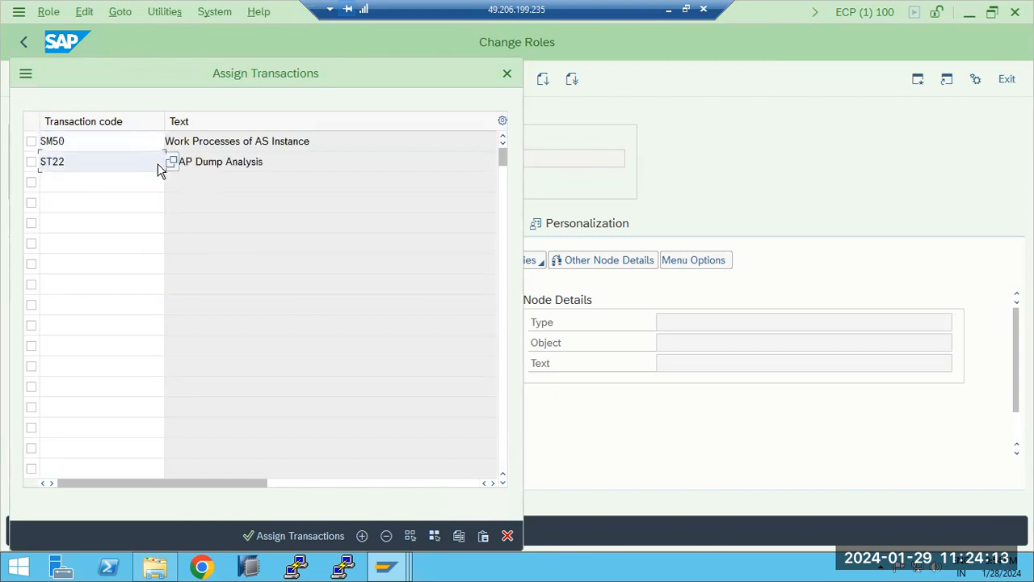
text(SM21)
key(Return)
text(SM50)
key(BackSpace)
key(BackSpace)
key(BackSpace)
key(BackSpace)
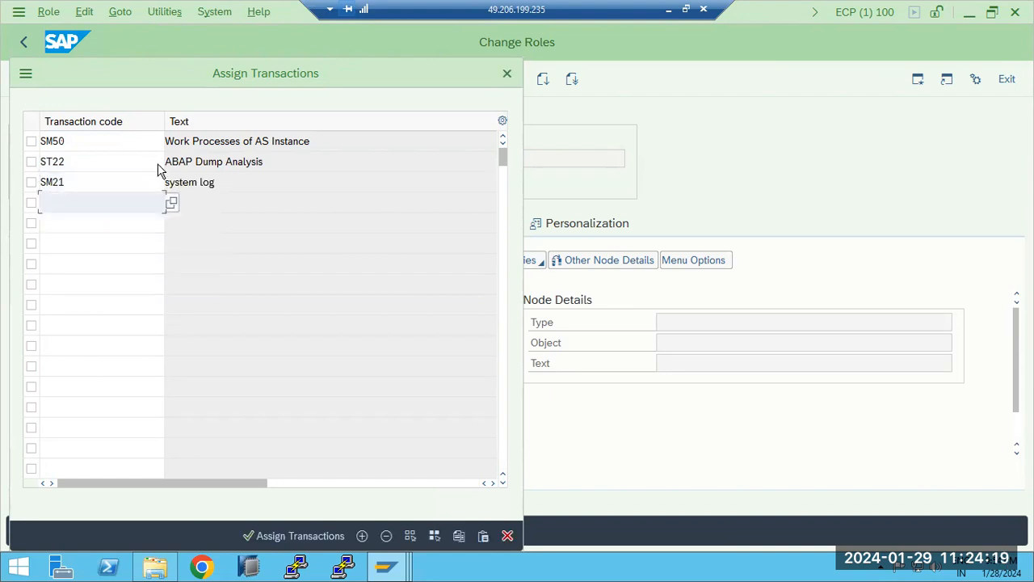
text(SM66)
key(Return)
Add SU53, SM58 and SM37, then assign all seven transactions to the menu.
key(Down)
text(S)
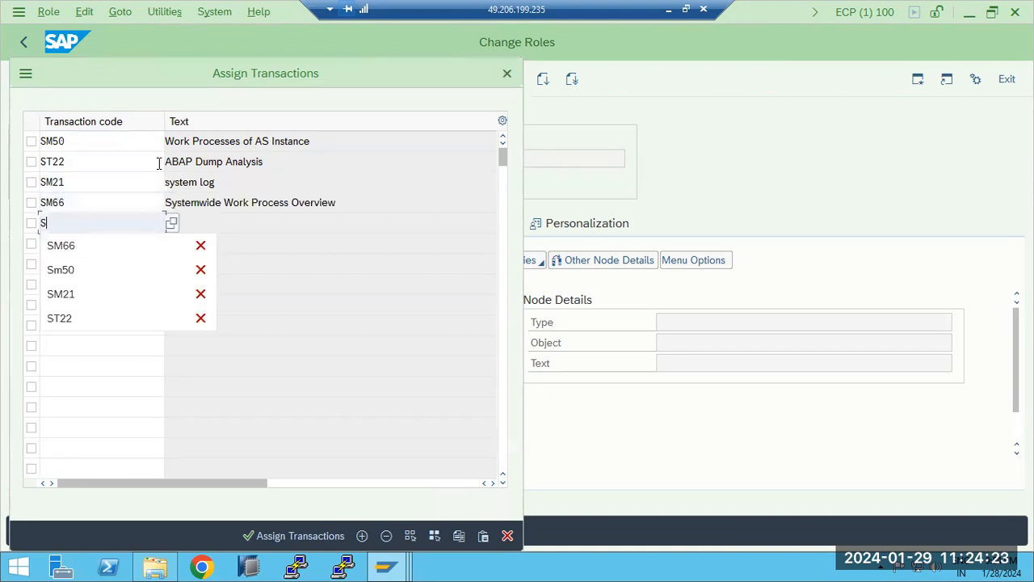
text(U53)
key(Return)
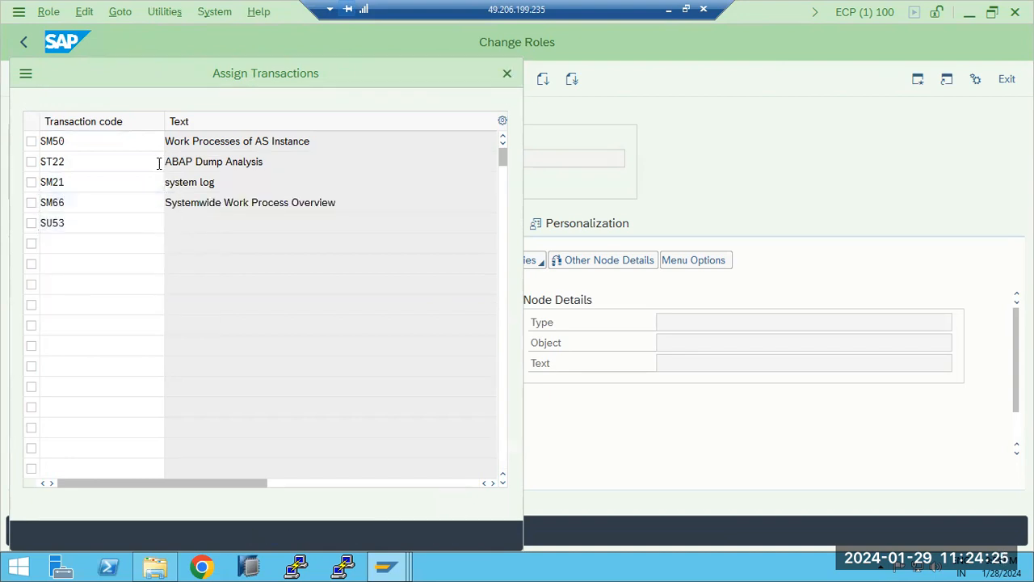
key(Down)
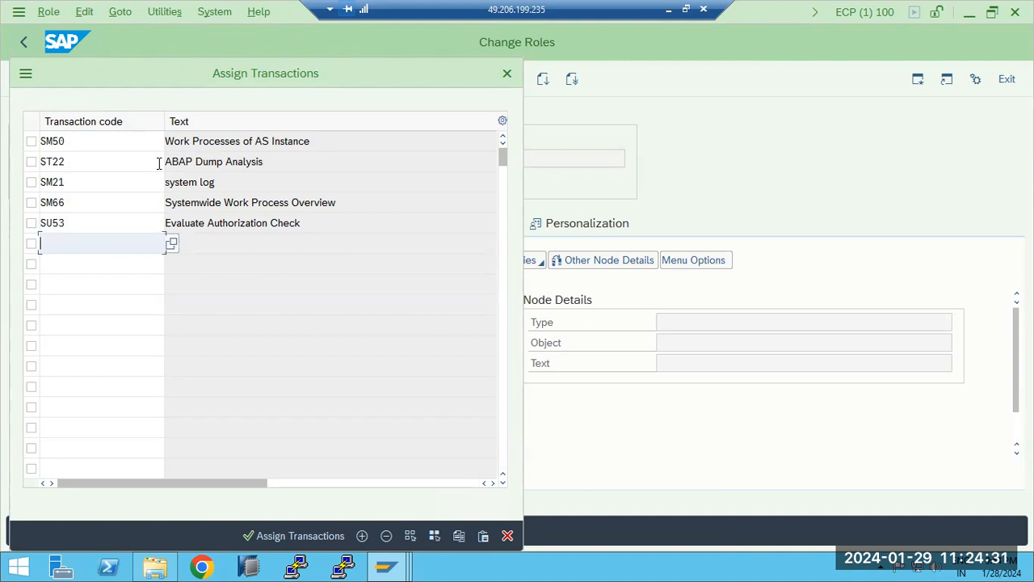
text(SM5)
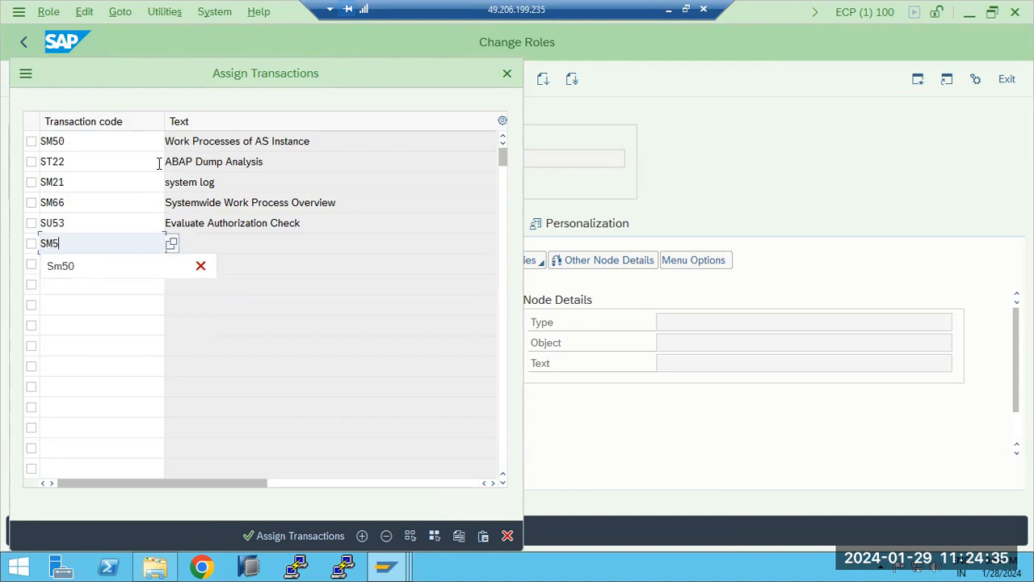
text(8)
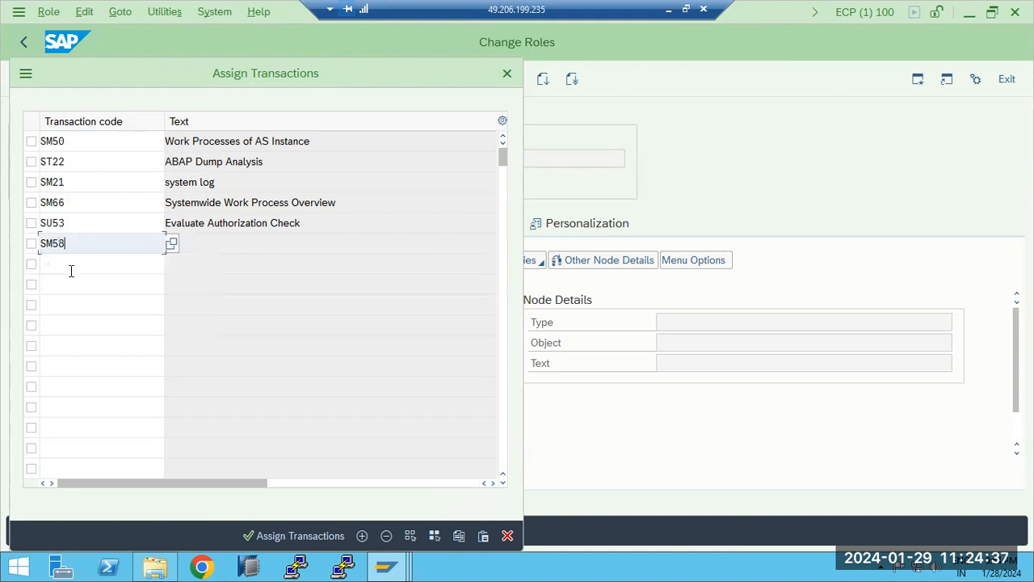
key(Return)
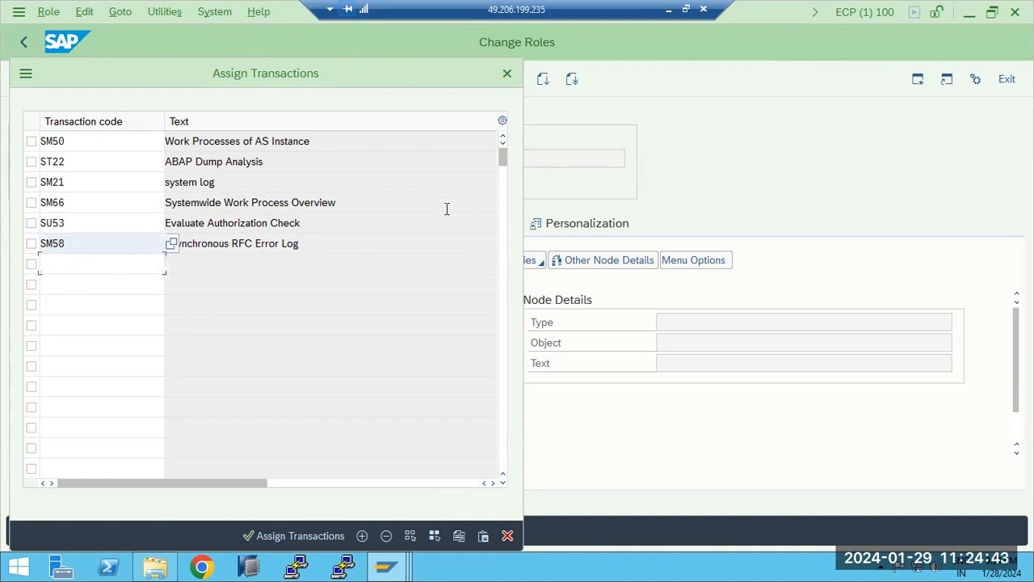
key(Down)
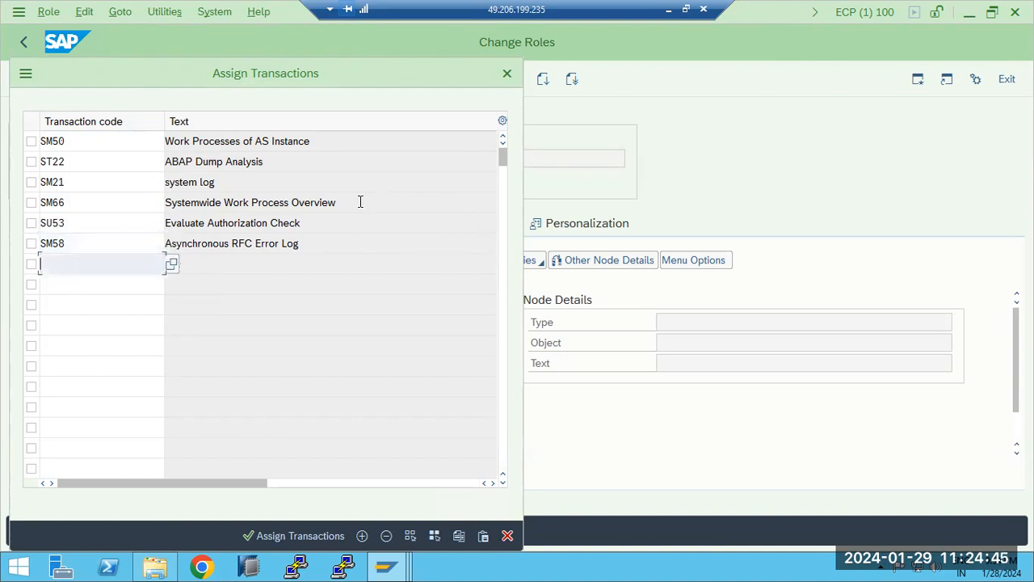
text(SM)
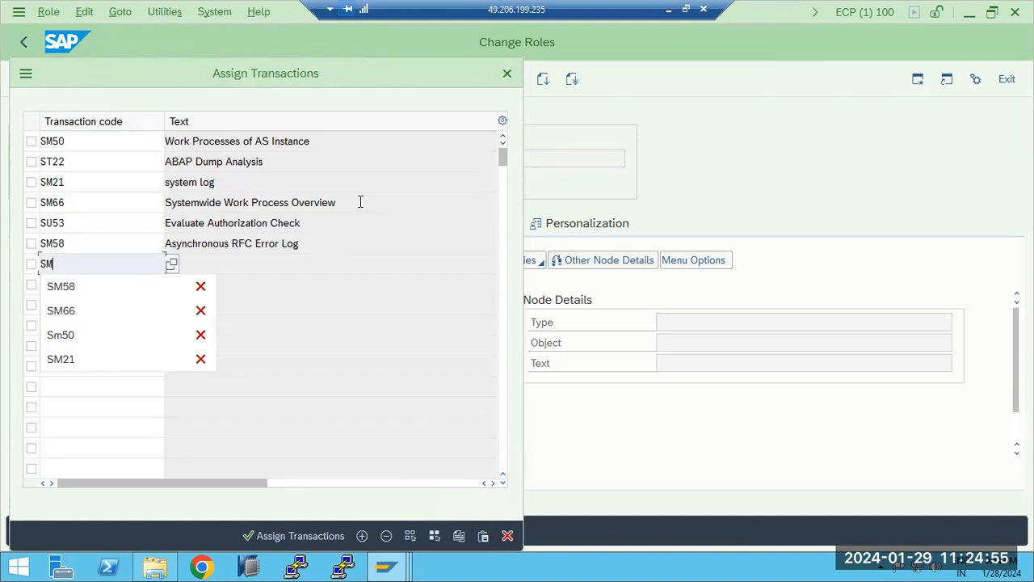
text(37)
key(Return)
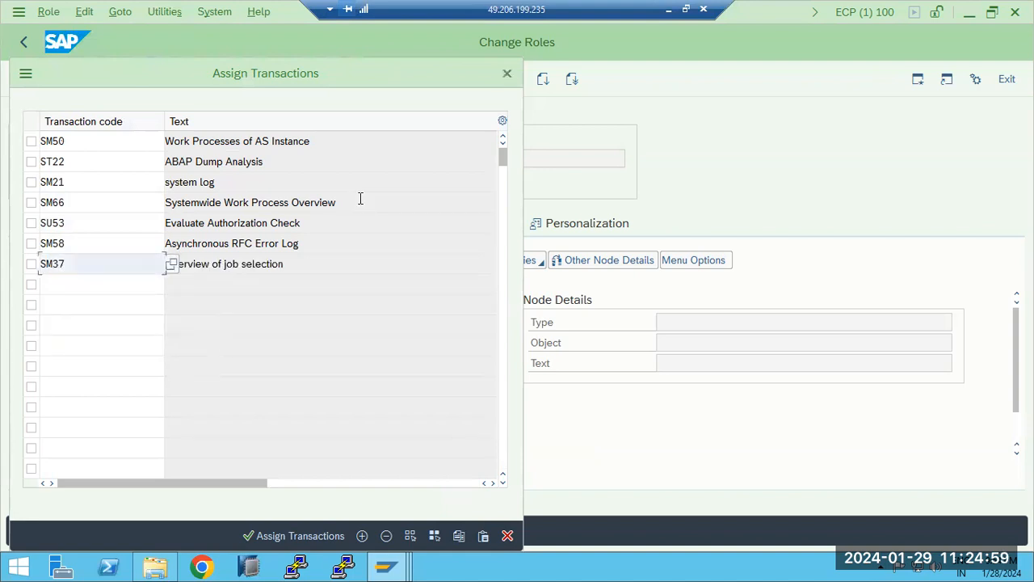
click(251, 537)
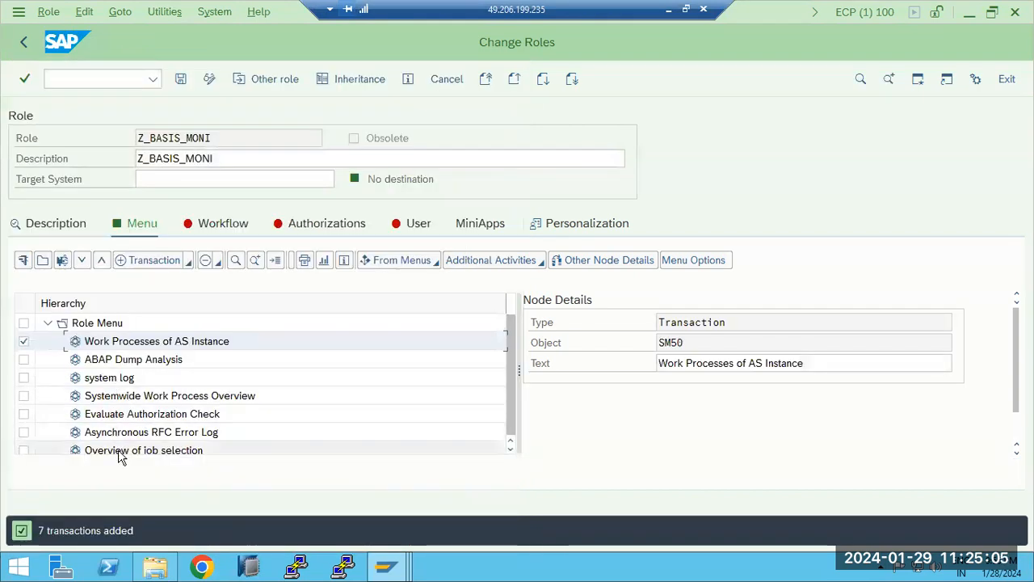
Save Z_BASIS_MONI from the Authorizations tab with a proposed profile name and text.
click(293, 226)
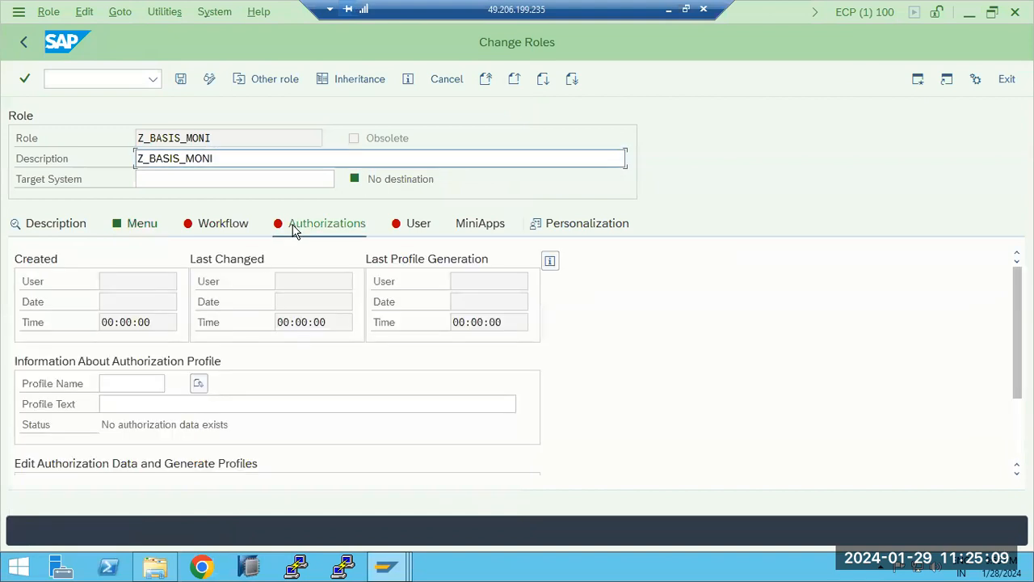
click(180, 78)
click(163, 404)
click(199, 383)
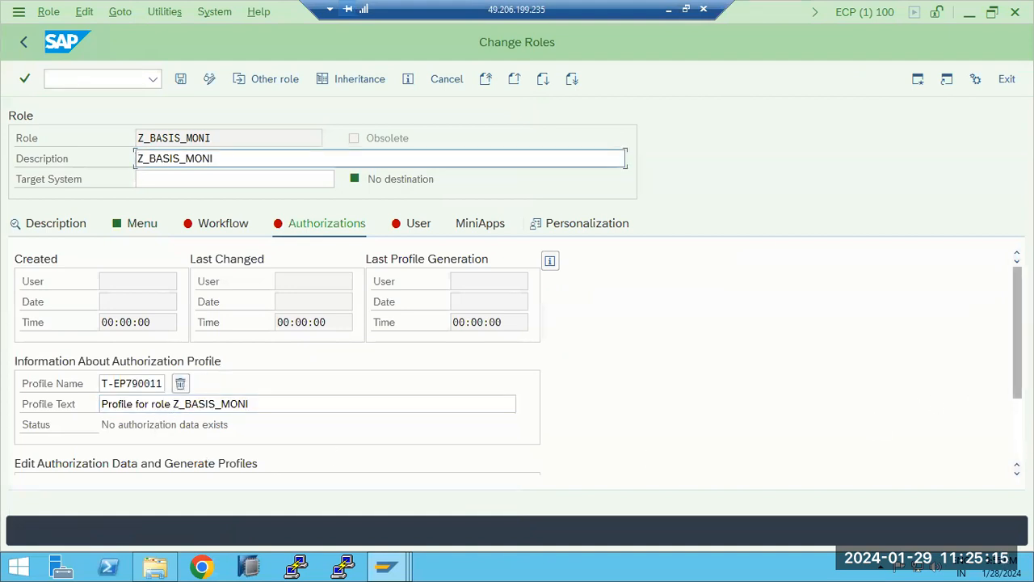
scroll(918, 407, down, 3)
Open the role's authorization data, confirming the save and closing the browser security warning.
click(29, 384)
click(262, 363)
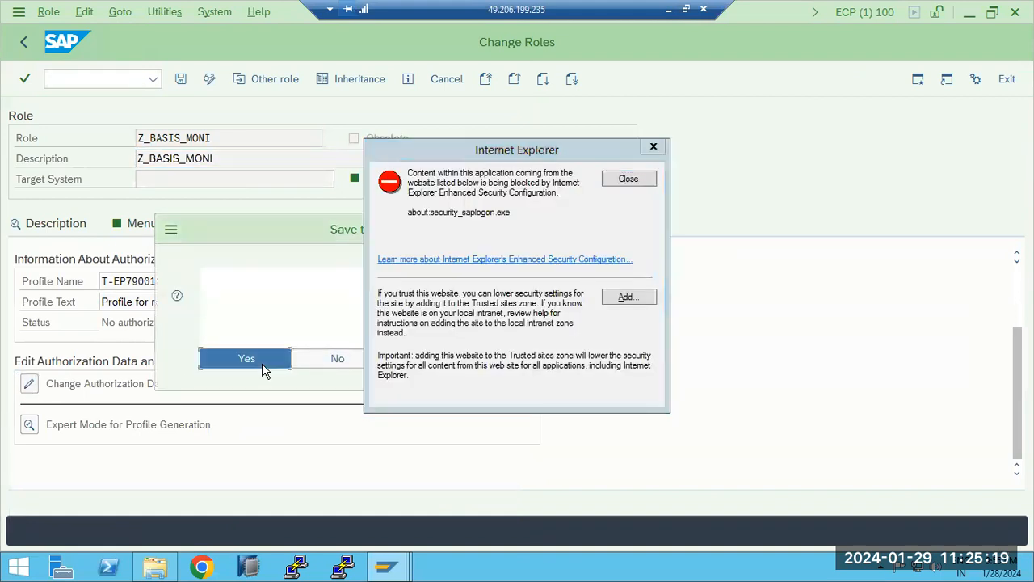
click(617, 182)
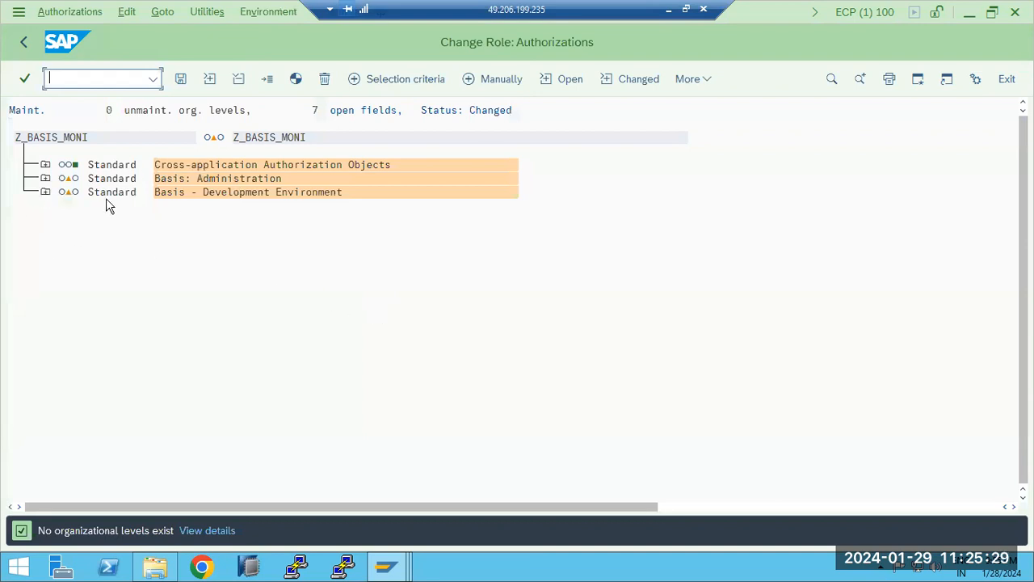
Expand Basis: Administration and grant all values for Background Administrator ID (S_BTCH_ADM).
click(45, 182)
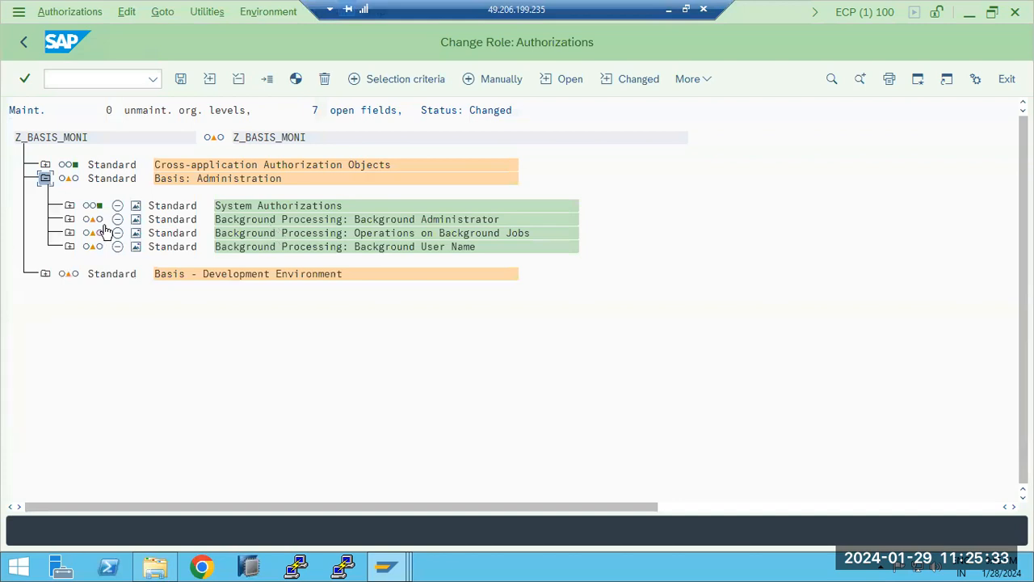
click(69, 206)
click(69, 206)
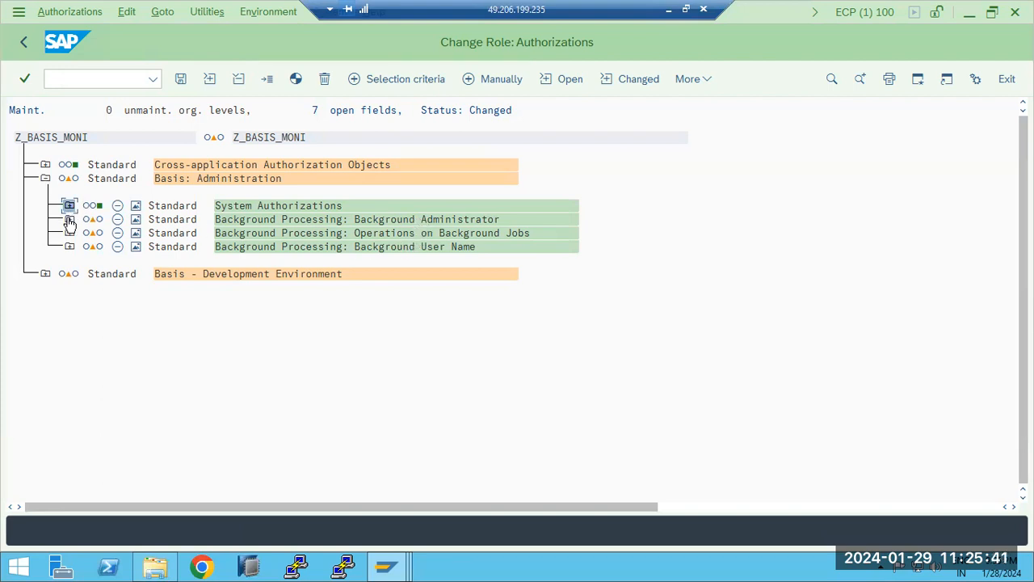
click(45, 274)
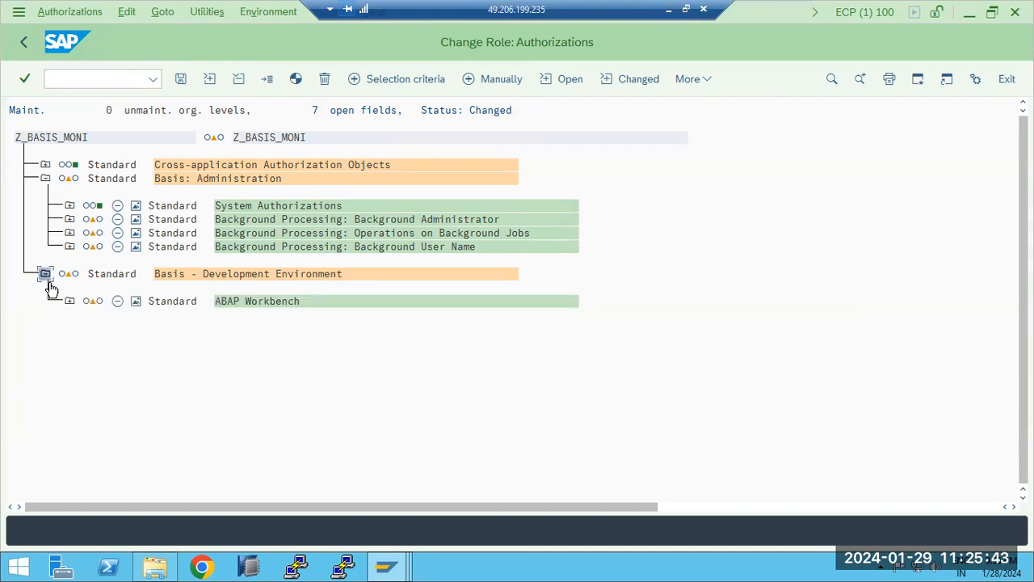
click(69, 300)
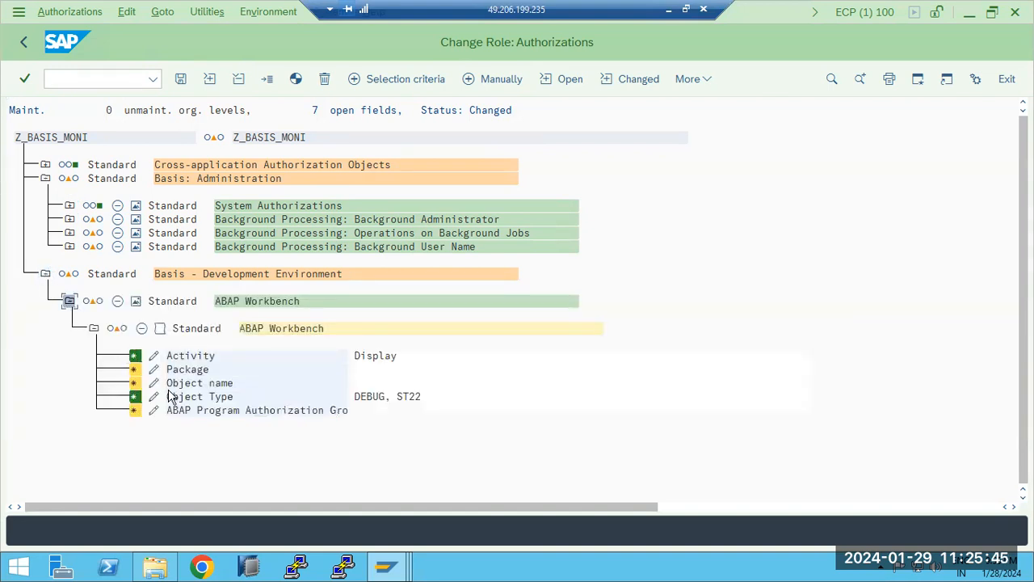
click(68, 221)
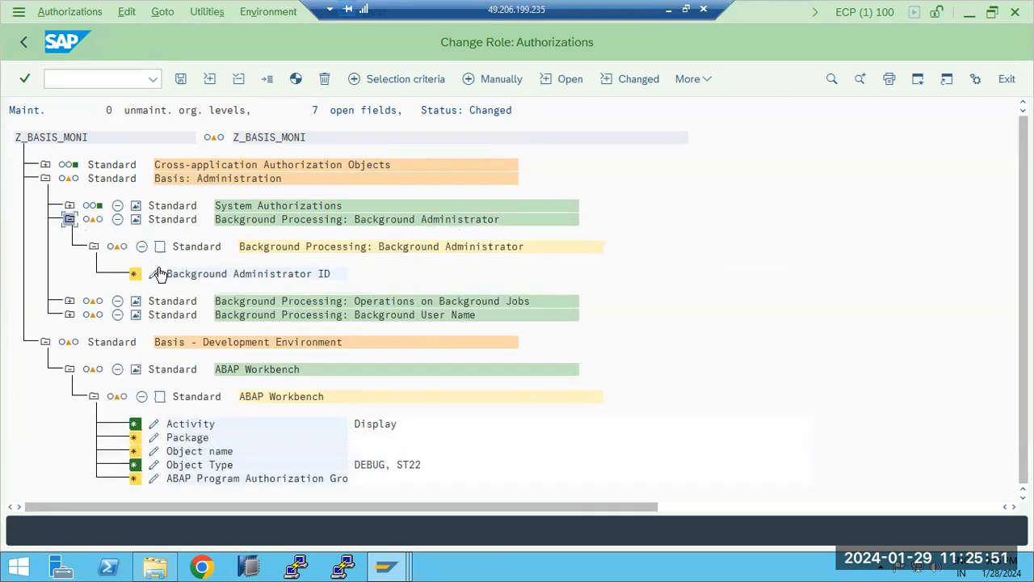
click(154, 274)
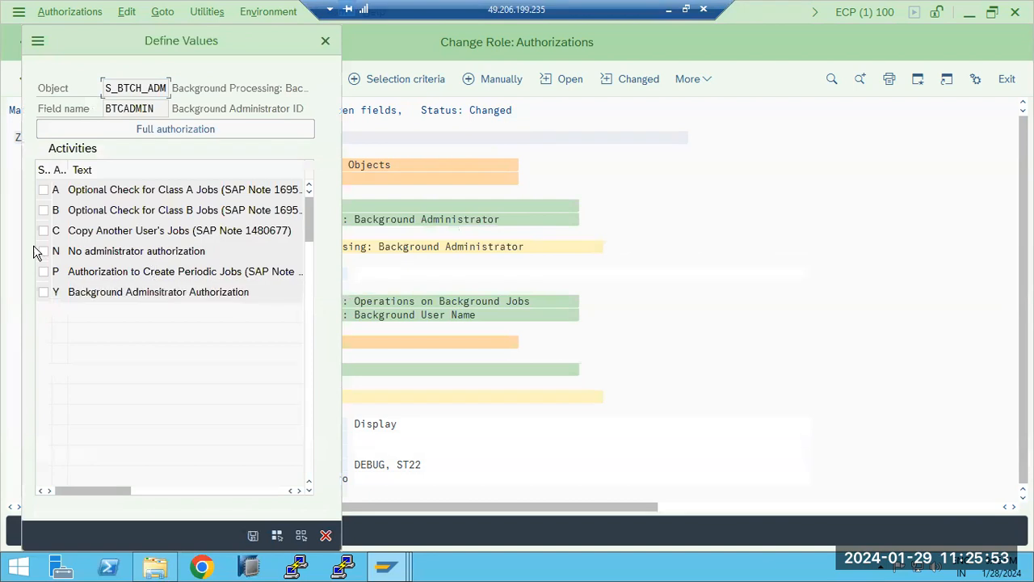
click(147, 130)
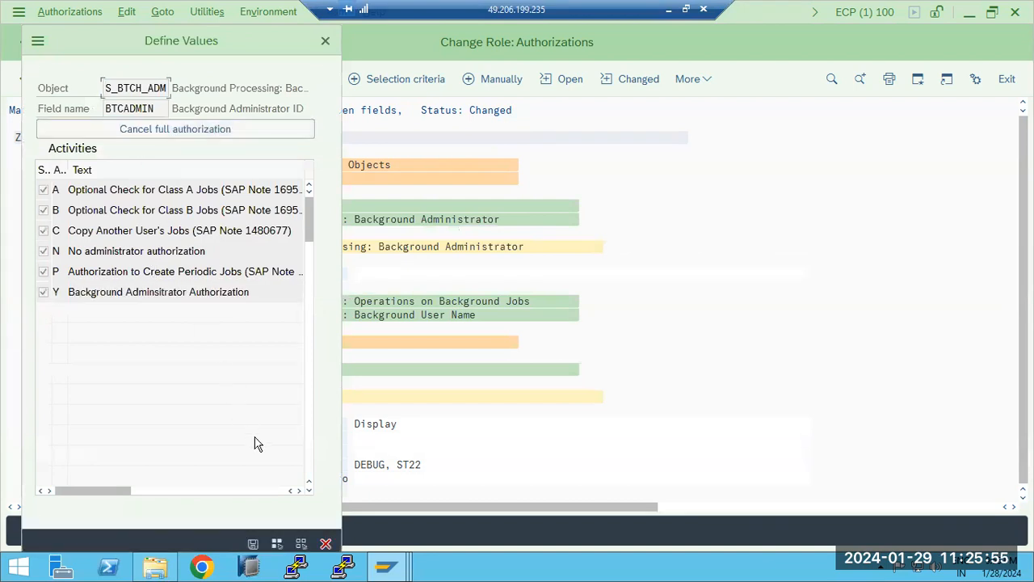
click(252, 544)
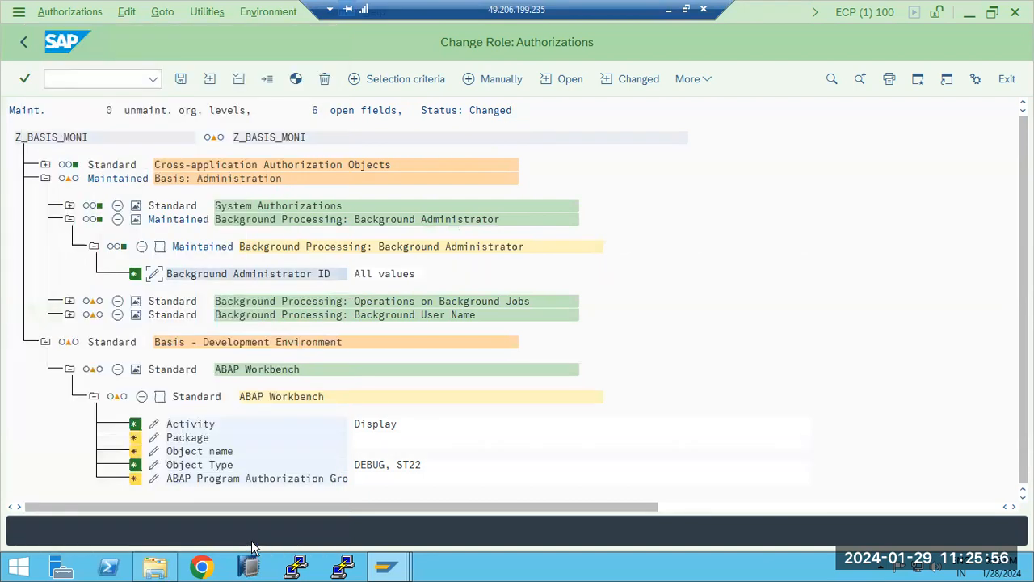
Give Job operations all values and job group *, then generate the profile.
click(69, 301)
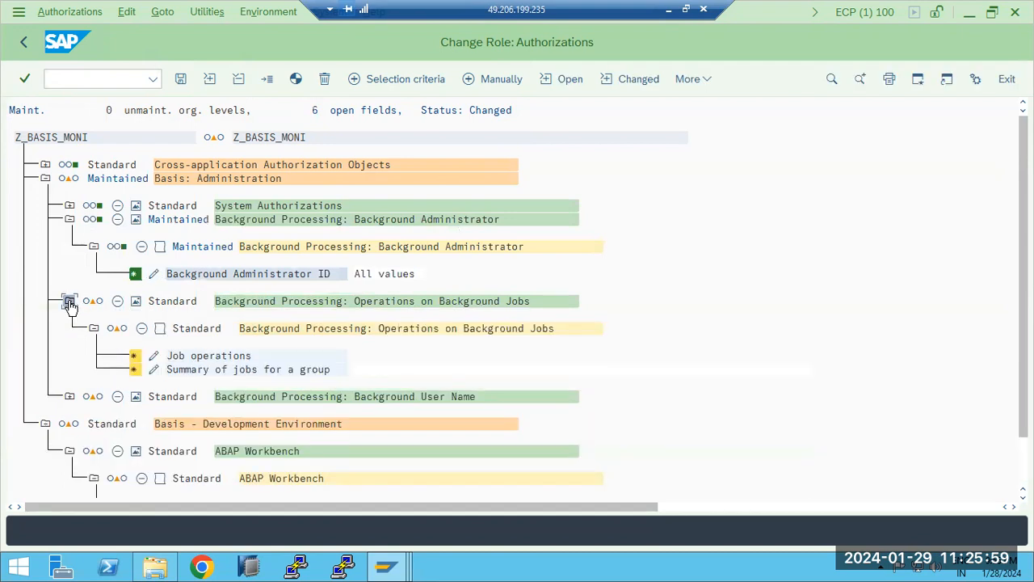
click(153, 357)
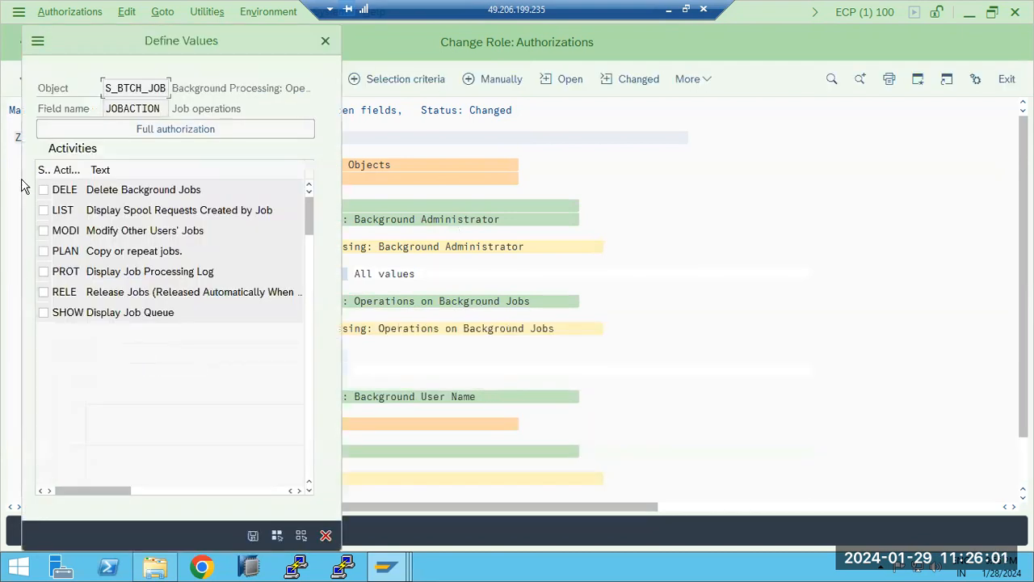
click(82, 131)
click(253, 535)
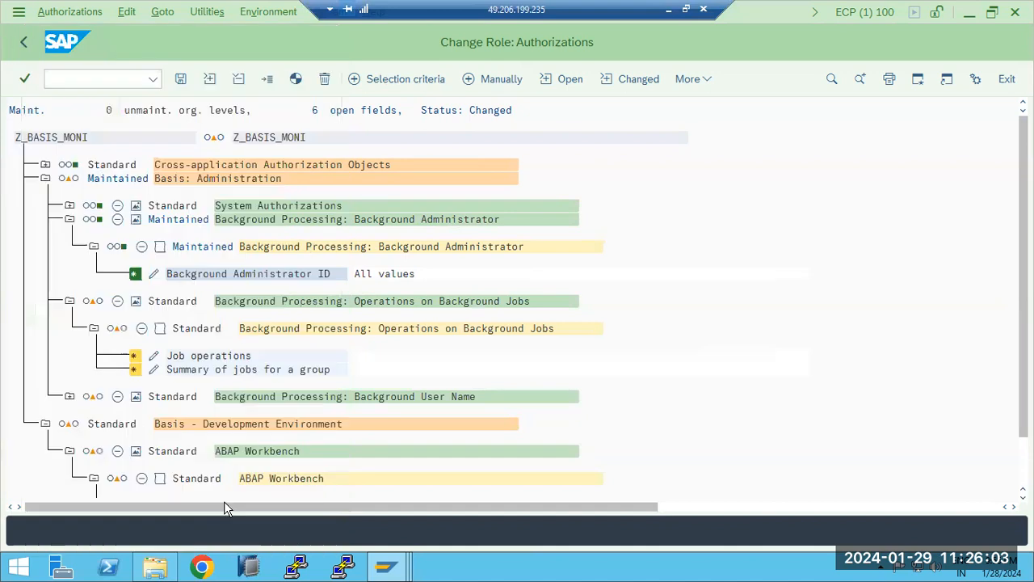
click(153, 369)
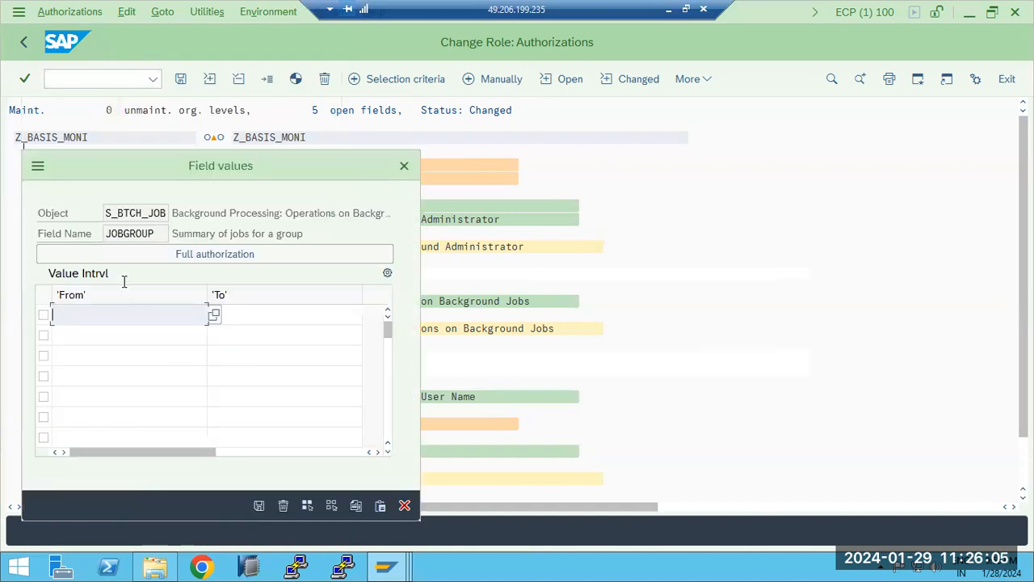
click(120, 255)
click(258, 506)
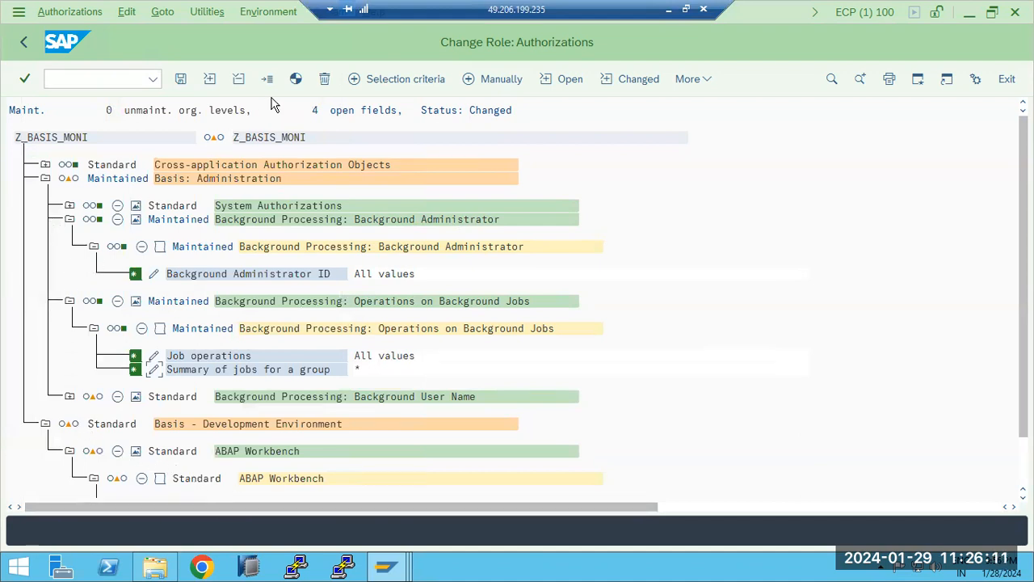
click(296, 78)
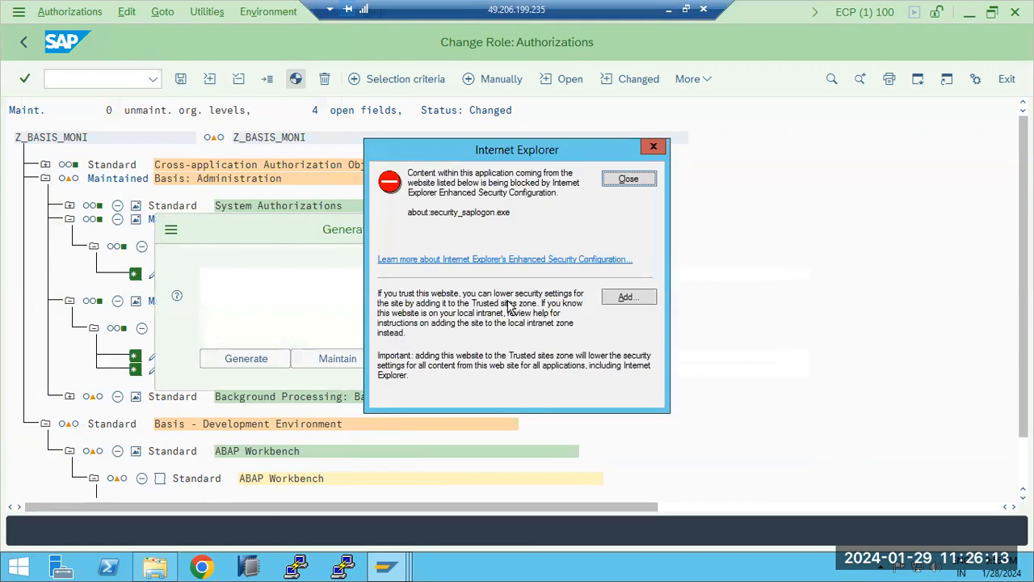
Generate and save Z_BASIS_MONI's authorization profile, regenerating it on leaving authorization maintenance.
click(623, 179)
click(257, 358)
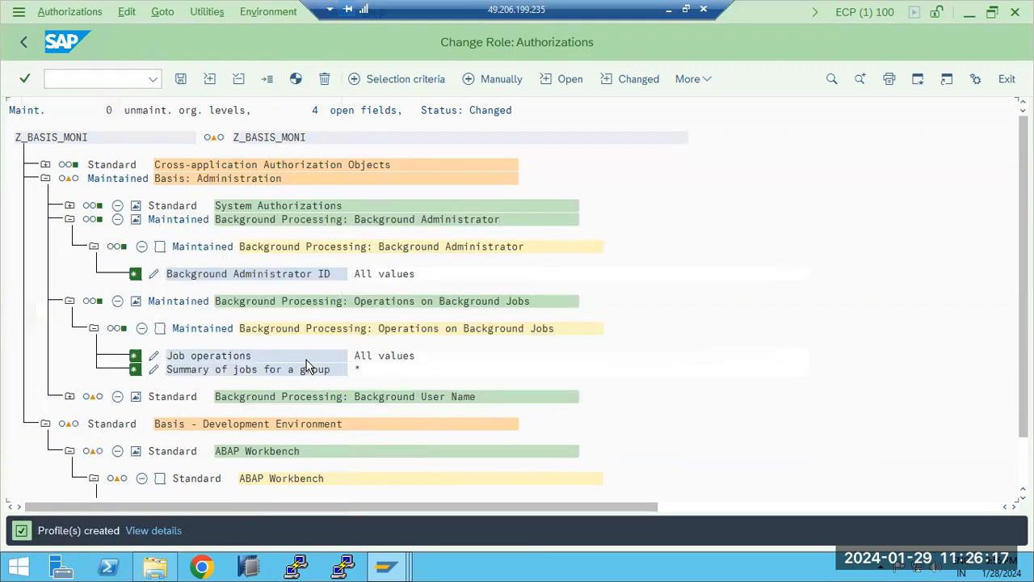
click(180, 79)
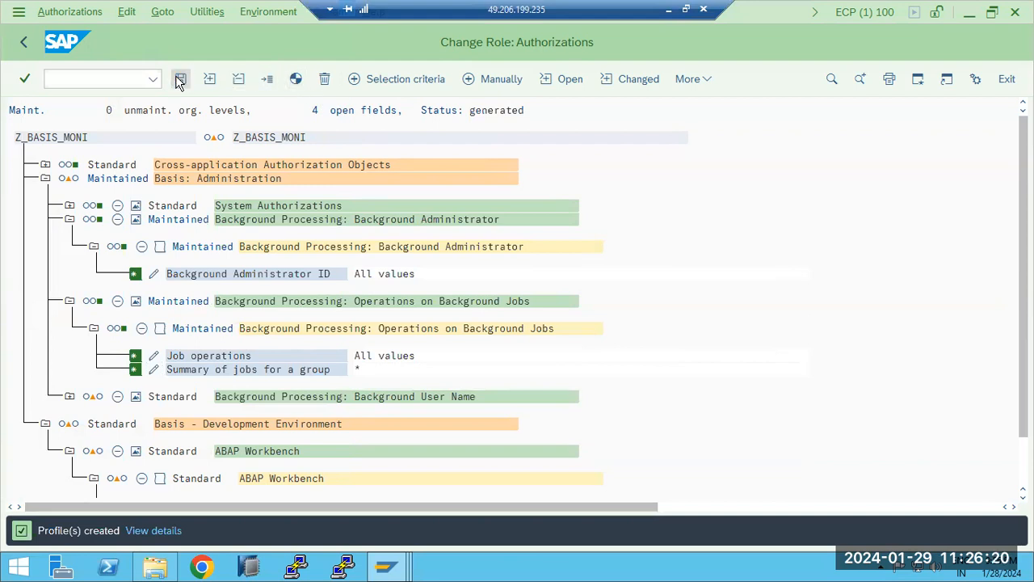
click(22, 42)
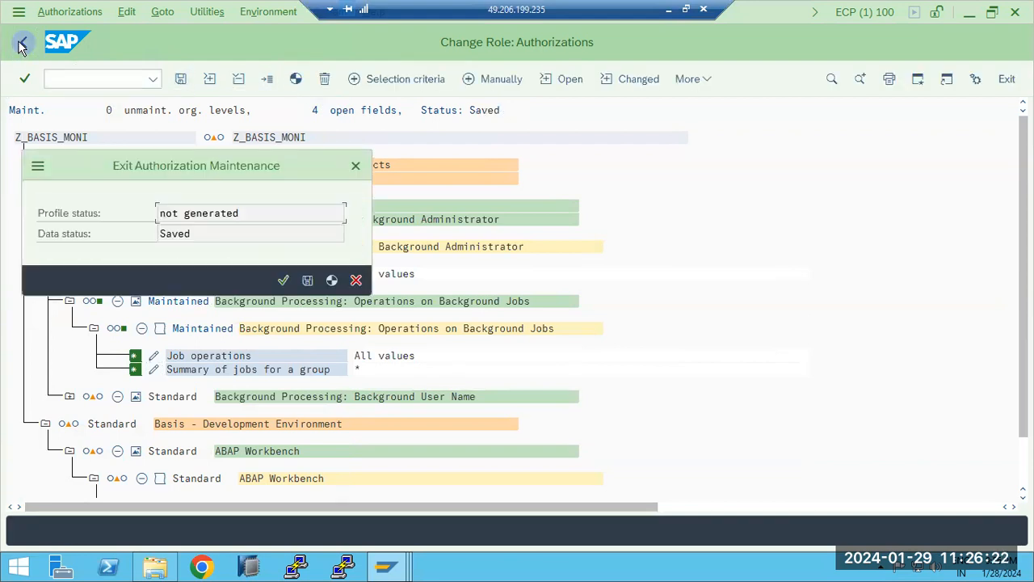
click(332, 280)
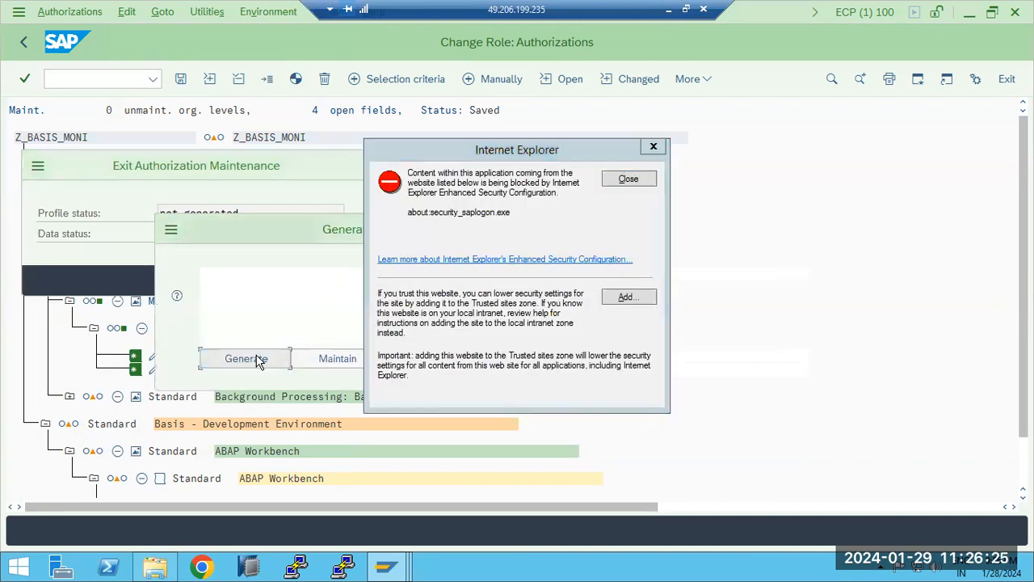
click(259, 360)
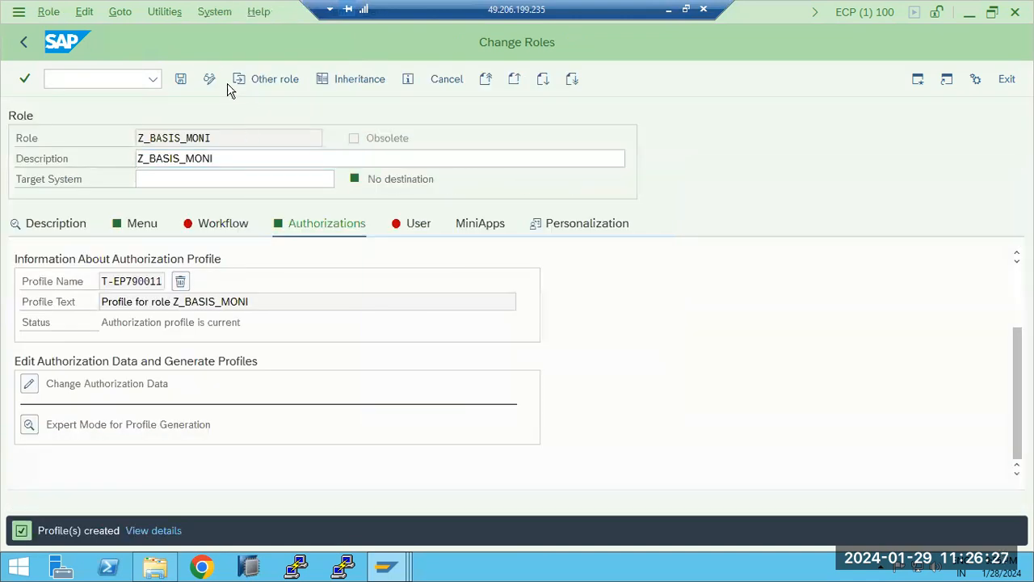
Assign the demo user to Z_BASIS_MONI, valid 28.01.2024 to 31.12.9999, and save.
click(180, 80)
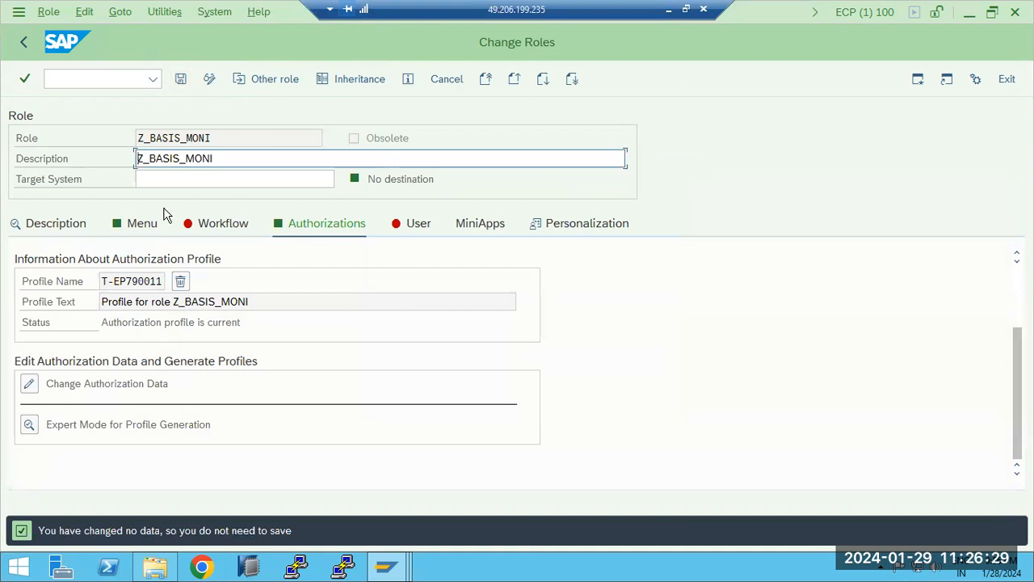
click(409, 227)
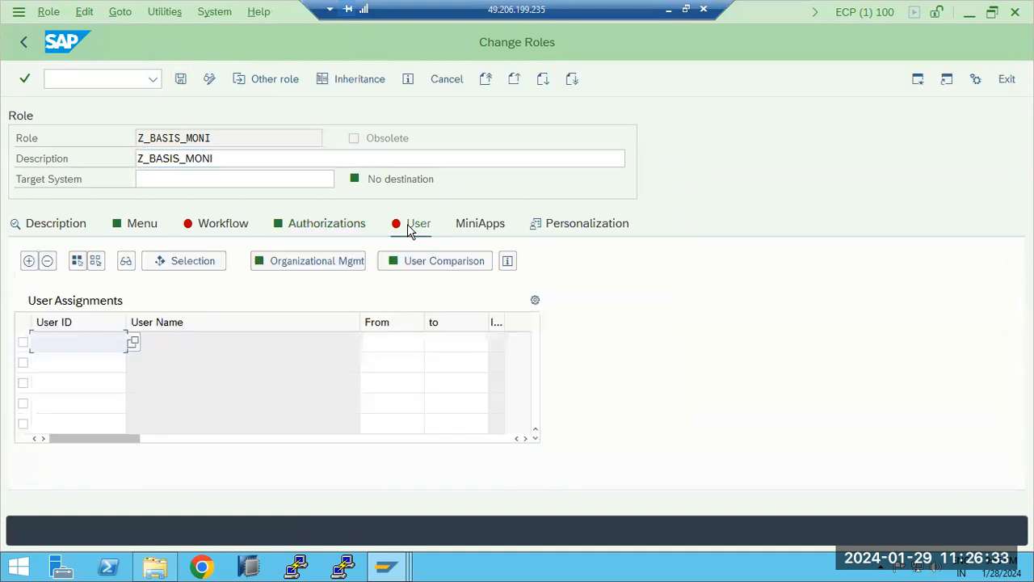
text(demo1)
key(Return)
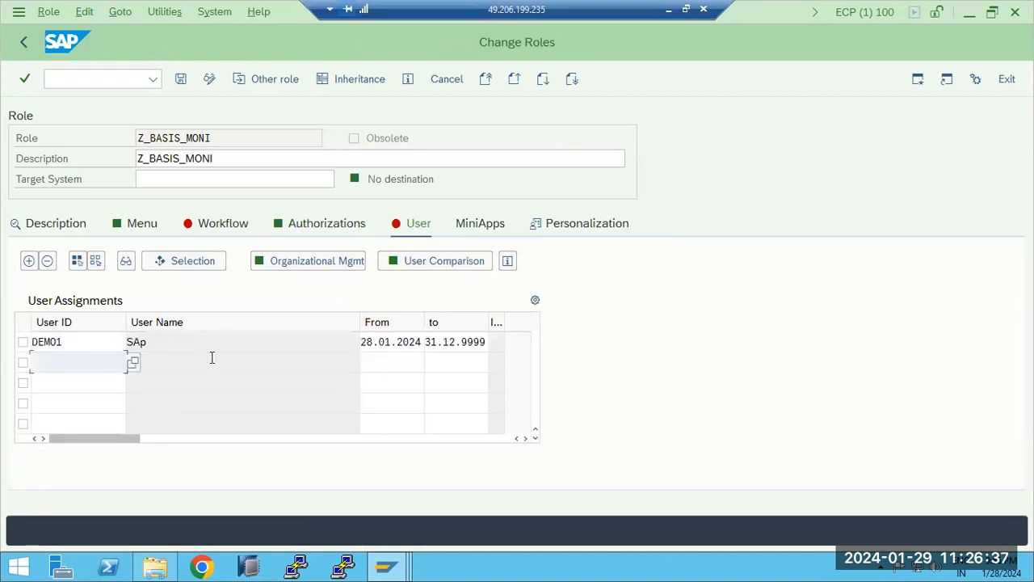
click(180, 80)
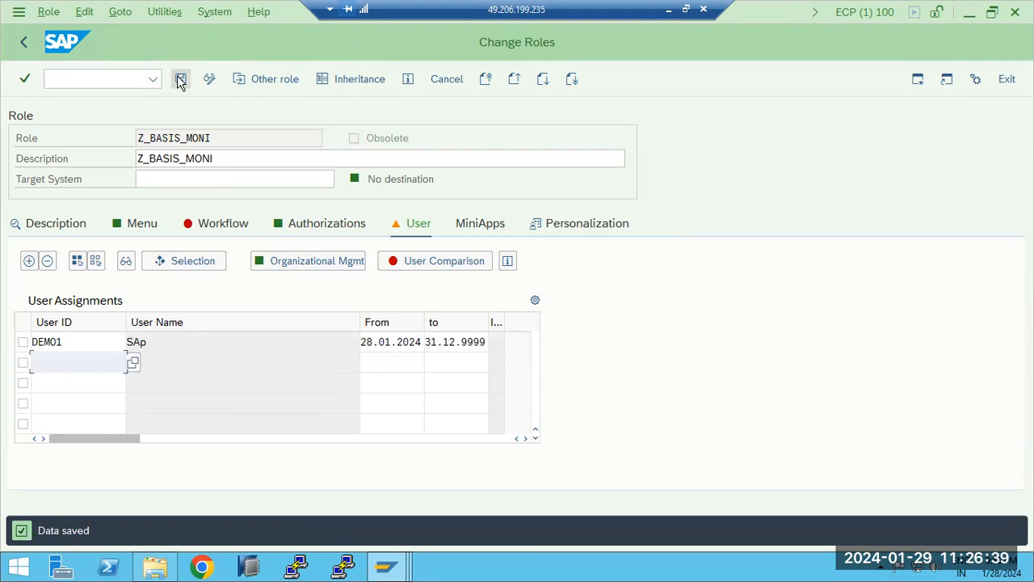
Complete the user master comparison and save the role again.
click(409, 264)
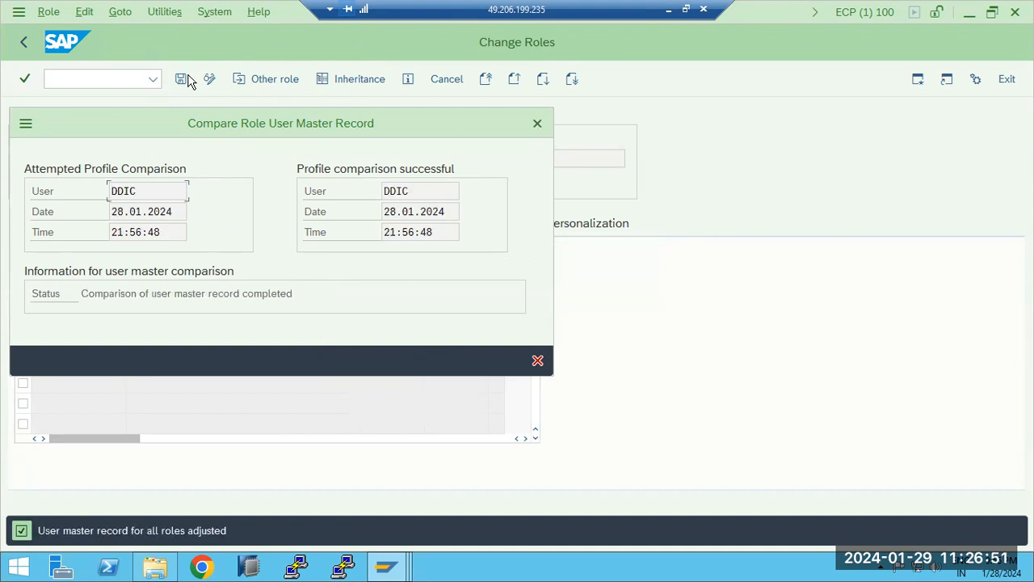
click(538, 361)
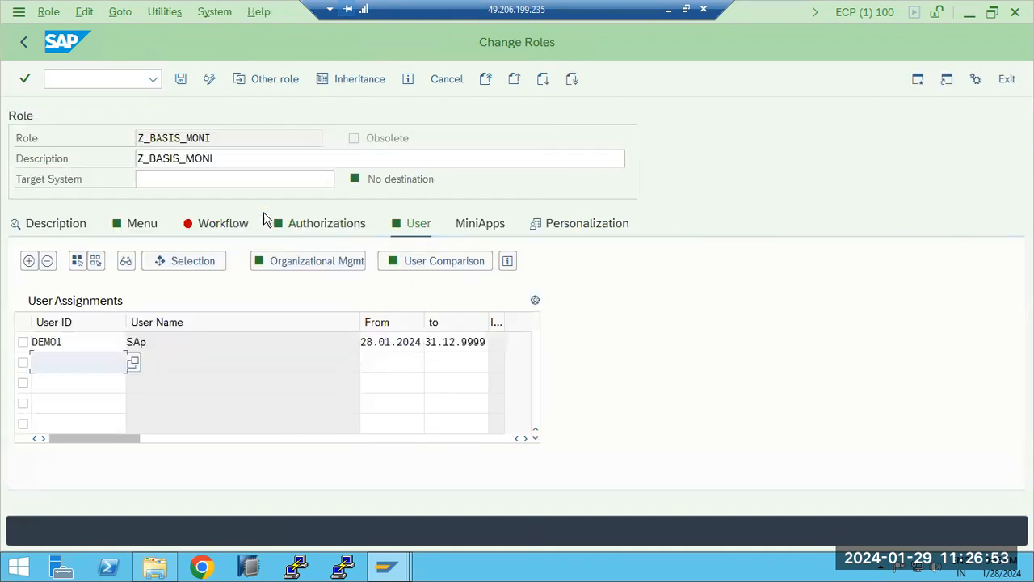
click(180, 78)
click(24, 45)
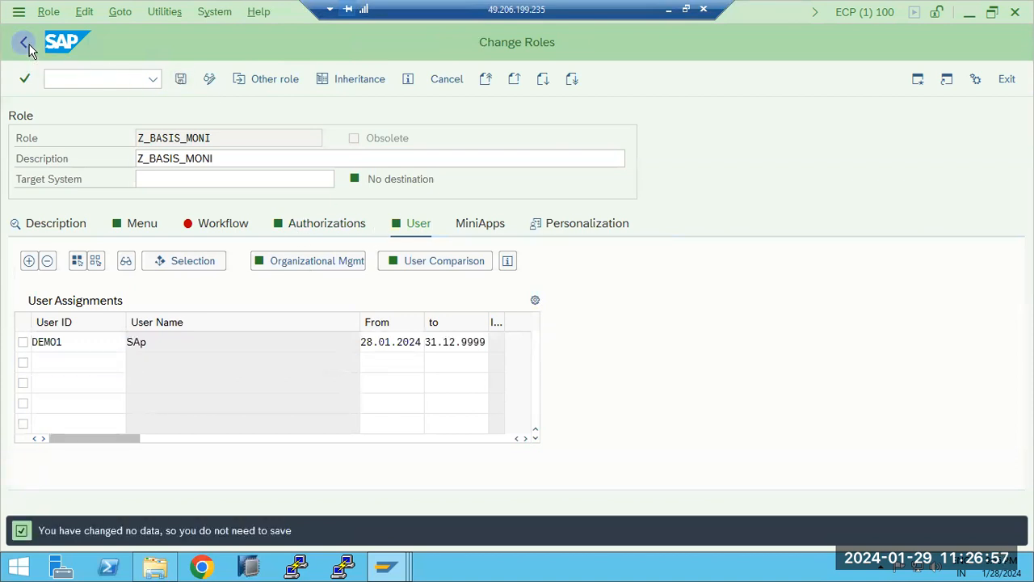
Switch to the SAP Easy Access window and run ST22 dump analysis.
click(390, 566)
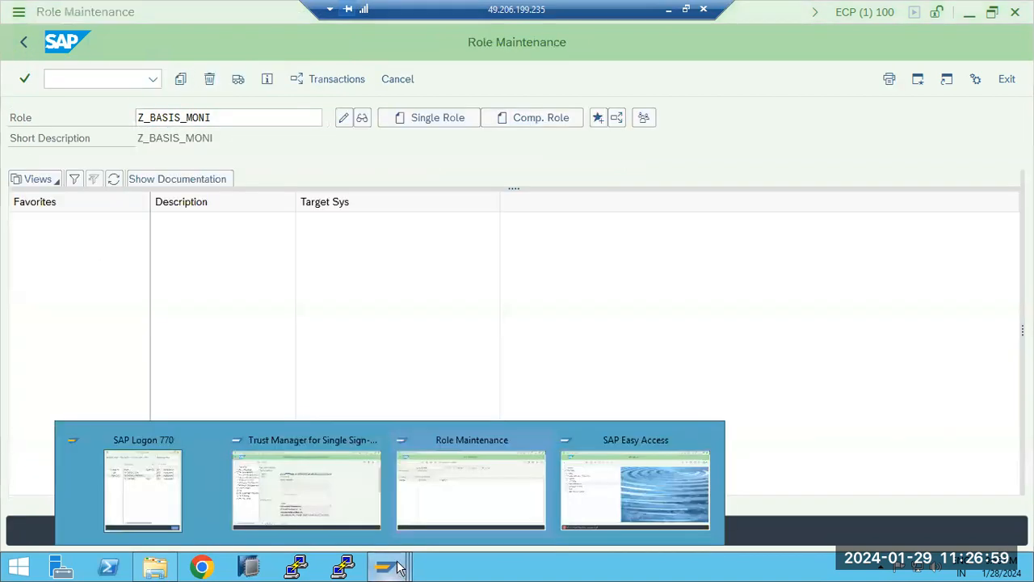
click(429, 492)
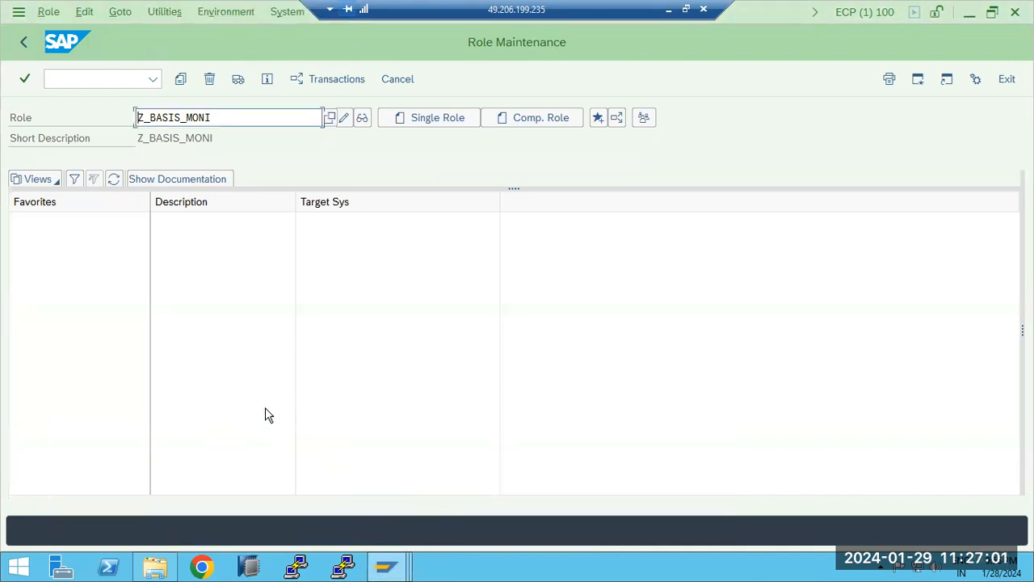
click(388, 566)
click(604, 490)
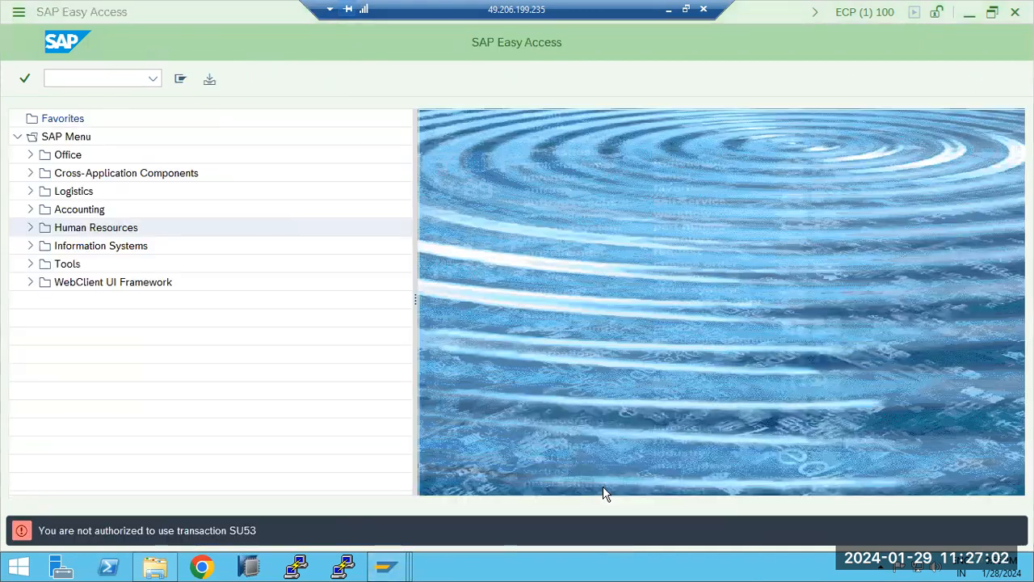
click(86, 77)
text(st22)
key(Return)
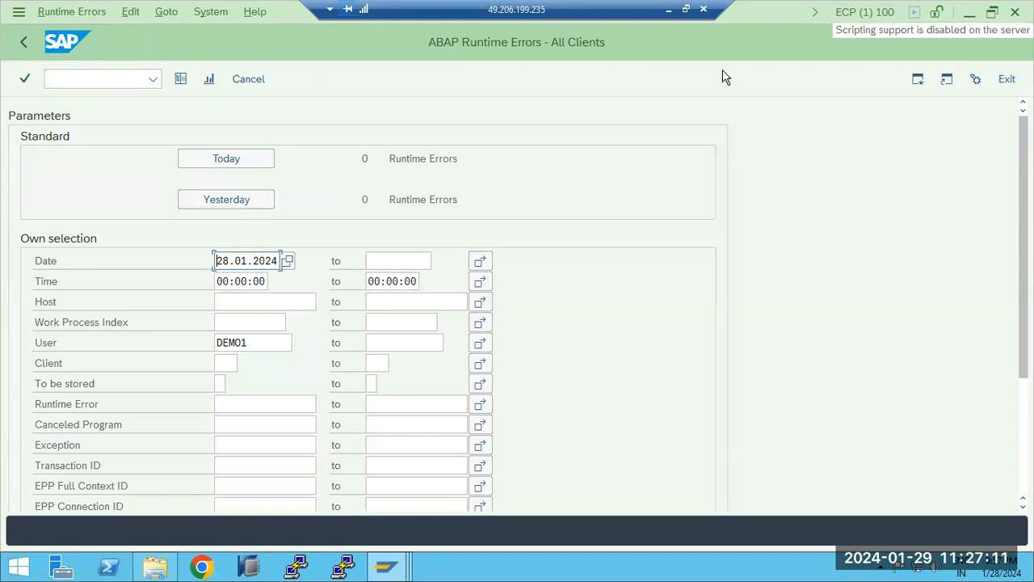
Check the session details, then run /nsm21 system log and return to Easy Access.
click(865, 12)
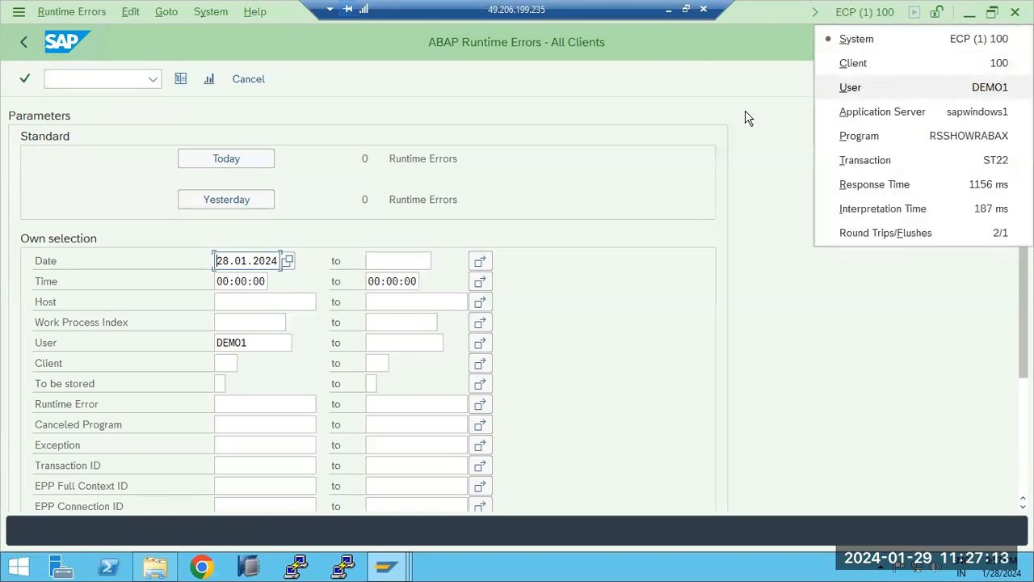
click(105, 73)
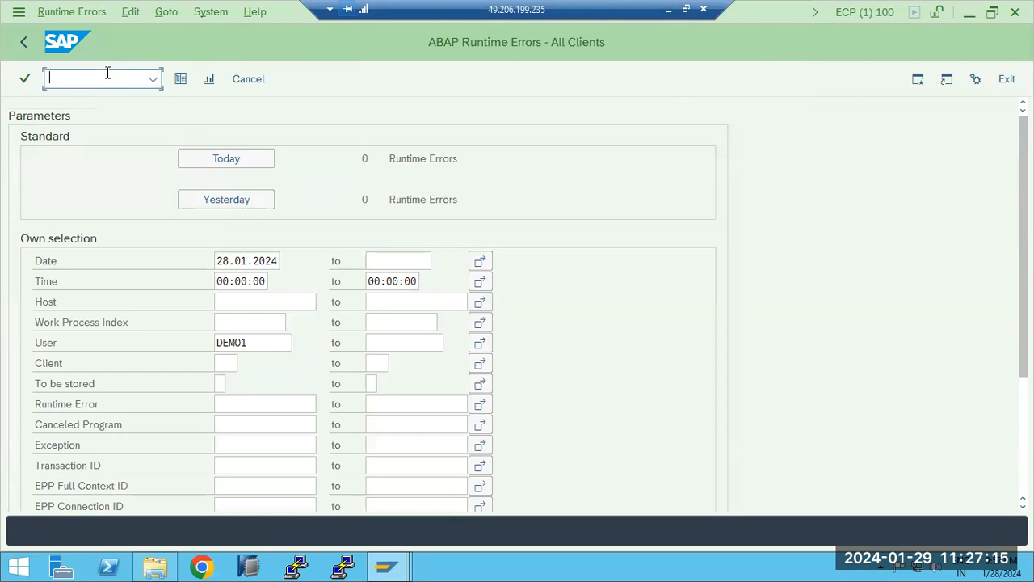
text(/nsm21)
key(Return)
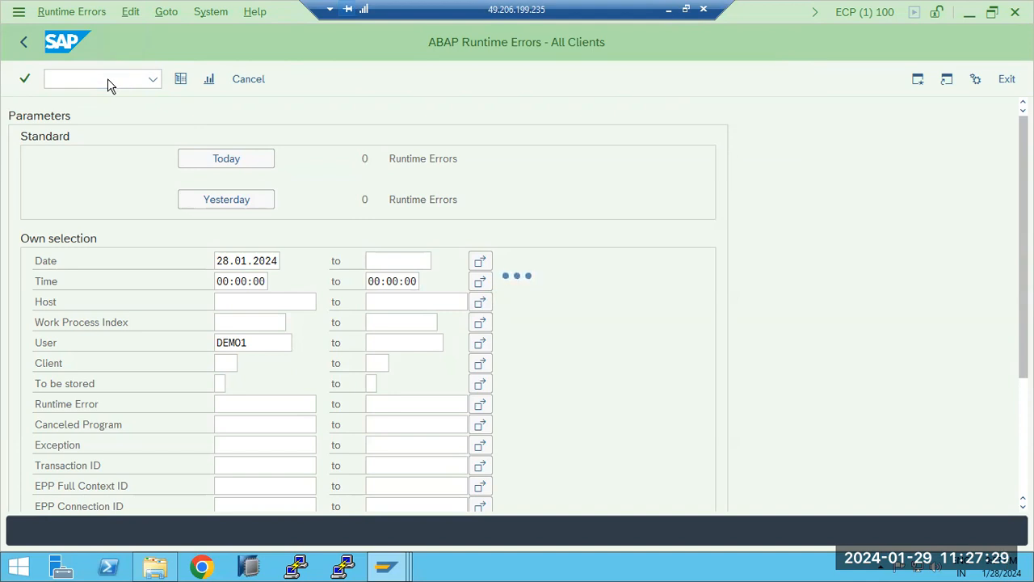
click(24, 42)
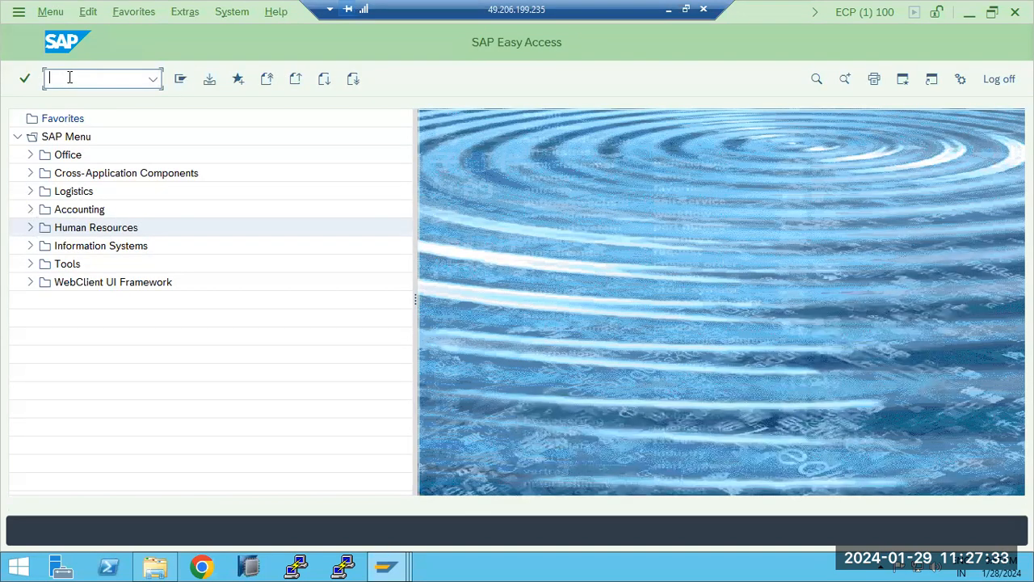
Attempt transactions PA30 and STMS, both refused as unauthorized.
text(pa30)
key(Return)
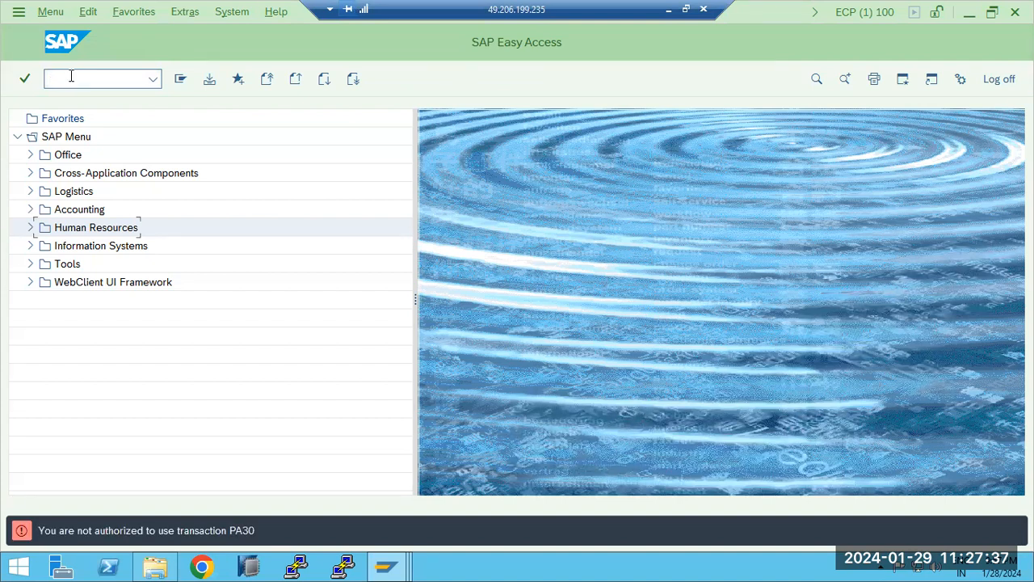
text(stms)
key(Return)
Run SM50 to check the work processes, then return to SAP Easy Access.
text(sm50)
key(Return)
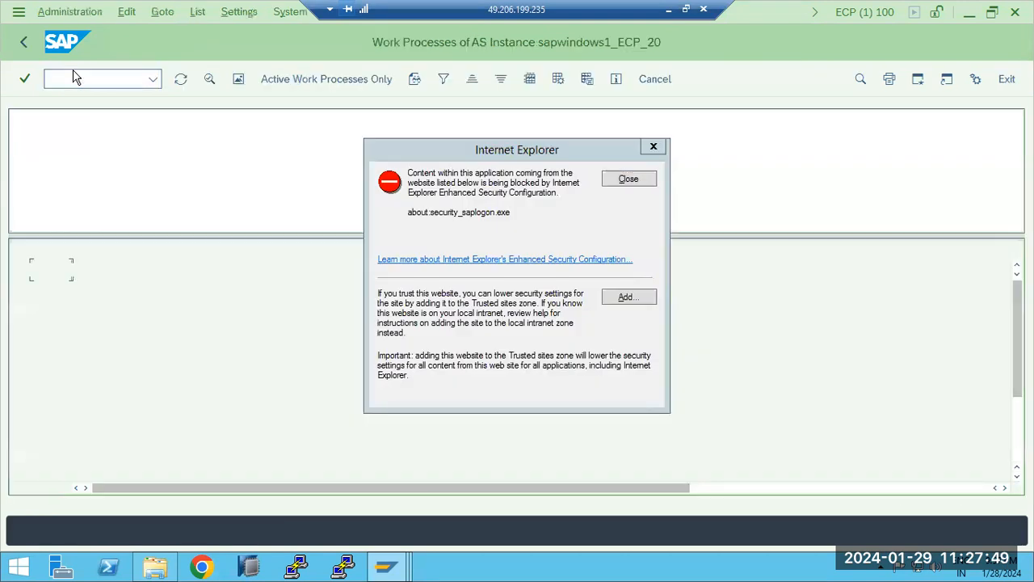
click(621, 181)
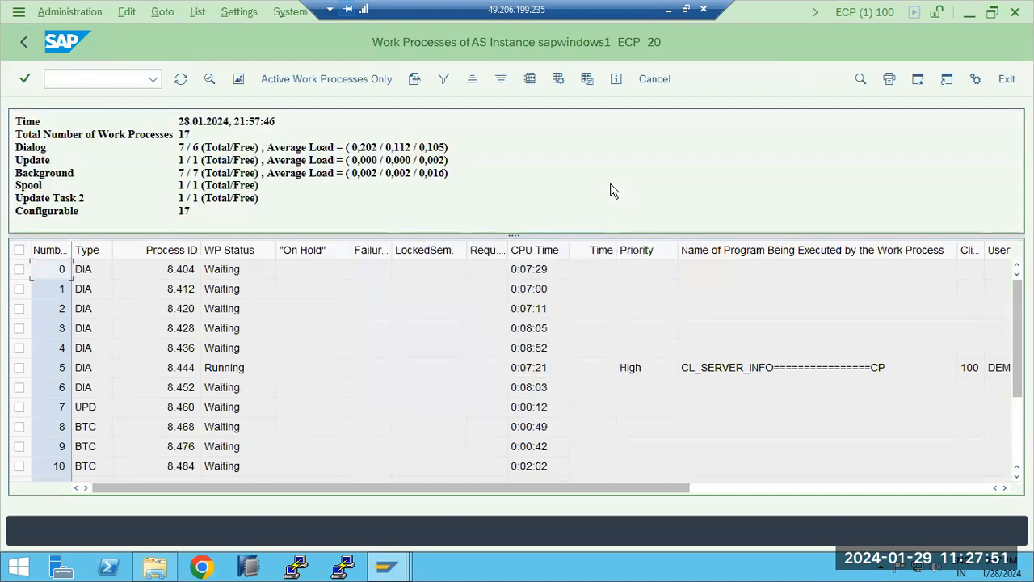
click(25, 45)
Display Z_BASIS_MONI's menu, noting Evaluate Authorization Check, then minimize the remote SAP session.
mouse_move(383, 566)
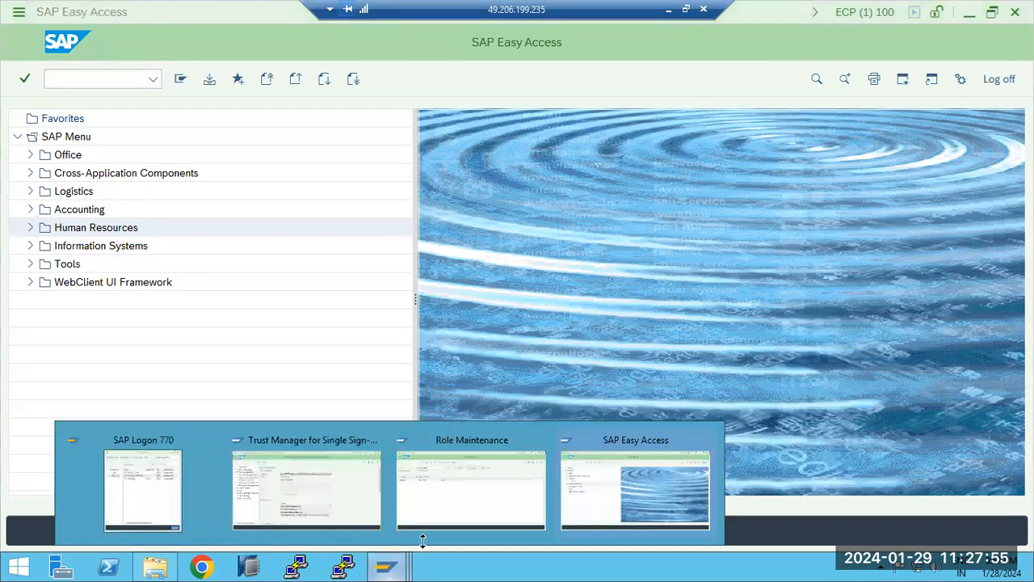
click(485, 492)
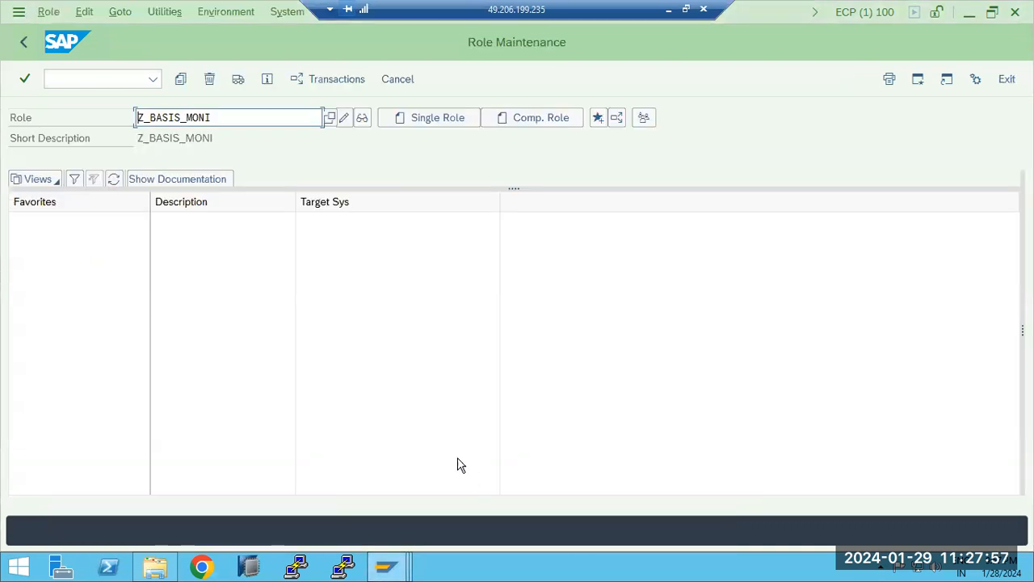
click(361, 122)
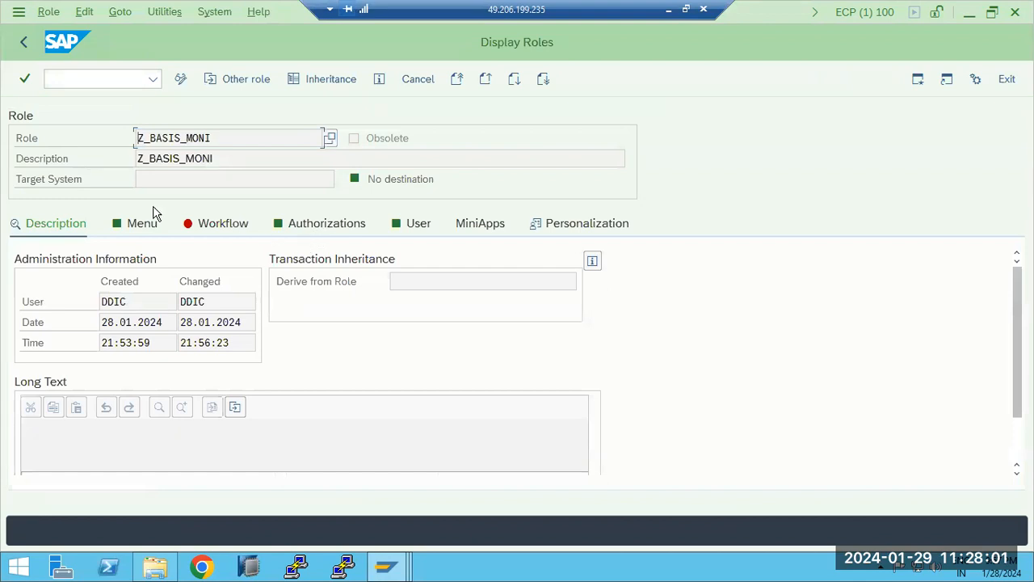
drag(213, 138, 135, 138)
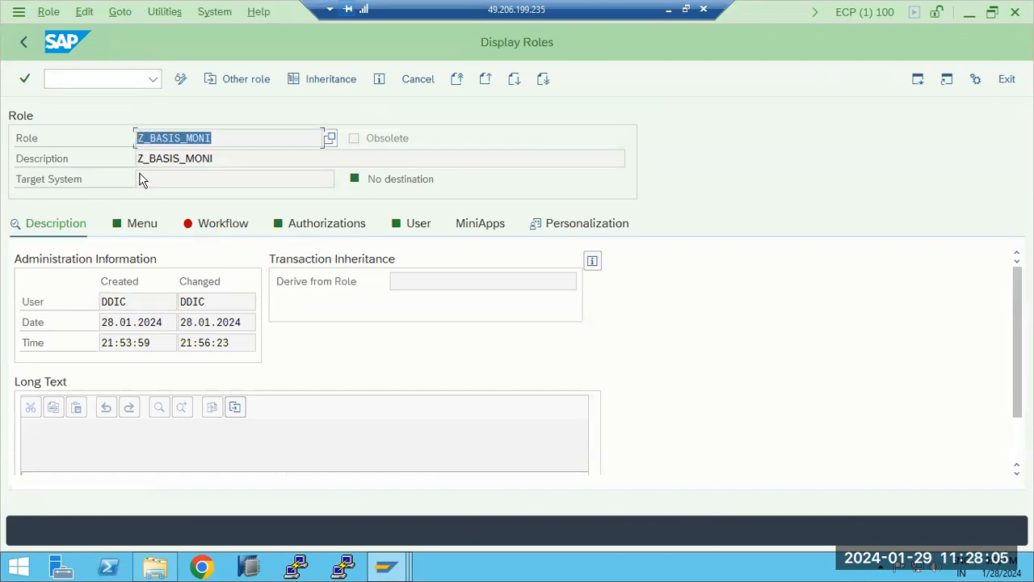
click(141, 224)
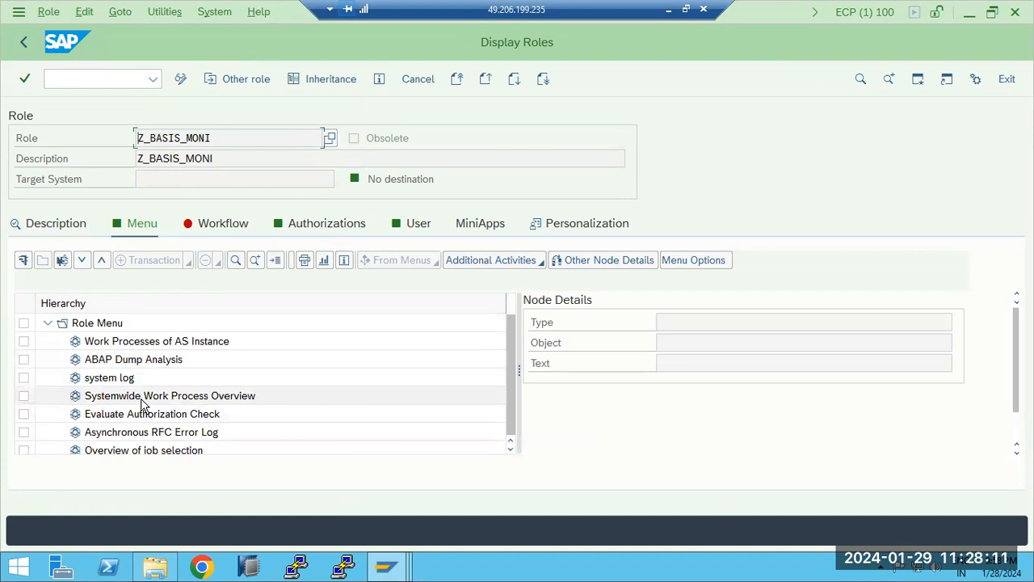
click(143, 416)
scroll(143, 425, down, 1)
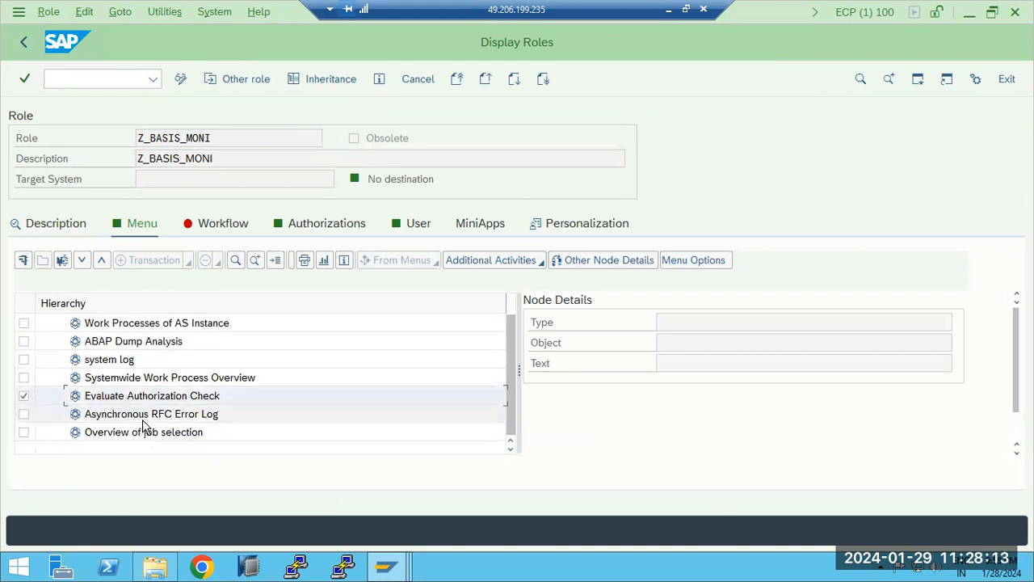
click(22, 42)
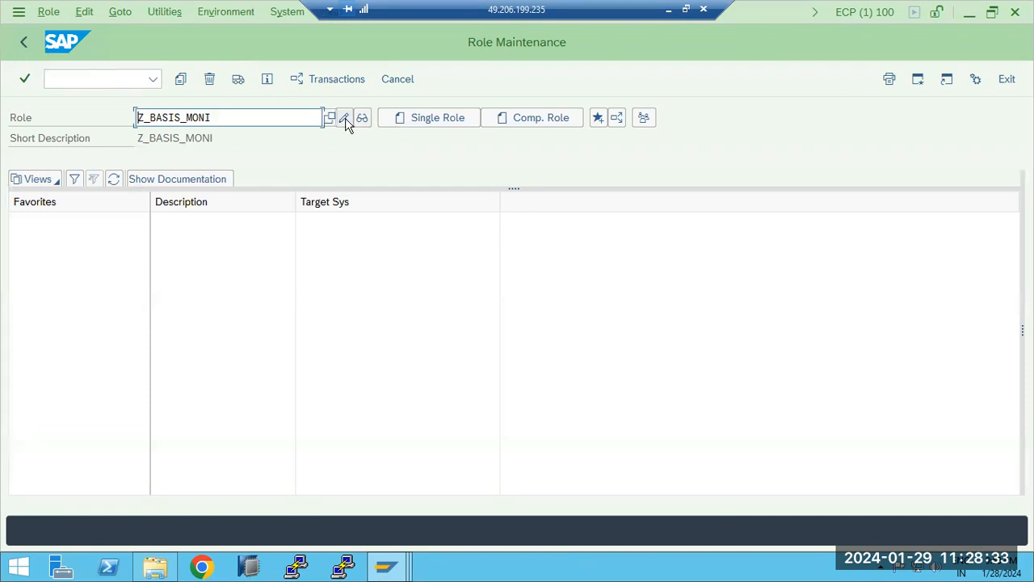
click(668, 10)
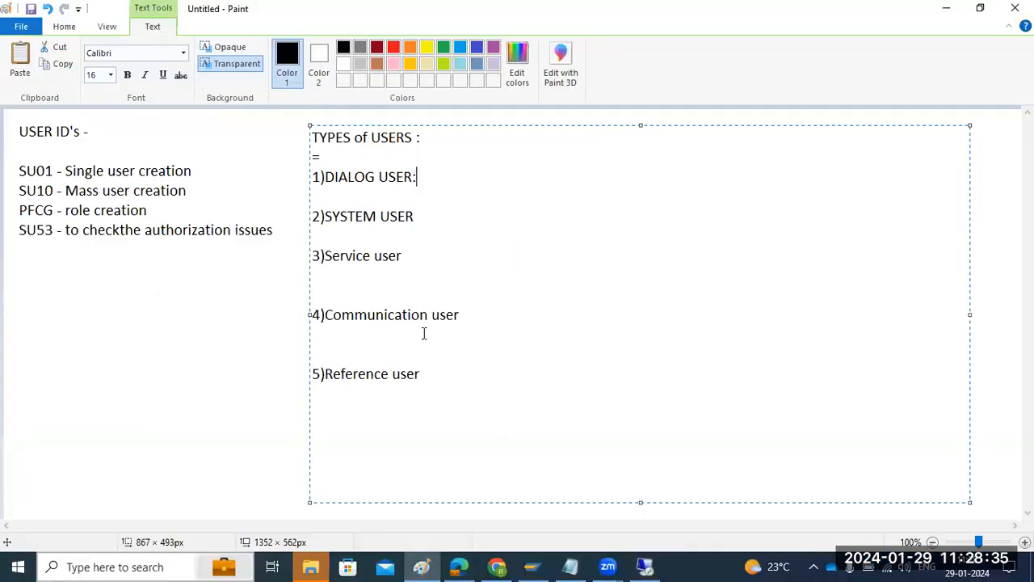
Draw a circle at the top right and a rectangle below it.
click(209, 314)
click(319, 48)
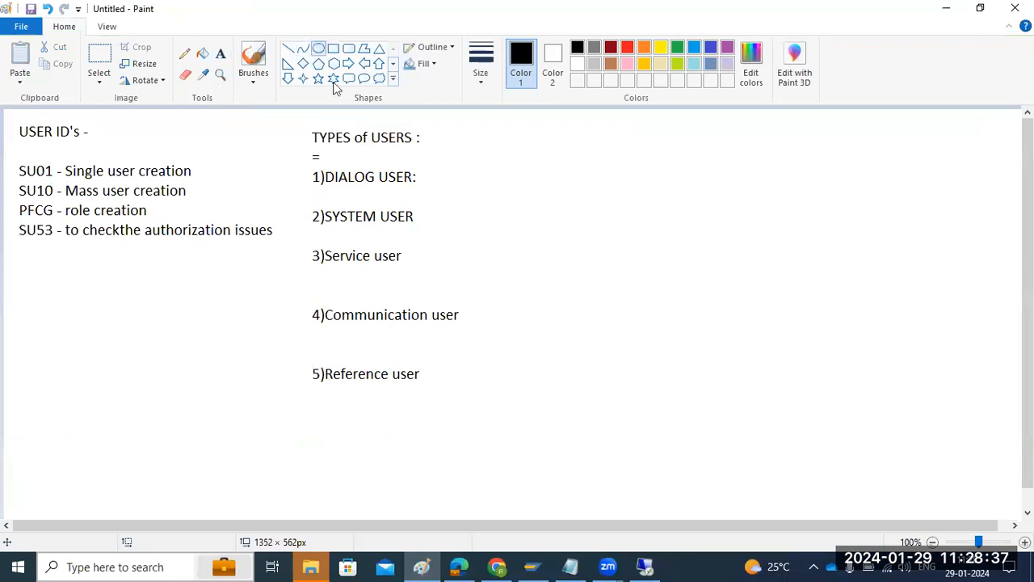
drag(755, 134, 818, 185)
click(793, 200)
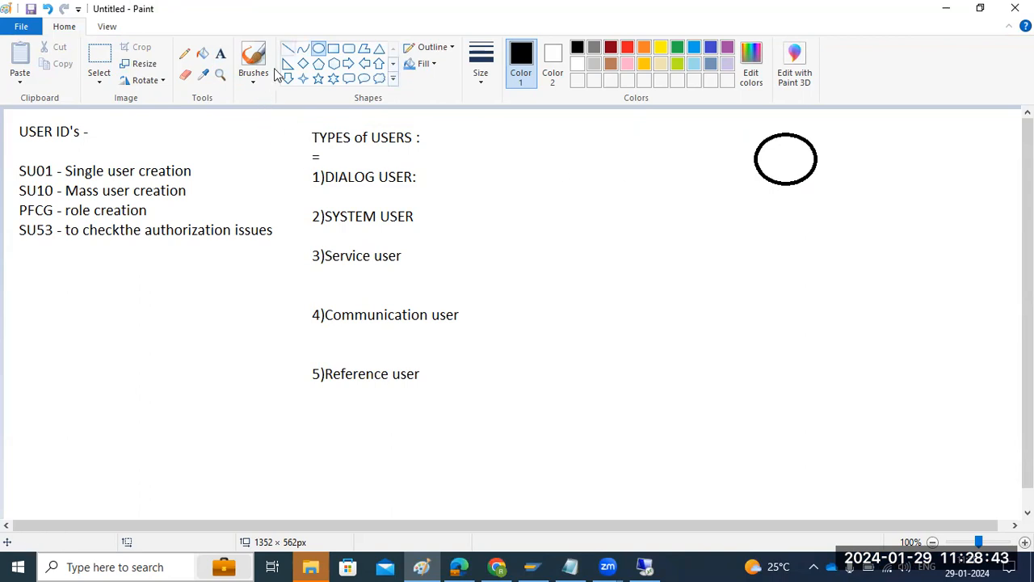
click(333, 49)
drag(697, 322, 771, 376)
Label the rectangle 'ROLE - PFCG' and draw a line connecting it to the circle.
click(288, 49)
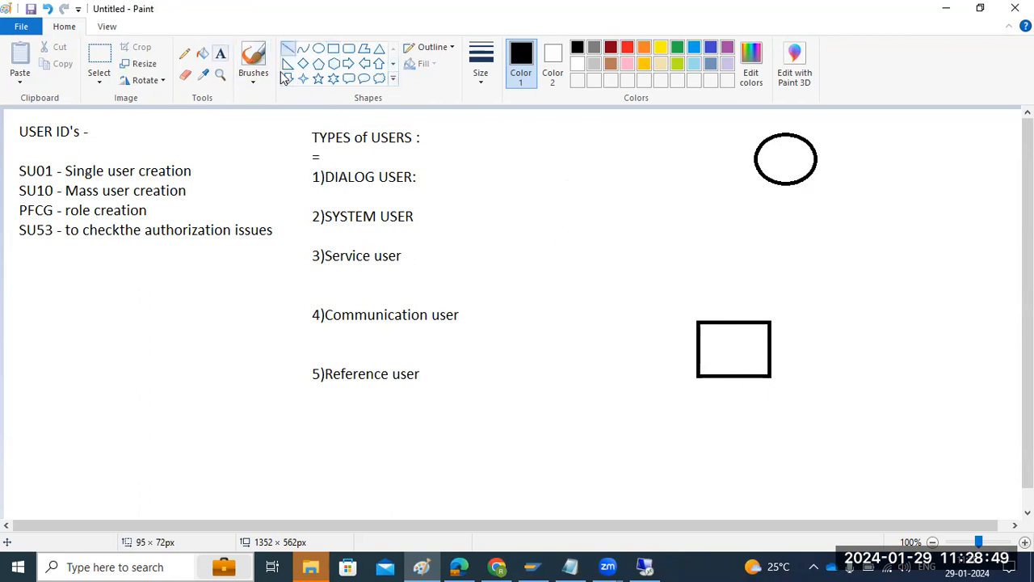
click(220, 53)
click(709, 354)
text(ROLE - PFCG)
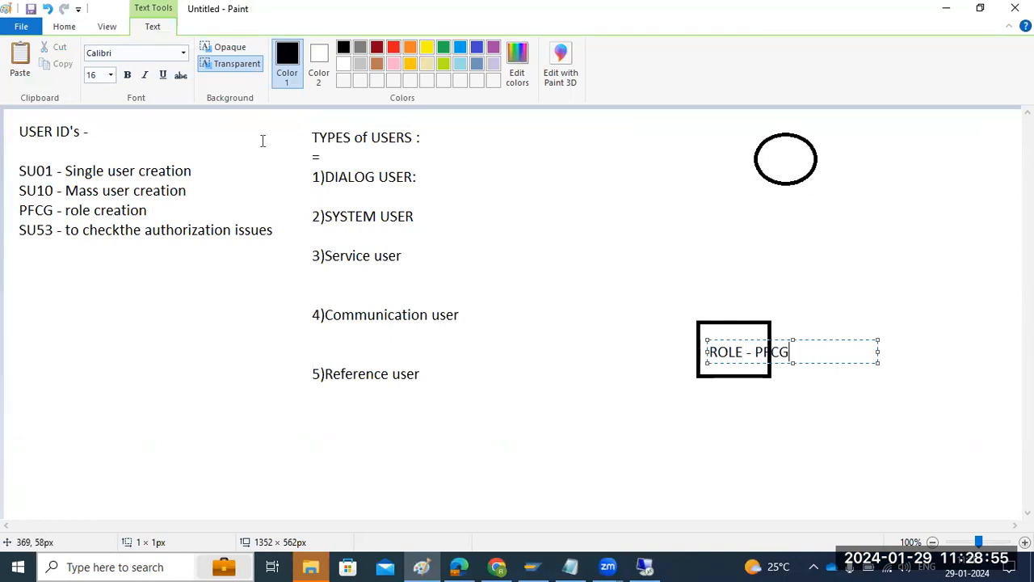
click(65, 27)
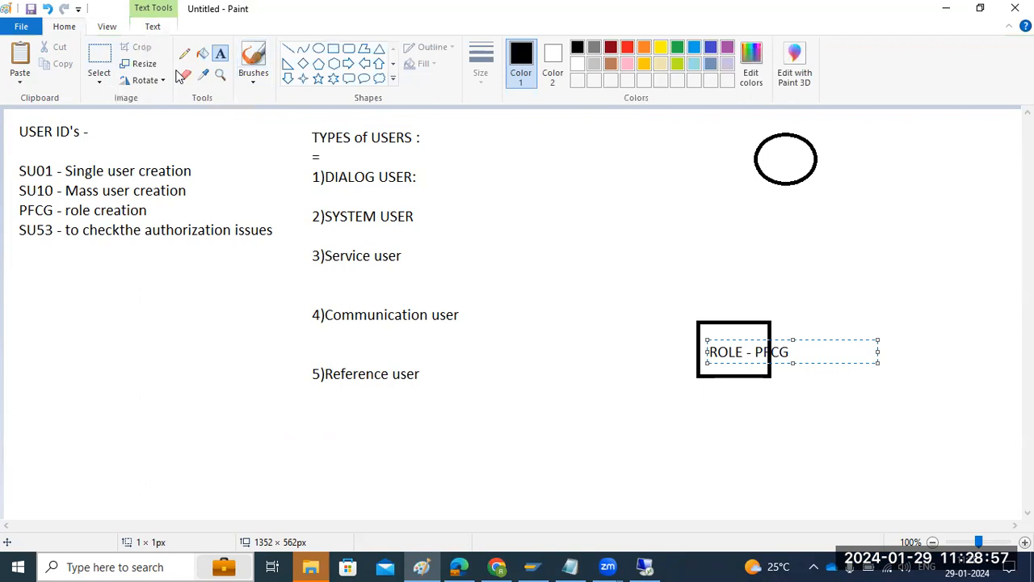
click(288, 49)
drag(732, 330, 792, 162)
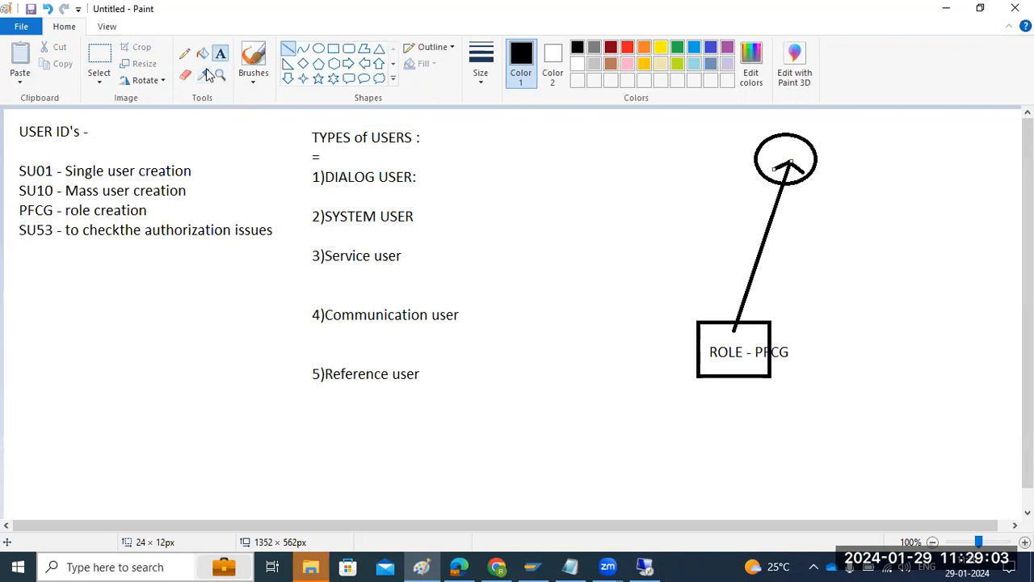
Label the circle 'USER'.
click(219, 53)
click(830, 147)
text(USER)
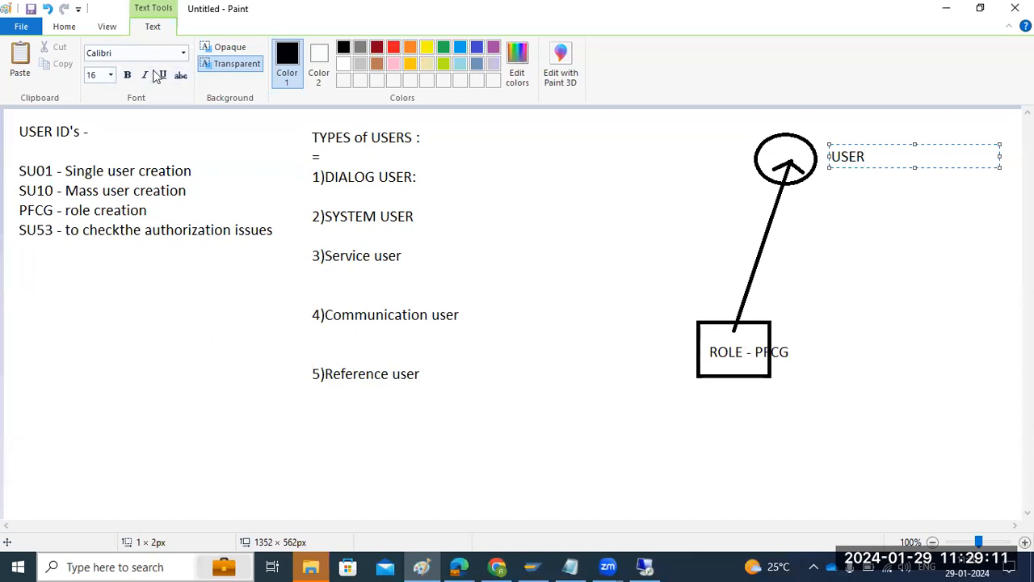
scroll(153, 76, up, 2)
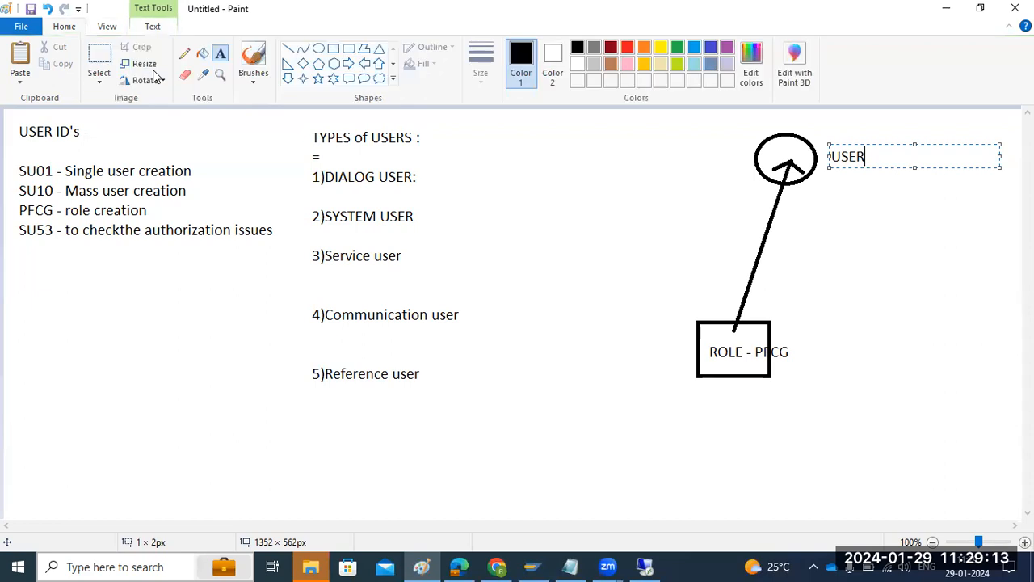
click(319, 49)
Draw four small ovals below the ROLE - PFCG box and link each to it with lines.
mouse_move(680, 409)
mouse_down()
mouse_move(720, 441)
mouse_move(745, 411)
mouse_move(790, 443)
mouse_up()
mouse_move(809, 408)
mouse_down()
mouse_move(850, 433)
mouse_move(902, 429)
mouse_up()
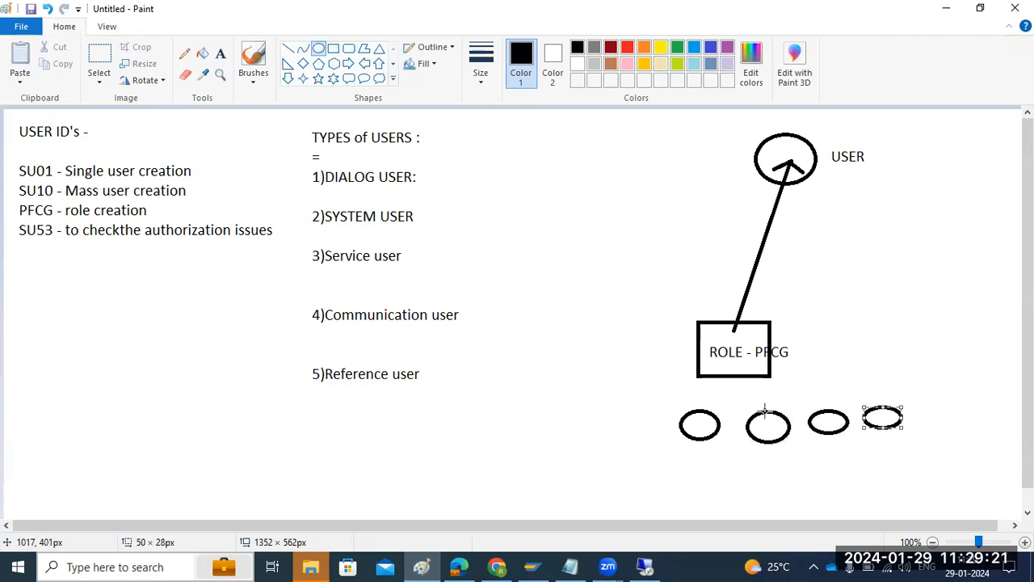
click(288, 49)
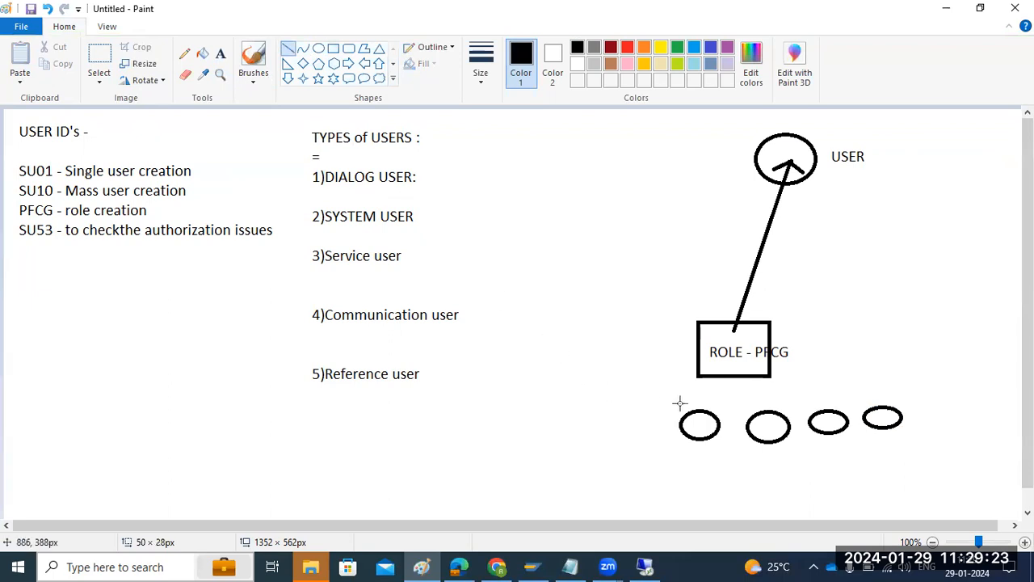
drag(702, 410, 721, 362)
drag(764, 415, 722, 363)
drag(840, 409, 722, 364)
drag(884, 408, 724, 367)
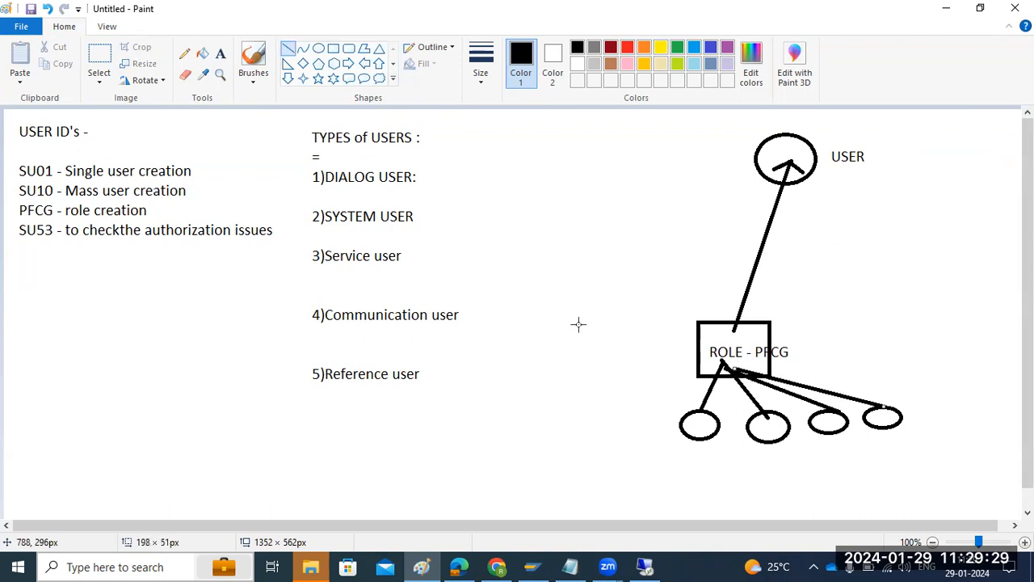
Label the ovals 'AUTHORIZATIONS' and return to the SAP session.
click(219, 54)
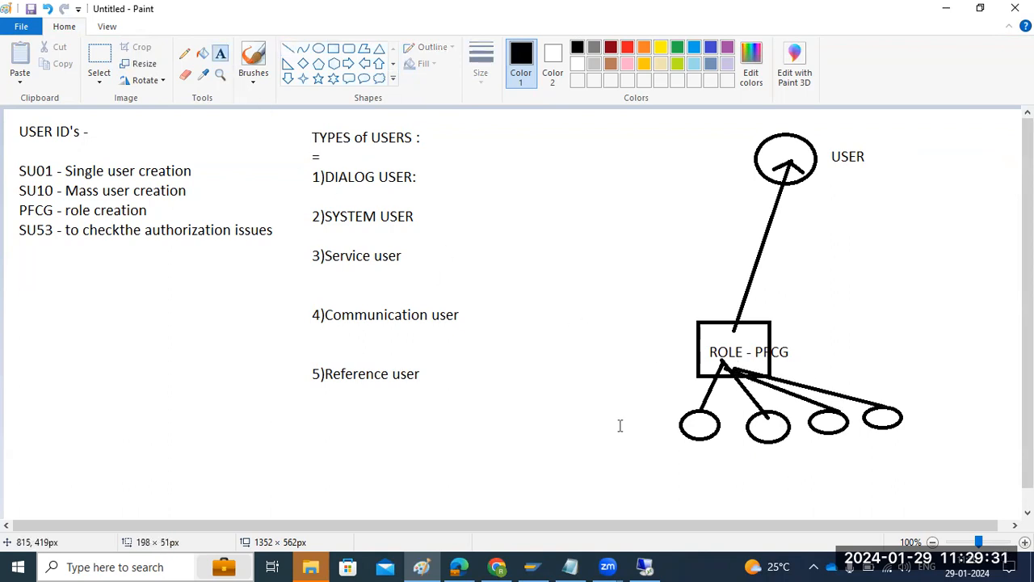
click(575, 413)
text(AUTHORIZATIONS)
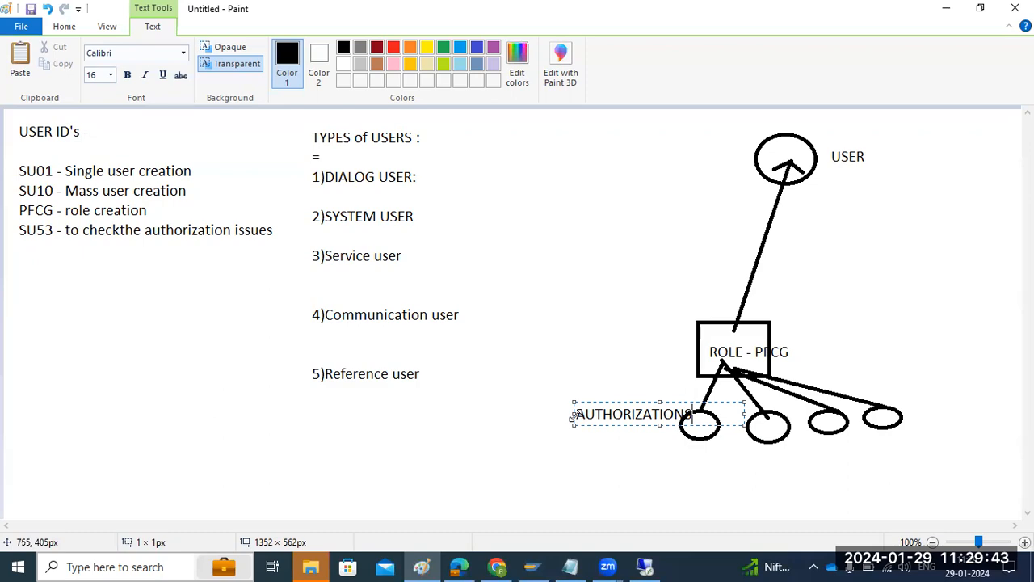
drag(576, 416, 553, 420)
click(646, 568)
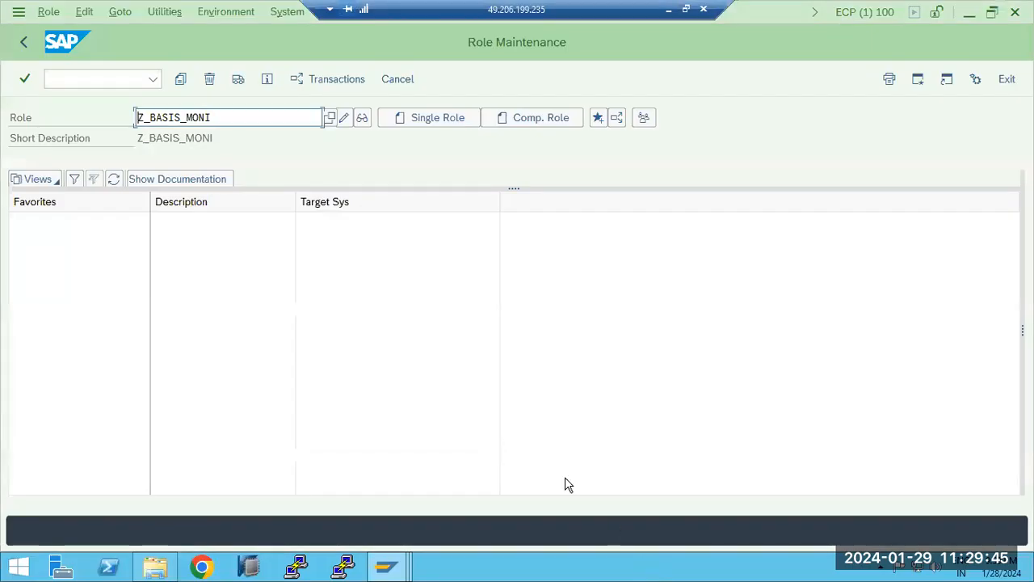
Inspect Z_BASIS_MONI's Basis: Administration authorizations, back out to display mode, and bring SAP Easy Access forward.
click(343, 123)
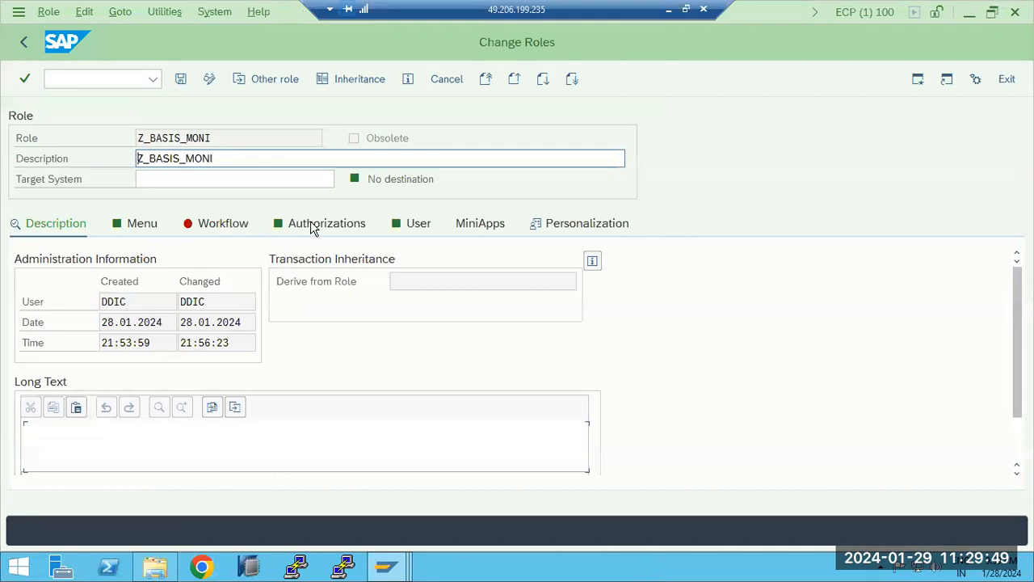
click(314, 228)
click(29, 386)
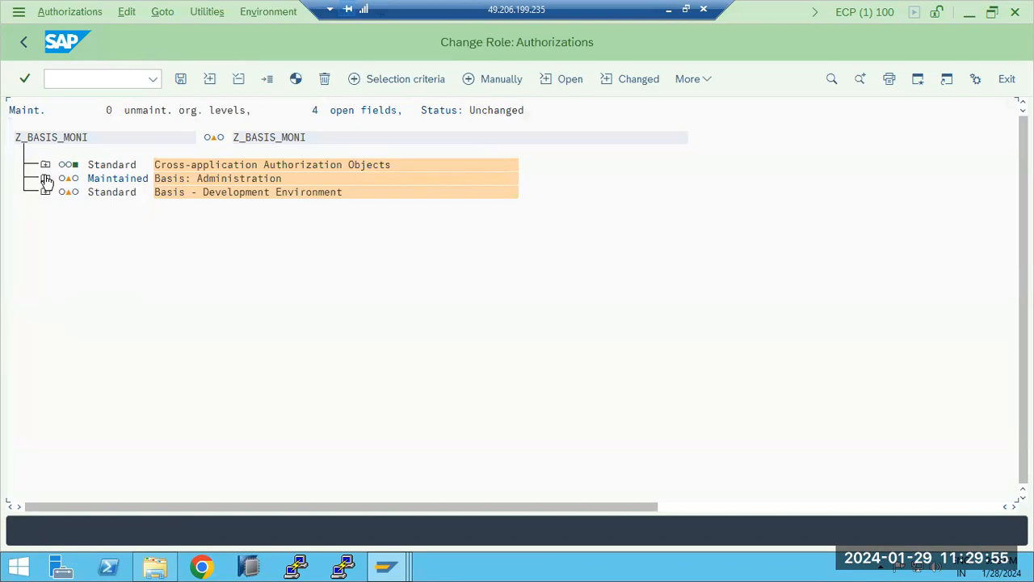
click(45, 179)
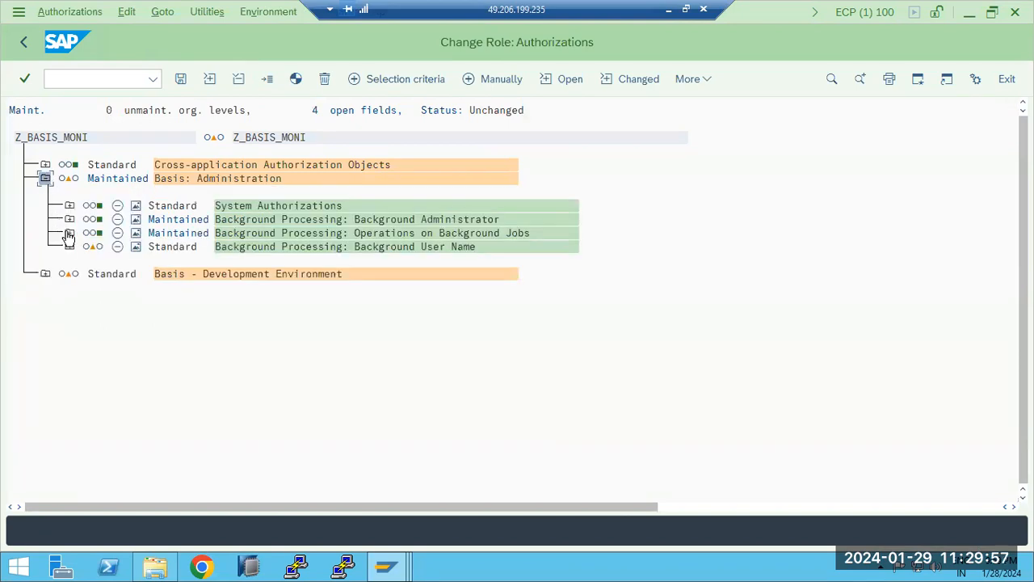
click(24, 42)
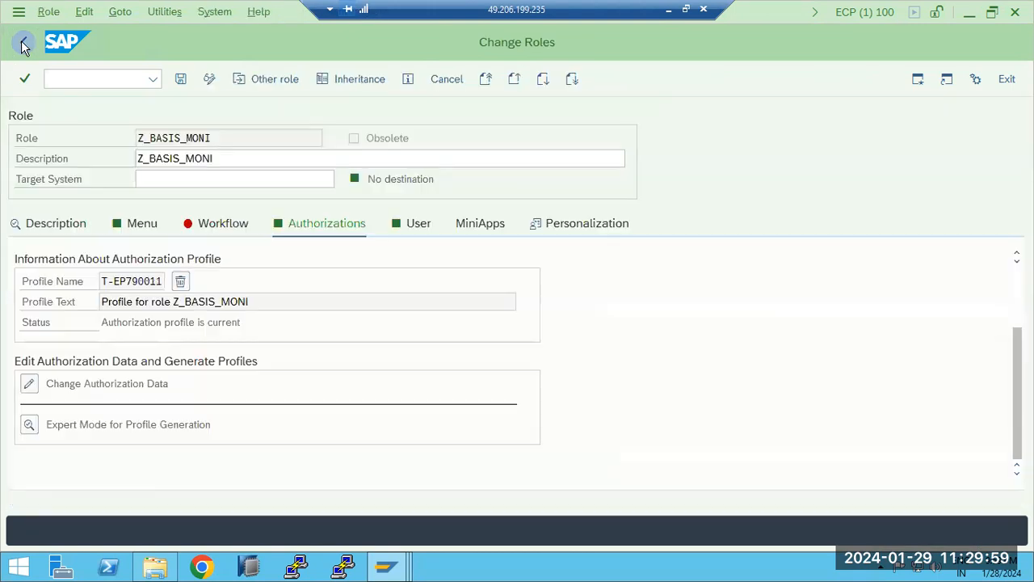
click(23, 42)
click(61, 81)
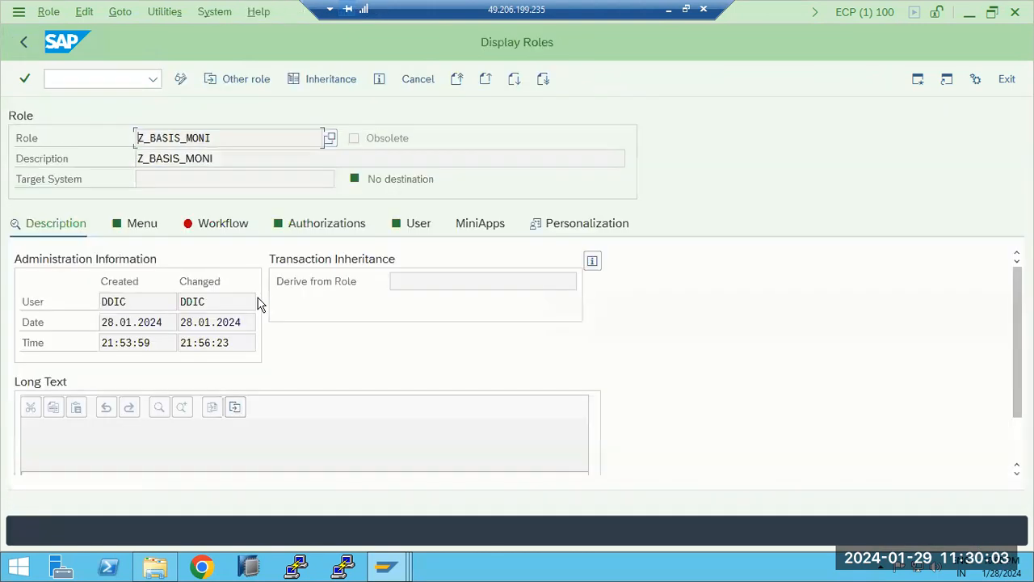
mouse_move(400, 567)
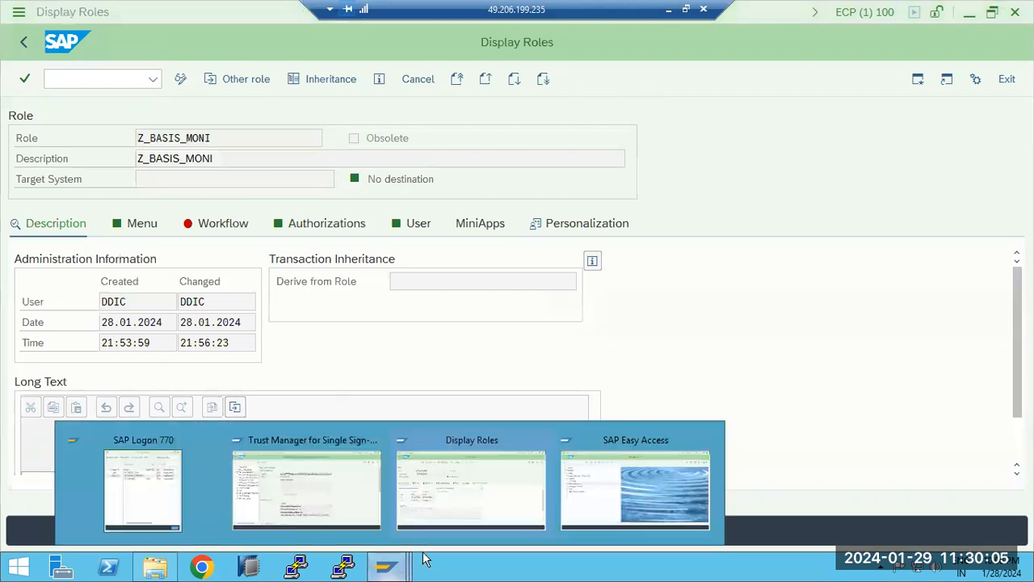
click(624, 493)
Run SU53 and review failed S_GUI (61, 02) and S_ALV_LAYR/S_ALV_LAYO (23) checks.
click(61, 79)
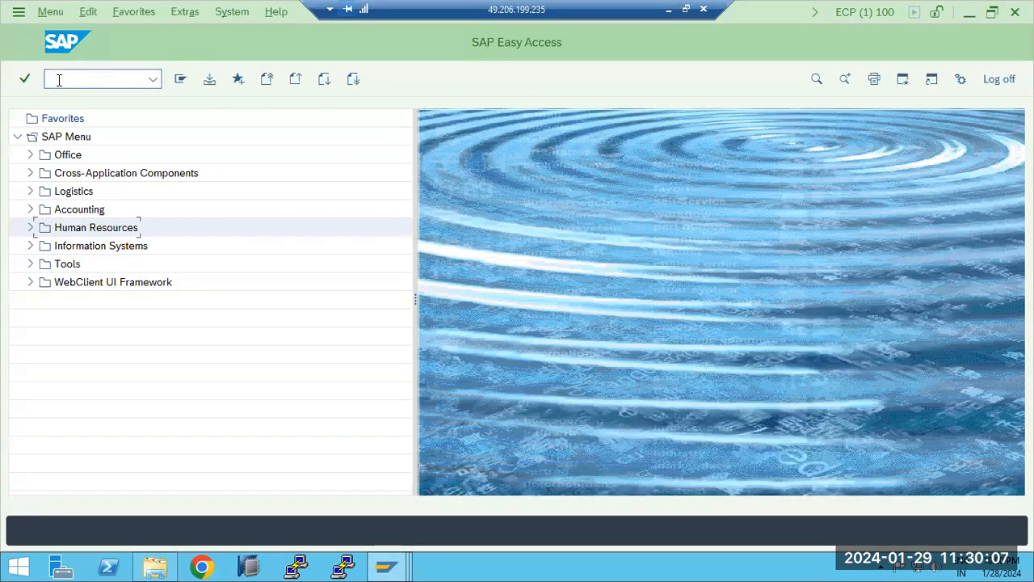
text(su53)
key(Return)
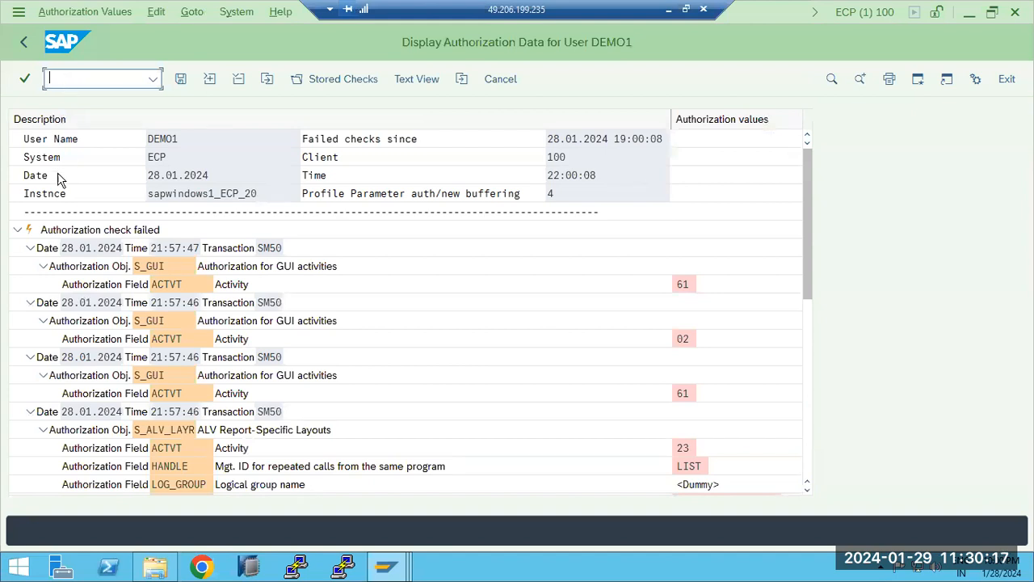
click(149, 375)
click(150, 321)
click(160, 267)
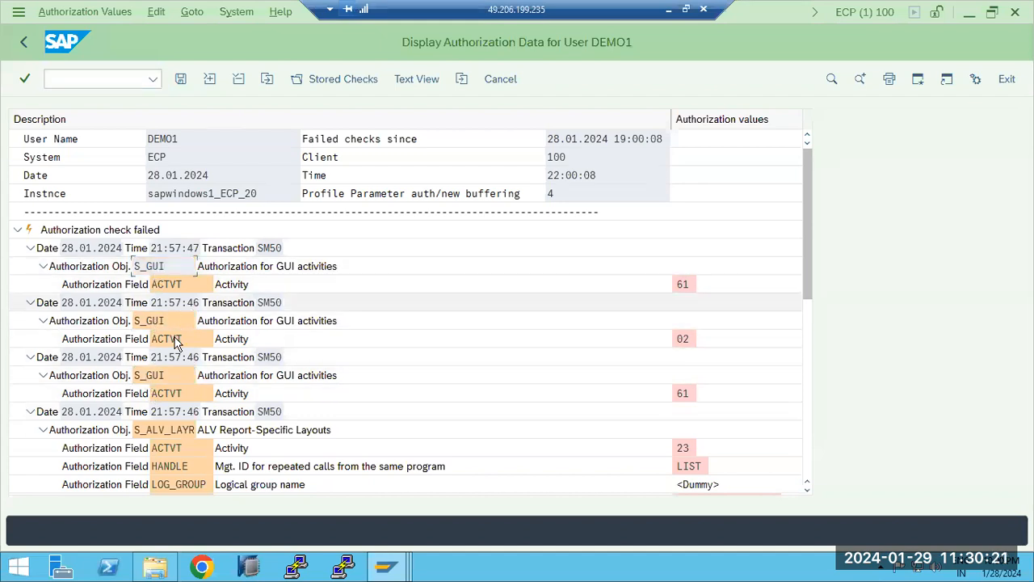
scroll(175, 409, down, 2)
scroll(172, 404, down, 5)
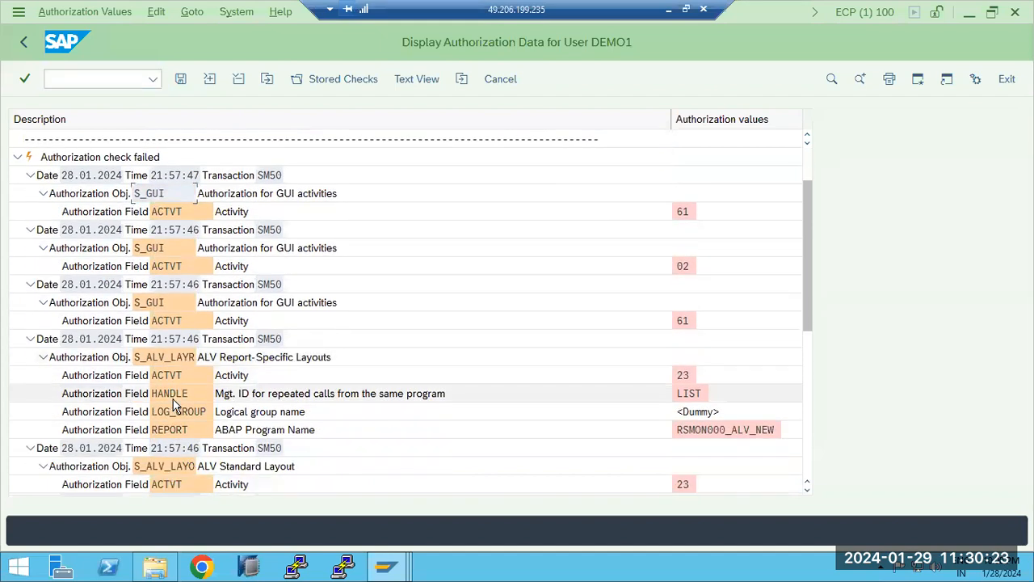
scroll(173, 404, down, 2)
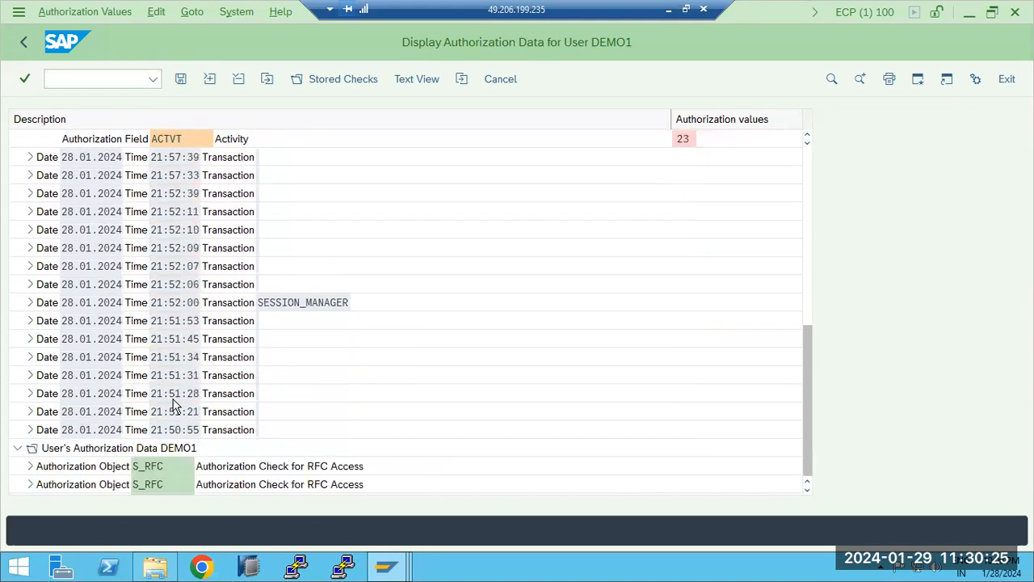
scroll(173, 404, up, 3)
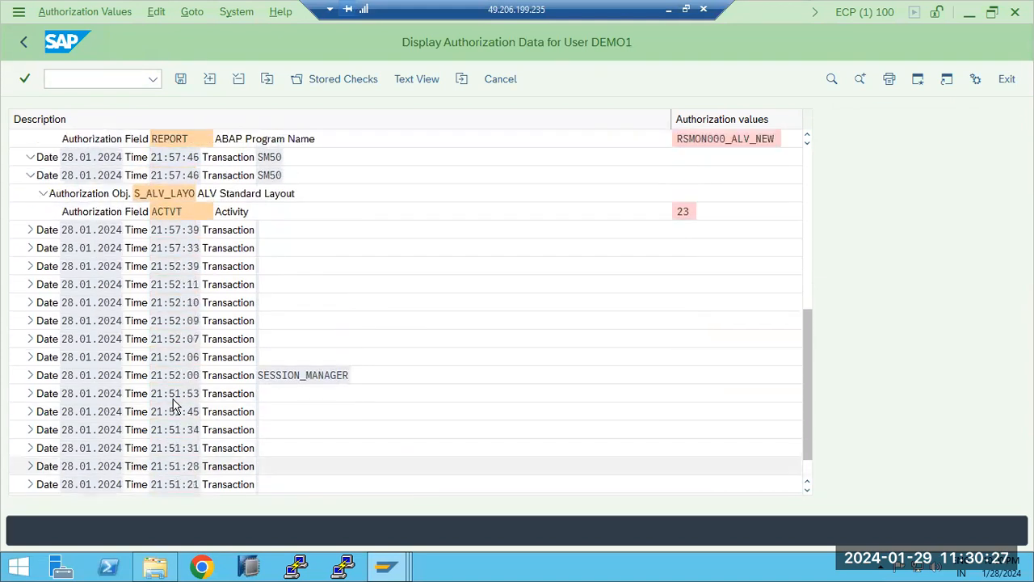
click(164, 287)
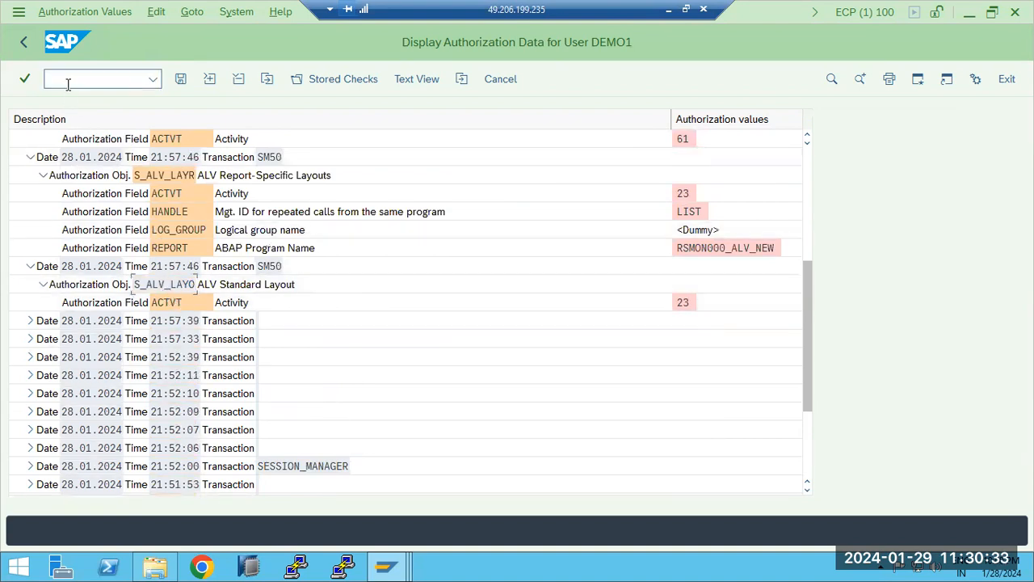
Try /nstms, then rerun SU53 to find the failed S_TCODE check for STMS.
text(/nstms)
key(Return)
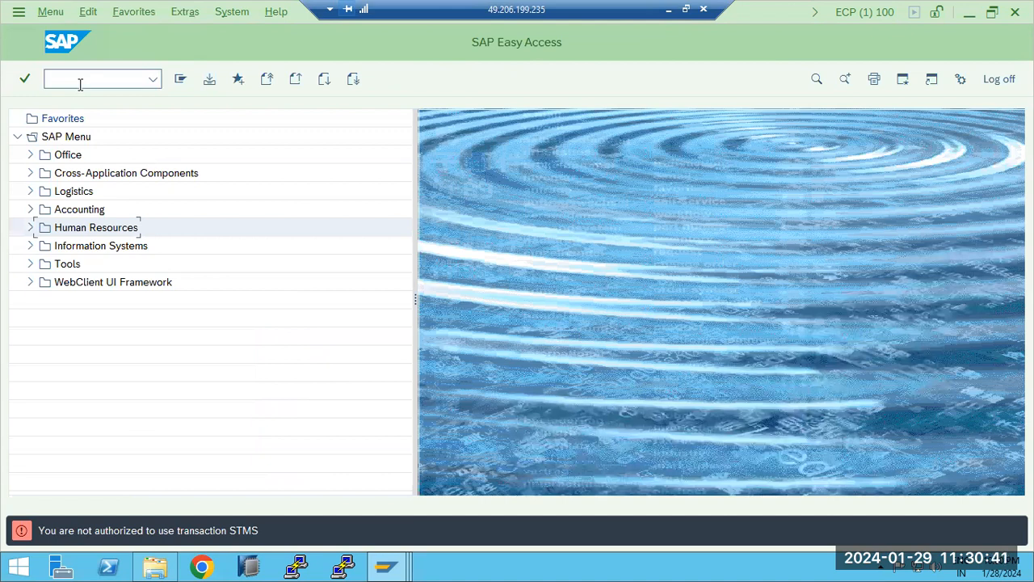
text(53)
key(Return)
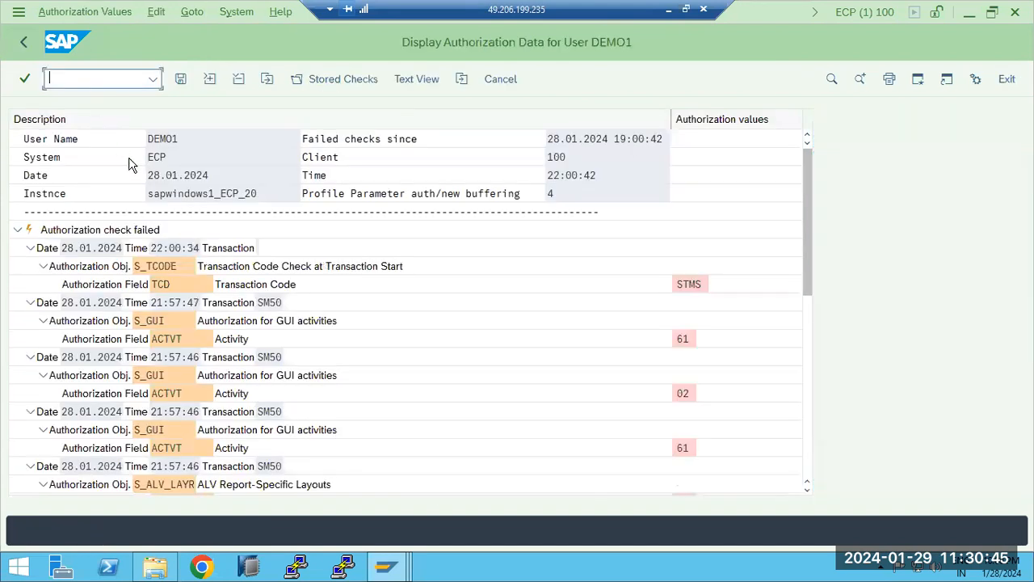
click(165, 271)
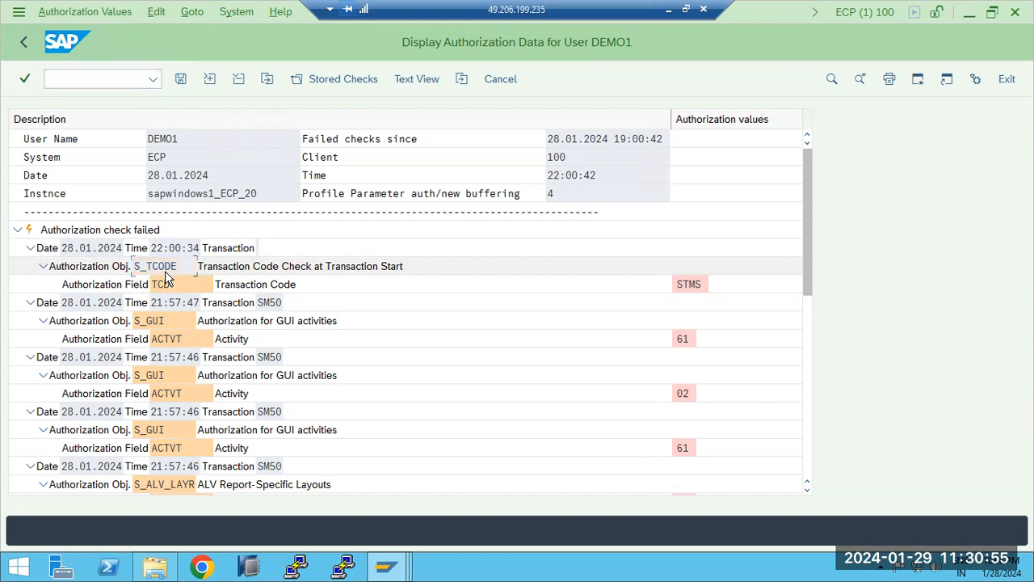
scroll(198, 306, down, 3)
scroll(231, 381, down, 10)
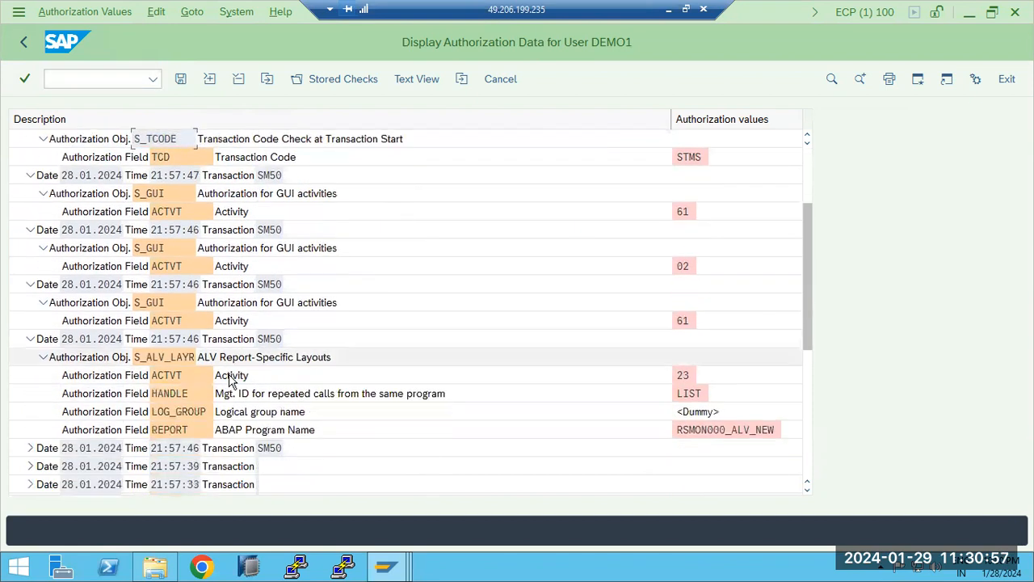
scroll(230, 381, down, 1)
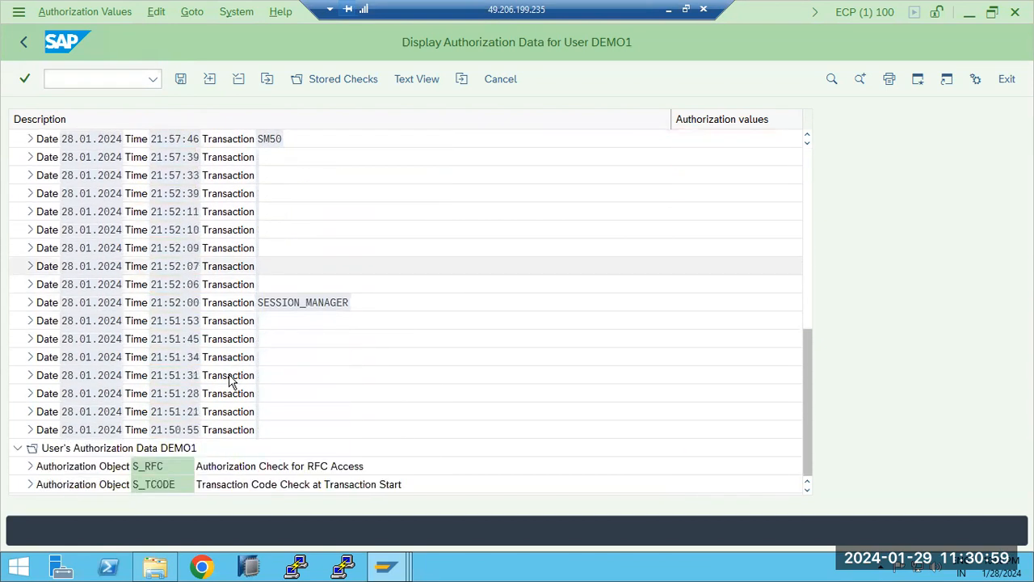
Return to role Z_BASIS_MONI, switch it to change mode and open its authorization data.
mouse_move(383, 566)
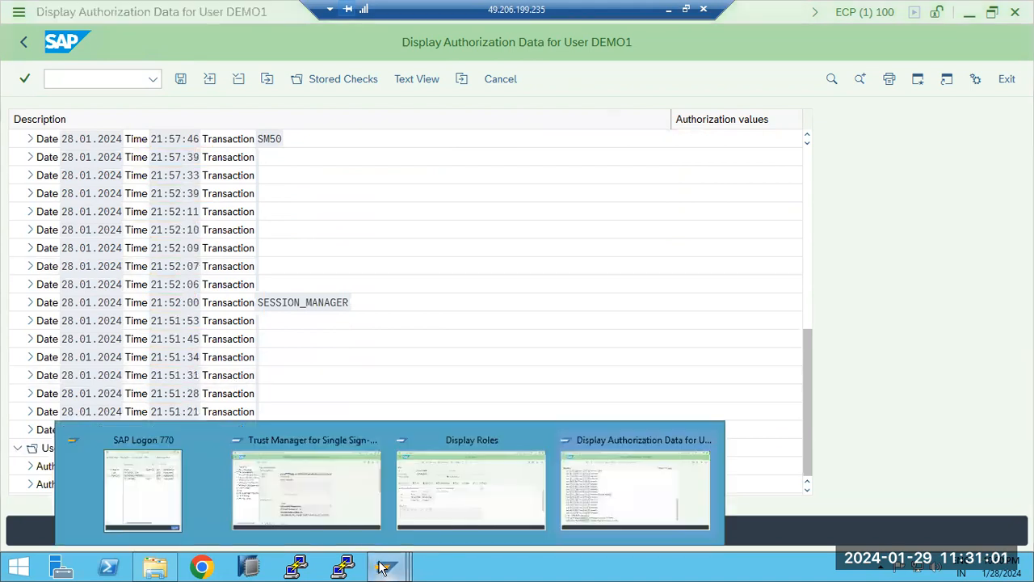
click(503, 480)
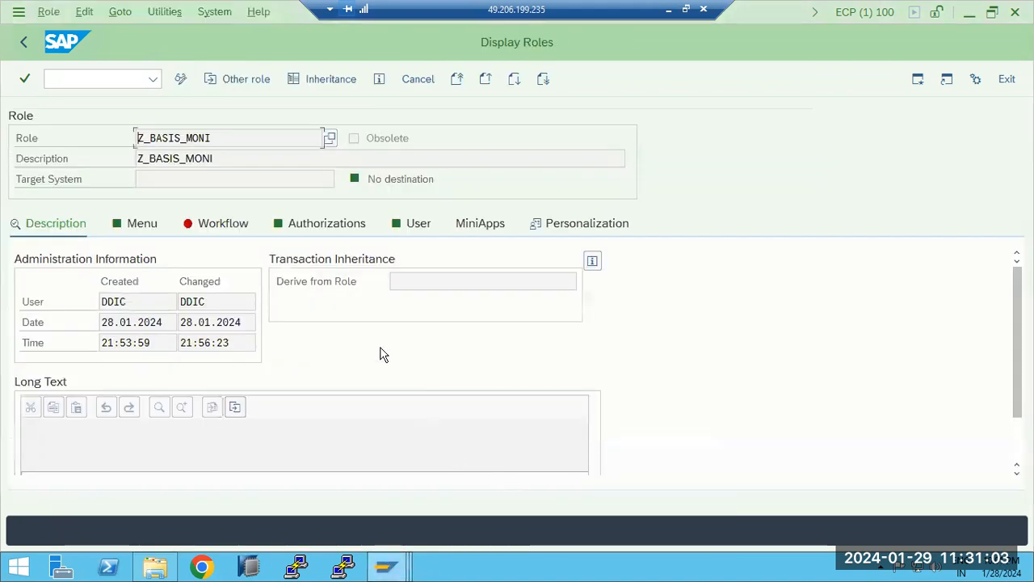
click(316, 228)
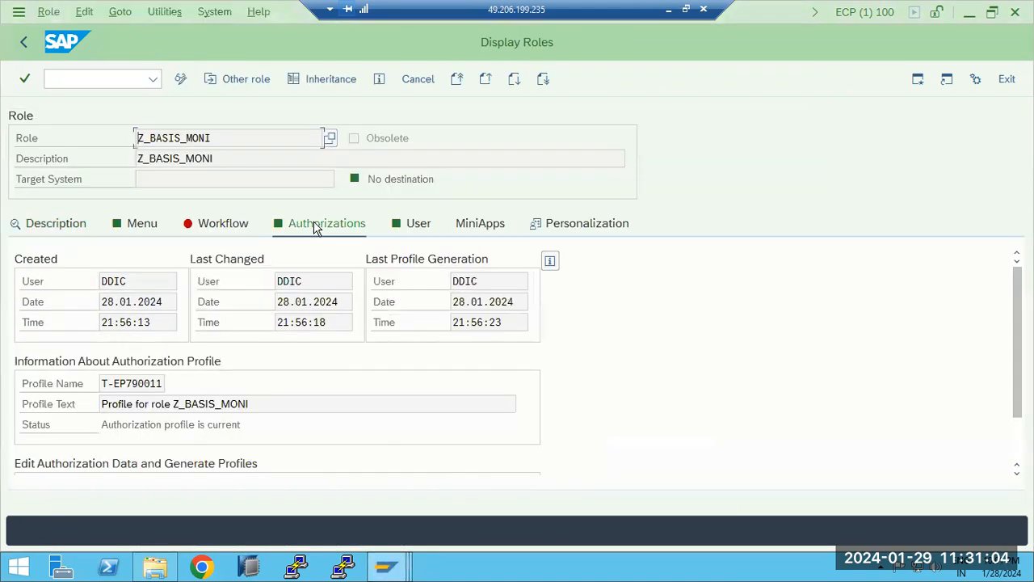
click(182, 80)
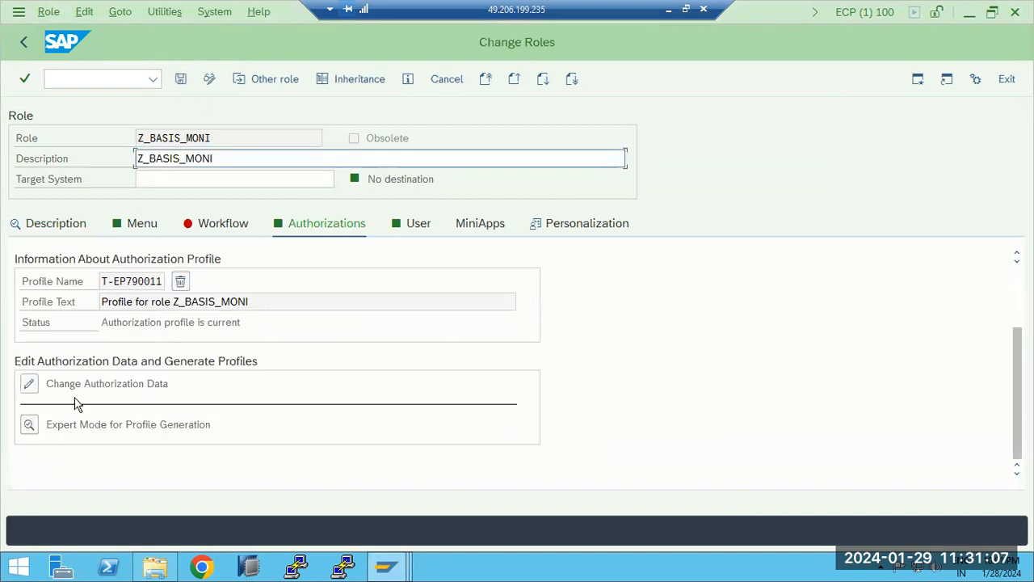
click(29, 386)
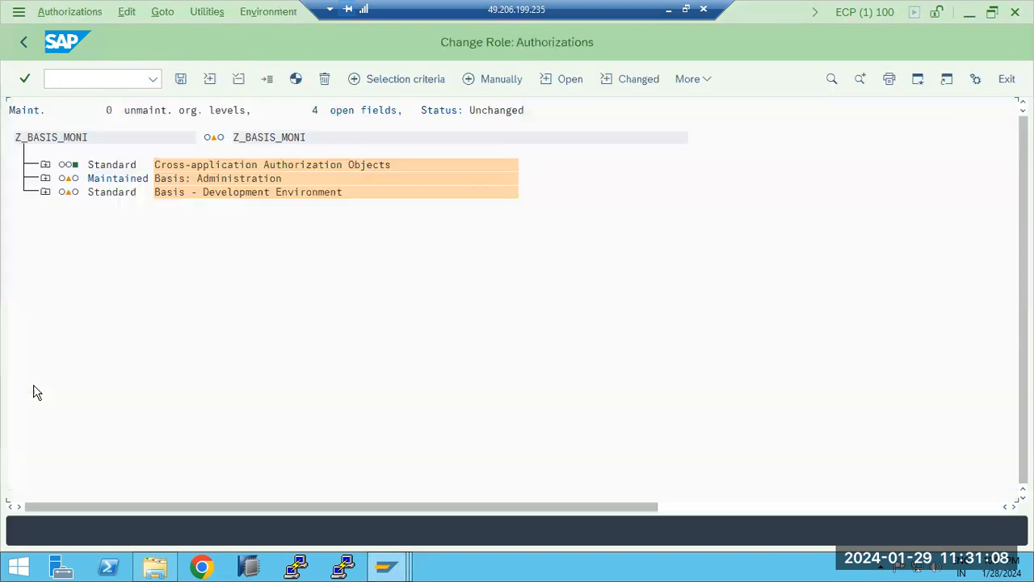
Manually add the S_TCODE authorization object to the role, correcting the misspelled name.
click(494, 78)
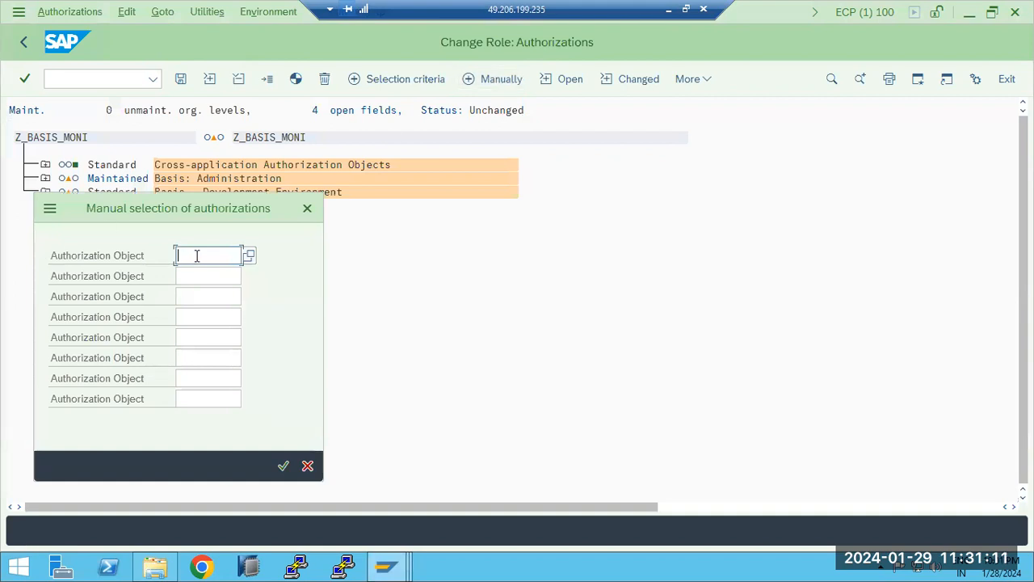
text(S_TCDOE)
key(Return)
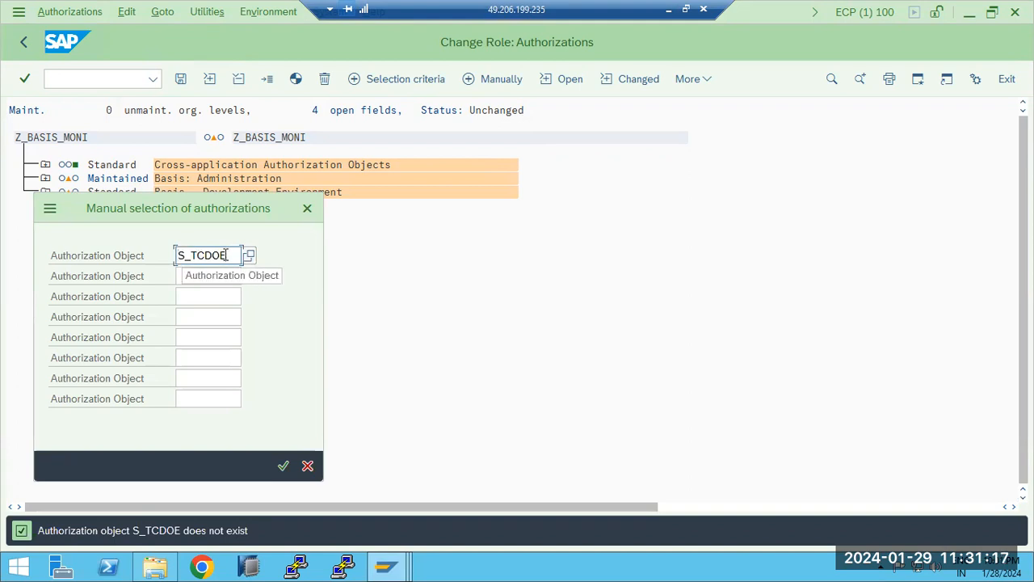
key(BackSpace)
key(BackSpace)
text(ODE)
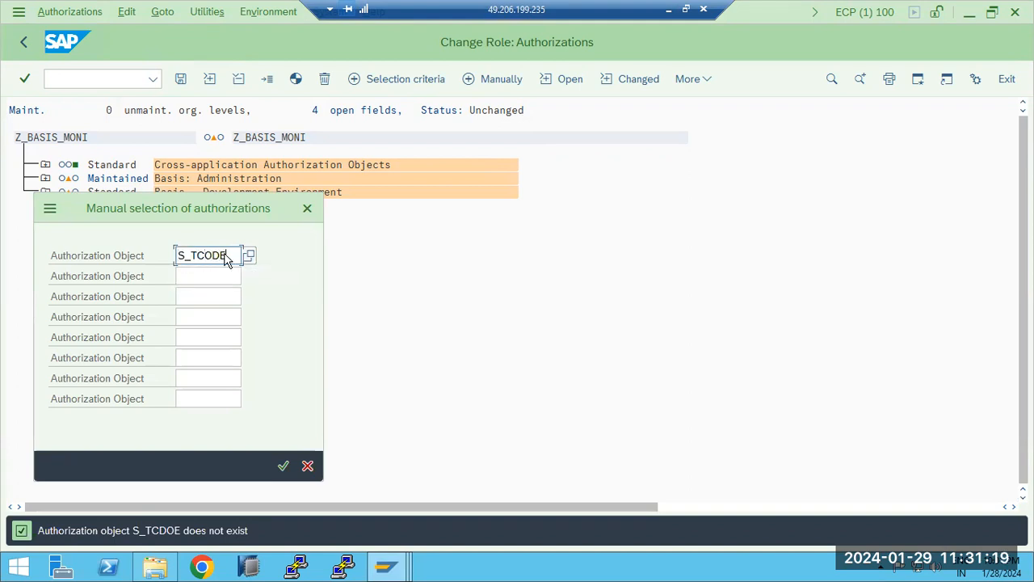
key(Return)
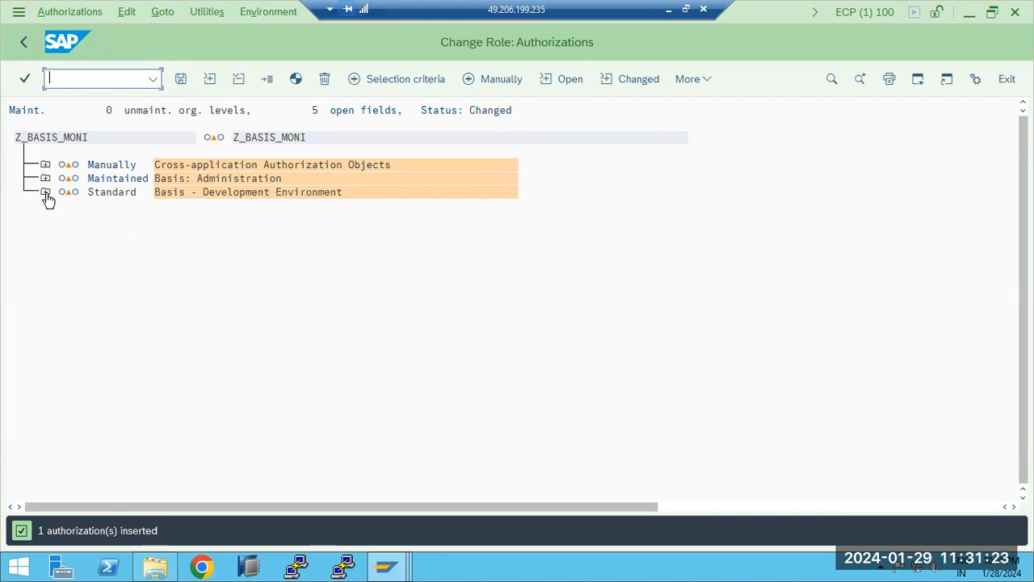
Expand the new S_TCODE entry and open its Transaction Code values for editing.
click(46, 165)
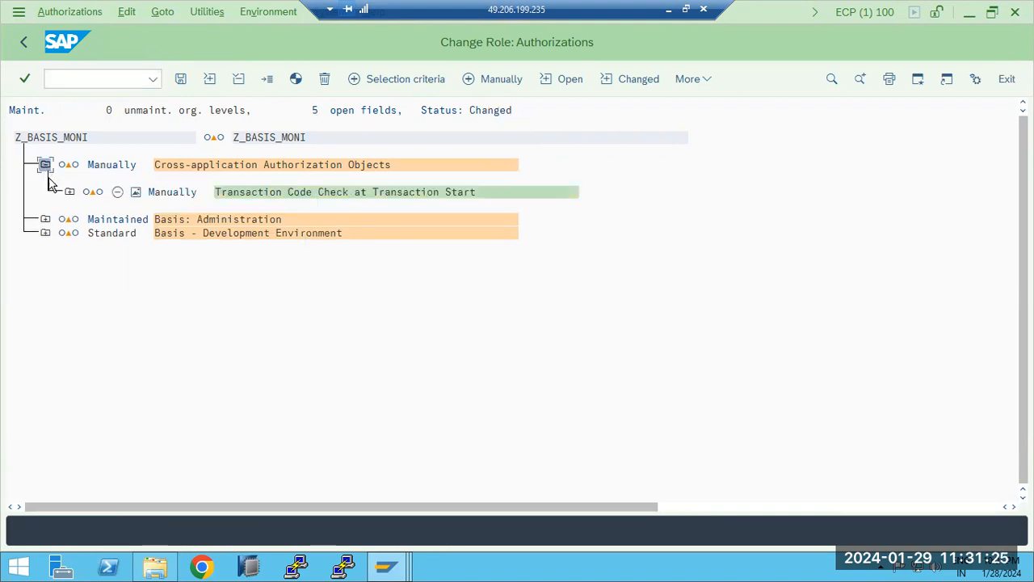
click(69, 194)
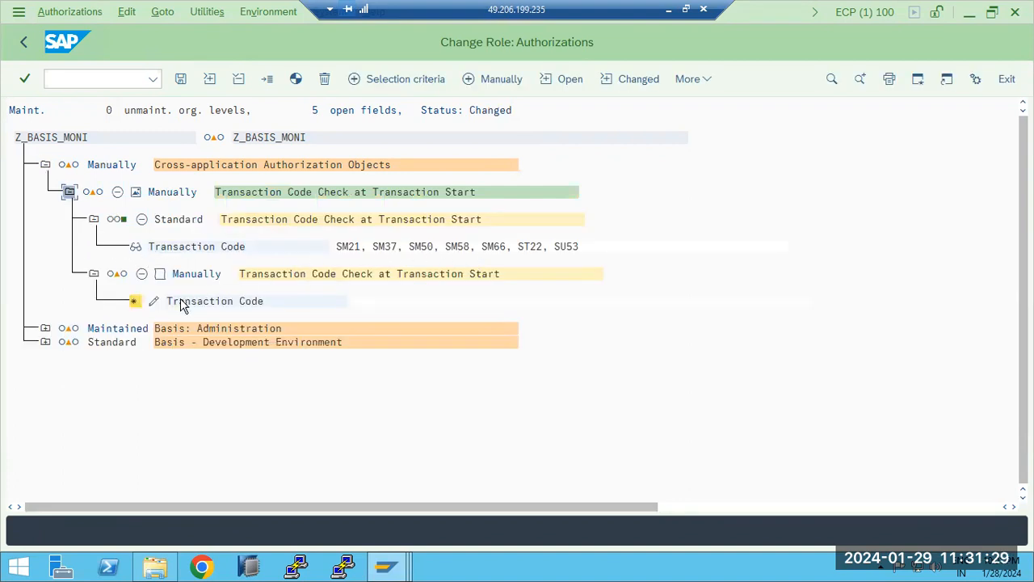
click(153, 301)
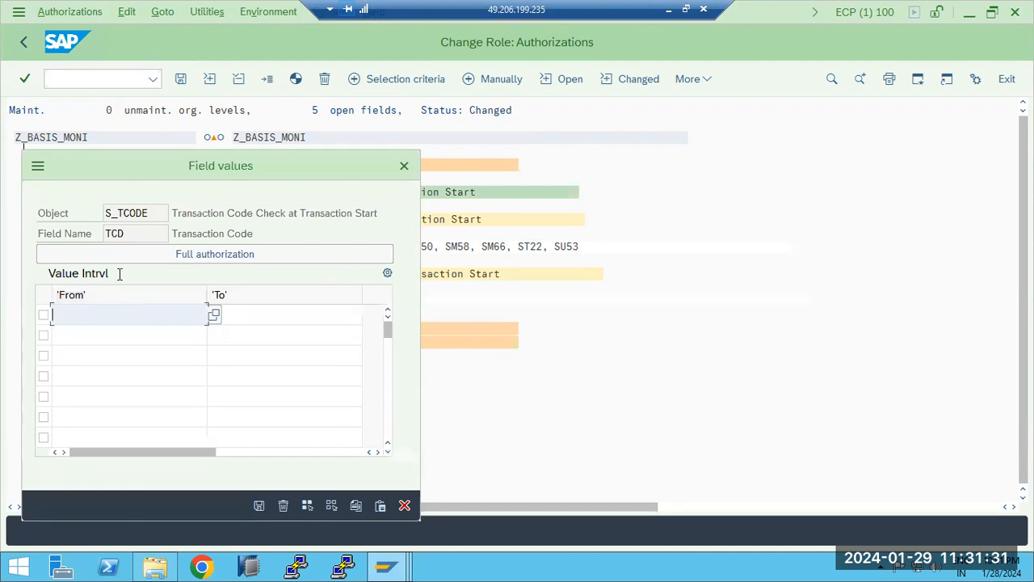
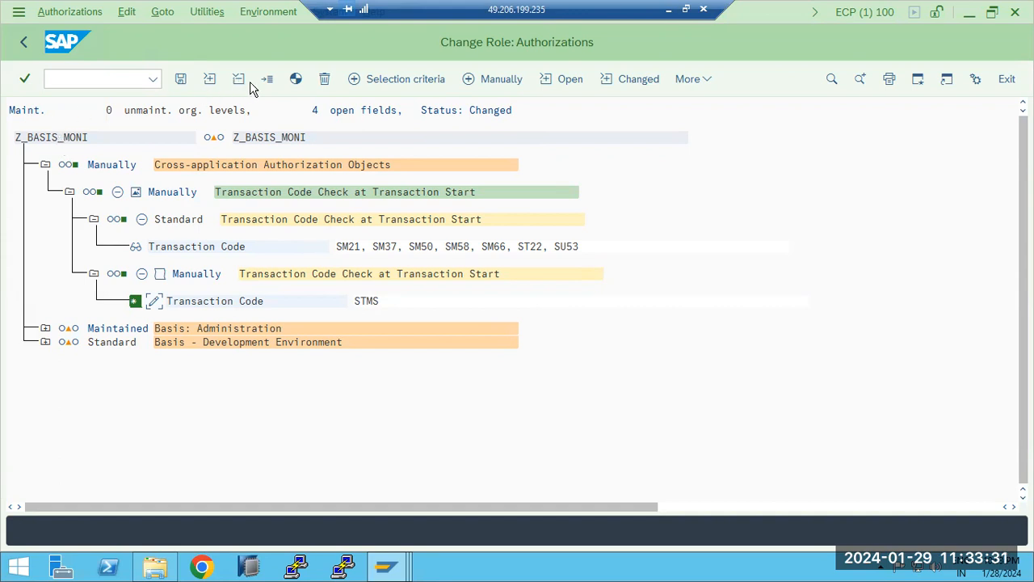
Generate the Z_BASIS_MONI authorization profile, confirming the generation prompts.
click(297, 80)
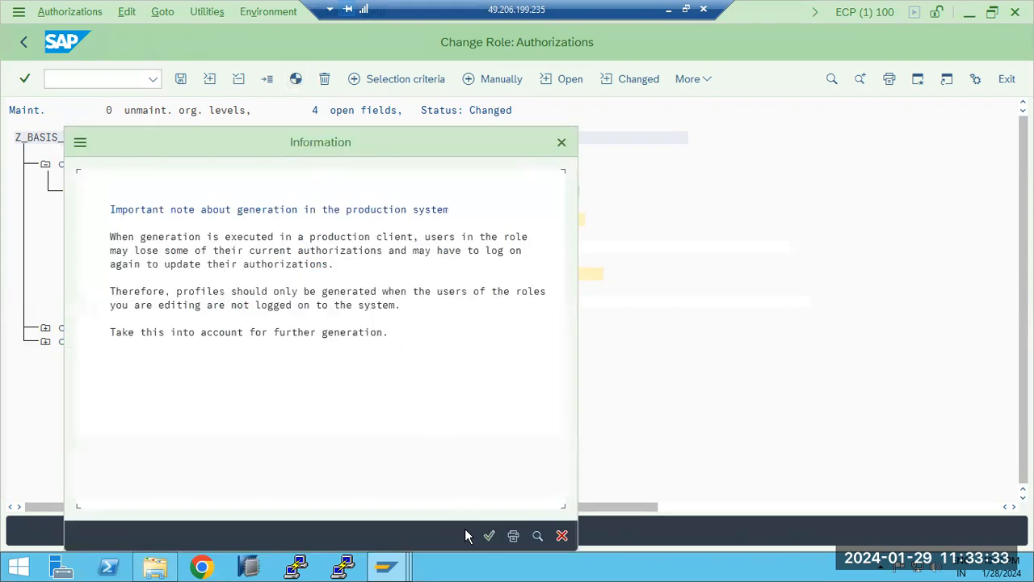
click(489, 536)
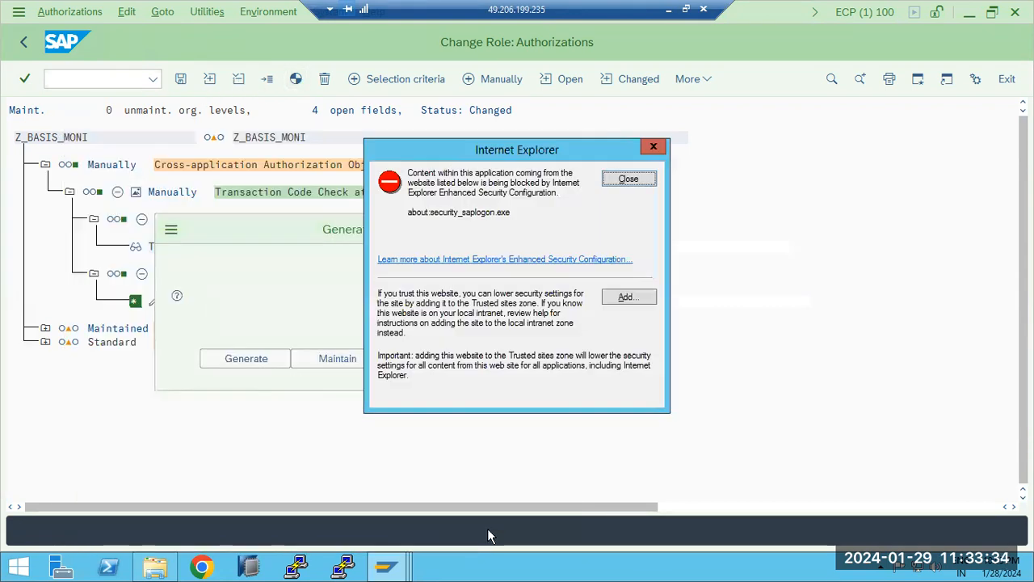
click(247, 358)
click(627, 181)
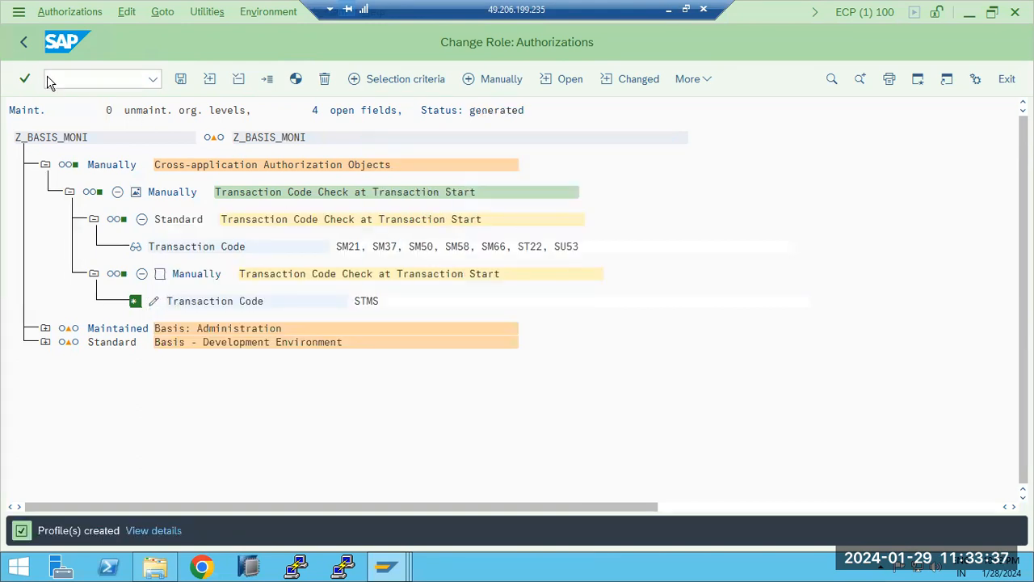
Return to the role overview, save role Z_BASIS_MONI and select its name.
click(23, 43)
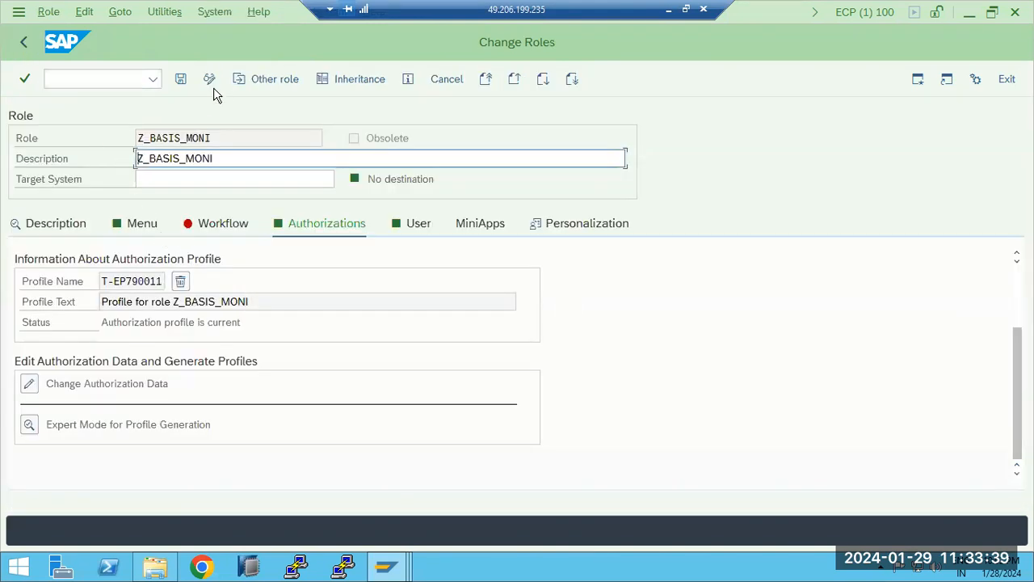
click(185, 81)
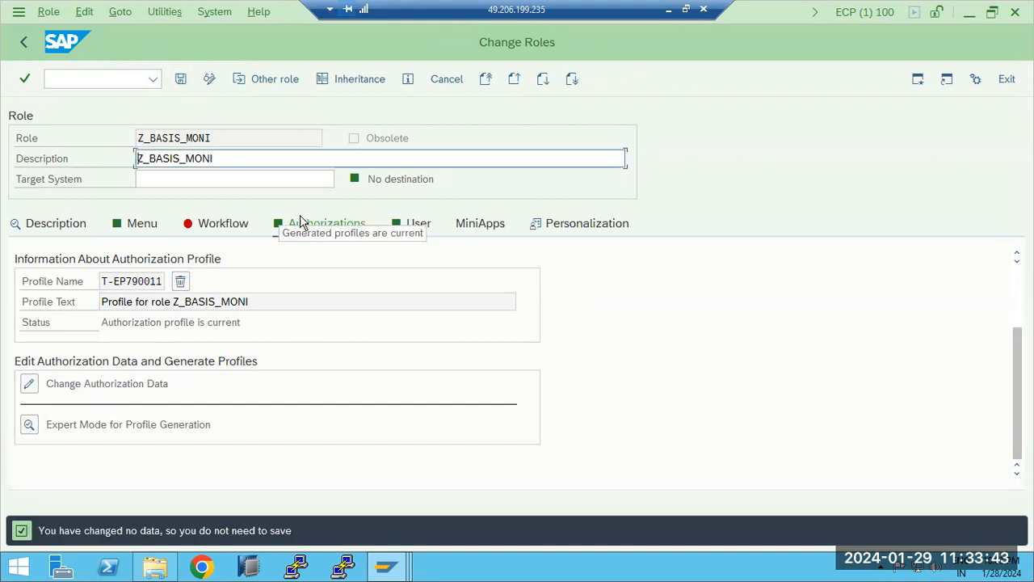
drag(222, 138, 138, 136)
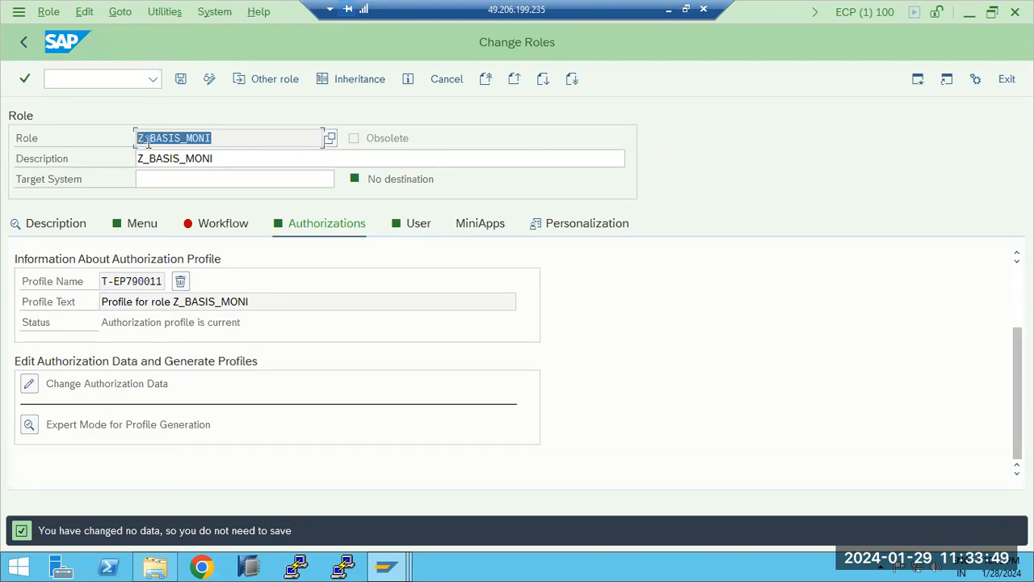
mouse_move(396, 570)
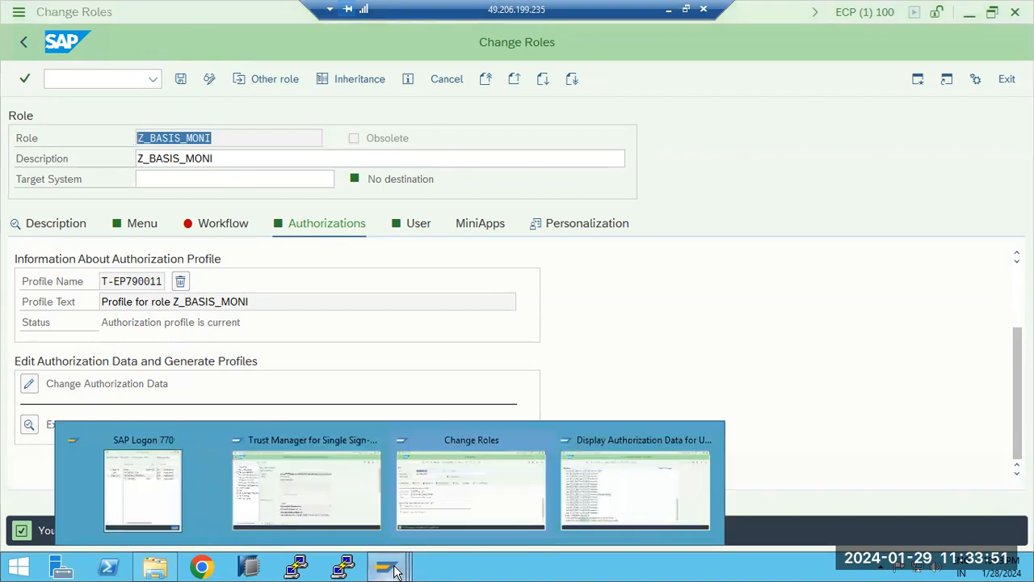
Try running STMS from the main menu as the test user, then log off.
click(621, 502)
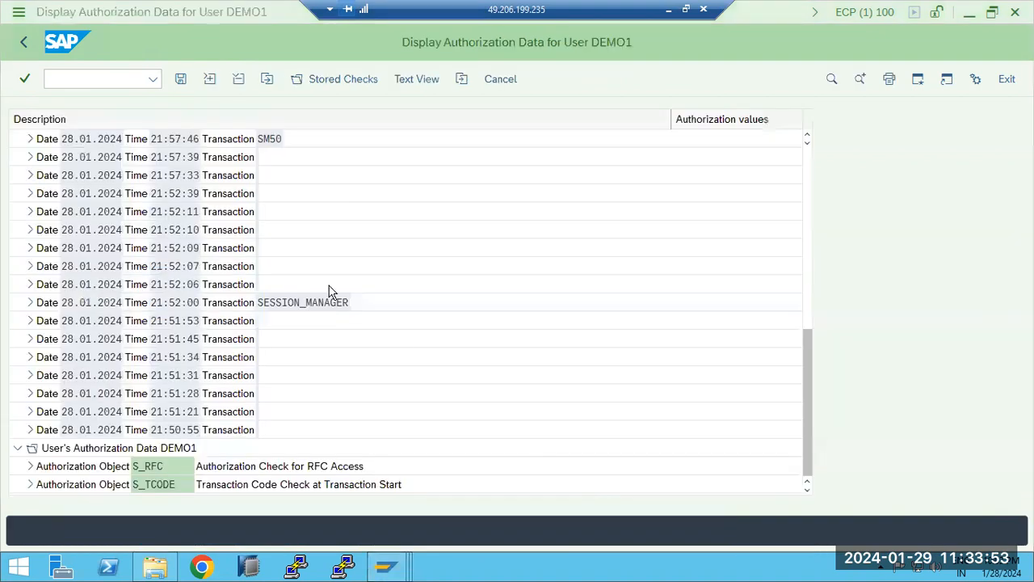
click(29, 42)
click(69, 76)
text(stms)
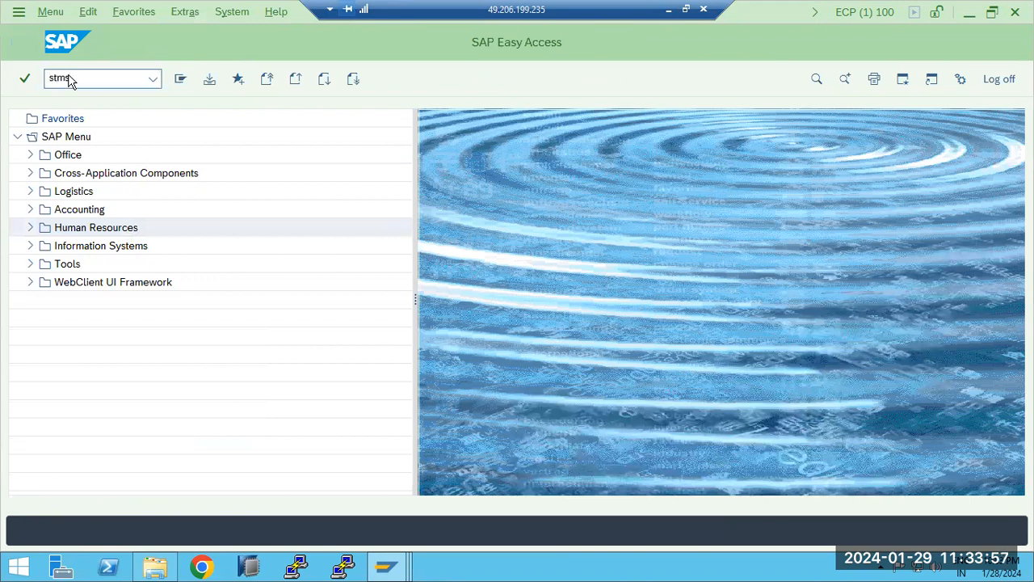
key(Return)
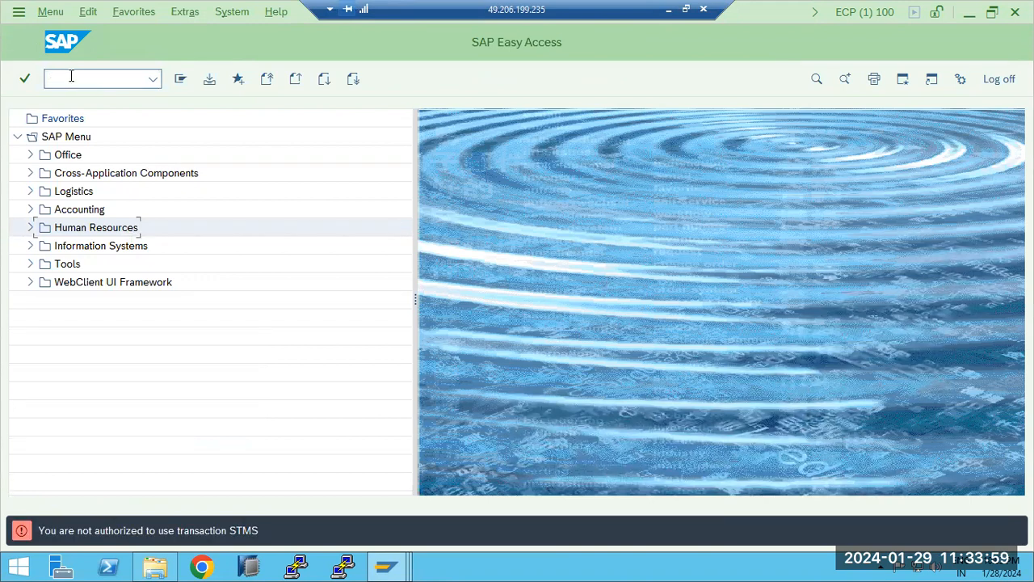
click(1015, 12)
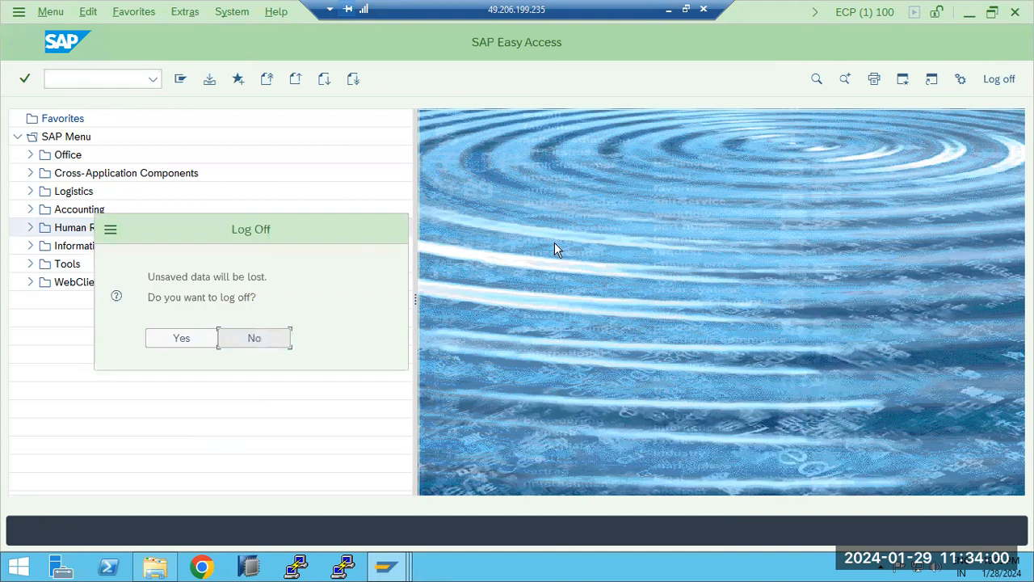
click(154, 336)
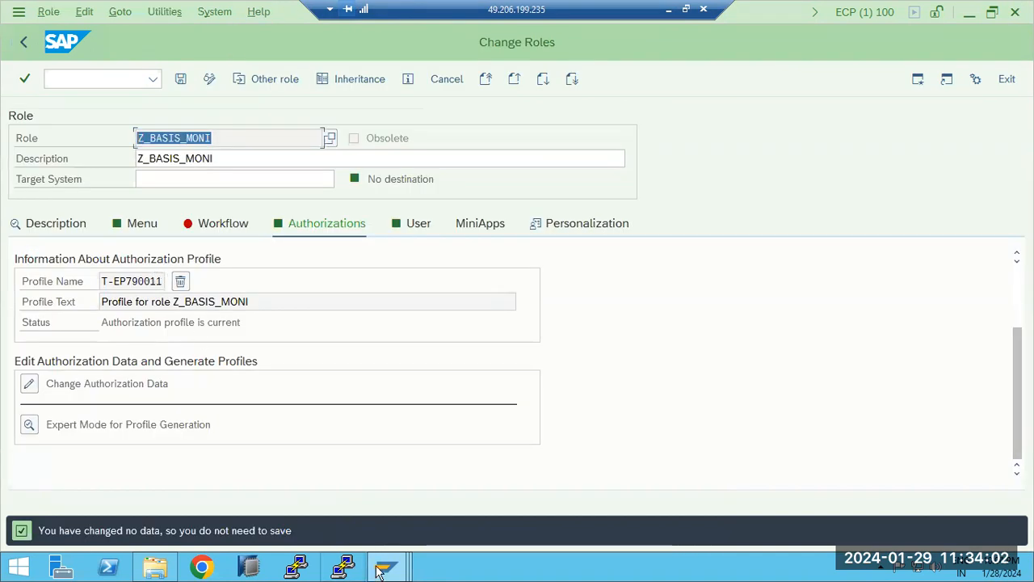
Log back on to ECC production client 100 as the test user, re-entering the password.
mouse_move(381, 570)
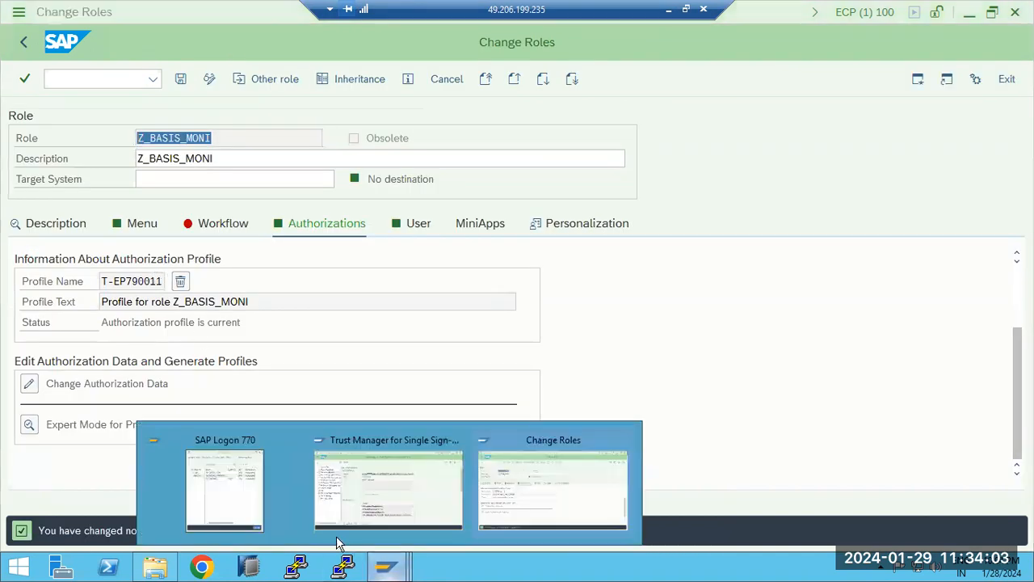
click(250, 513)
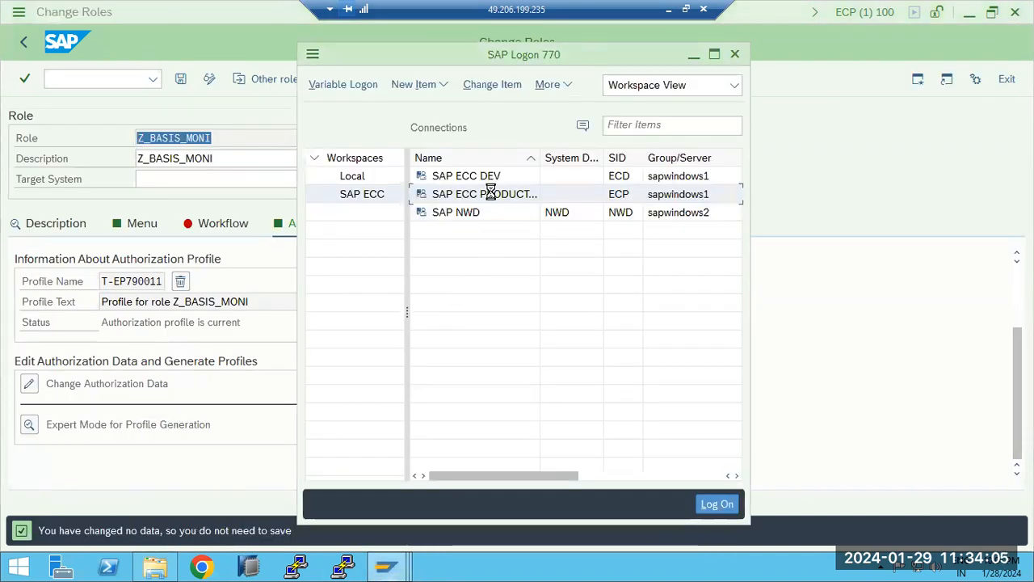
double_click(492, 198)
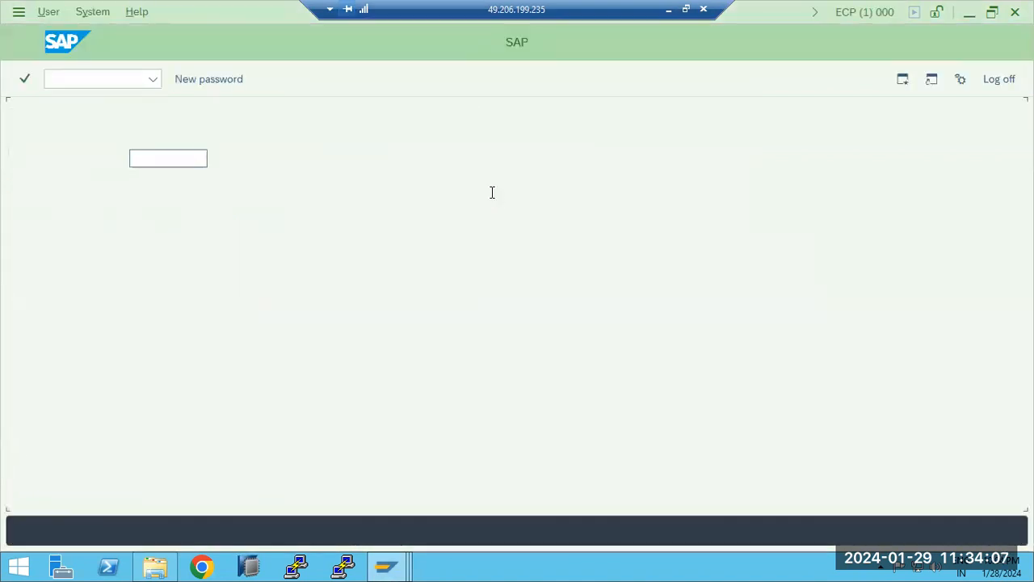
text(de)
click(153, 182)
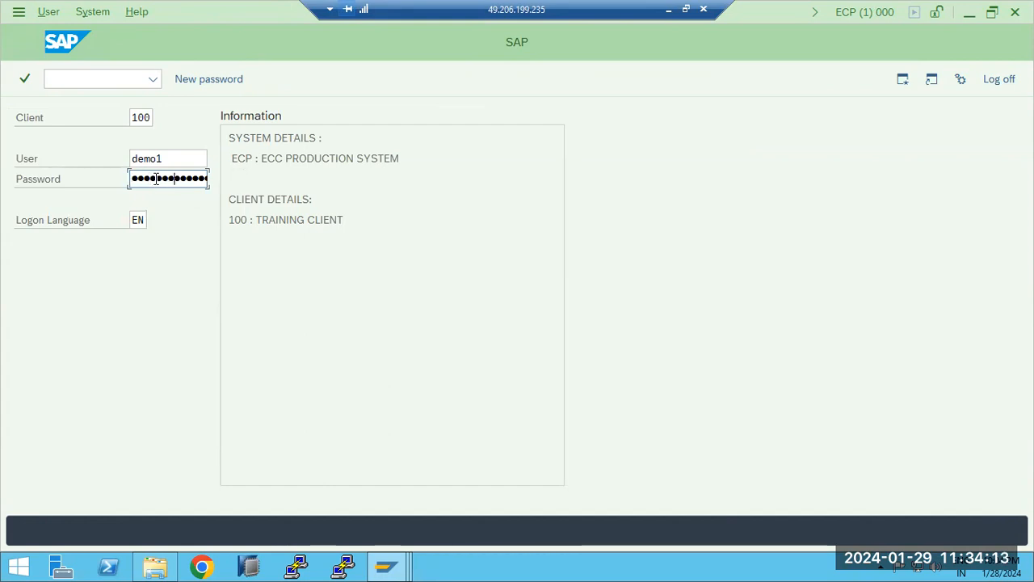
key(Return)
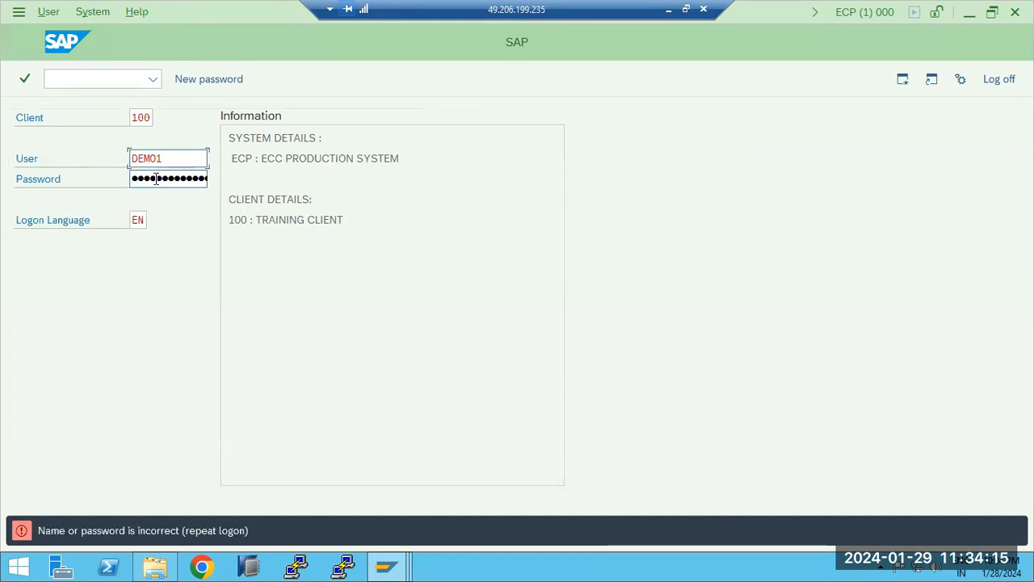
click(156, 179)
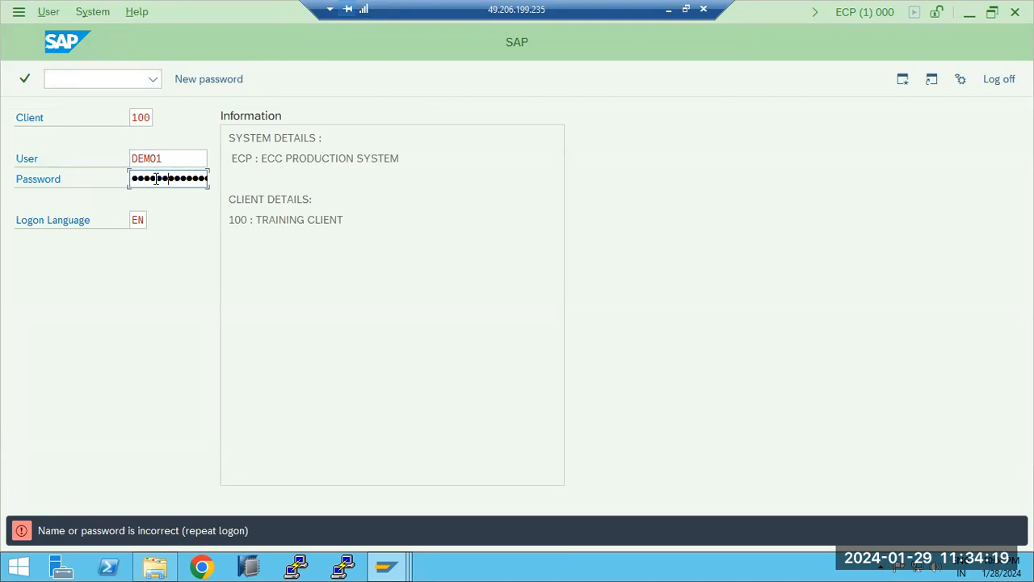
key(Return)
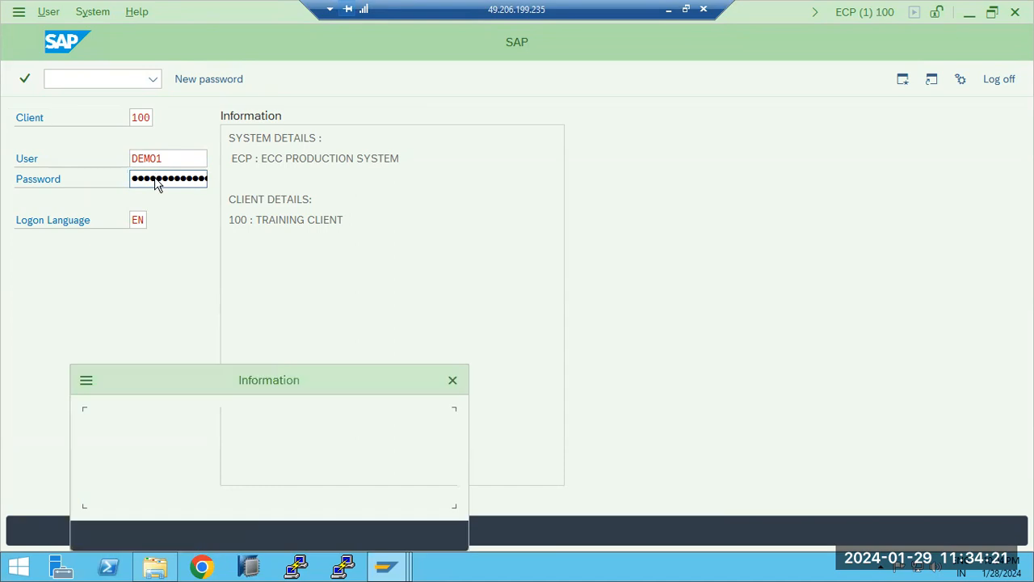
key(Return)
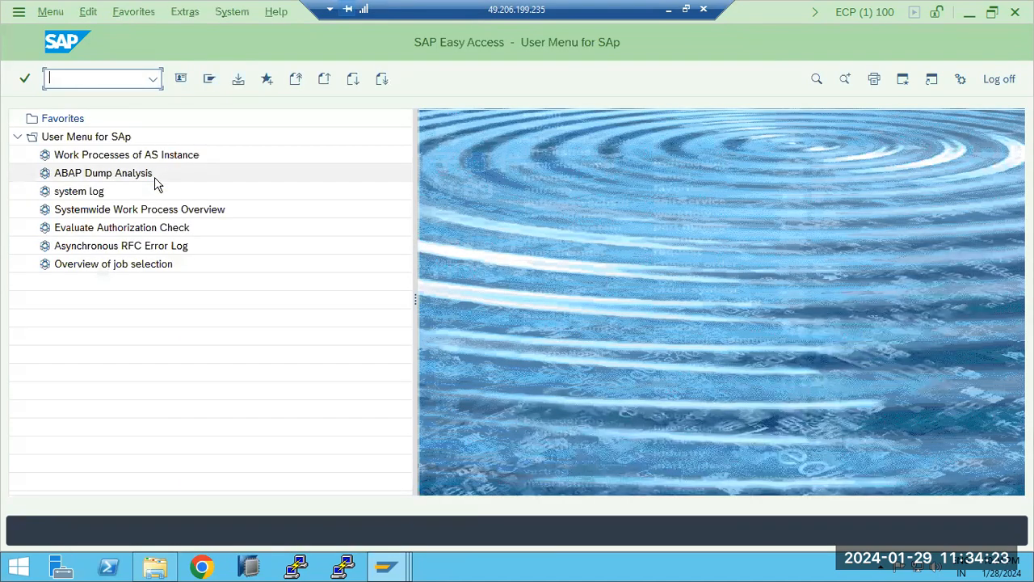
Retry STMS, review the failed S_TRANSPRT check in SU53, then place the AUTHORIZATIONS label in Paint.
text(stms)
key(Return)
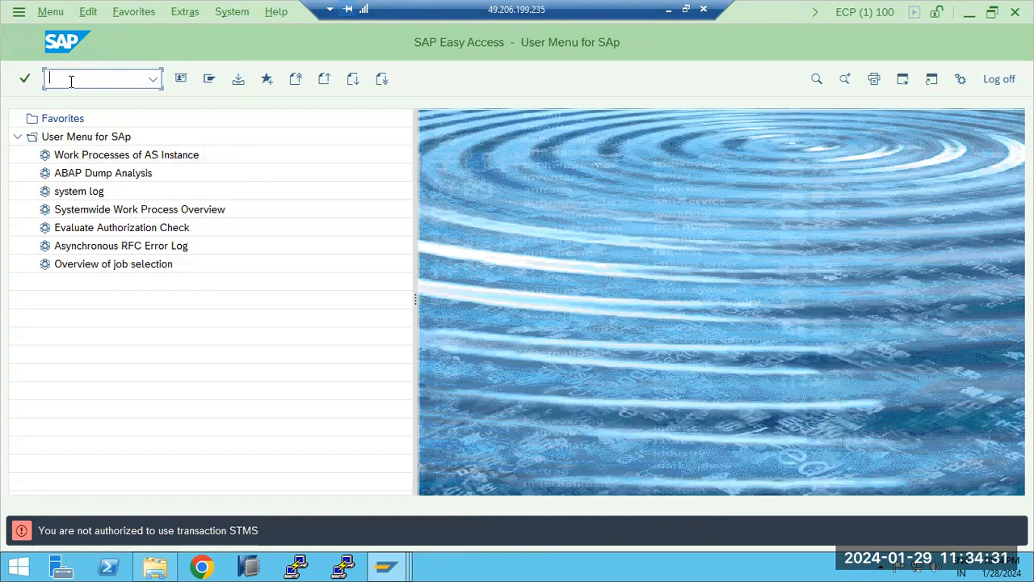
text(su53)
key(Return)
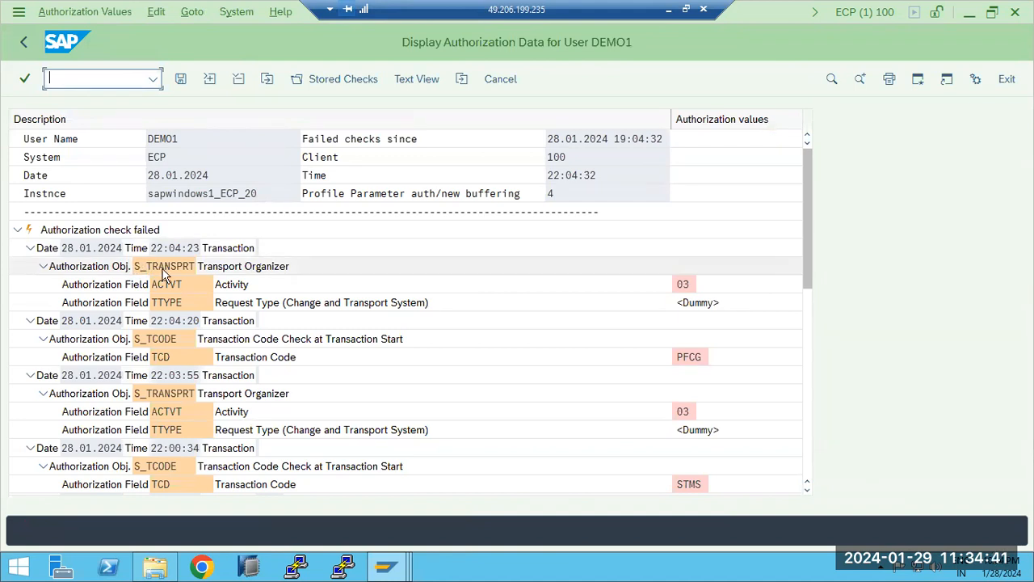
click(164, 393)
scroll(164, 394, down, 5)
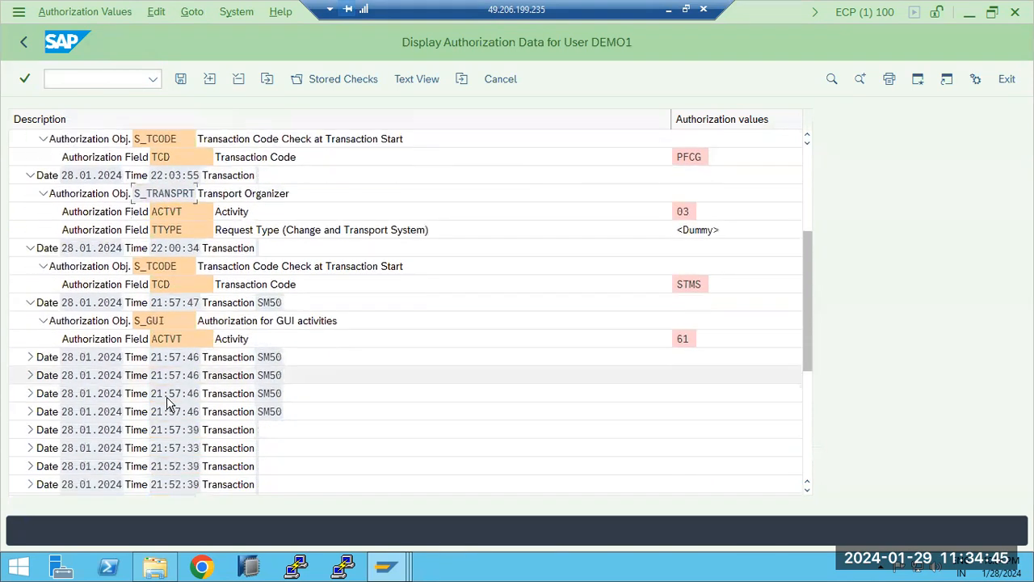
scroll(164, 406, down, 4)
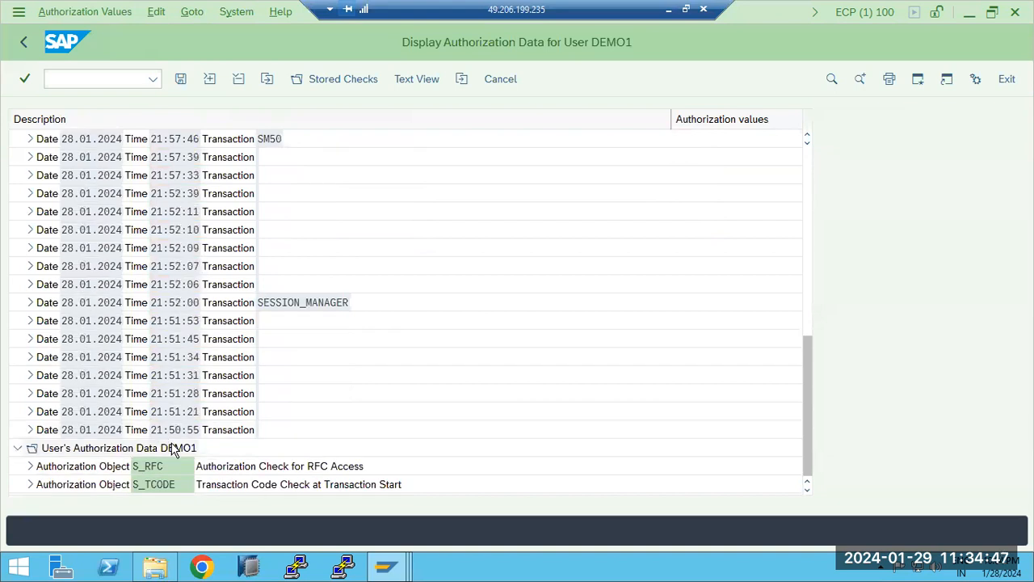
scroll(721, 177, up, 2)
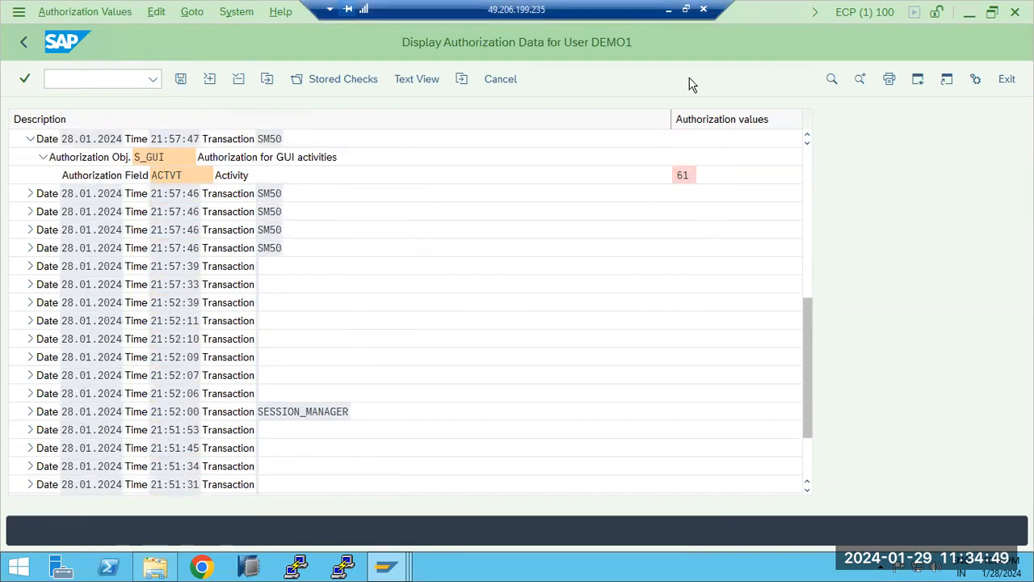
key(alt+Tab)
click(715, 465)
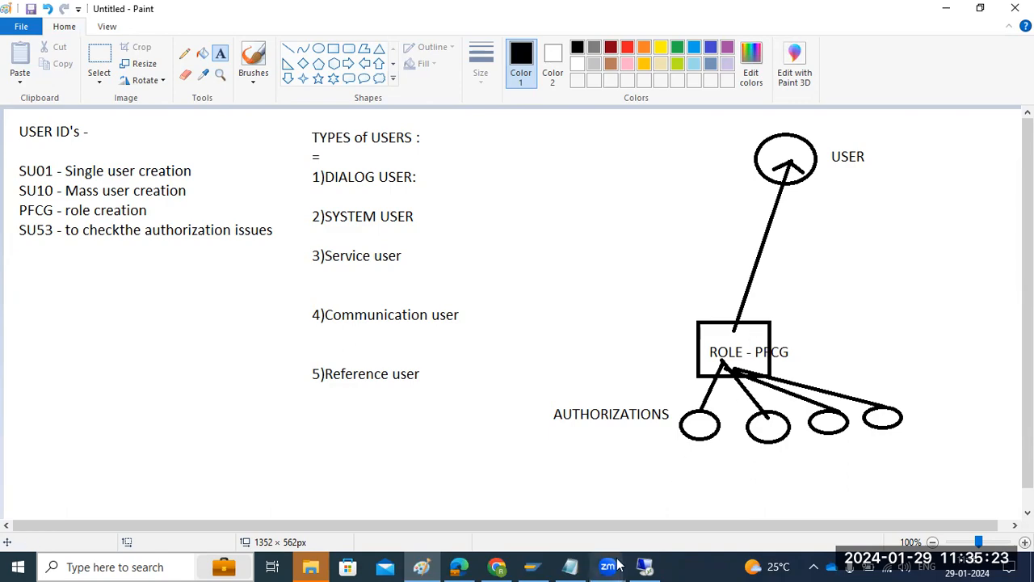
Return from role maintenance in the SAP session to the main SAP menu.
click(644, 568)
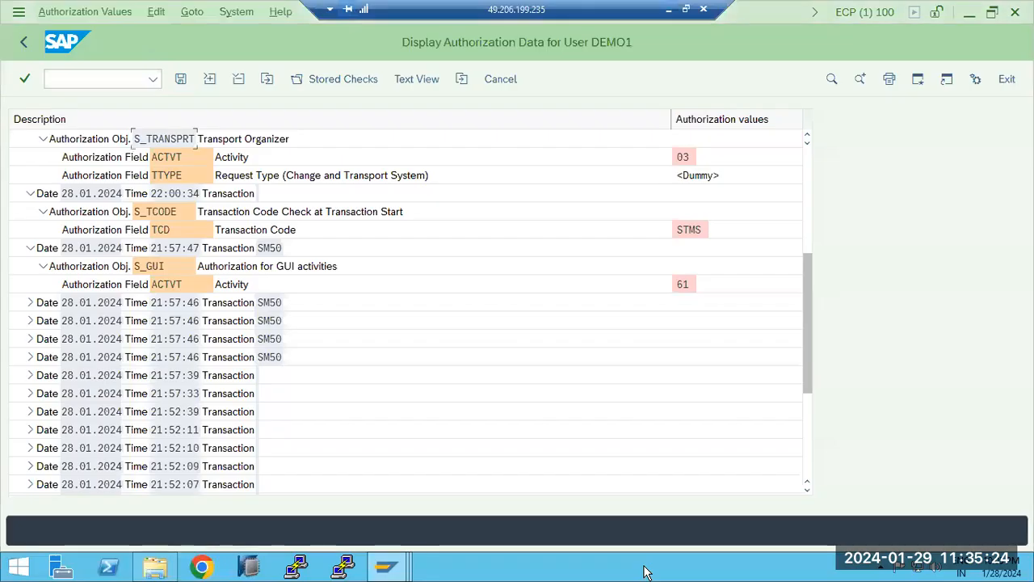
click(22, 42)
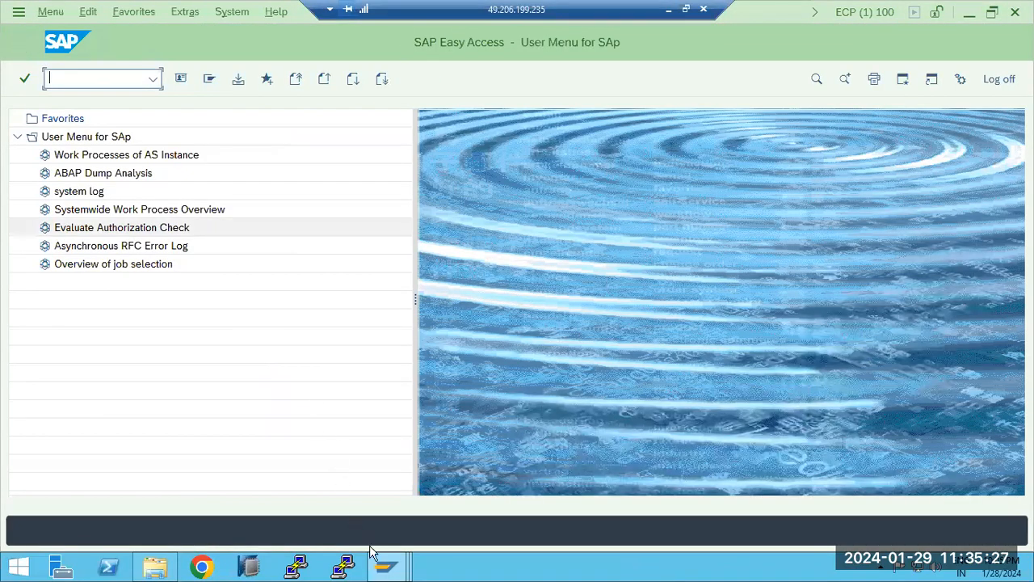
click(390, 564)
click(445, 509)
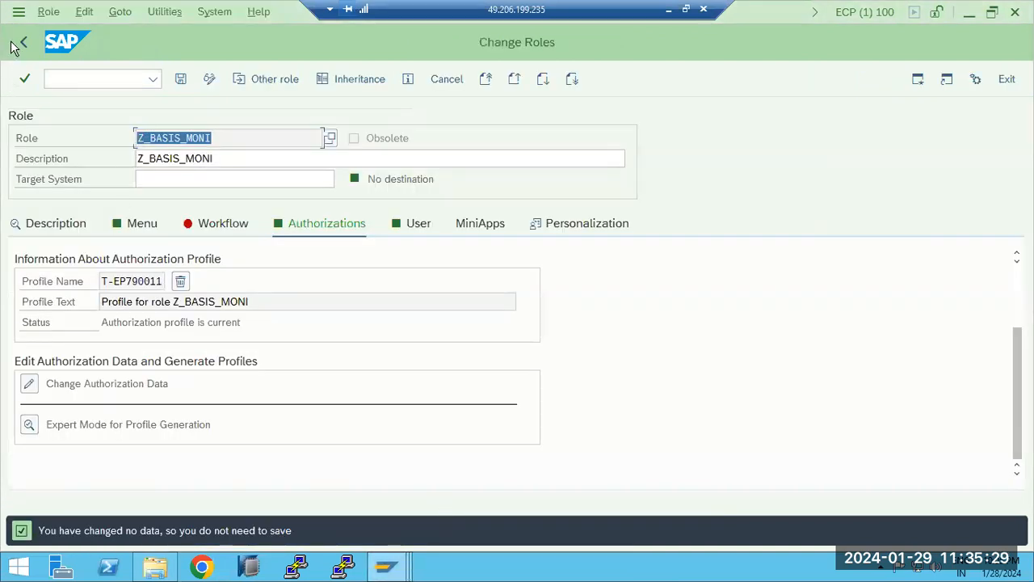
click(27, 43)
click(27, 44)
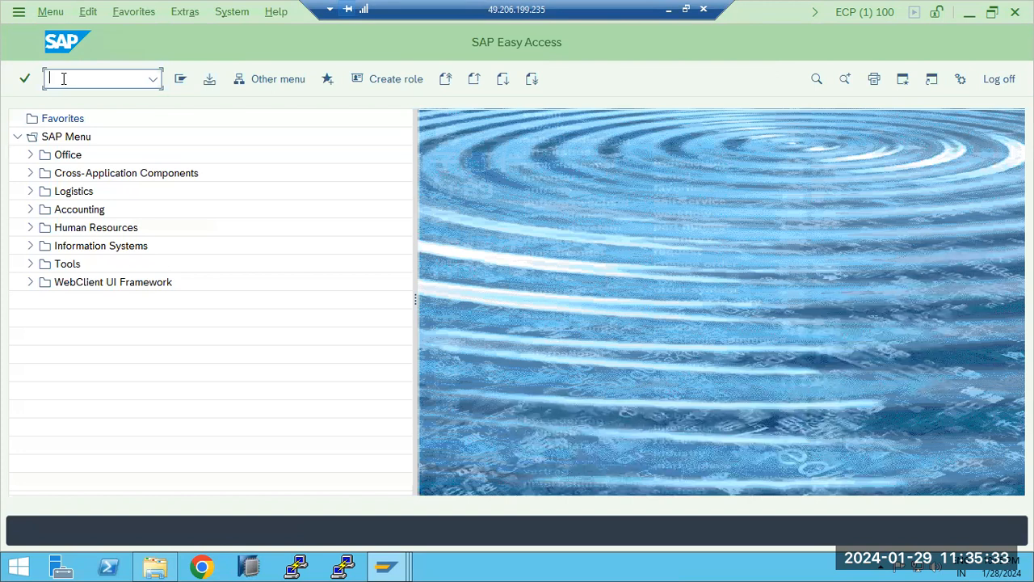
Try the nonexistent SU23, then open SU22 with application type Transaction.
text(su23)
key(Return)
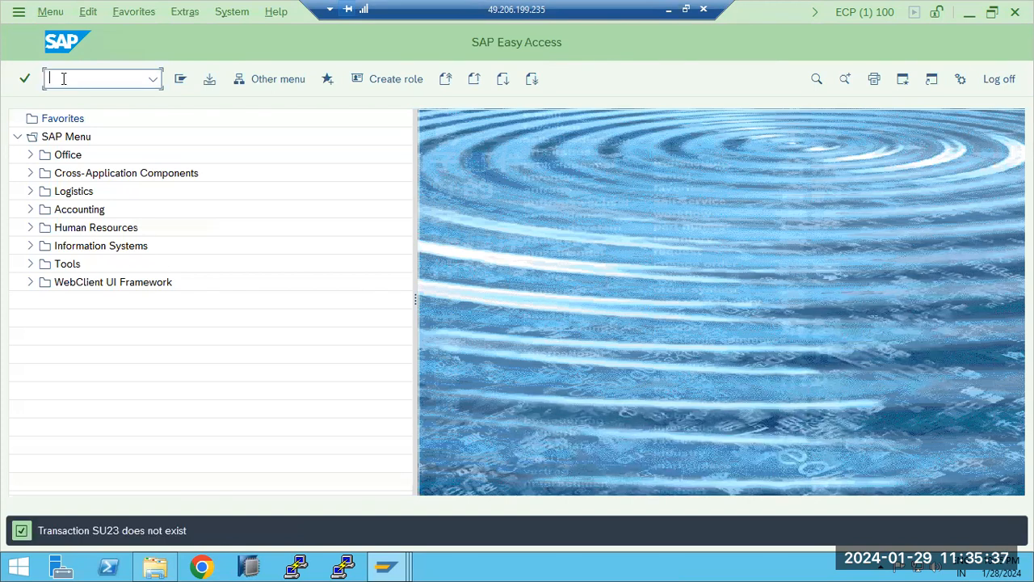
text(su22)
key(Return)
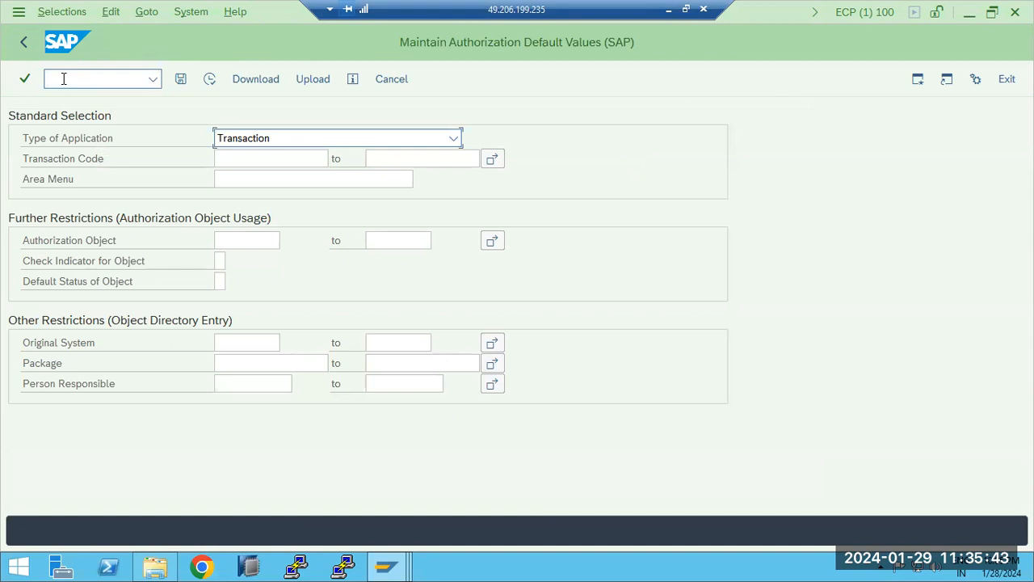
Execute SU22 for transaction STMS and review its default objects such as S_ADMI_FCD.
click(256, 159)
text(STMS)
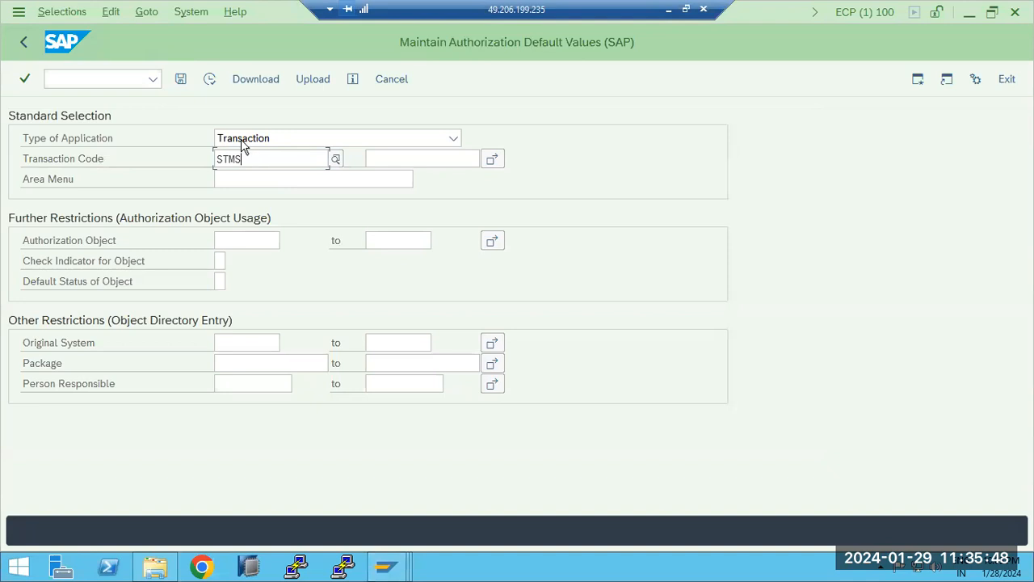
click(208, 78)
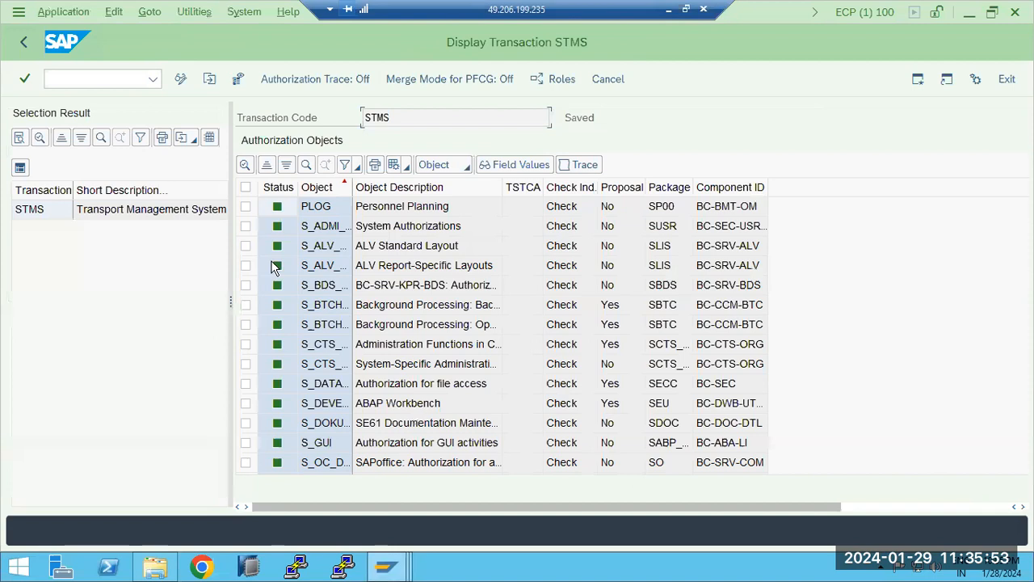
click(22, 211)
click(324, 232)
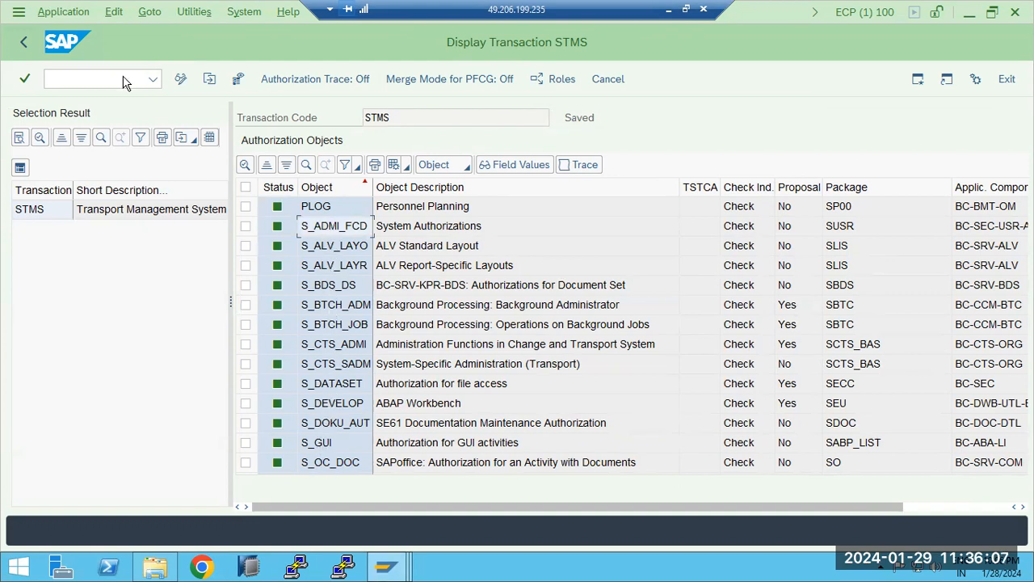
click(26, 42)
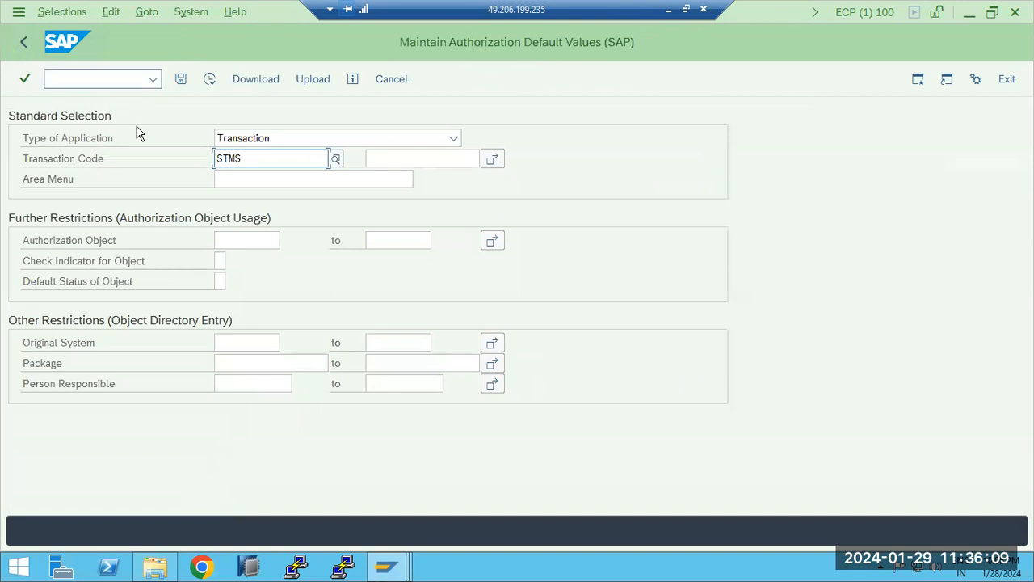
Clear the STMS code and switch to transaction SU24 with /nSU24.
click(276, 158)
key(BackSpace)
key(BackSpace)
key(BackSpace)
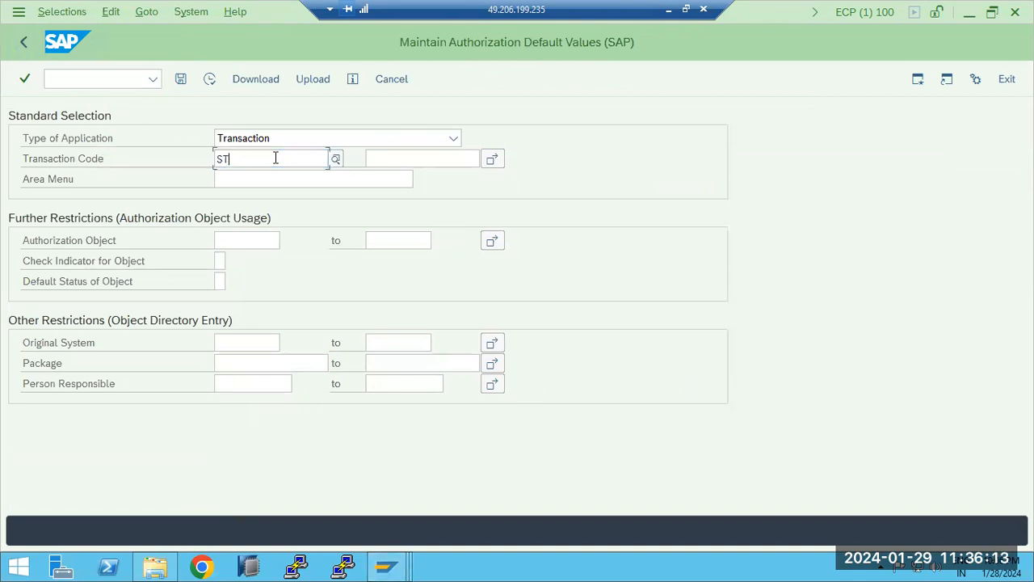
click(113, 76)
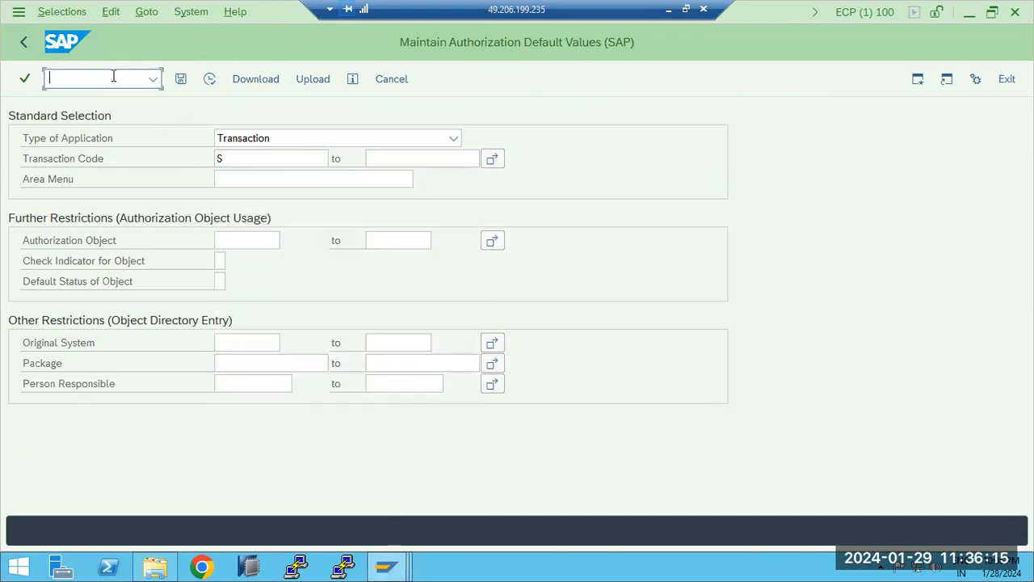
text(/nsu24)
key(Return)
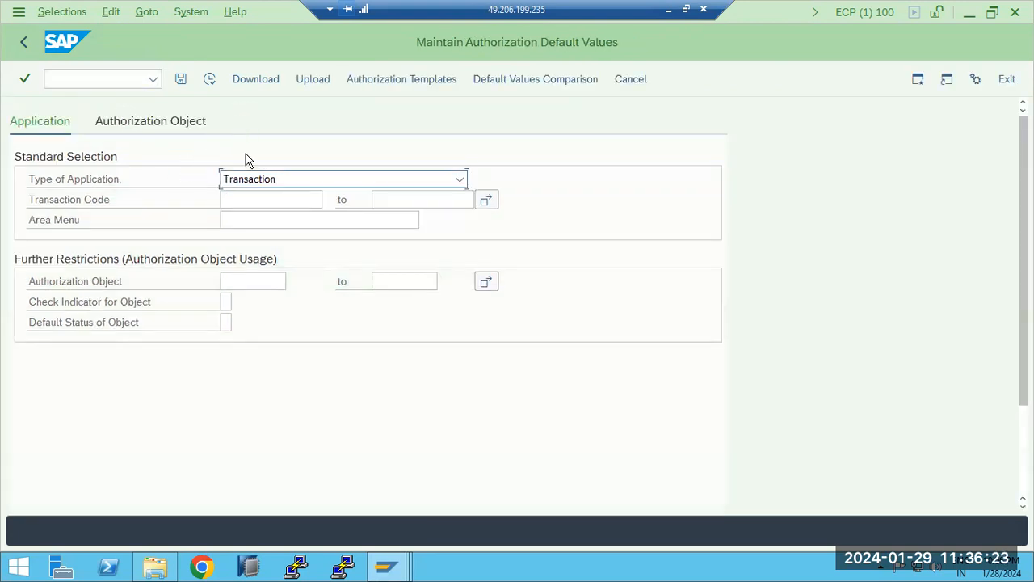
List the SU24 authorization default values for transaction SM36, selecting by application.
click(253, 195)
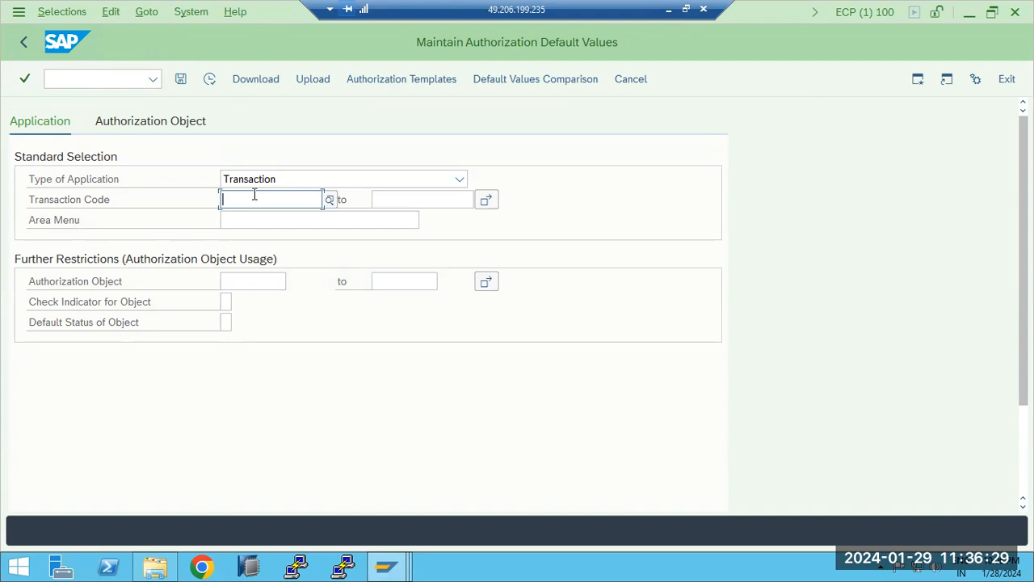
text(SM36)
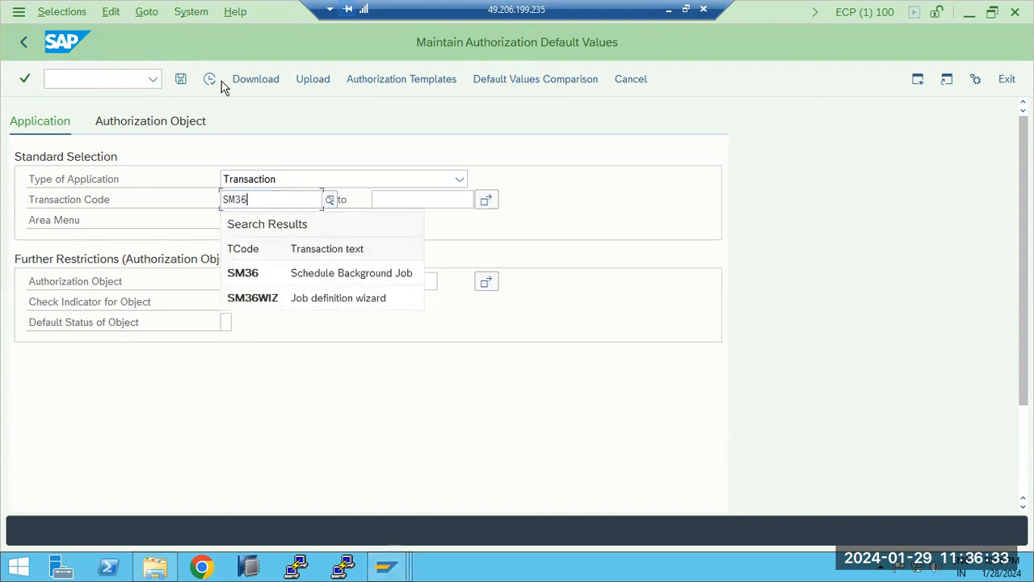
click(193, 118)
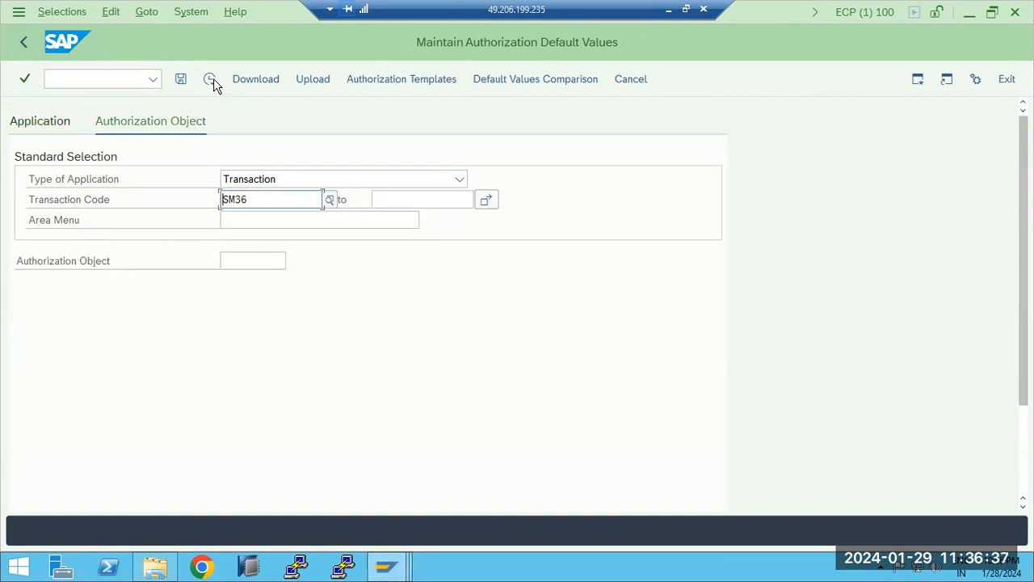
click(211, 80)
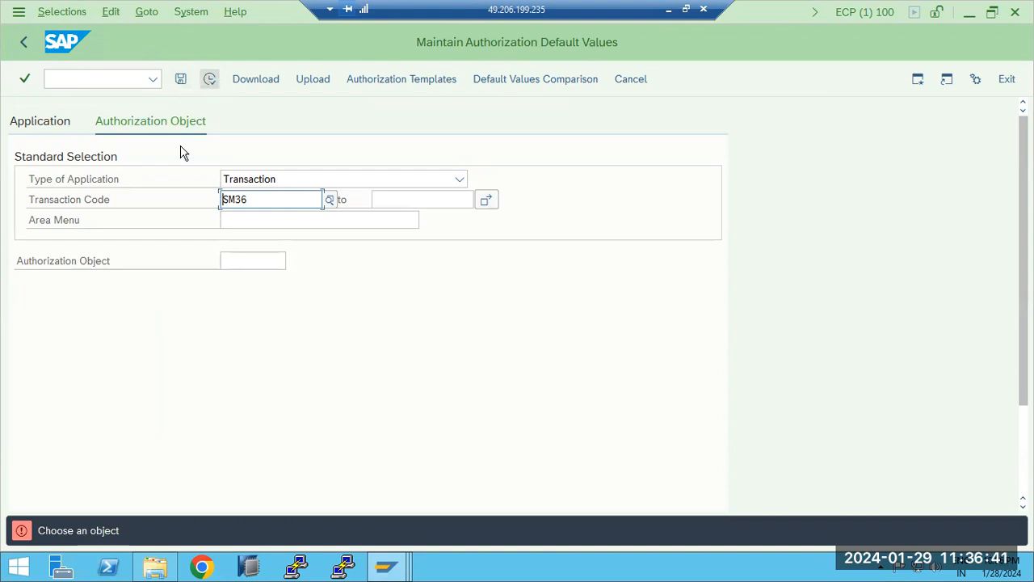
click(53, 123)
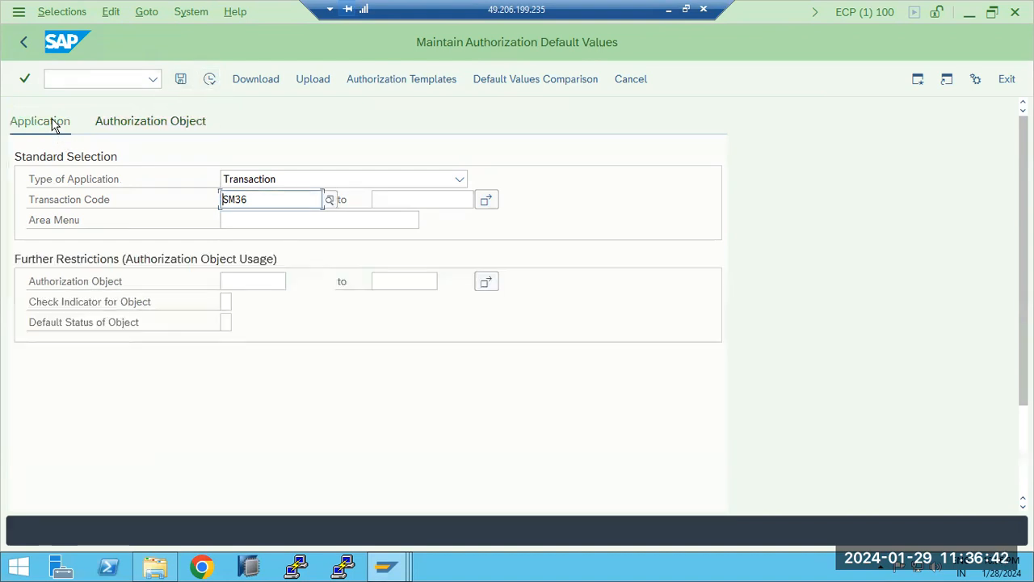
click(210, 80)
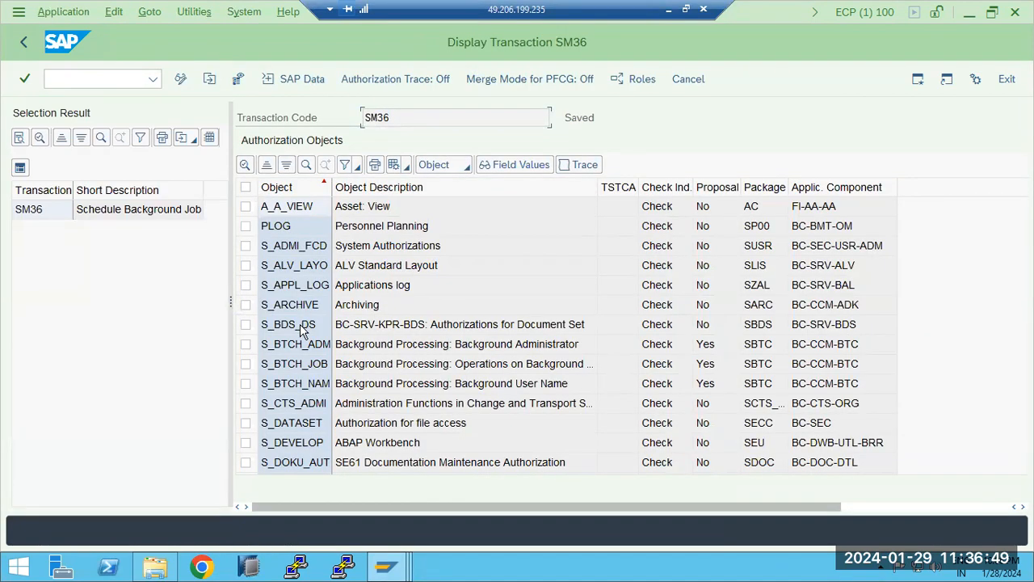
click(50, 215)
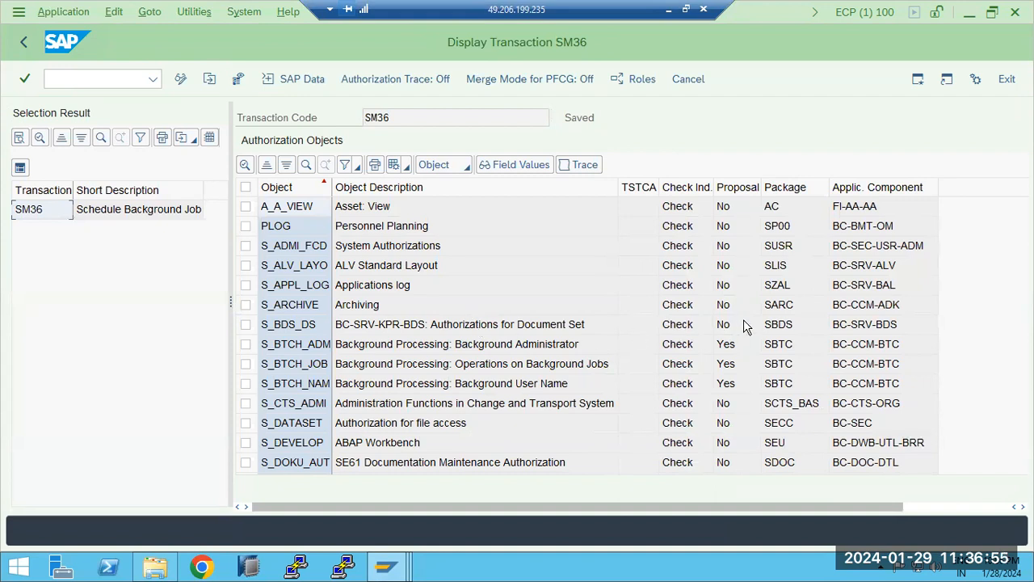
scroll(790, 385, down, 5)
scroll(792, 391, down, 4)
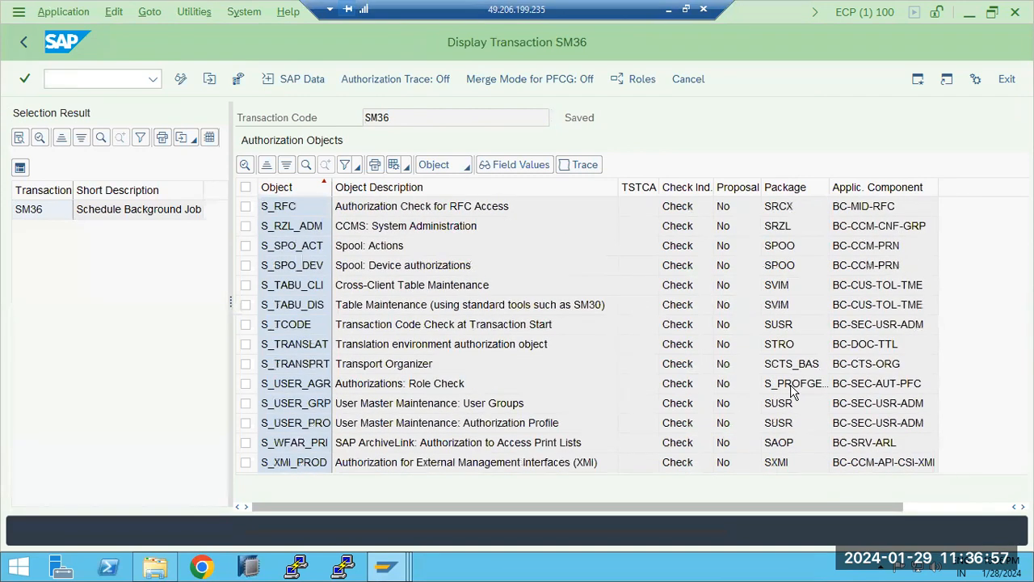
scroll(792, 391, up, 9)
scroll(792, 391, down, 7)
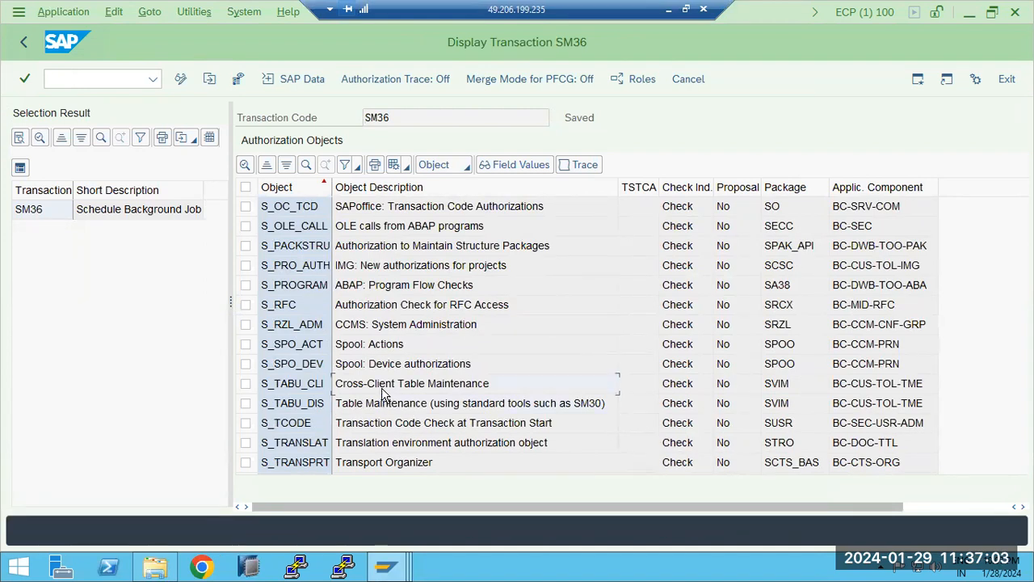
scroll(385, 391, up, 4)
scroll(385, 391, up, 3)
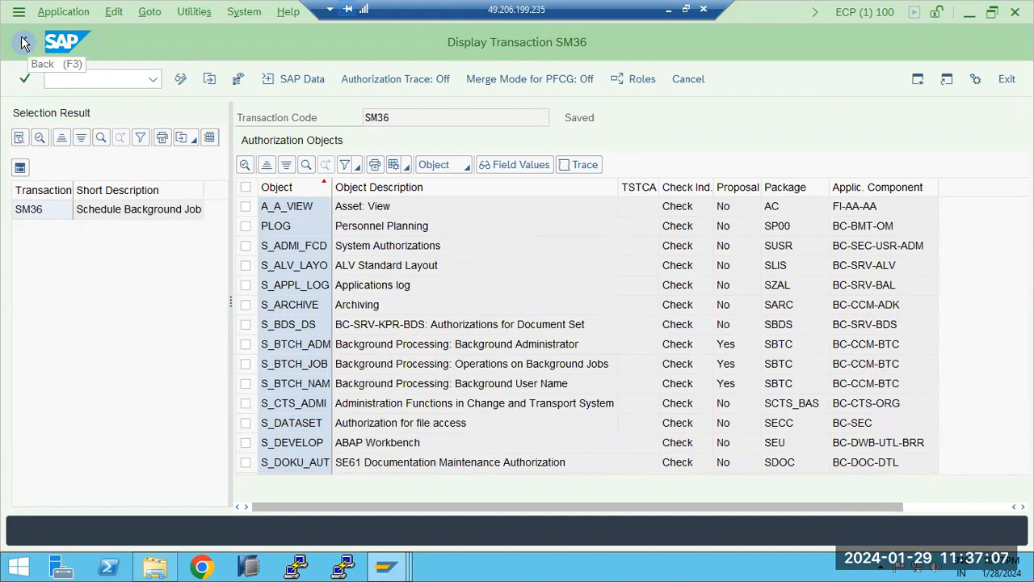
click(278, 187)
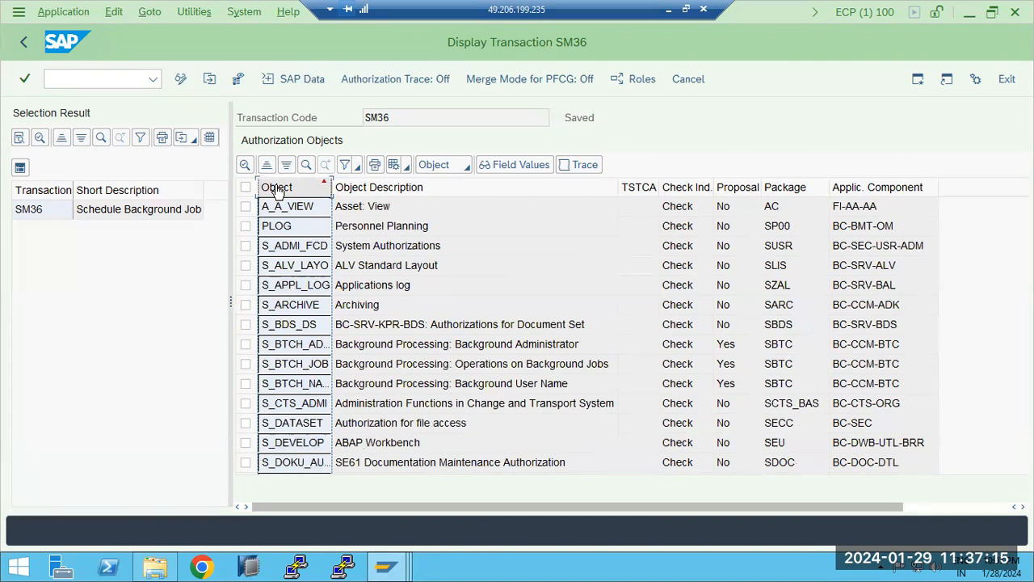
click(287, 349)
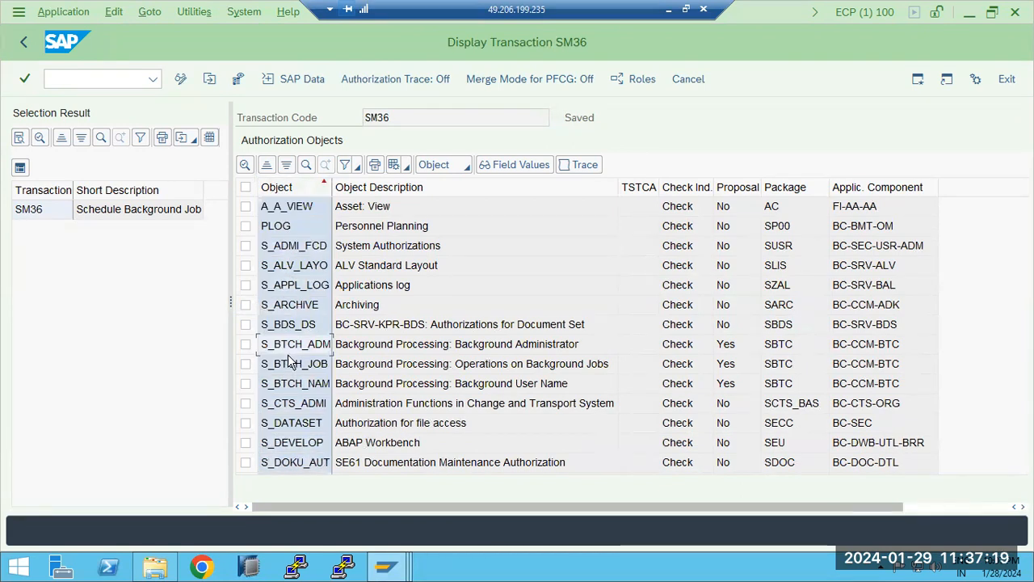
click(293, 366)
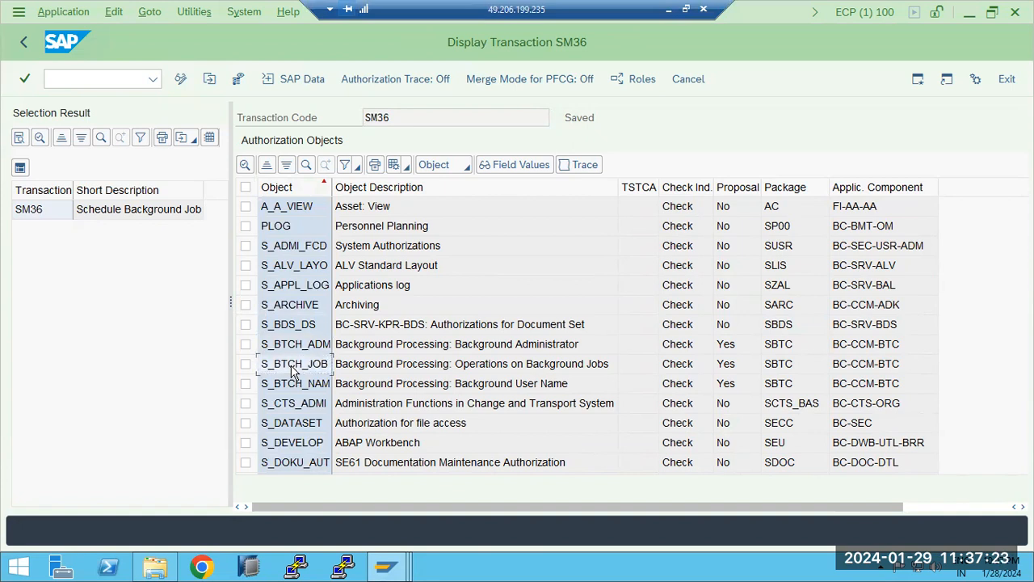
click(122, 78)
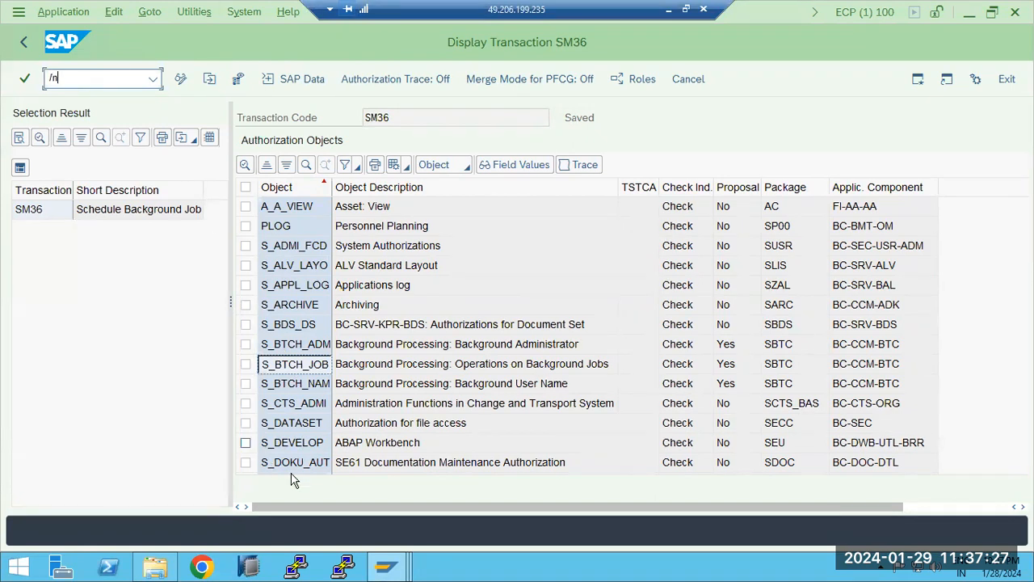
click(386, 566)
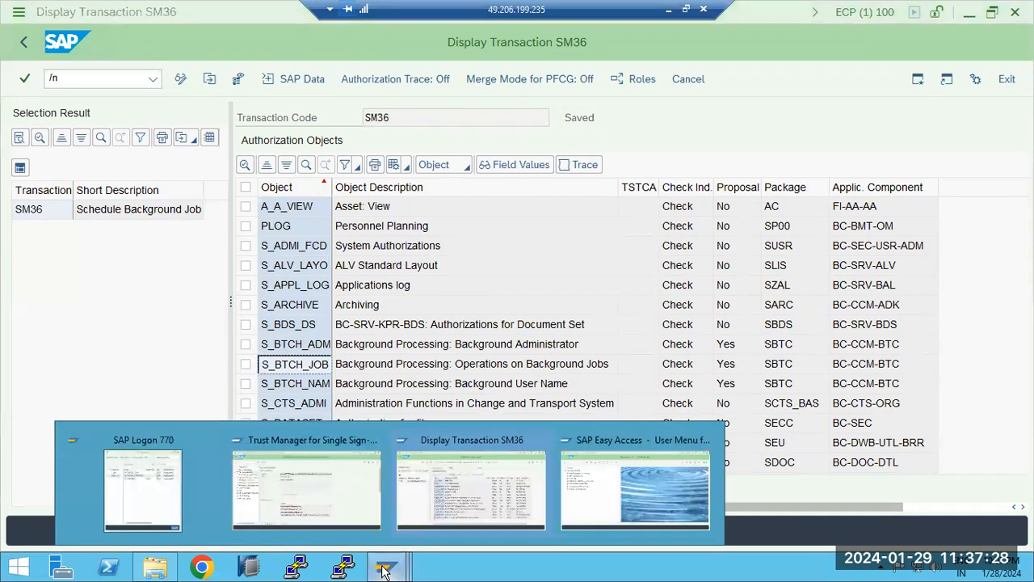
Open role Z_BASIS_MONI in PFCG for changing and edit its authorization data.
click(425, 523)
text(/npfcg)
key(Return)
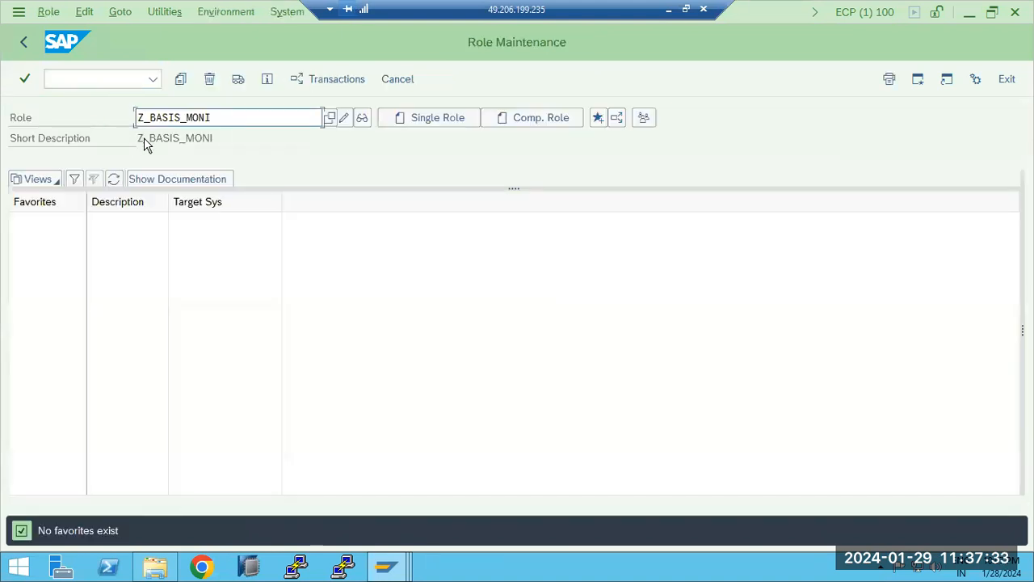
click(343, 120)
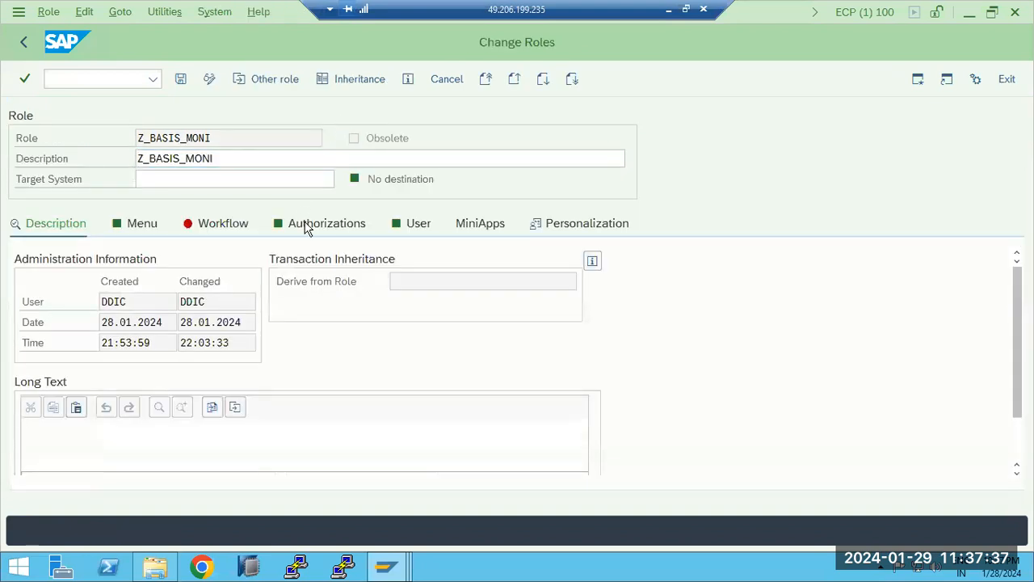
click(308, 224)
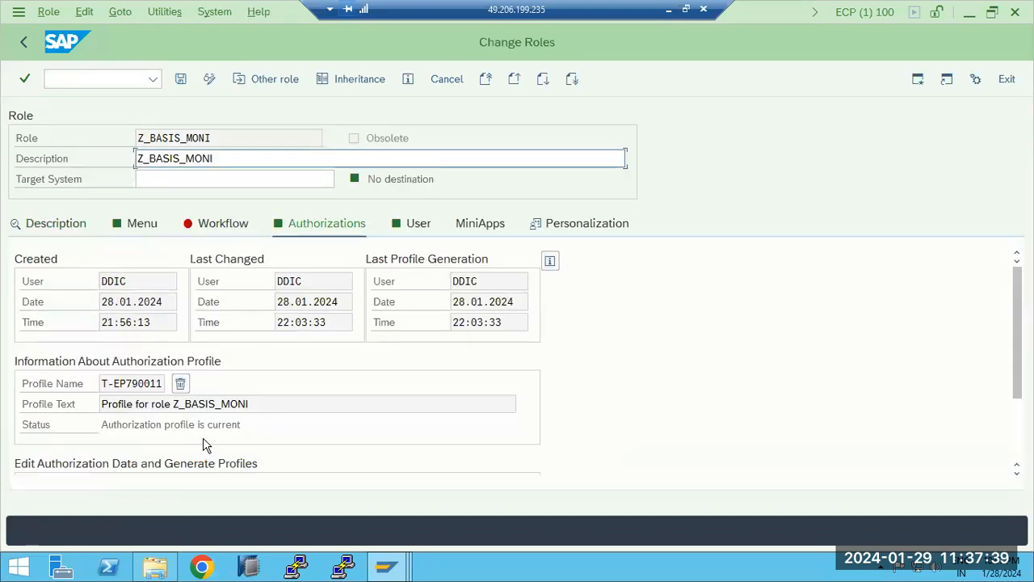
scroll(1011, 438, down, 3)
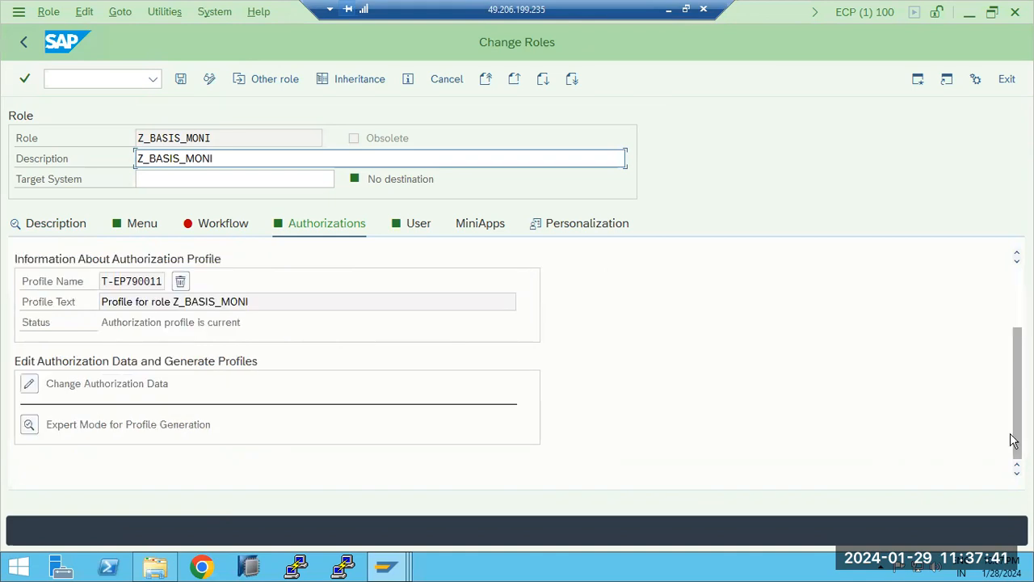
click(29, 385)
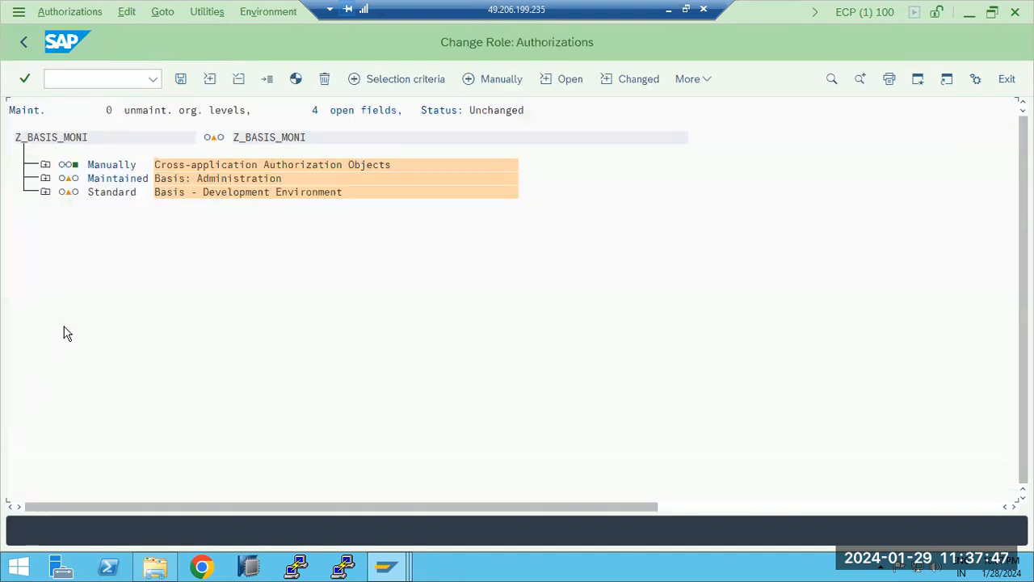
Manually add the S_BTCH_JOB authorization object and expand it down to its fields.
click(481, 79)
text(S_BTCH_JOB)
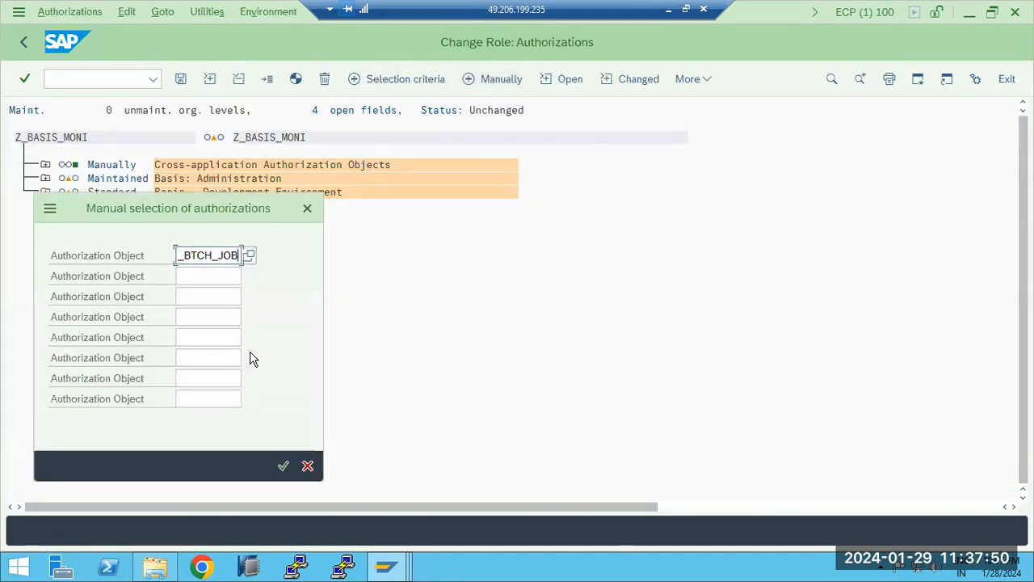
click(284, 466)
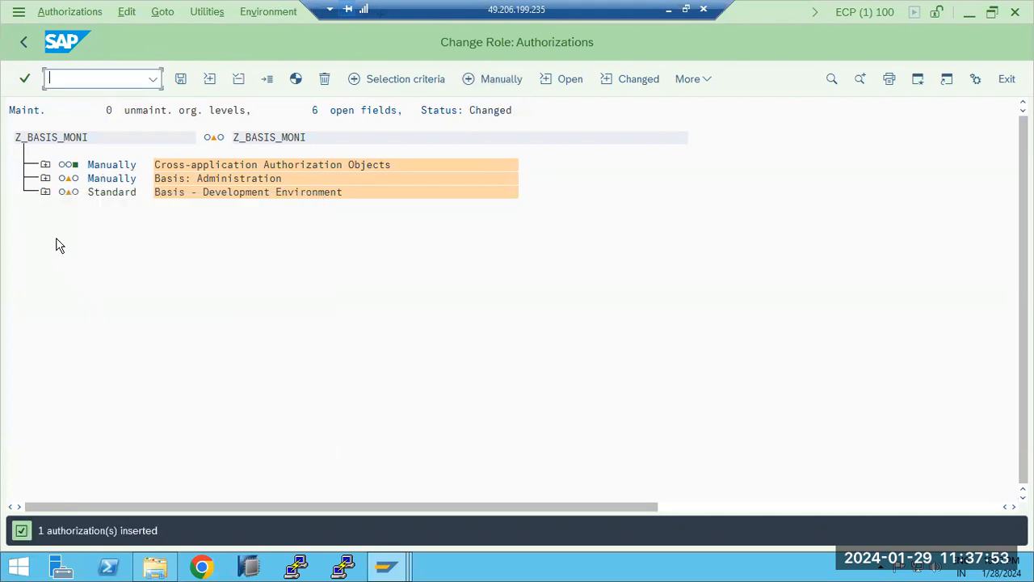
click(46, 165)
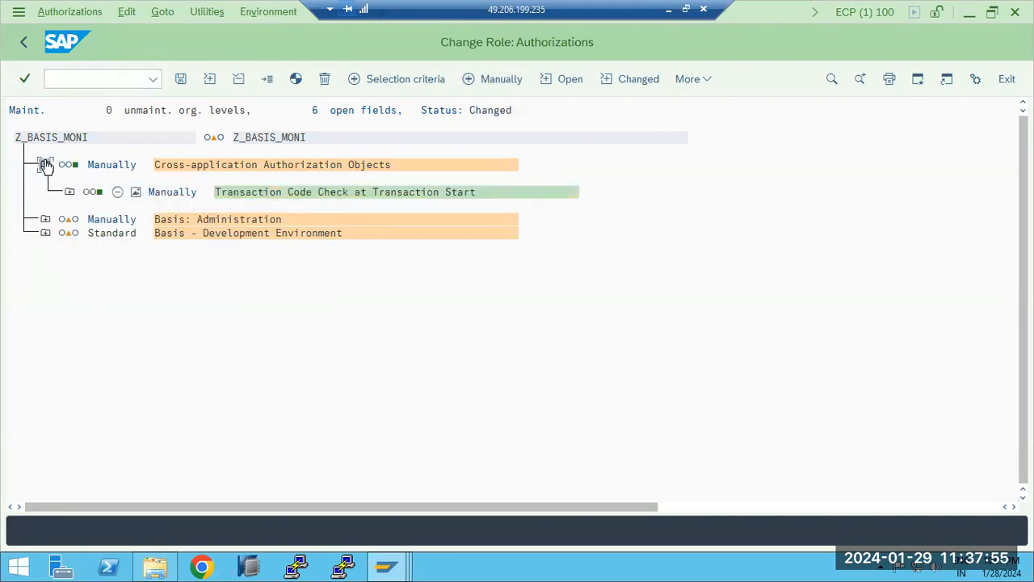
click(45, 219)
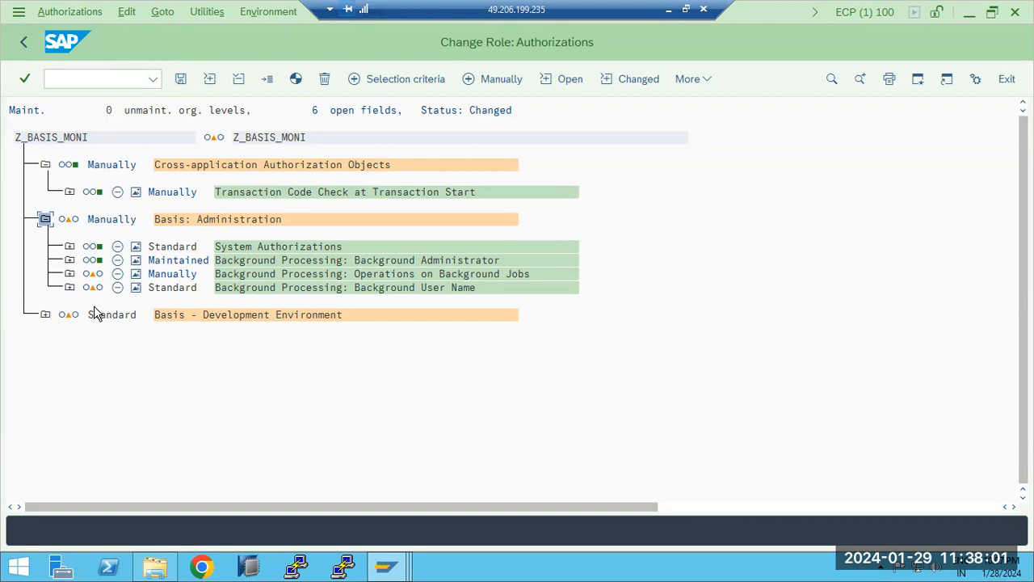
click(70, 274)
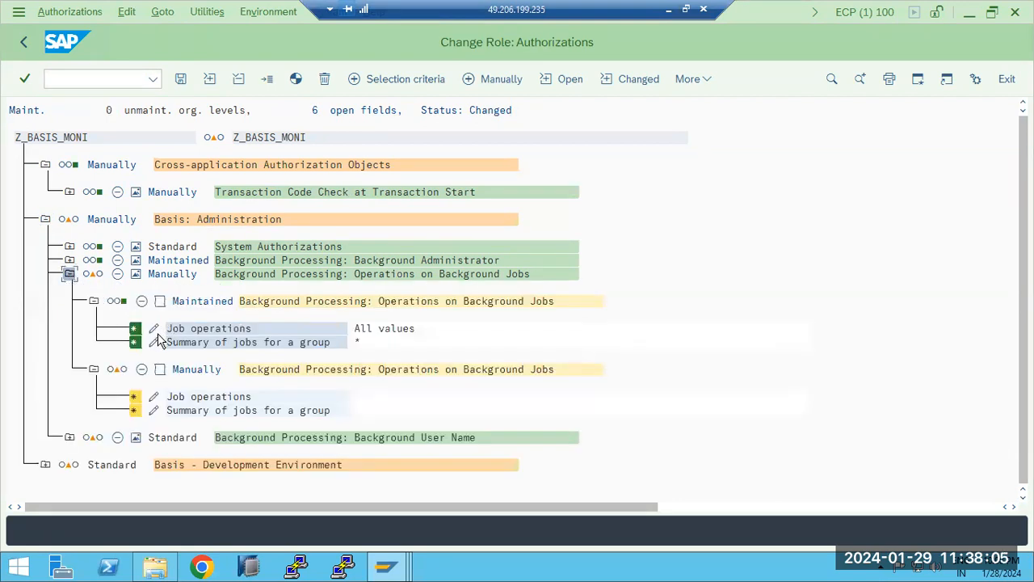
Grant all job operations and full * authorization for job groups in S_BTCH_JOB.
click(153, 398)
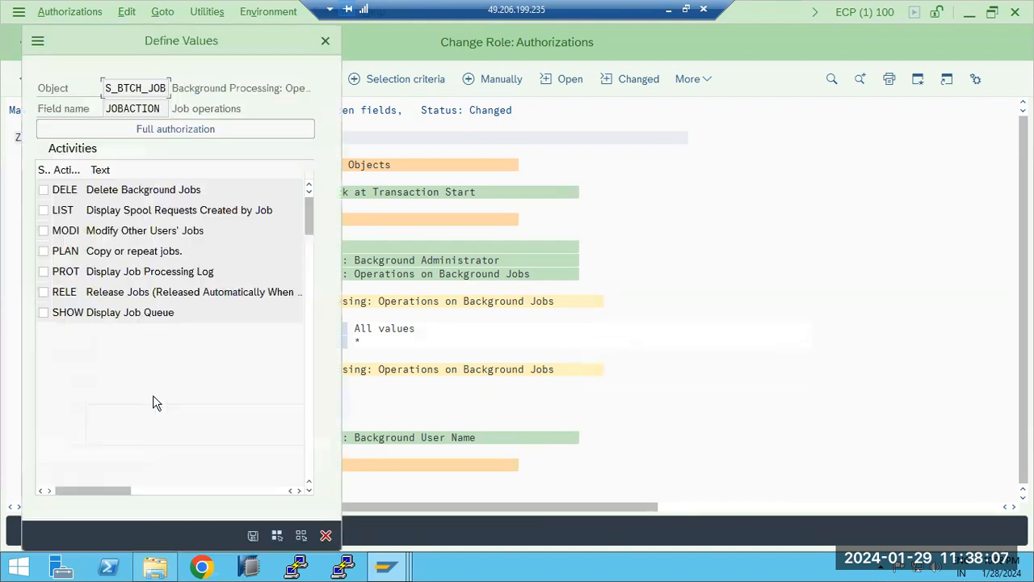
click(119, 128)
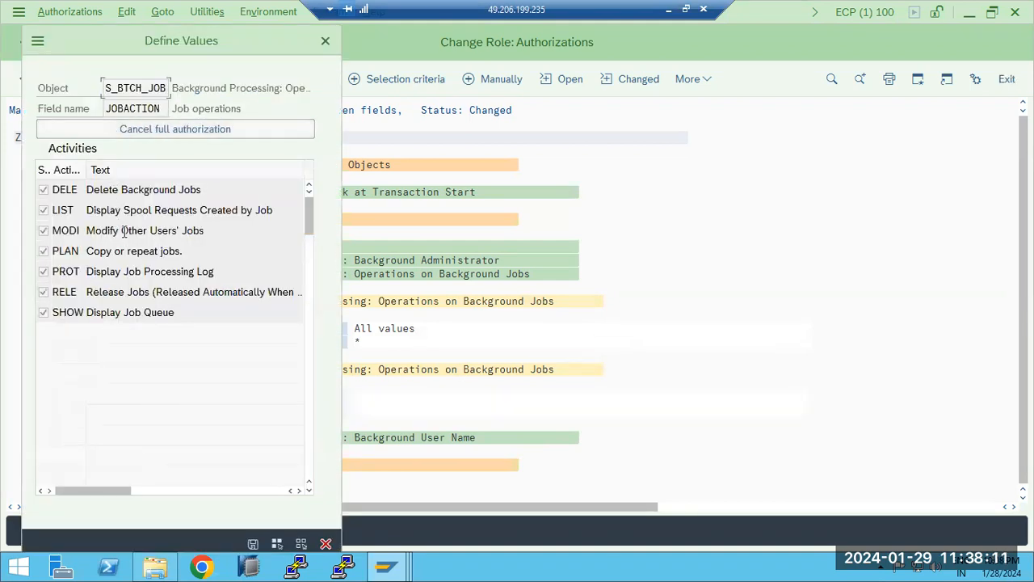
click(254, 543)
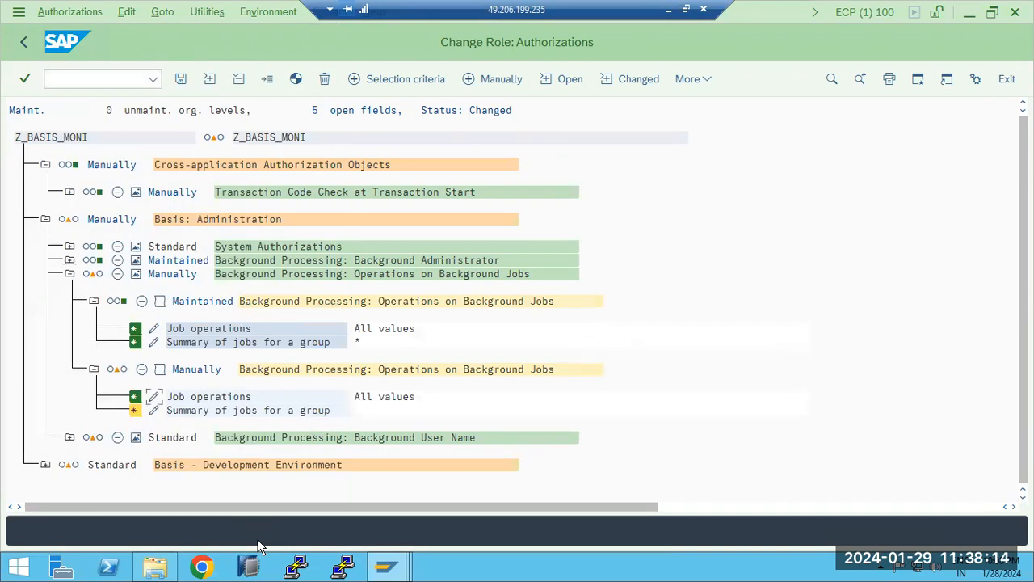
click(153, 412)
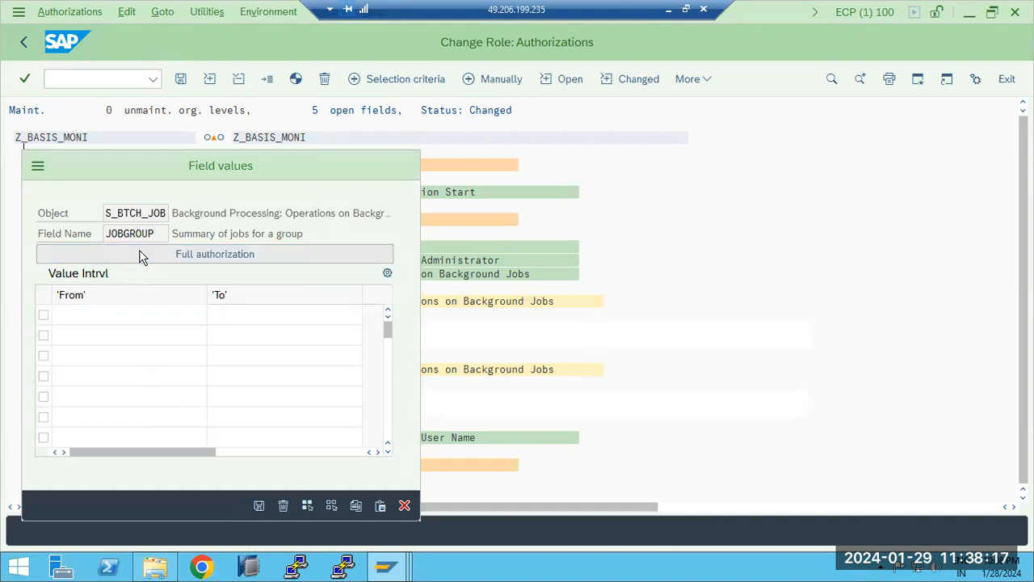
click(139, 256)
click(258, 506)
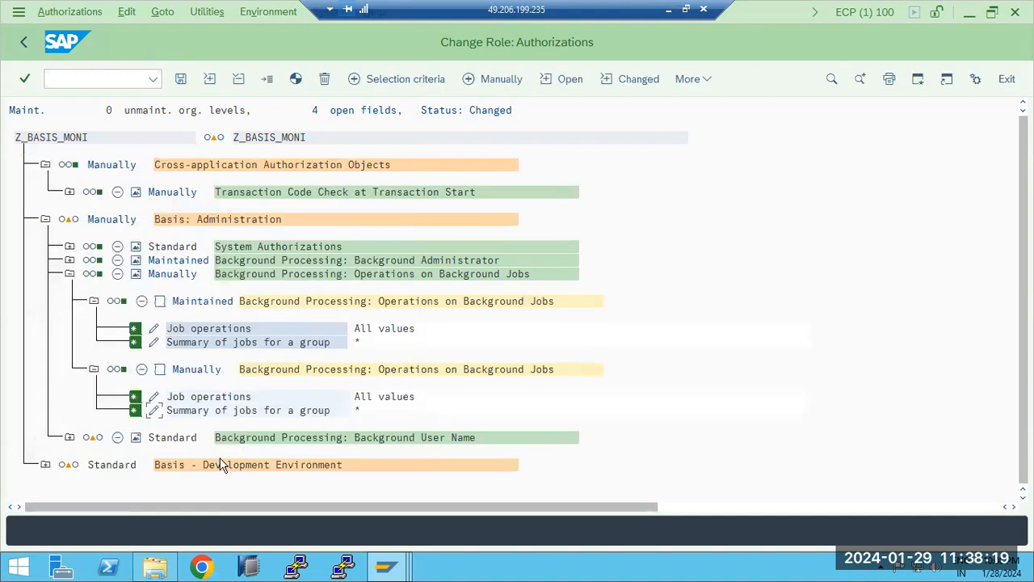
Generate the role's authorization profile and save the authorization data.
click(296, 79)
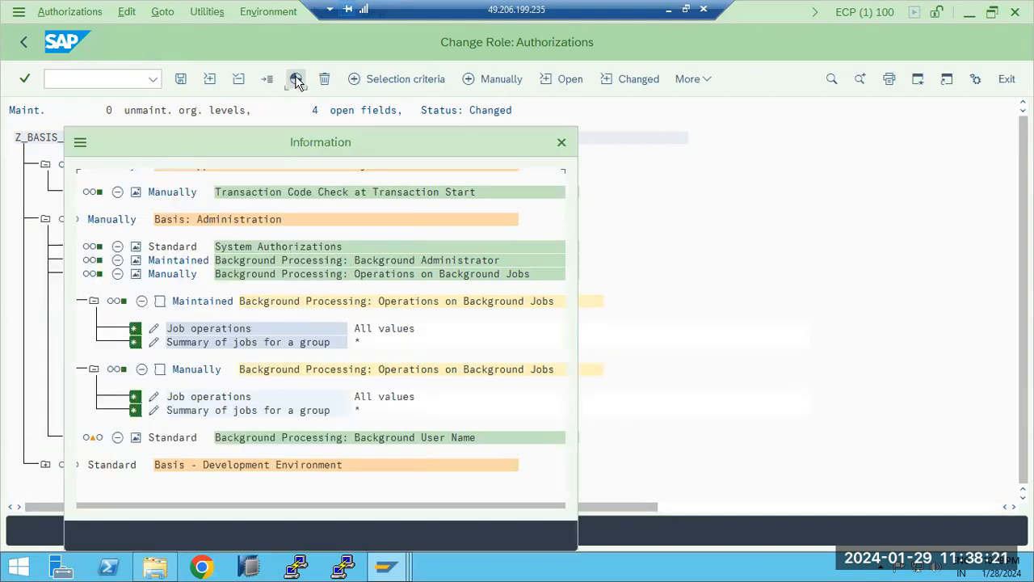
click(488, 534)
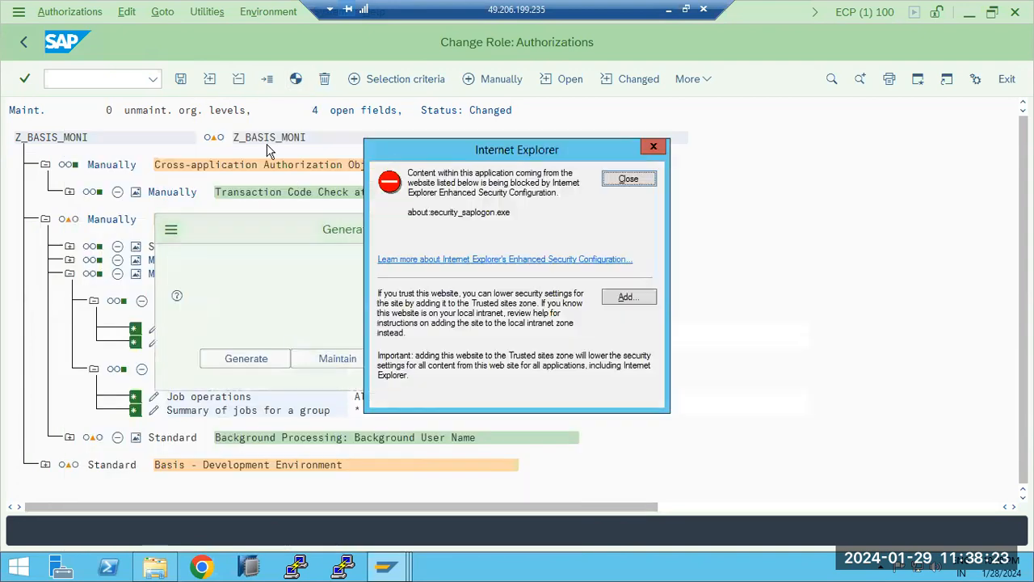
click(242, 358)
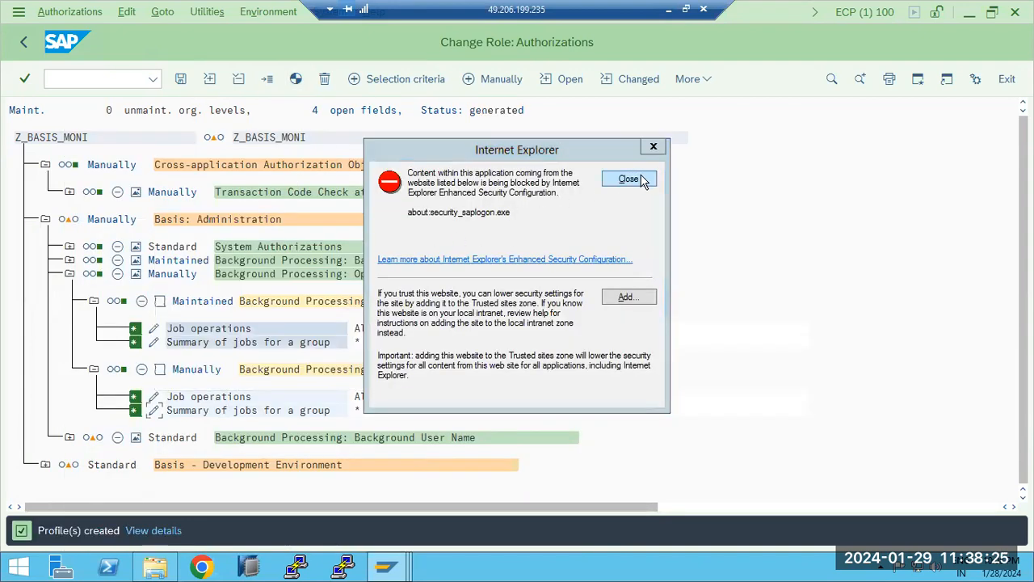
click(629, 179)
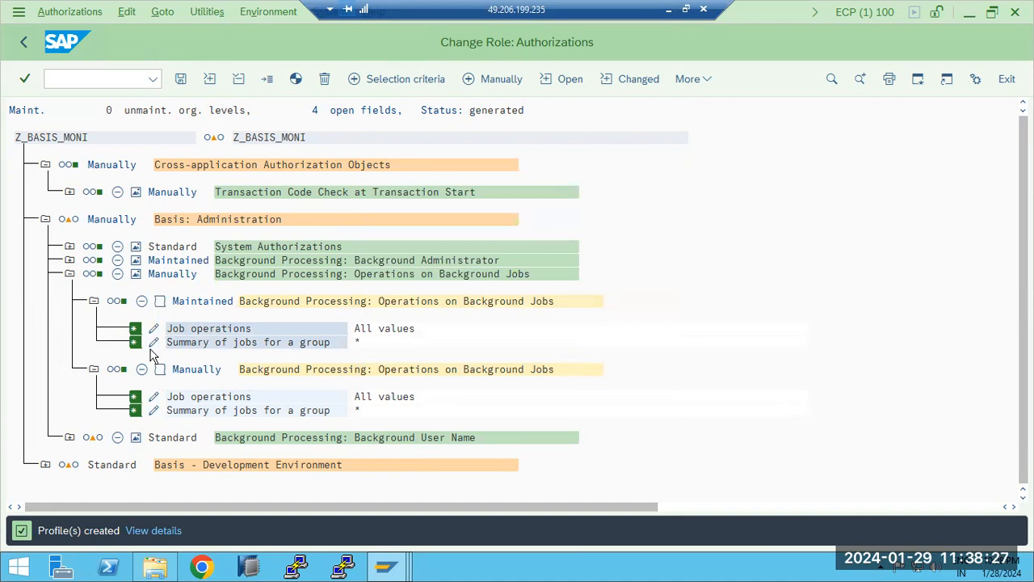
click(179, 83)
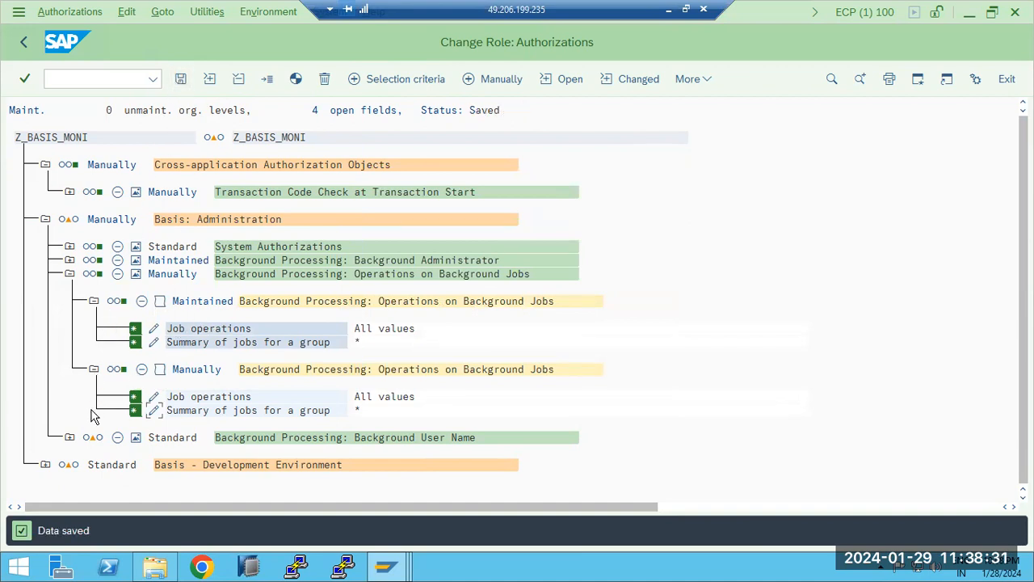
Set Background User Name to full * authorization and save.
click(69, 437)
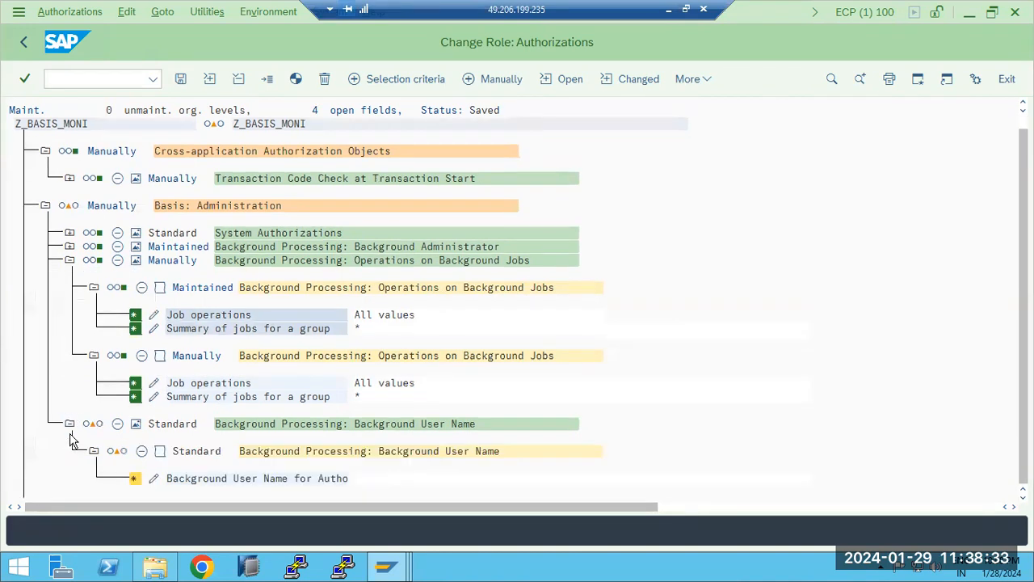
click(156, 465)
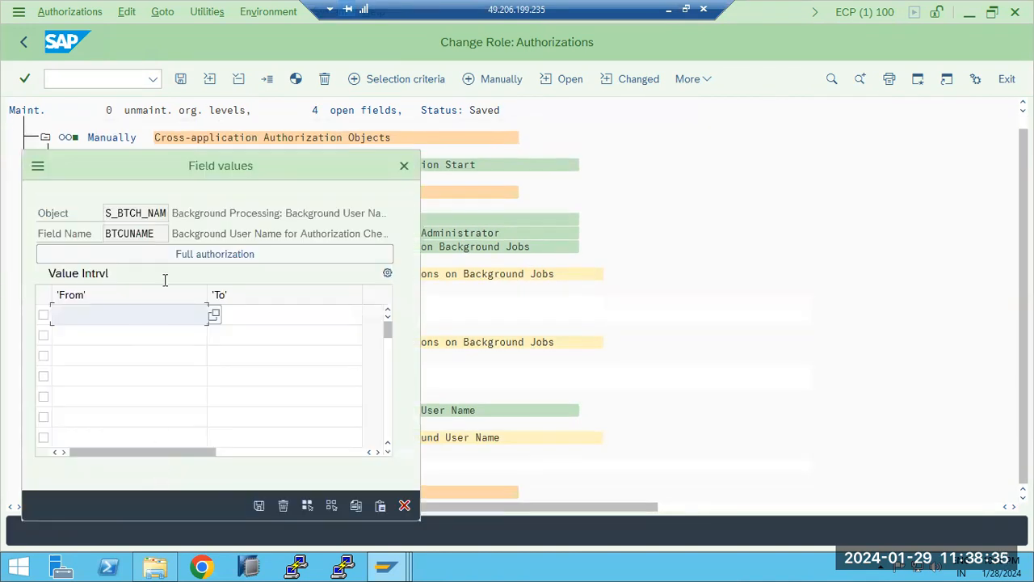
click(181, 253)
click(260, 505)
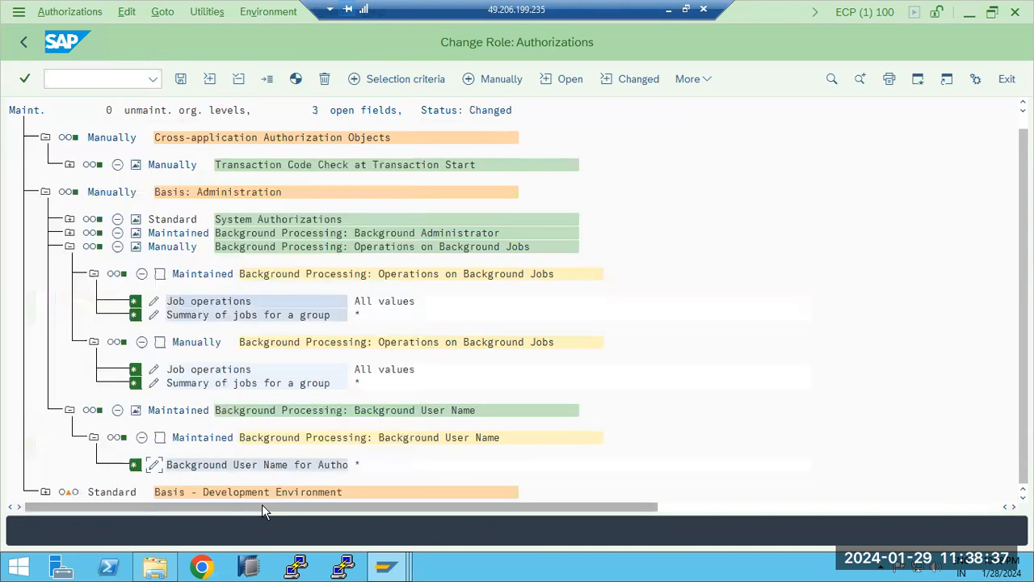
click(182, 78)
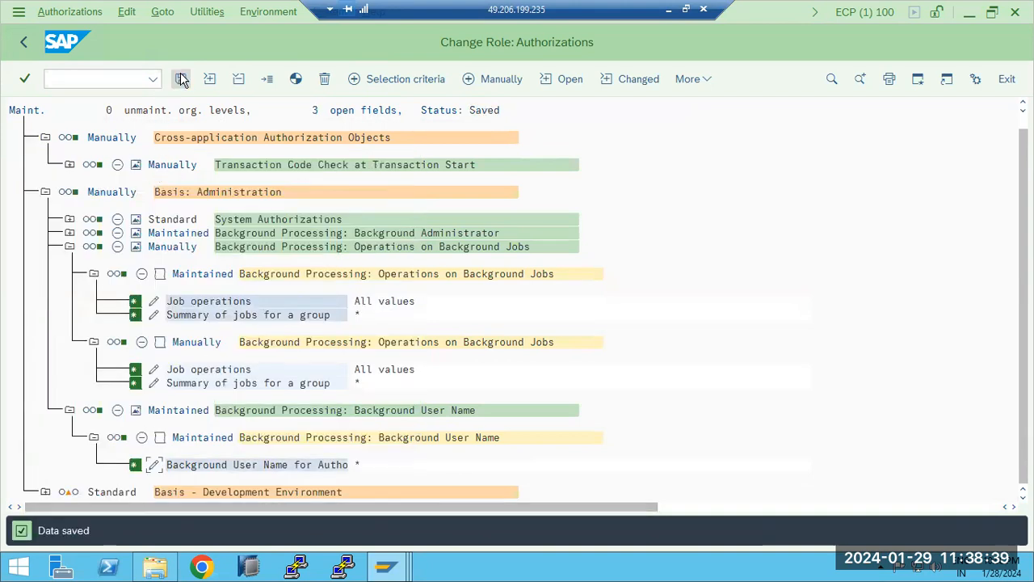
Leave authorization maintenance, regenerating profile T-EP790011, and save role Z_BASIS_MONI on Change Roles.
key(F3)
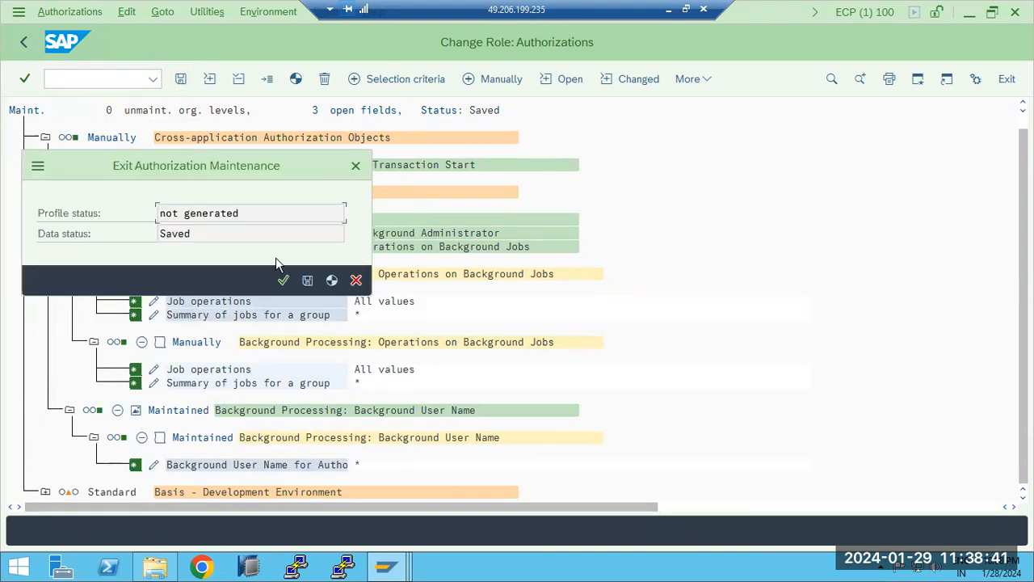
click(331, 280)
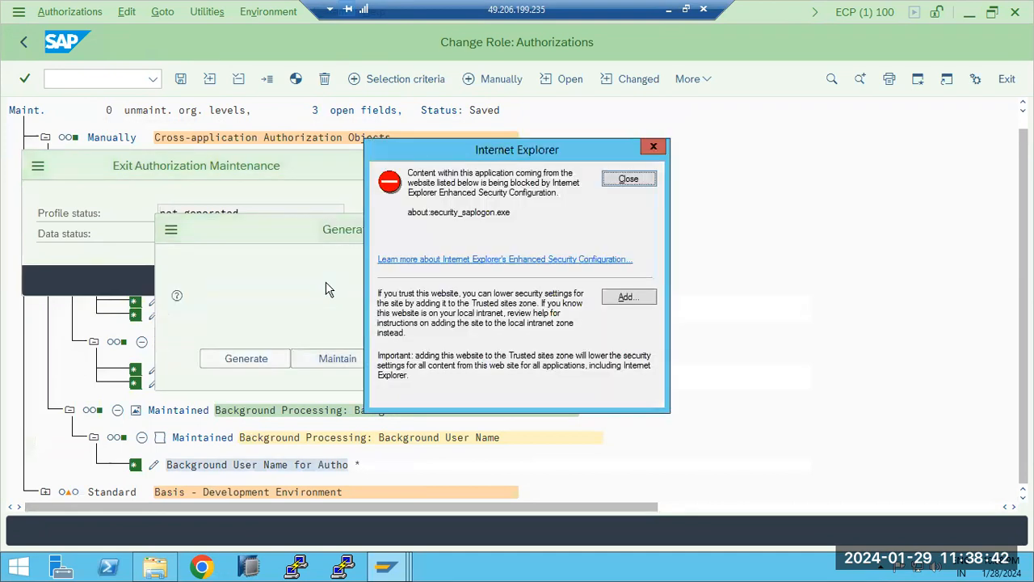
click(269, 361)
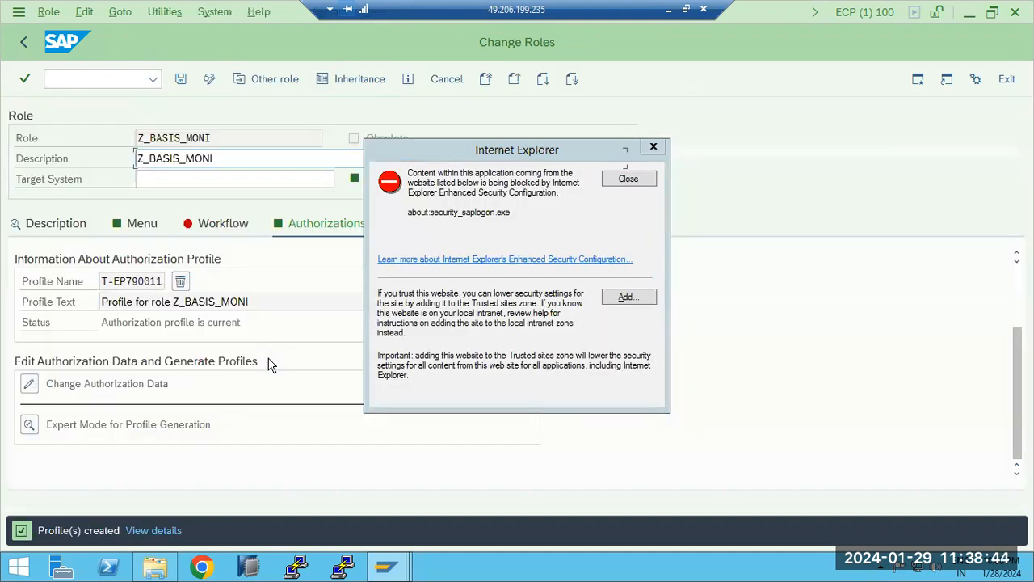
click(614, 179)
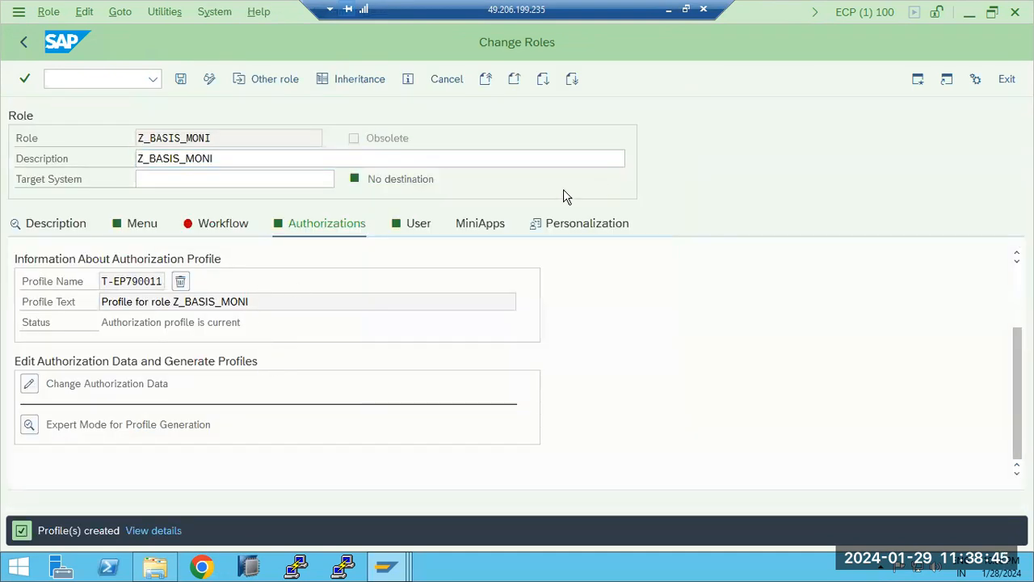
click(180, 78)
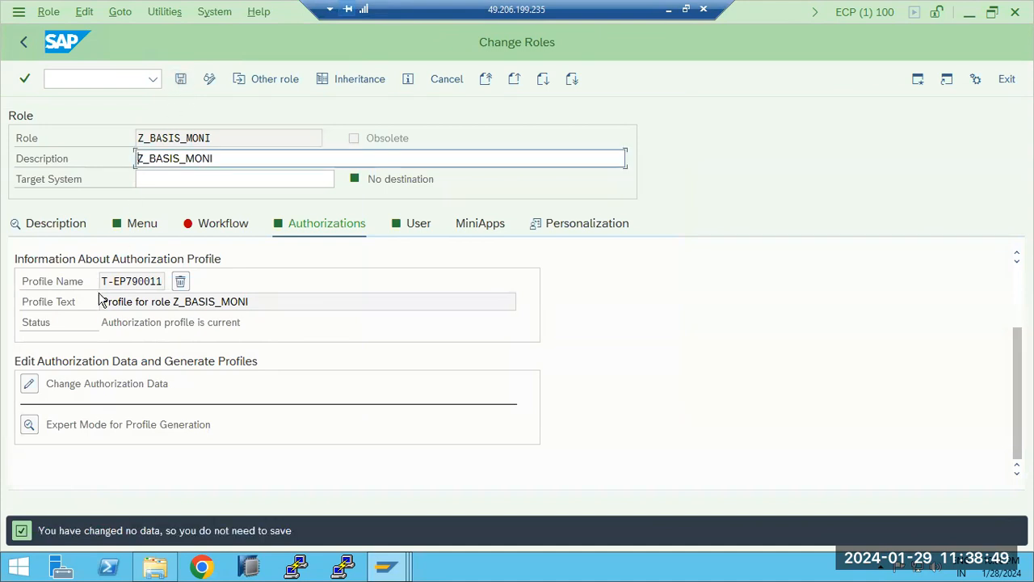
click(394, 569)
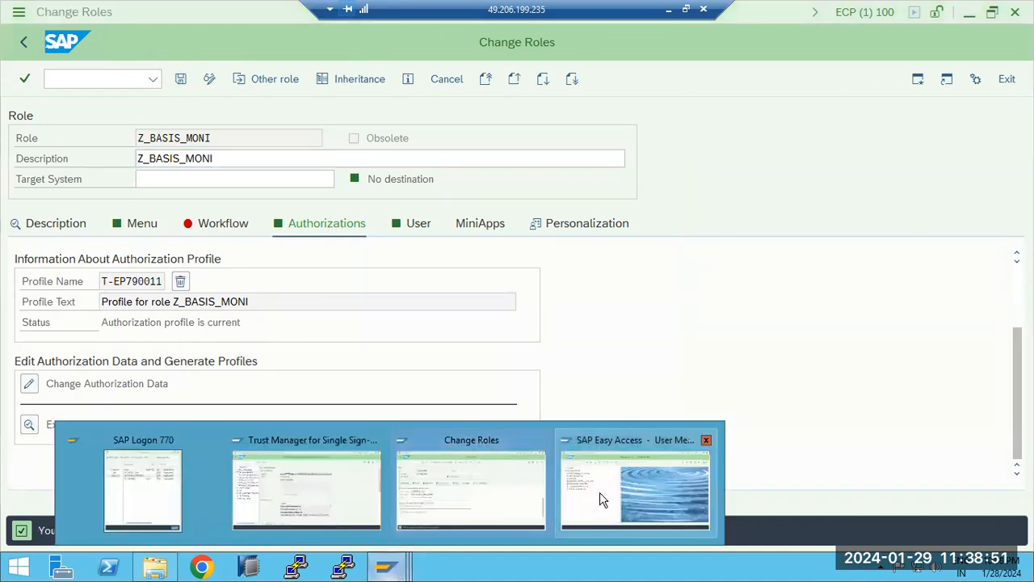
Test SM36 access from Easy Access, then log off the session.
click(599, 492)
text(sm36)
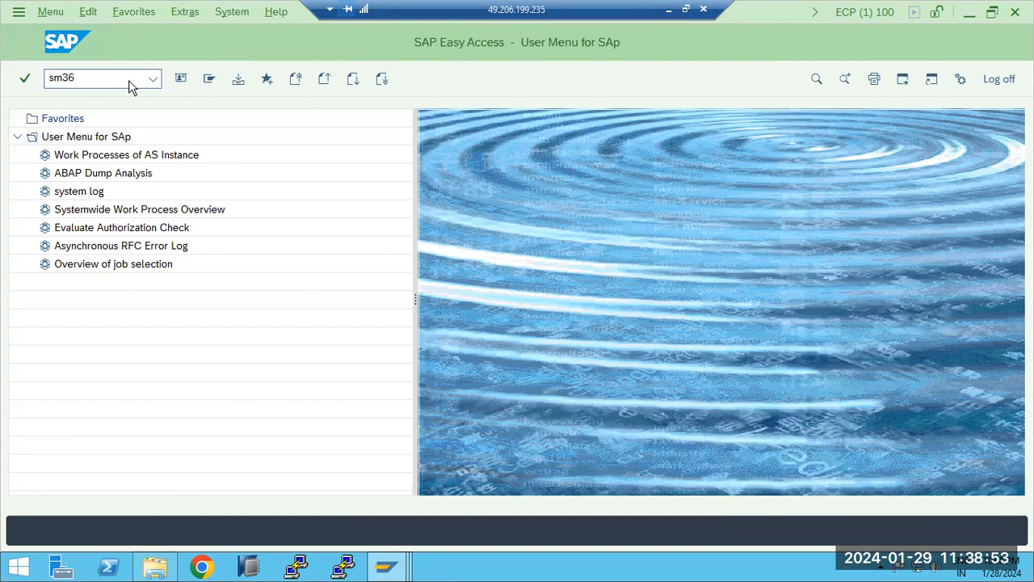
key(Return)
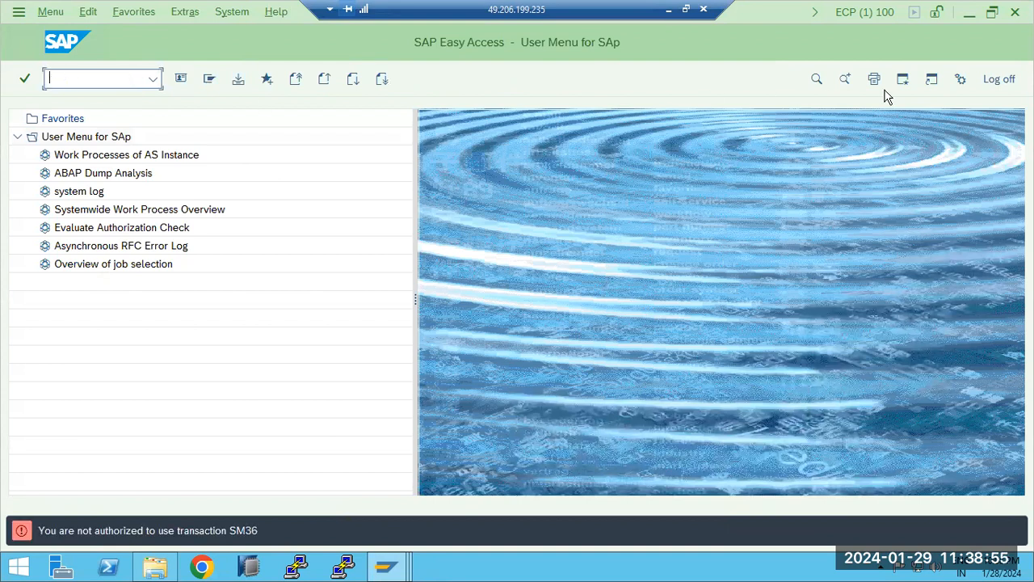
click(999, 79)
click(164, 343)
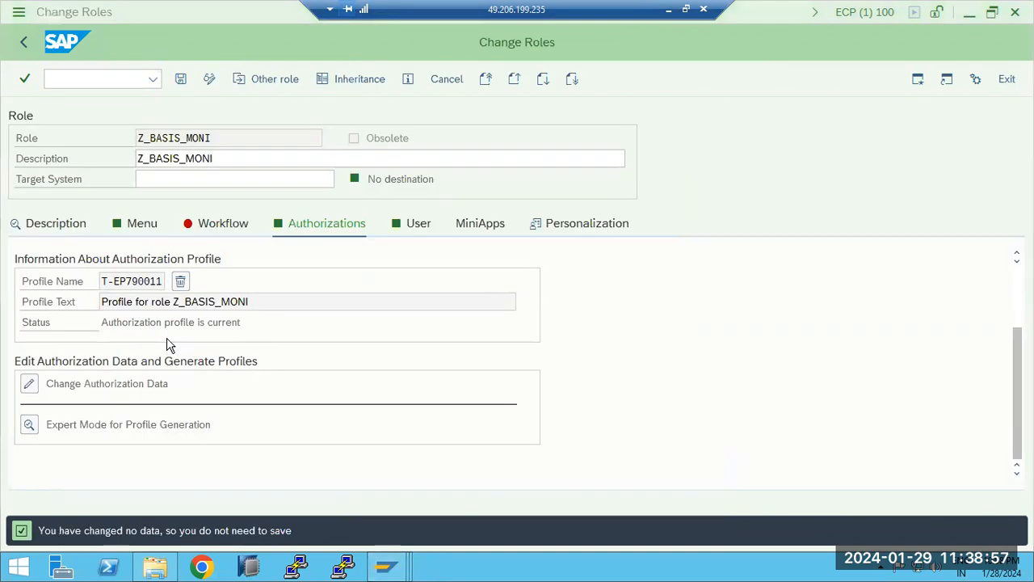
Log back on to ECC production client 100 as the demo user, resubmitting after the error.
mouse_move(386, 565)
click(210, 485)
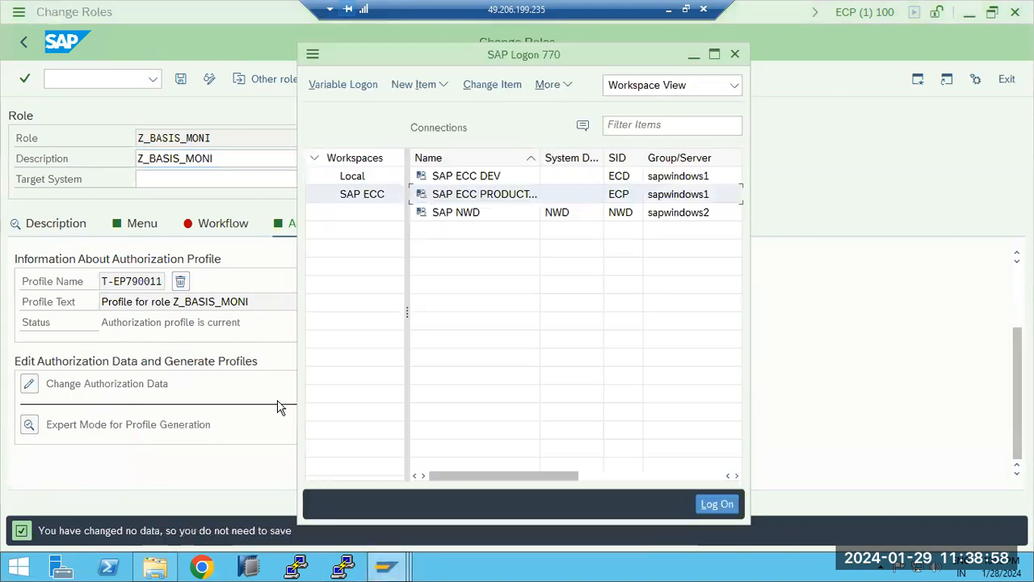
double_click(452, 195)
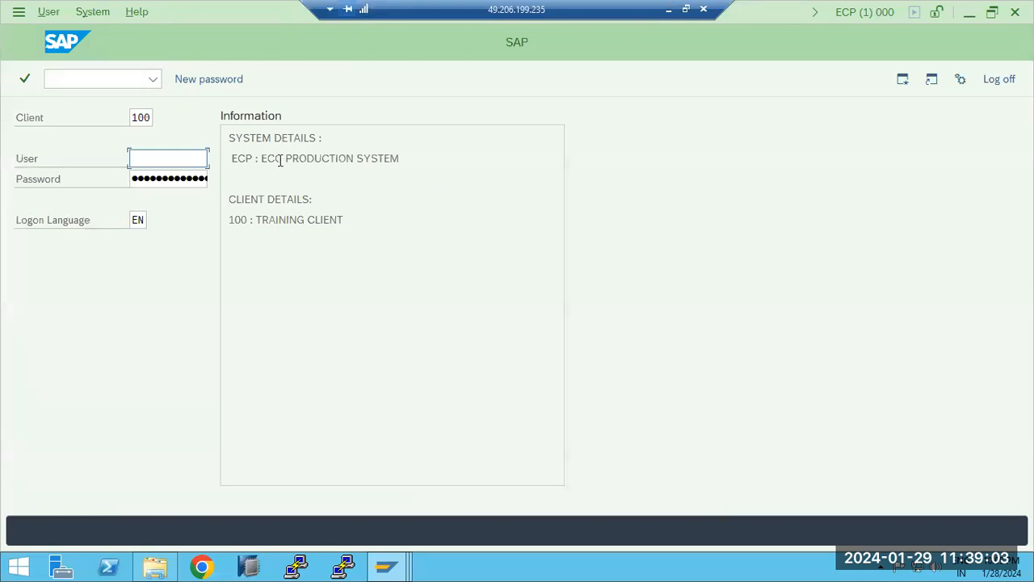
text(de)
click(161, 181)
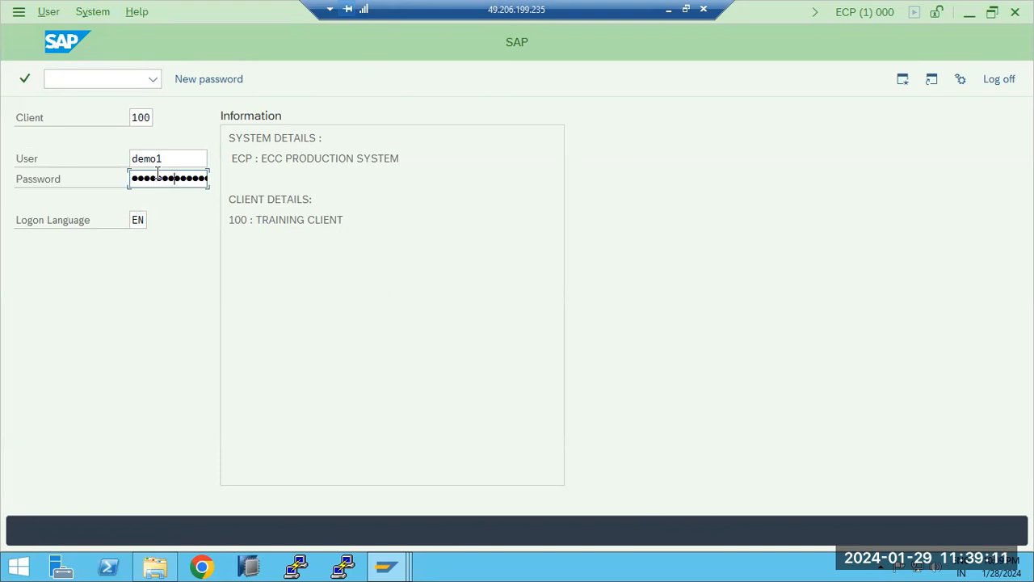
key(Return)
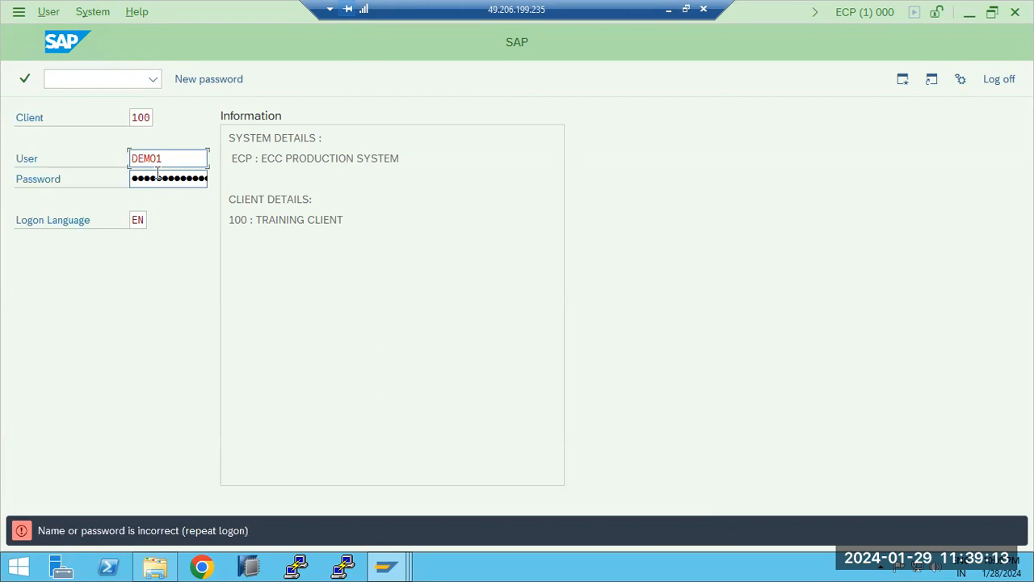
key(Tab)
key(Return)
key(Return)
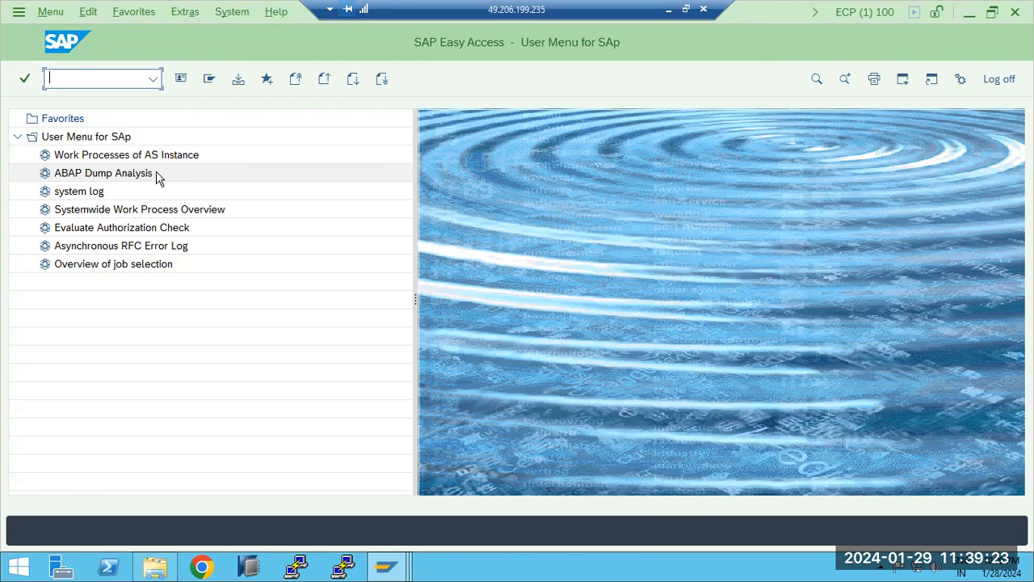
Check the job selection overview, then try /nsm36 and get the not-authorized message.
double_click(90, 267)
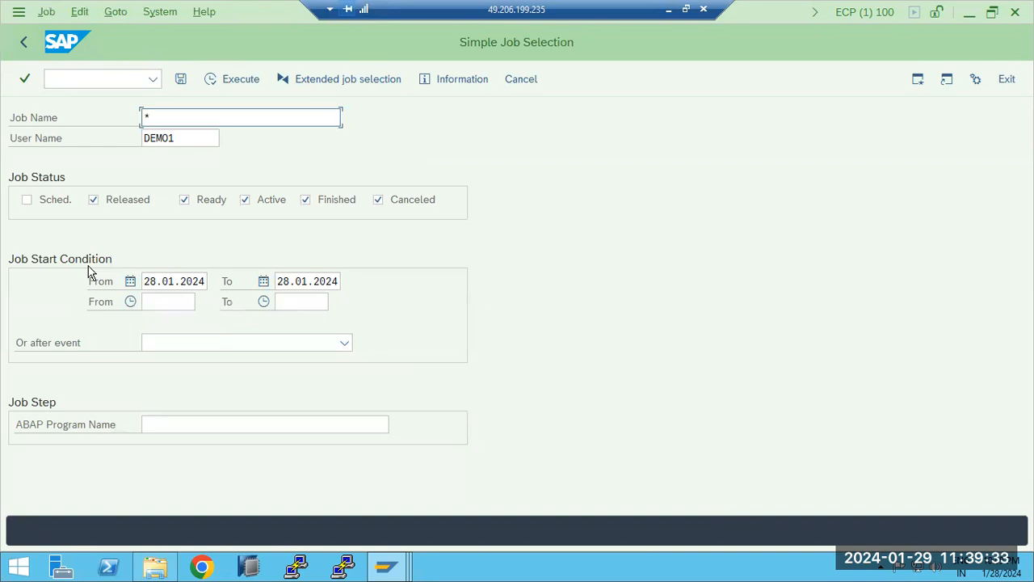
click(93, 78)
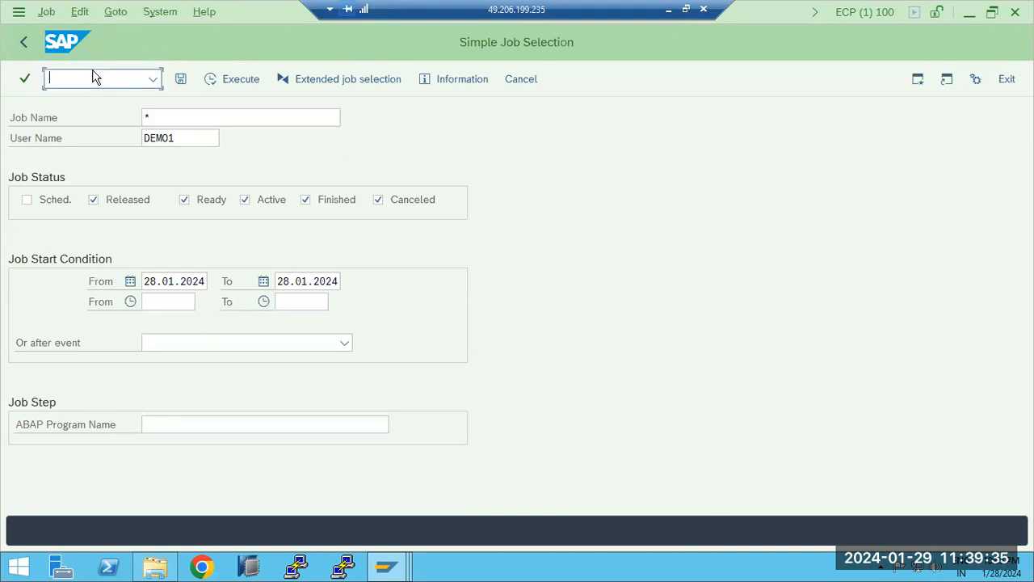
text(/nsm36)
key(Return)
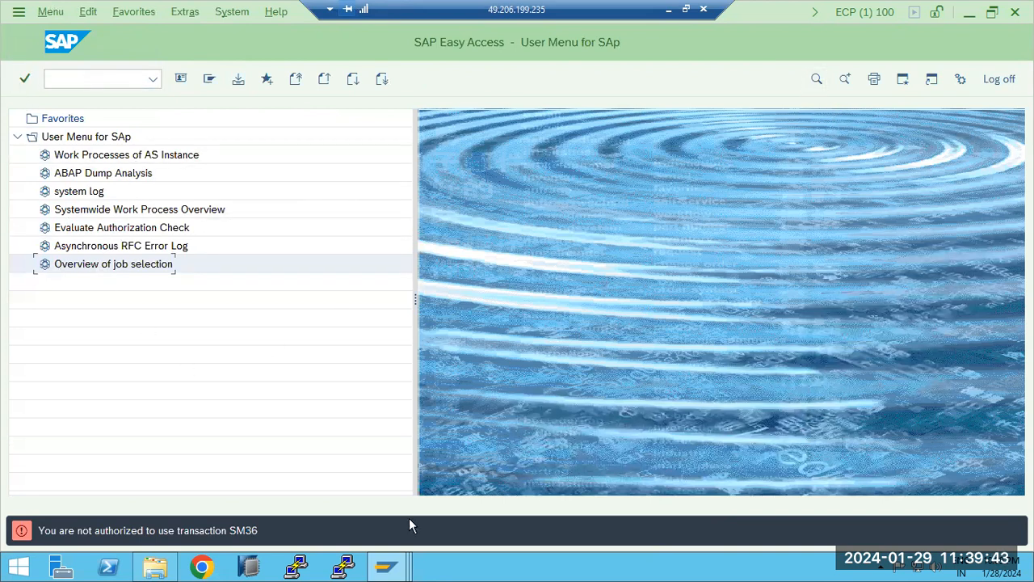
click(389, 571)
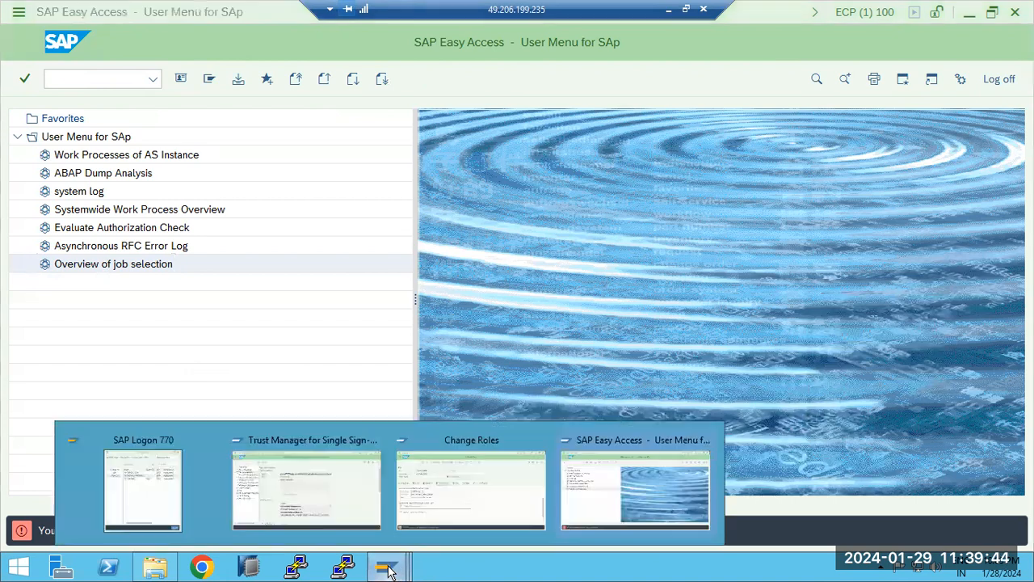
In SU01, check the demo user's lock status and confirm it is not locked.
click(429, 509)
click(23, 44)
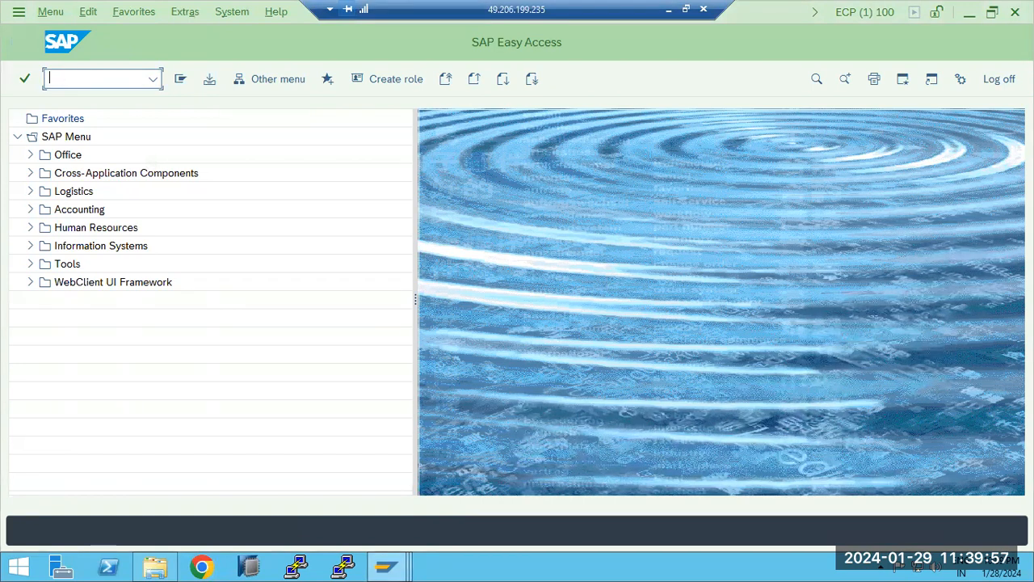
text(01)
key(Return)
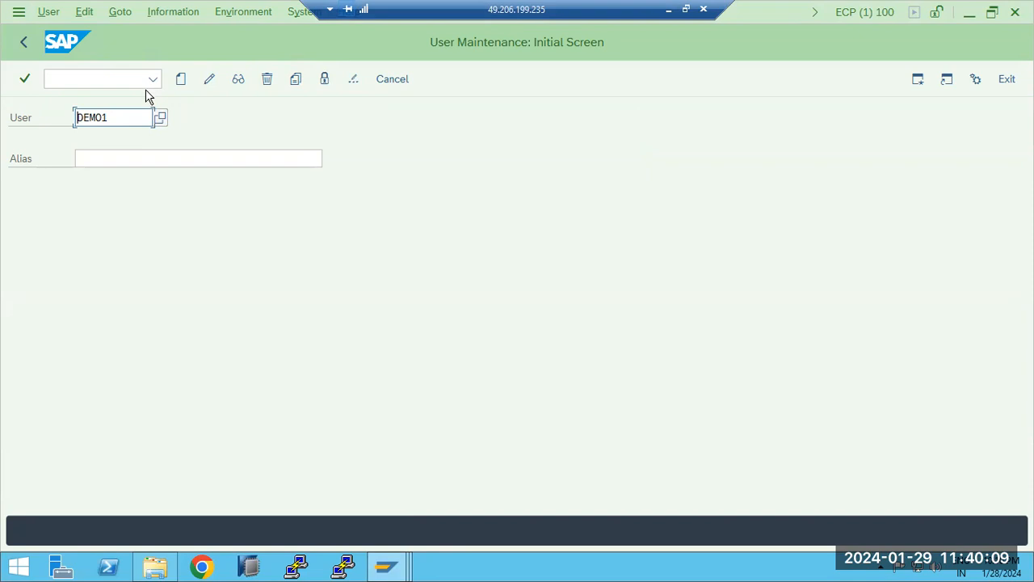
click(324, 79)
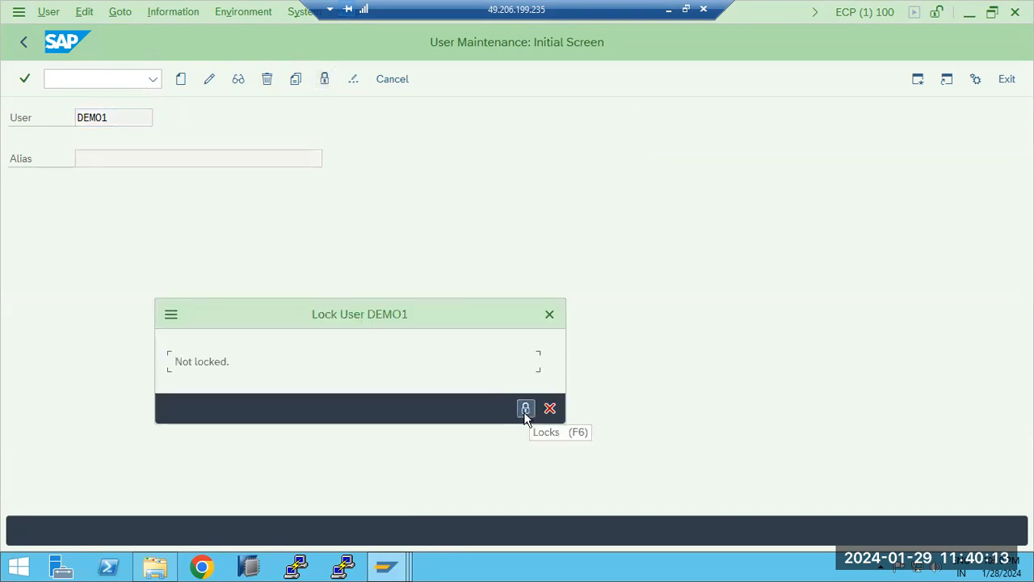
click(550, 408)
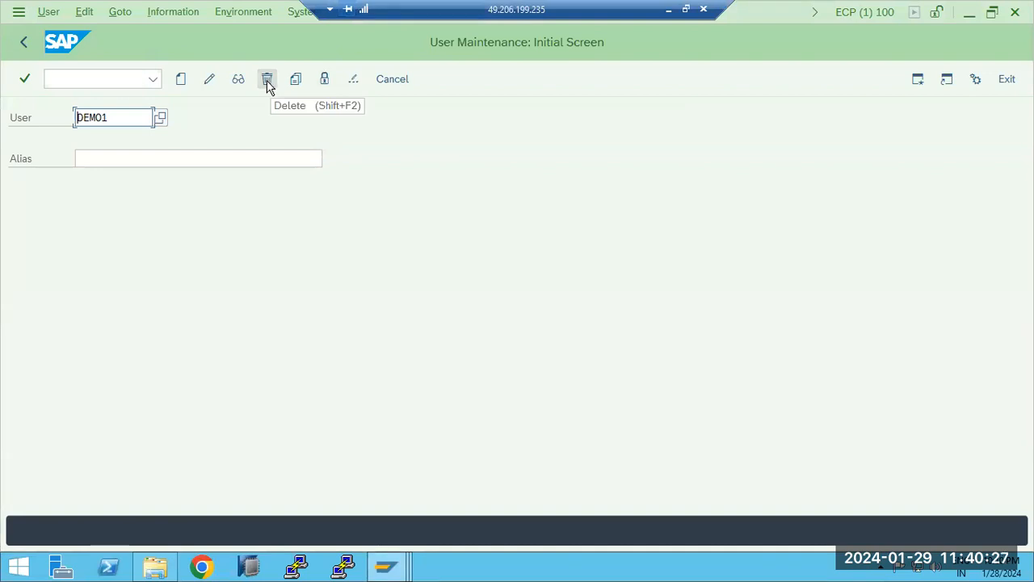
Open the SU10 mass user maintenance screen.
click(21, 44)
click(56, 84)
text(su10)
key(Return)
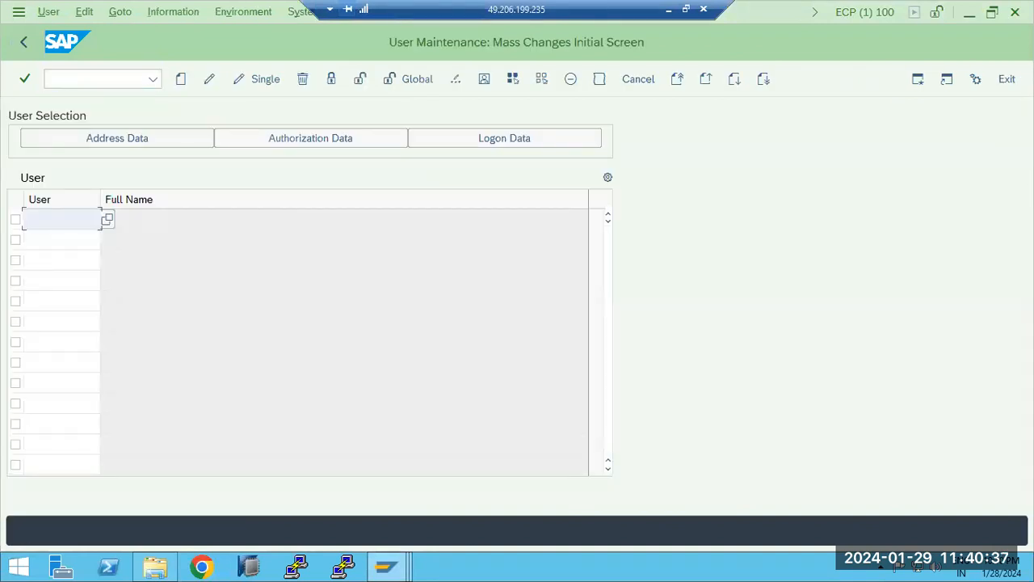
Enter DEMO2 and DEMO3 in the first two User rows.
text(A)
double_click(50, 225)
text(DEMO2)
double_click(51, 225)
click(37, 220)
click(42, 246)
text(DEMO2)
key(BackSpace)
text(3)
Add DEMO4, DEMO5, DEMO6 and DEMO7 to the list and create all six users.
key(Down)
text(DEMO4)
key(Down)
text(DEMO)
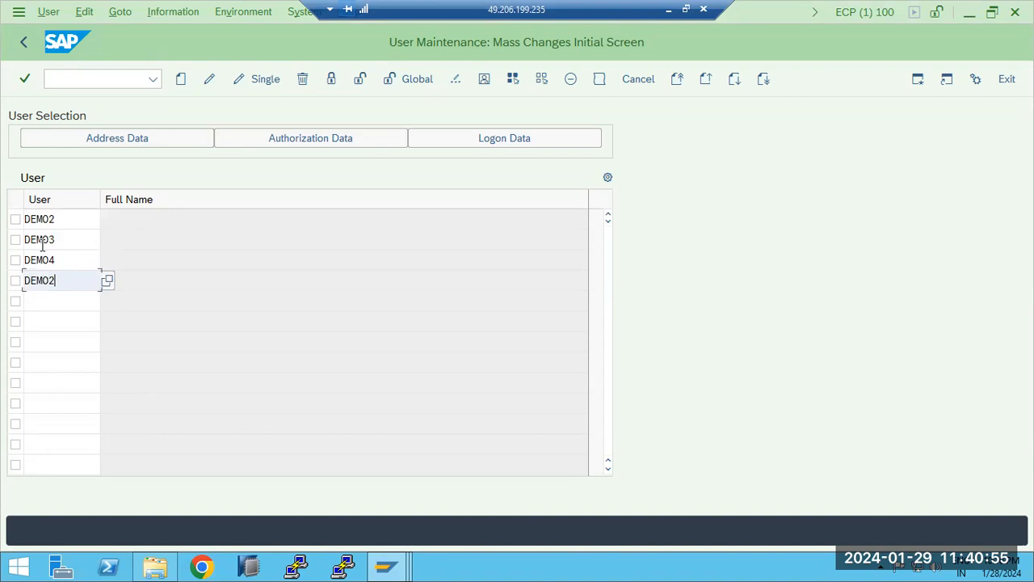
text(5)
key(Down)
text(DEMO2)
key(BackSpace)
text(6)
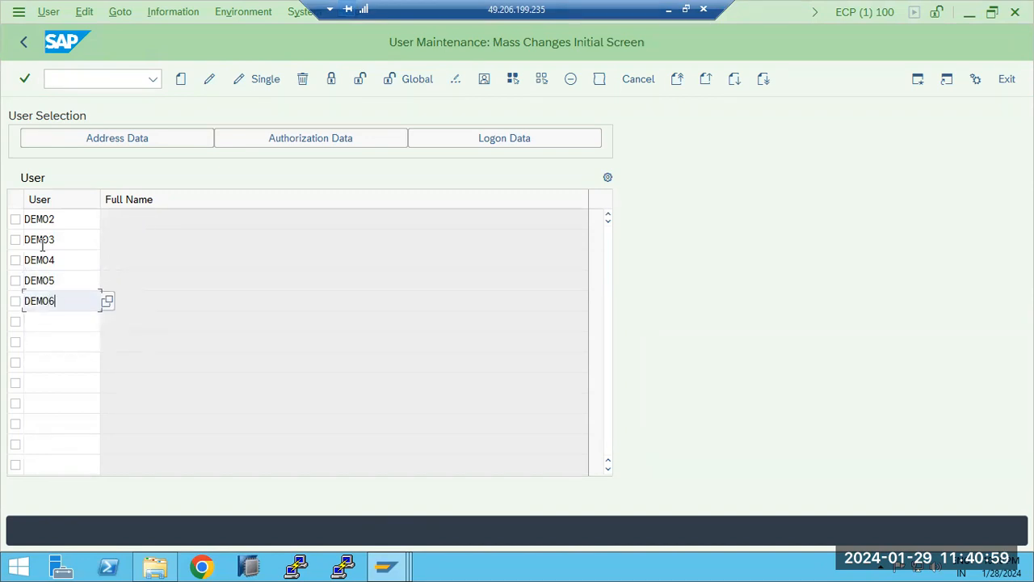
key(Down)
text(DEMO7)
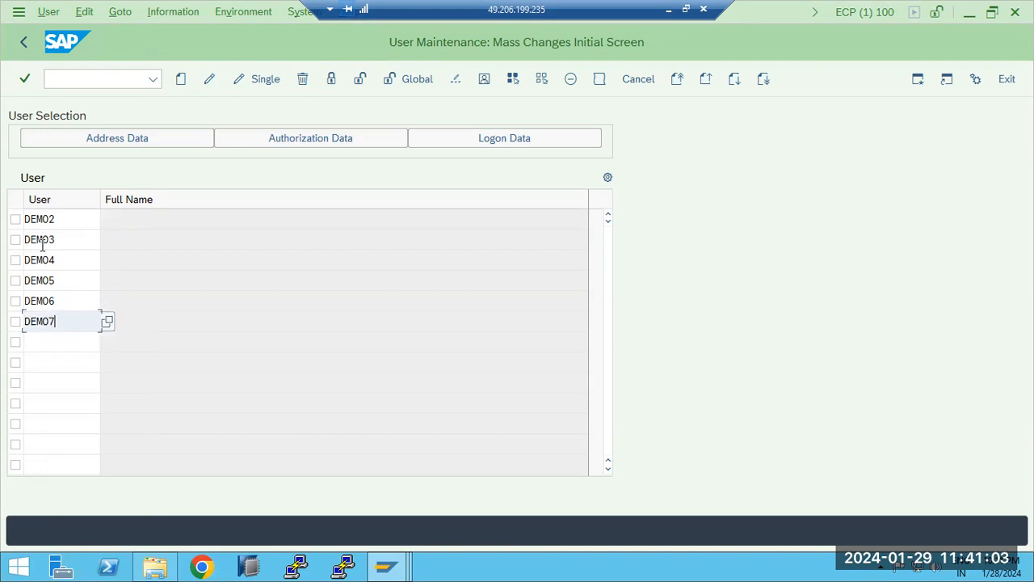
click(180, 80)
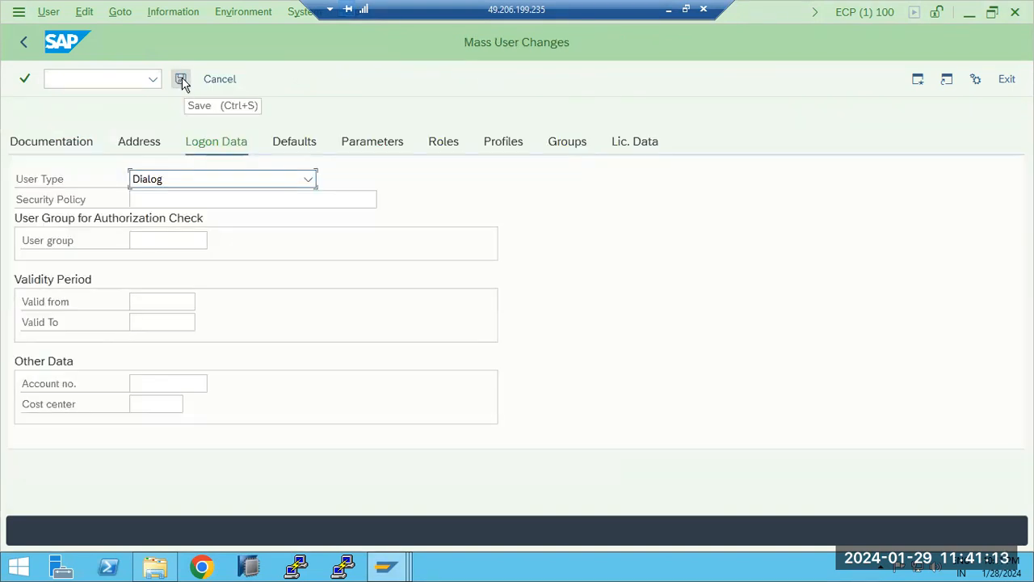
Save the new users and review the generated-password messages in the log.
click(181, 78)
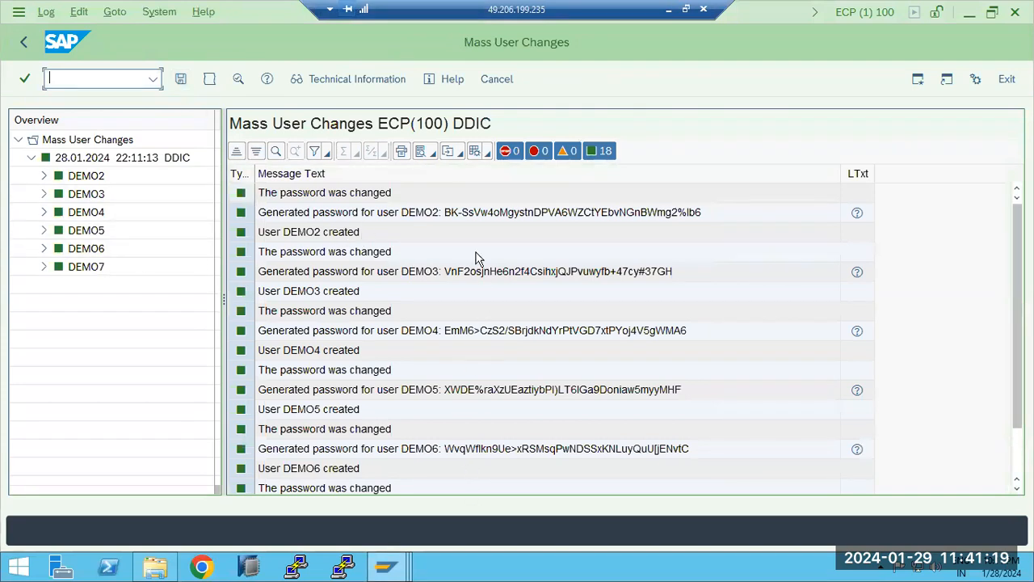
click(468, 218)
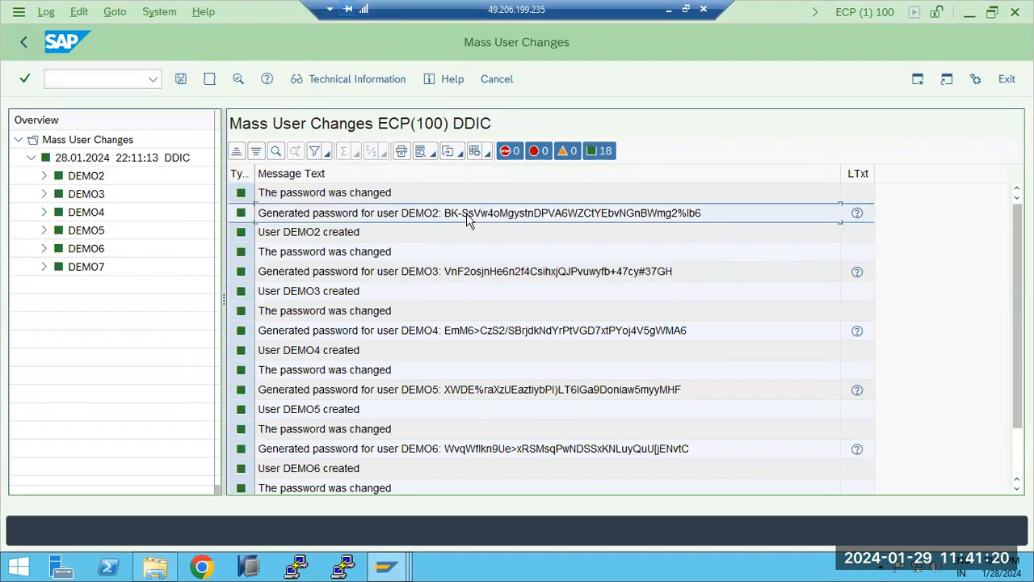
click(465, 270)
click(464, 331)
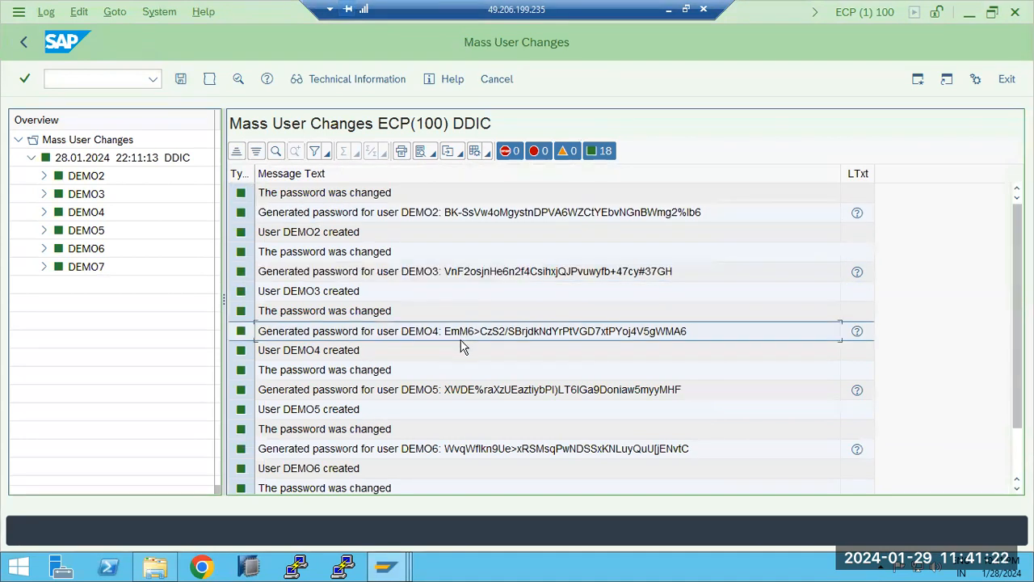
click(465, 390)
click(481, 450)
scroll(484, 321, down, 1)
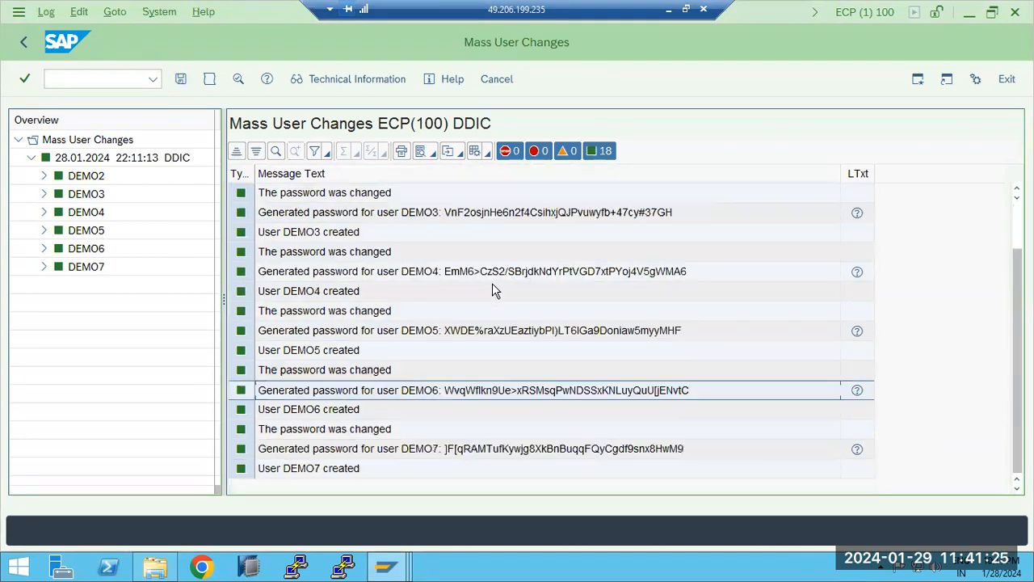
click(417, 450)
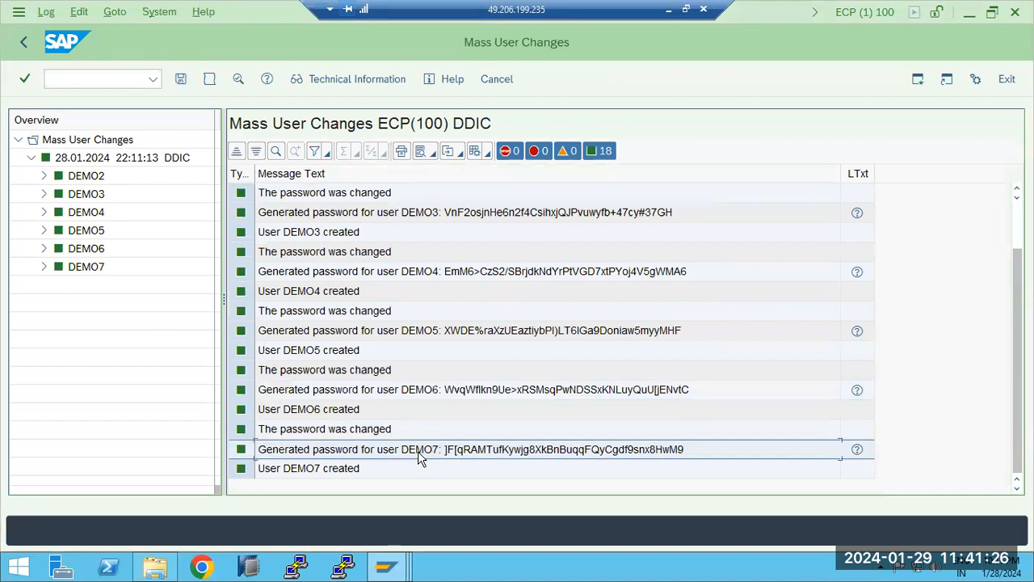
click(419, 391)
click(421, 331)
click(440, 273)
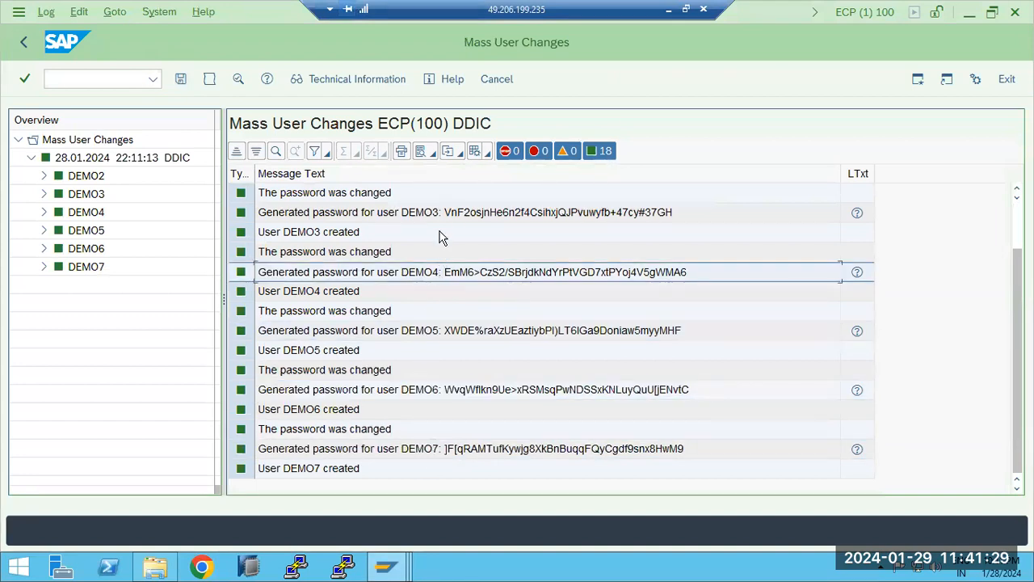
click(439, 213)
scroll(442, 219, up, 1)
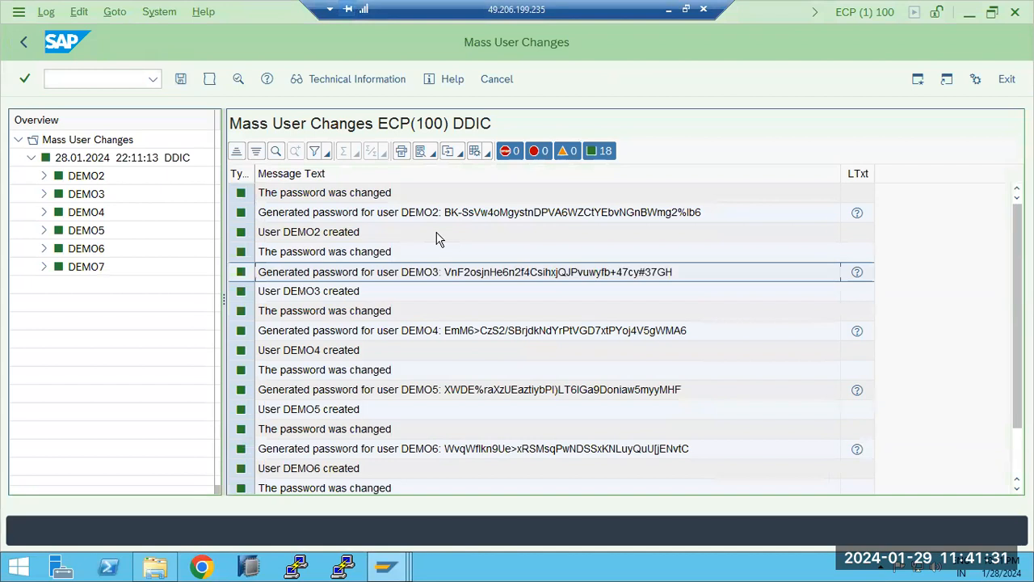
click(442, 214)
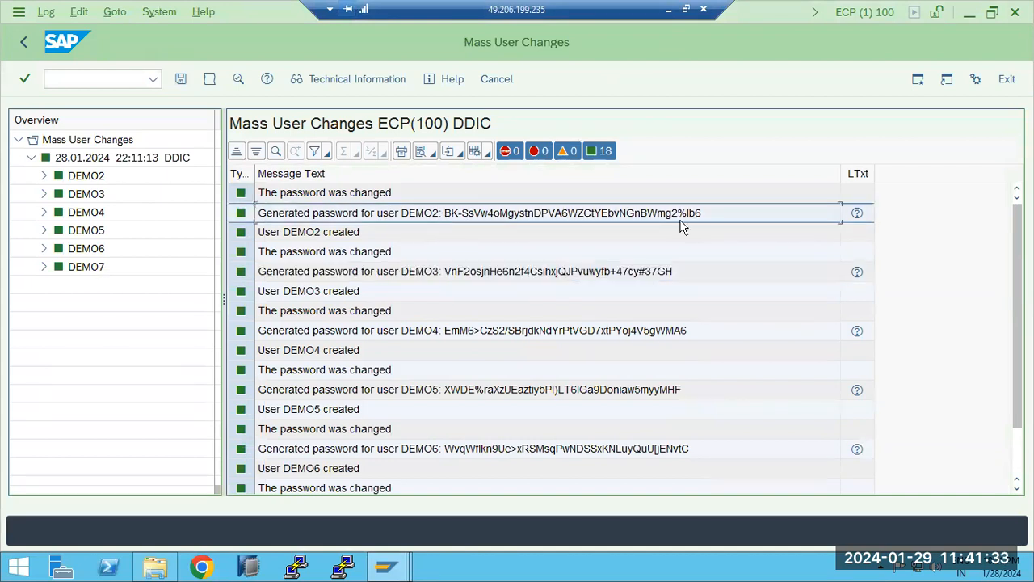
Open the first password's long text, select the generated password, and bring SAP Logon forward.
click(854, 219)
click(627, 179)
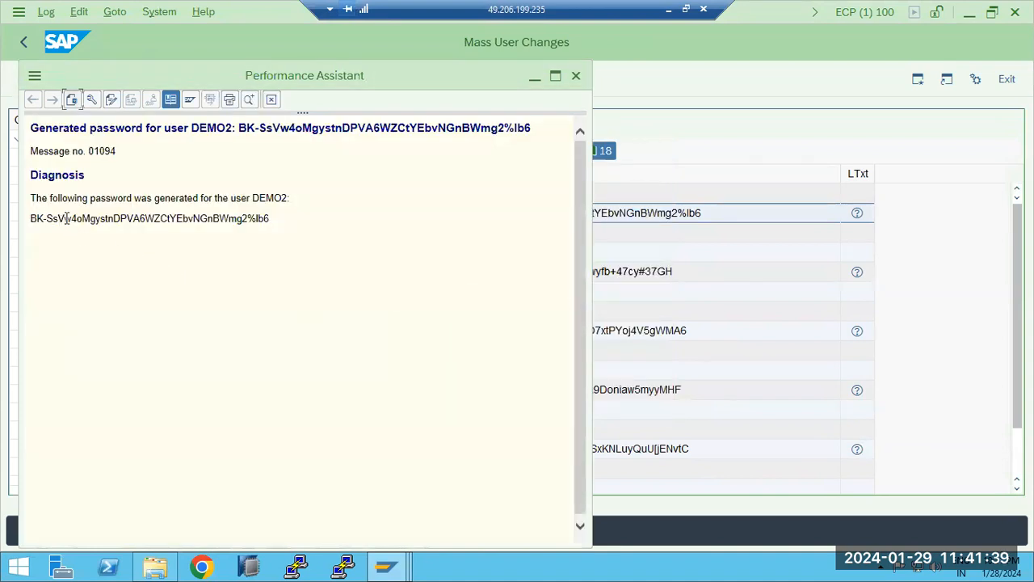
drag(98, 218, 271, 223)
click(31, 216)
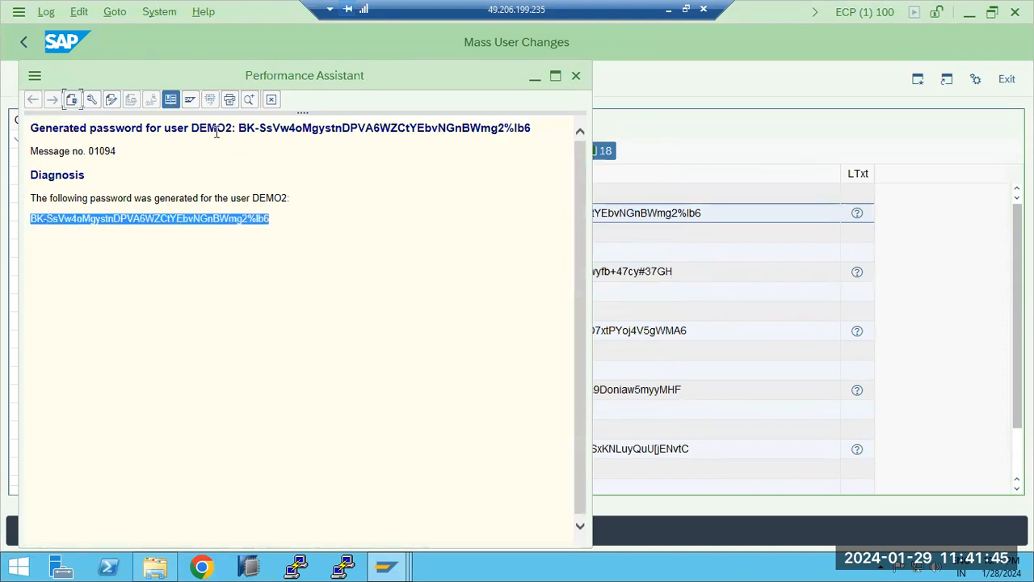
click(386, 568)
click(104, 476)
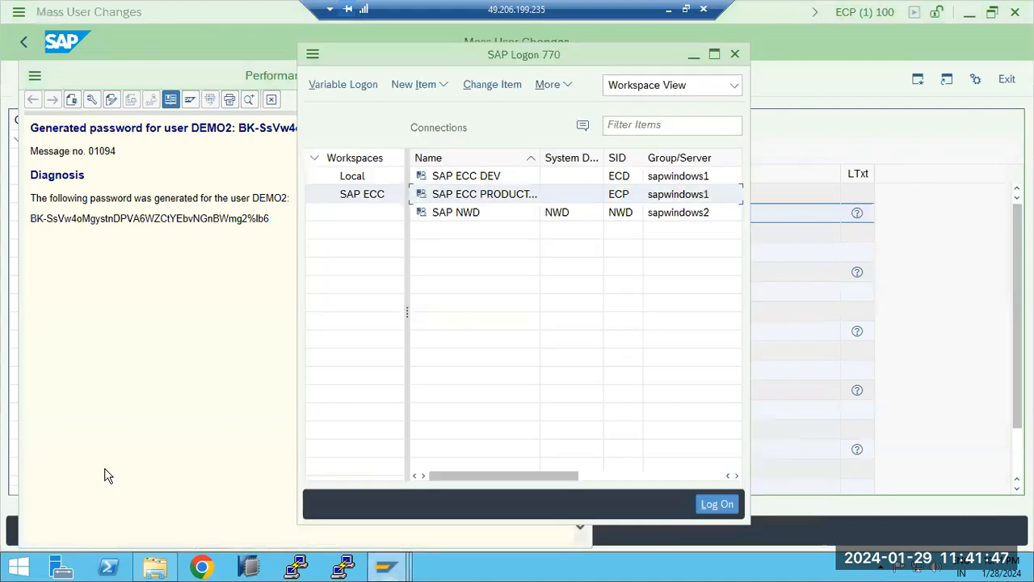
Log on to SAP ECC PRODUCTION as DEMO2 with the initial password and set a new password.
double_click(496, 196)
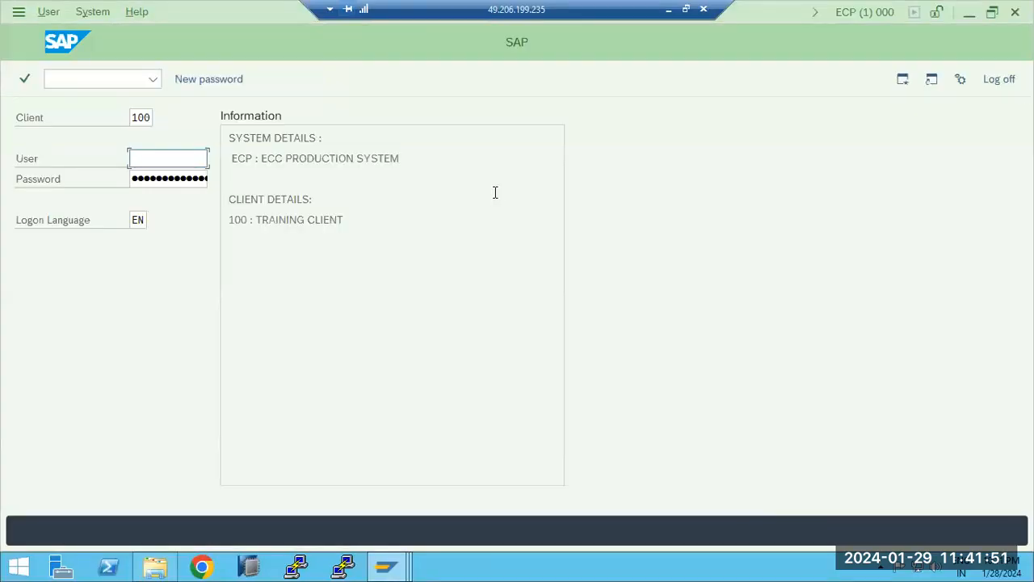
text(demo2)
key(Tab)
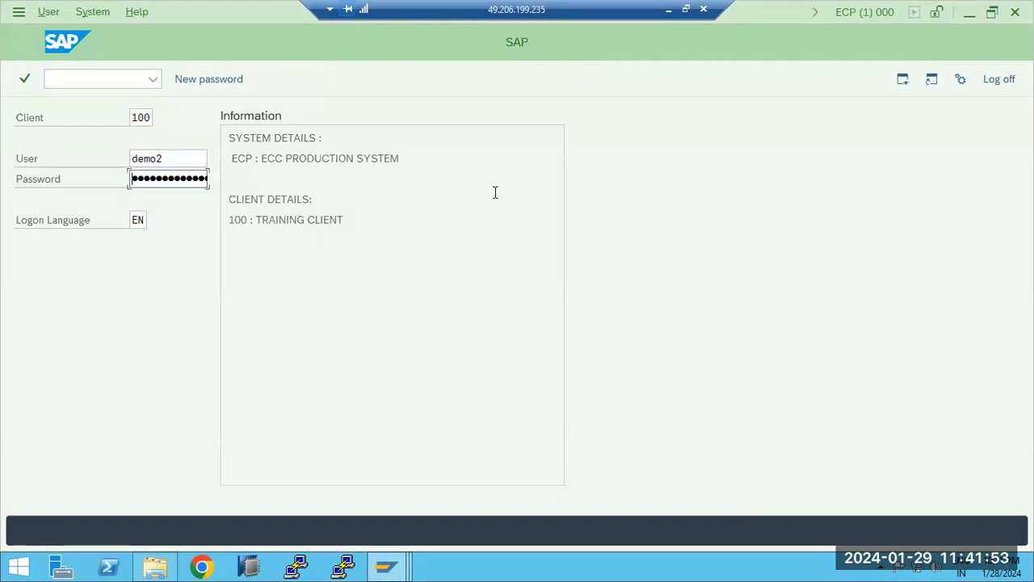
key(Return)
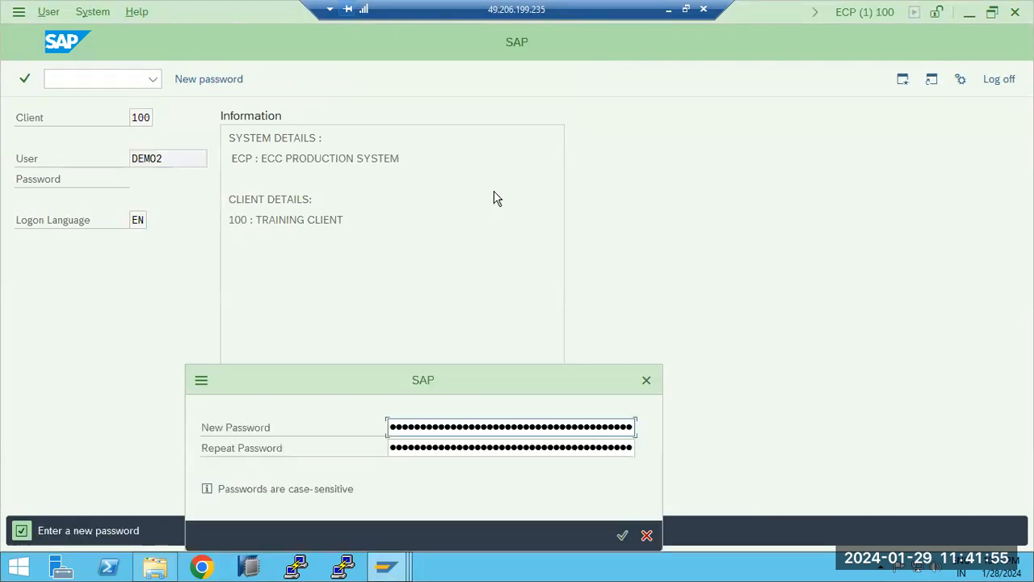
text(••••••••)
key(Tab)
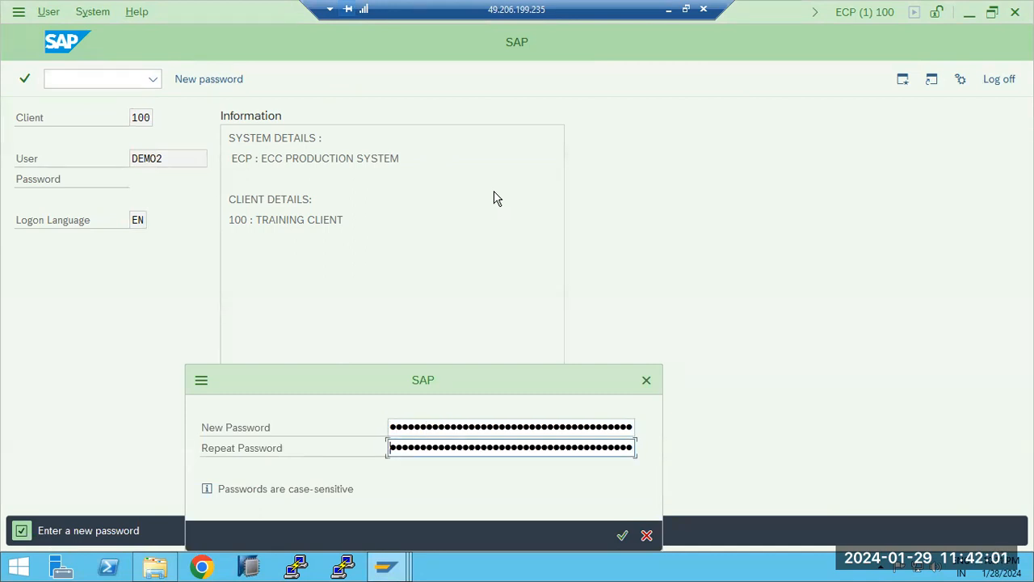
text(••)
key(Return)
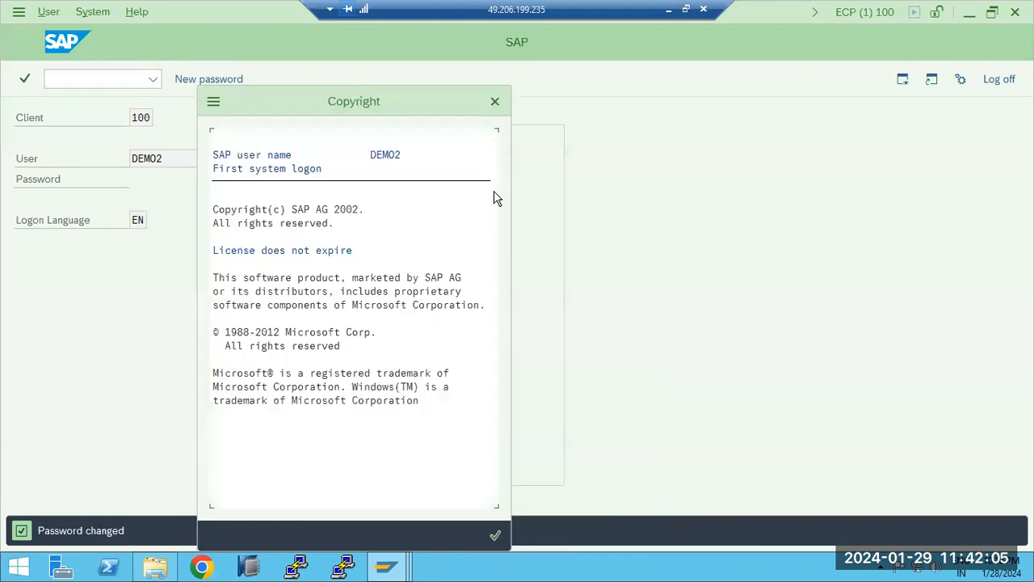
key(Return)
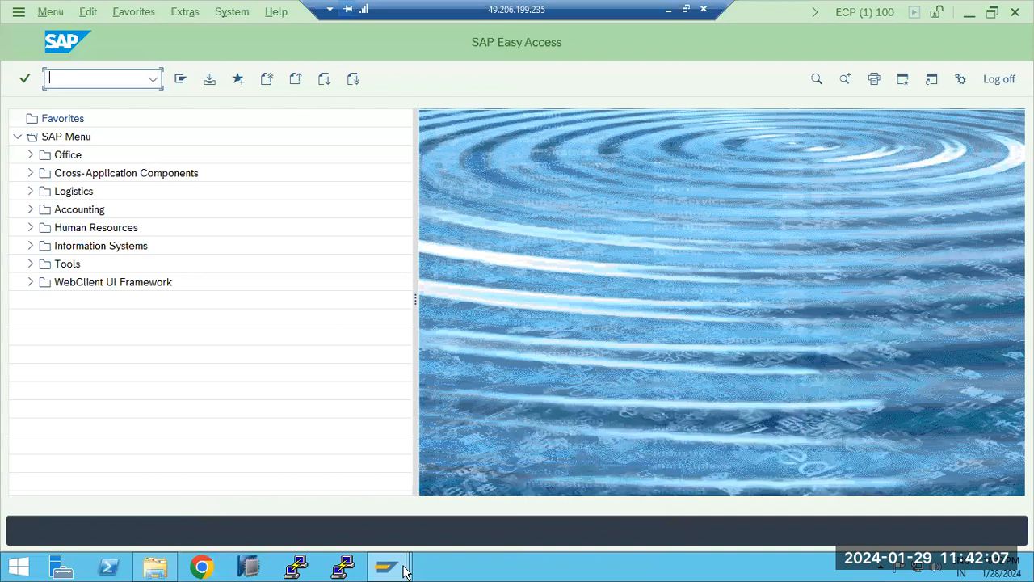
In Mass User Changes, run Unlock and a Global change on DEMO2–DEMO7, then return to Easy Access.
click(396, 571)
click(420, 504)
scroll(497, 321, down, 1)
scroll(495, 324, up, 1)
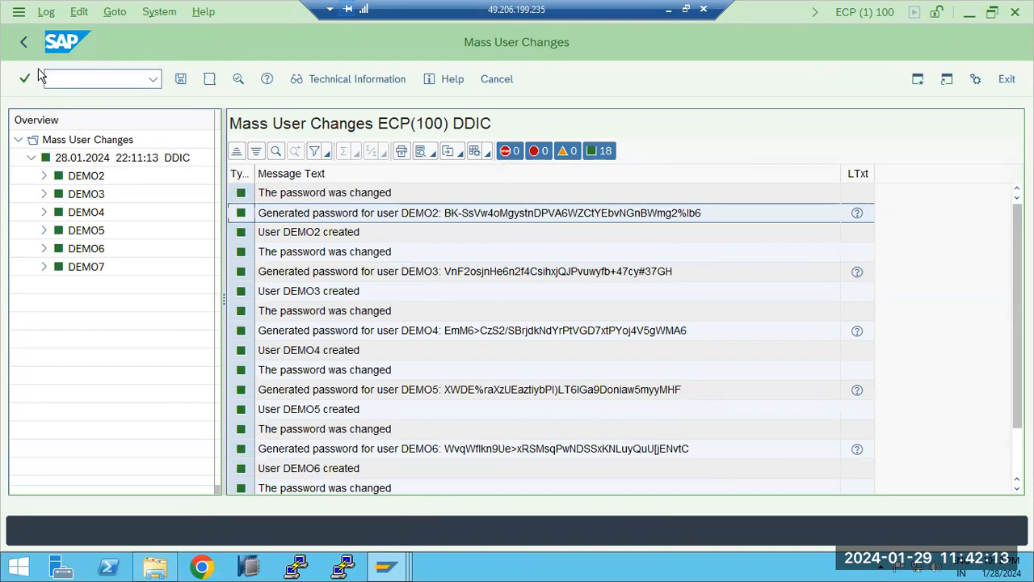
click(20, 41)
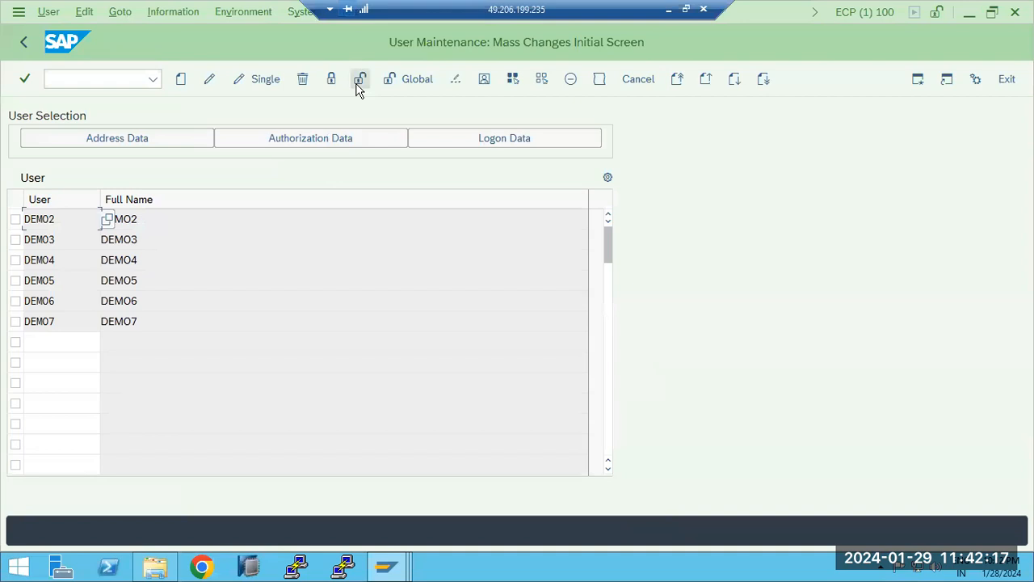
click(333, 80)
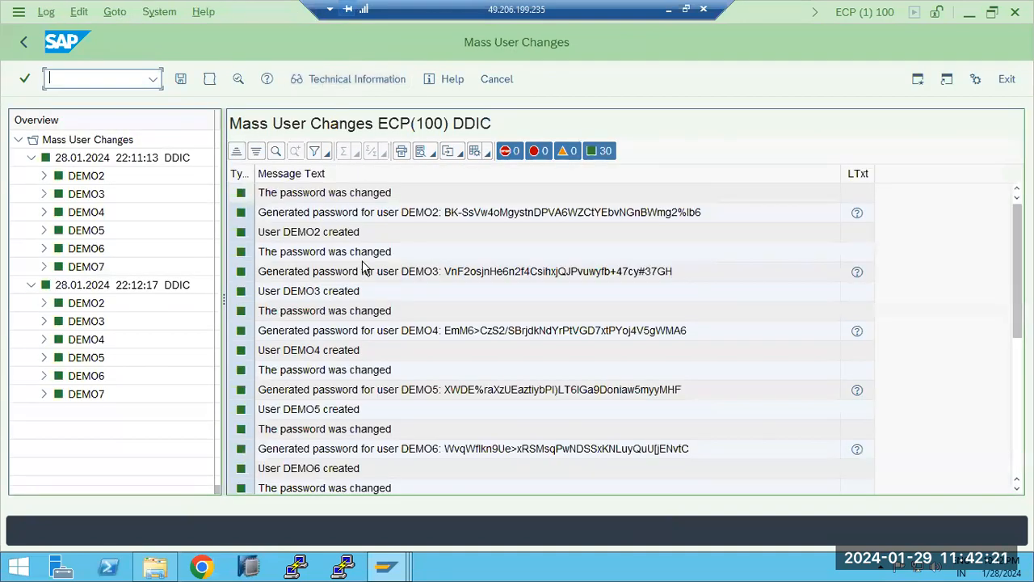
key(F3)
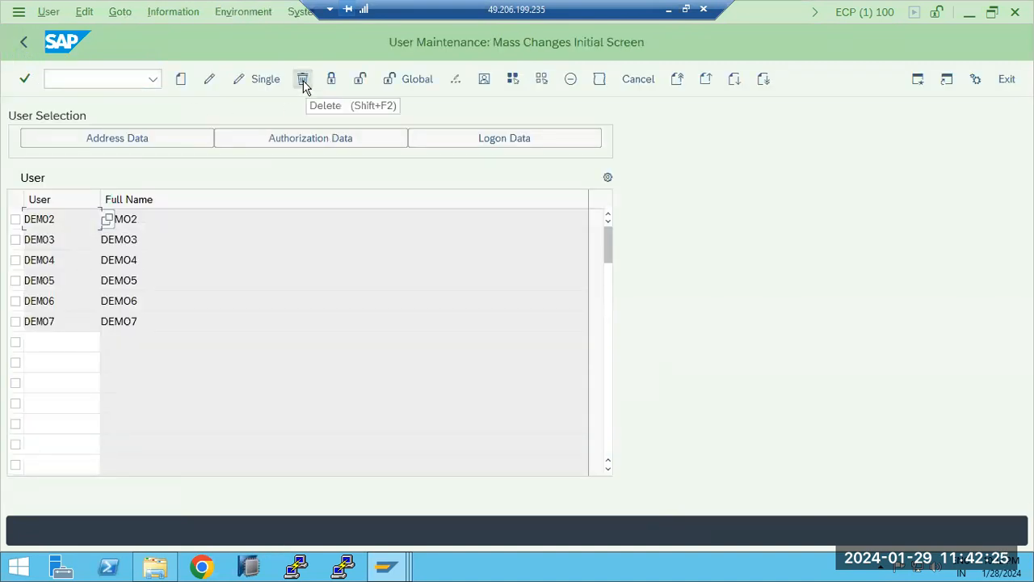
click(418, 79)
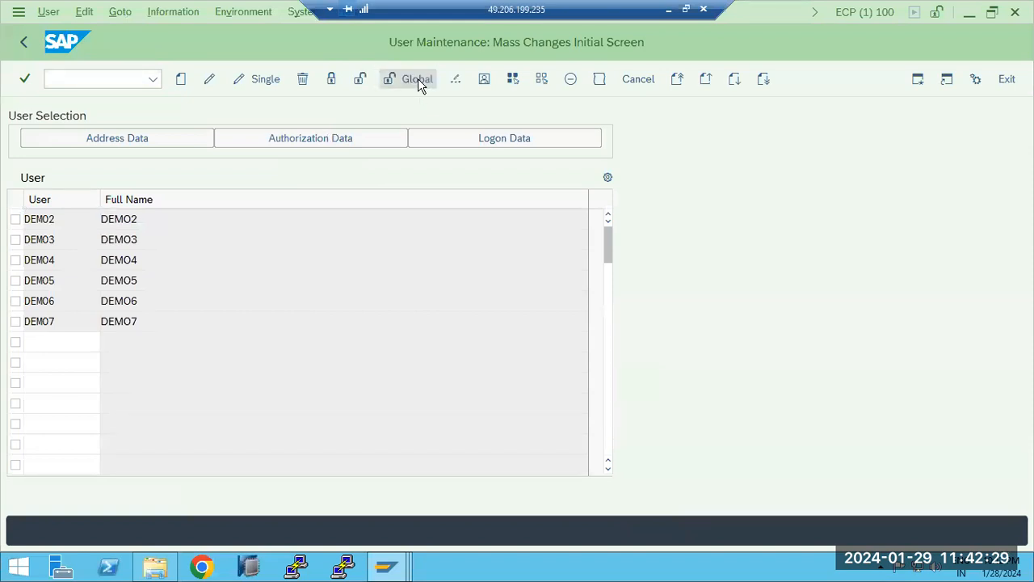
click(24, 42)
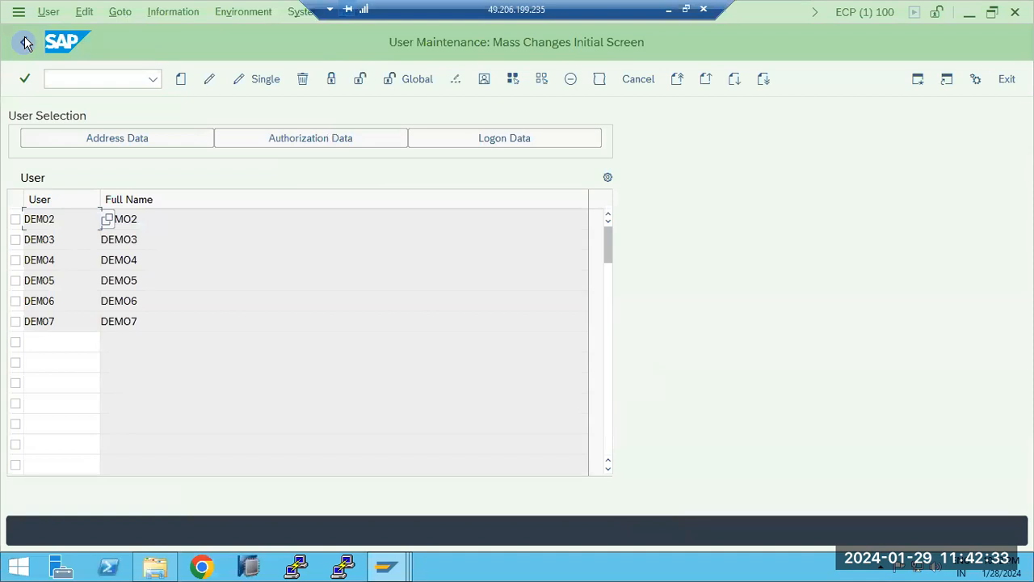
click(25, 42)
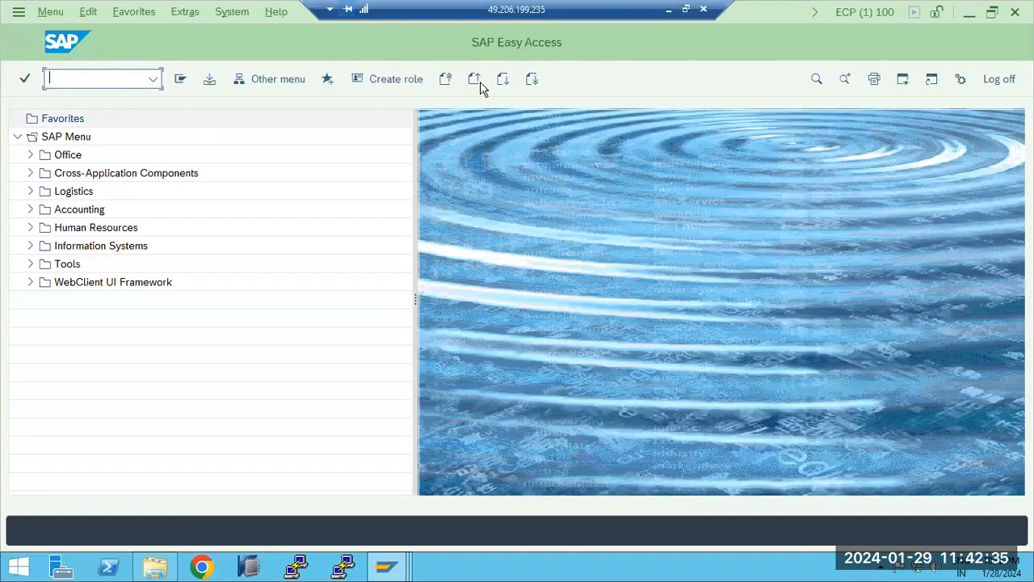
In Paint, add a note below SU53 listing Su22, Su24 - and EWZ5 -.
key(alt+Tab)
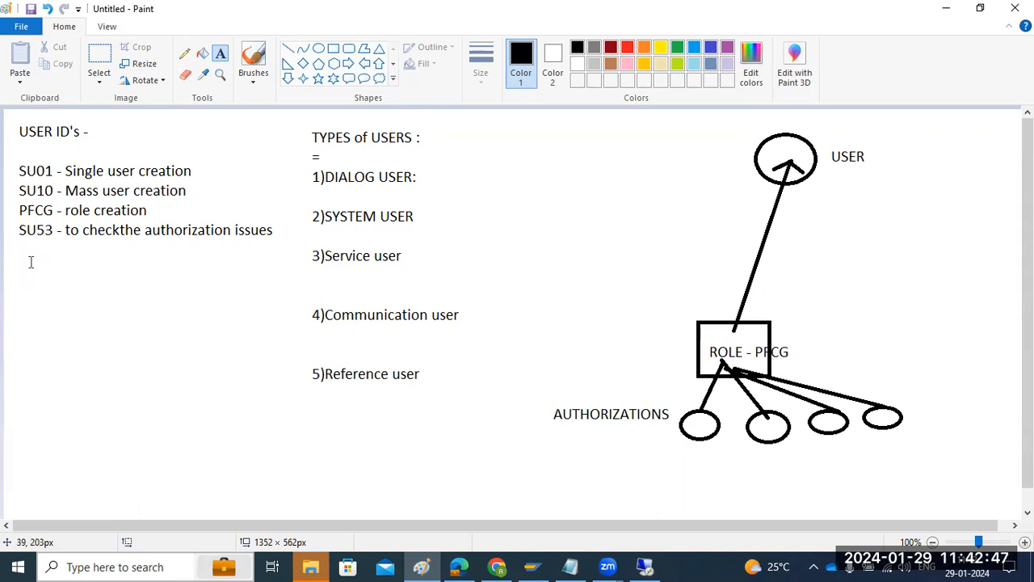
drag(18, 260, 287, 428)
text(Su22)
key(Return)
text(Su24)
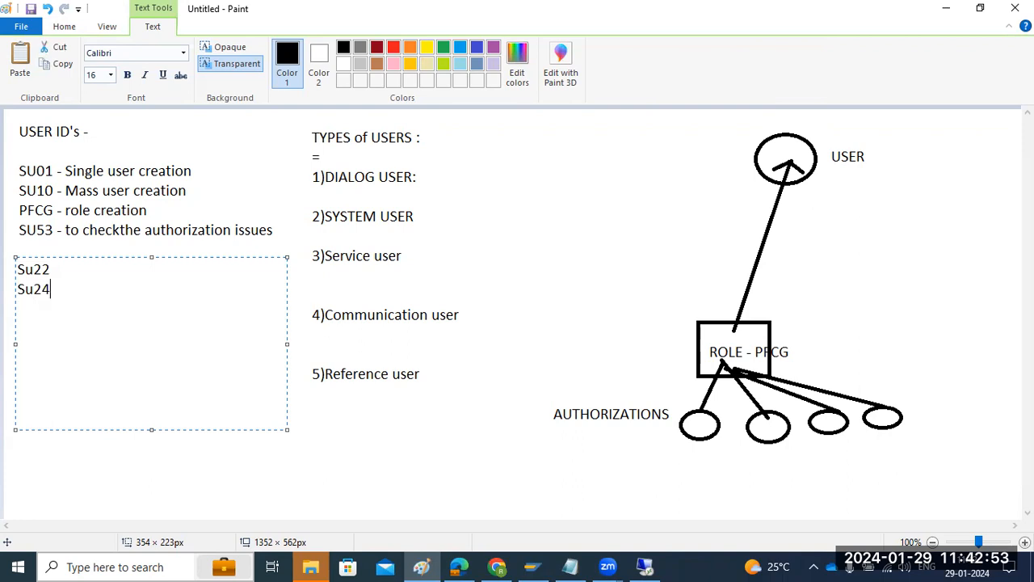
text( -)
text(EW)
text(Z5 )
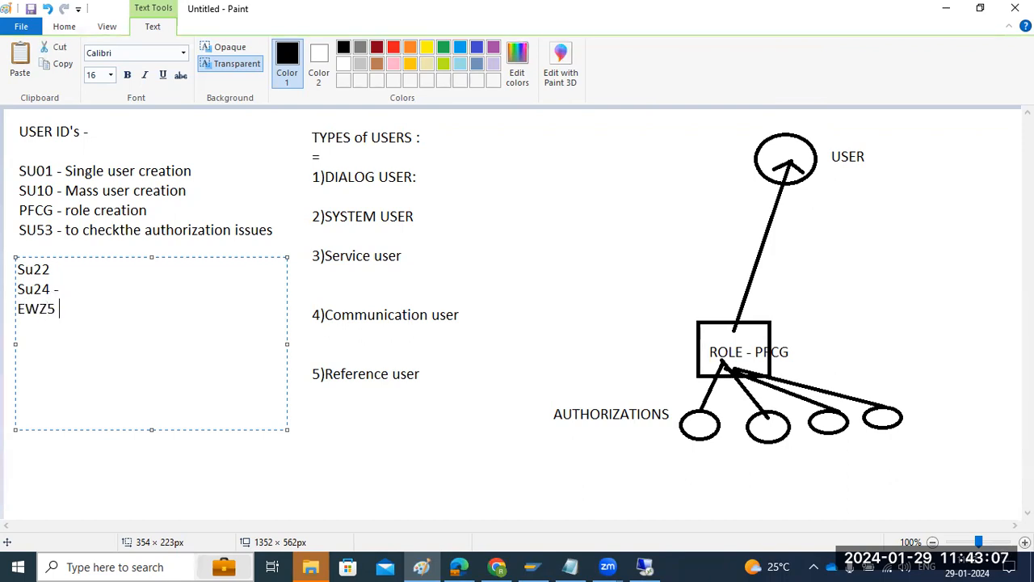
text(-)
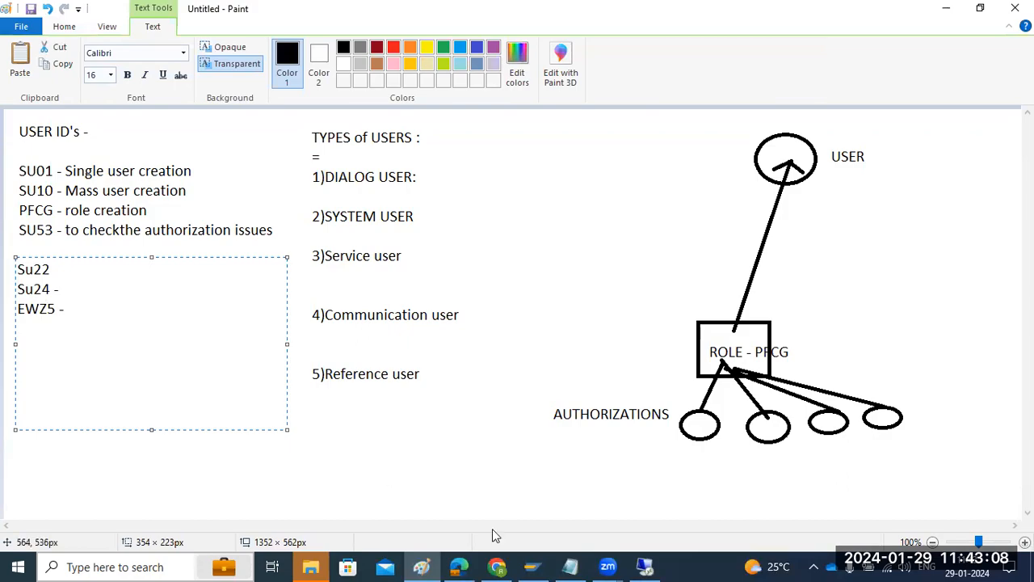
click(645, 566)
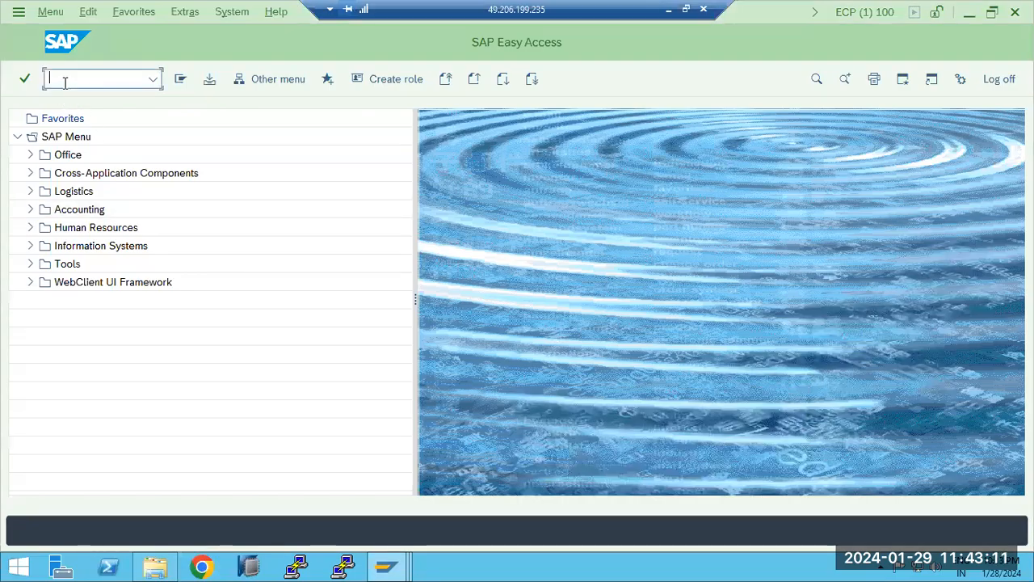
Open EWZ5, select all users in the list, and save the selection.
text(ewz)
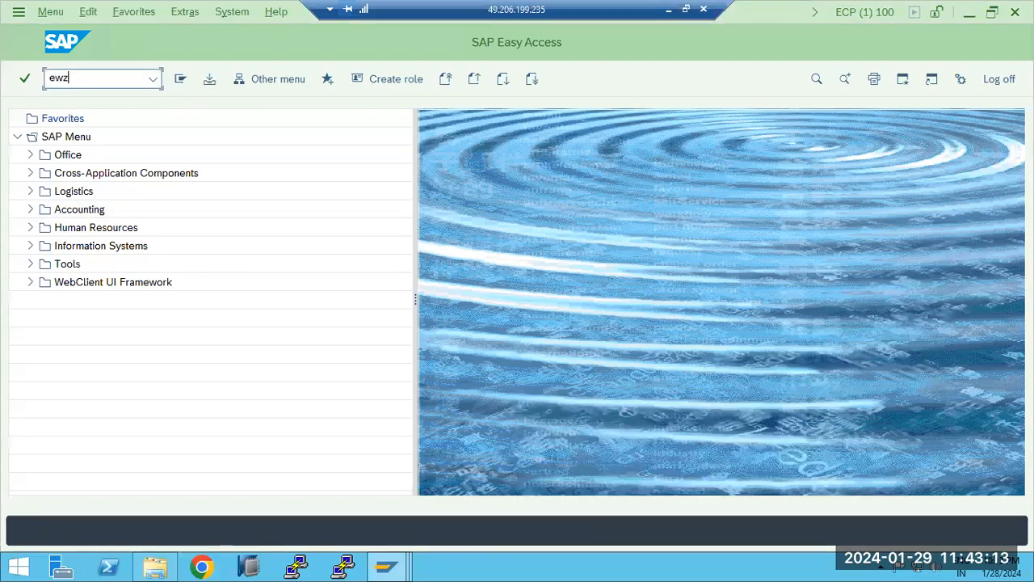
text(5)
key(Return)
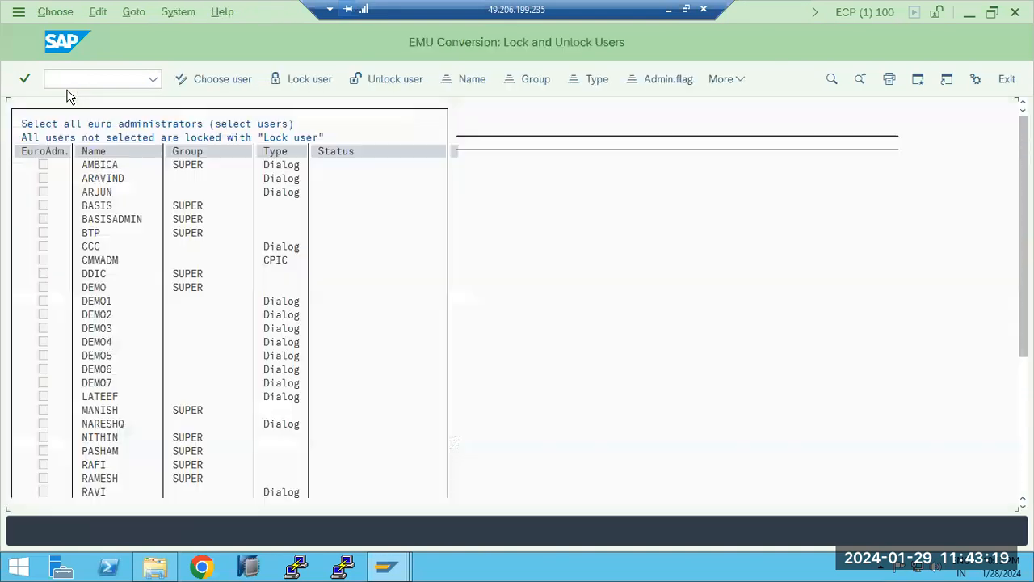
scroll(148, 323, down, 3)
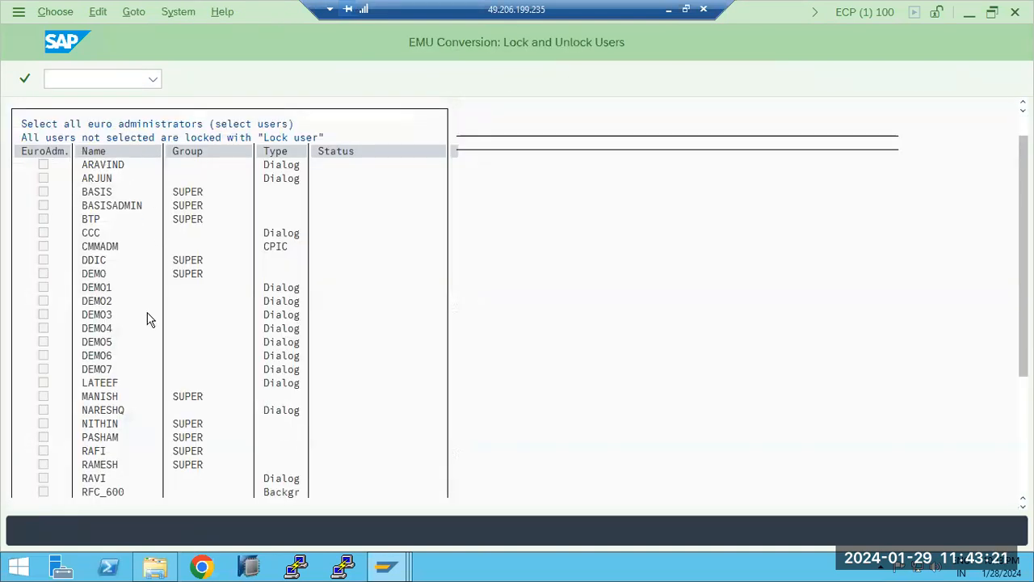
scroll(147, 327, down, 1)
scroll(148, 327, up, 4)
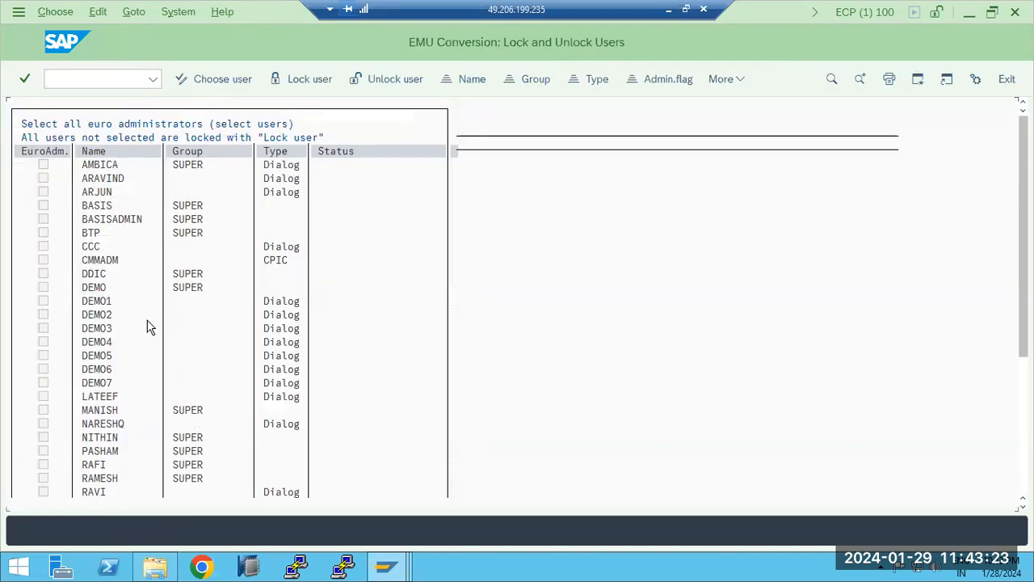
click(201, 78)
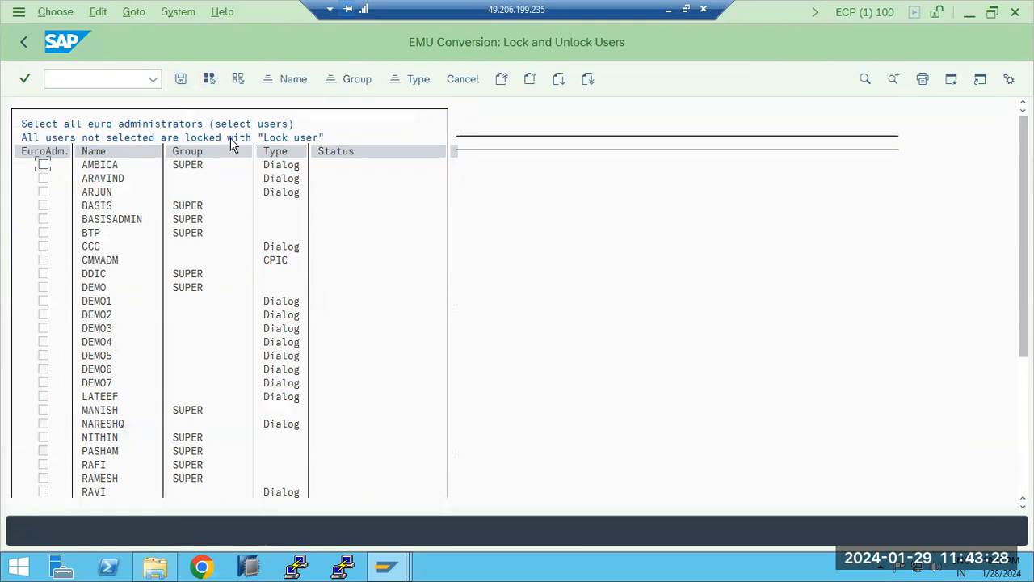
click(208, 79)
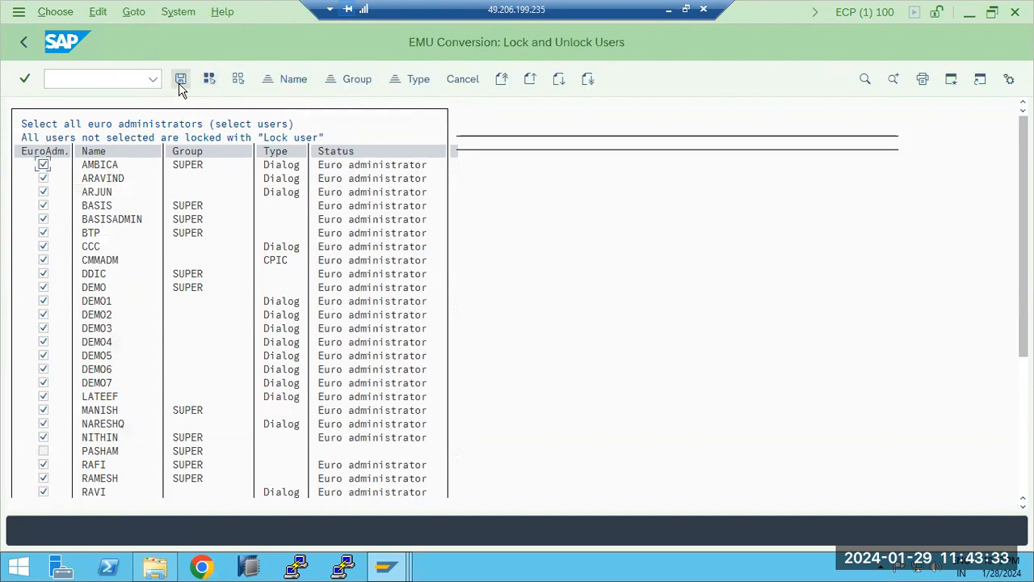
click(180, 81)
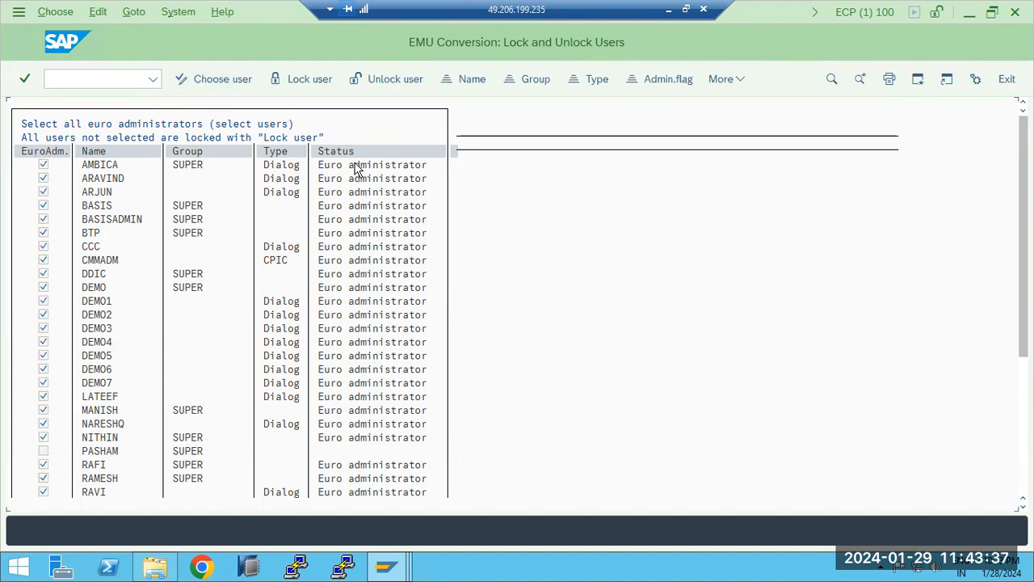
In SU01D, display the logon data of users DEMO01 and DEMO2.
click(74, 79)
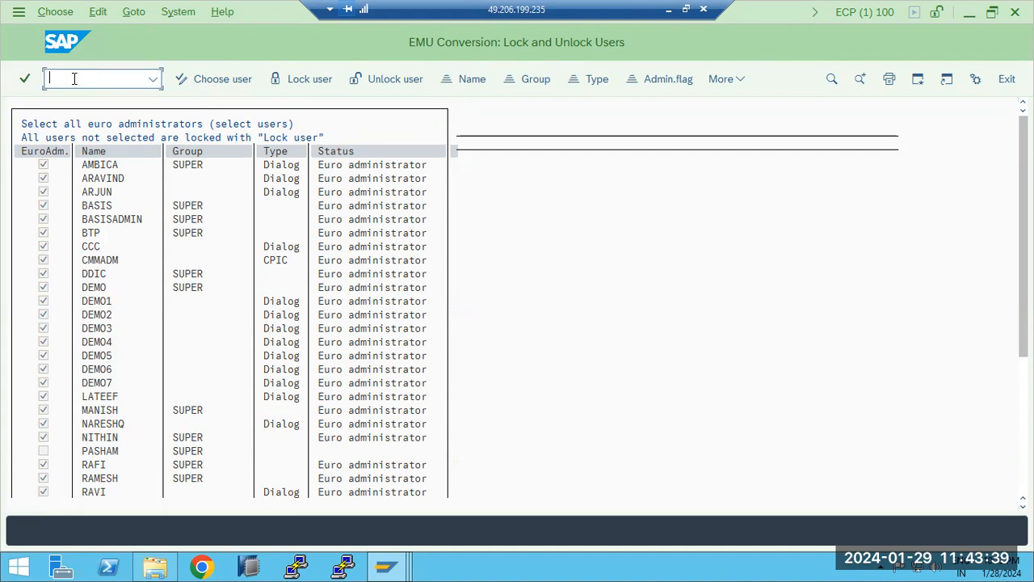
text(/nsu01d)
key(Return)
click(180, 78)
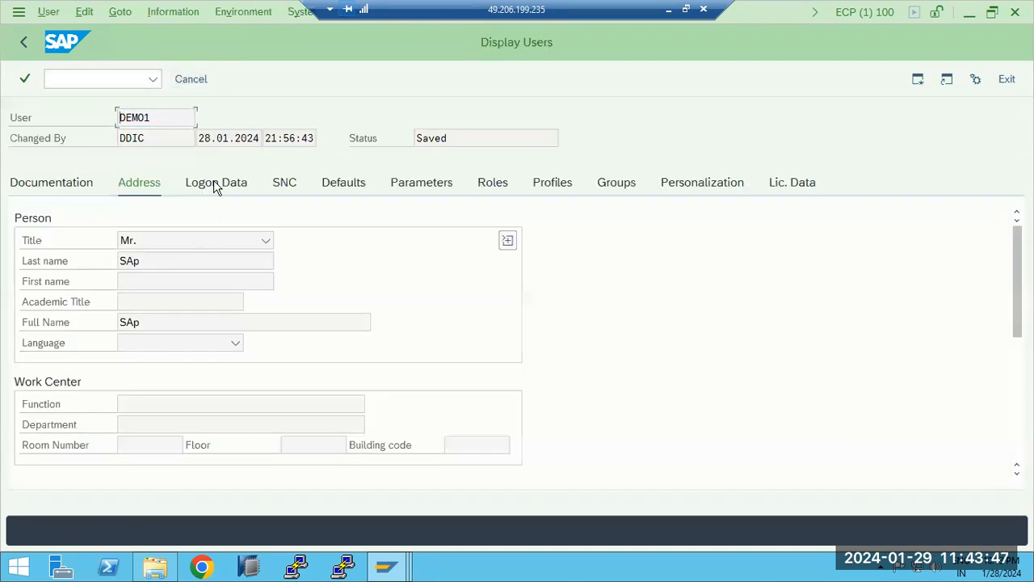
click(216, 185)
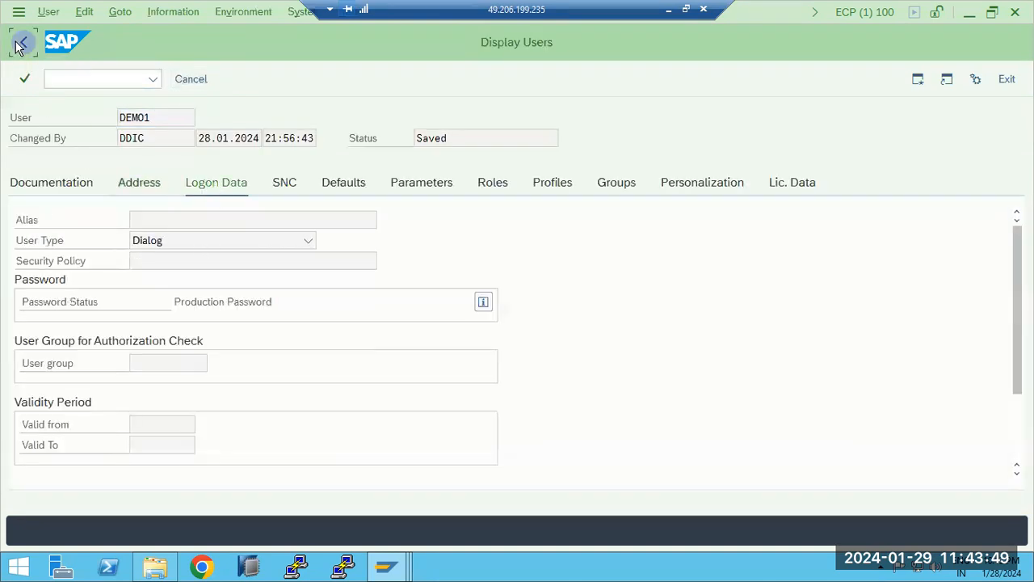
click(23, 42)
click(122, 117)
key(BackSpace)
text(2)
click(180, 78)
click(223, 192)
Rerun EWZ5 Lock and Unlock Users on the listed users and exit to Easy Access.
click(81, 78)
text(/newz)
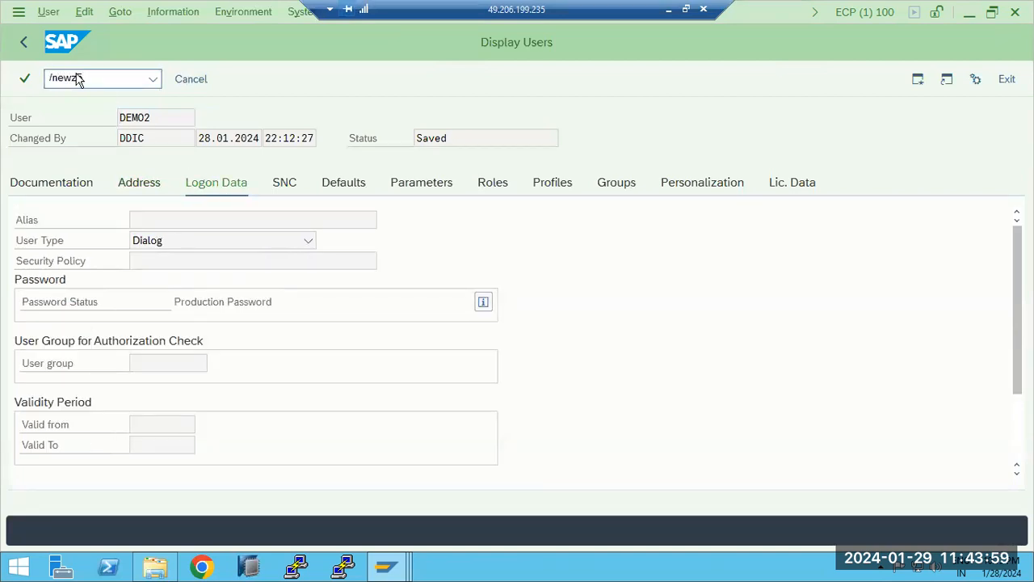
key(Return)
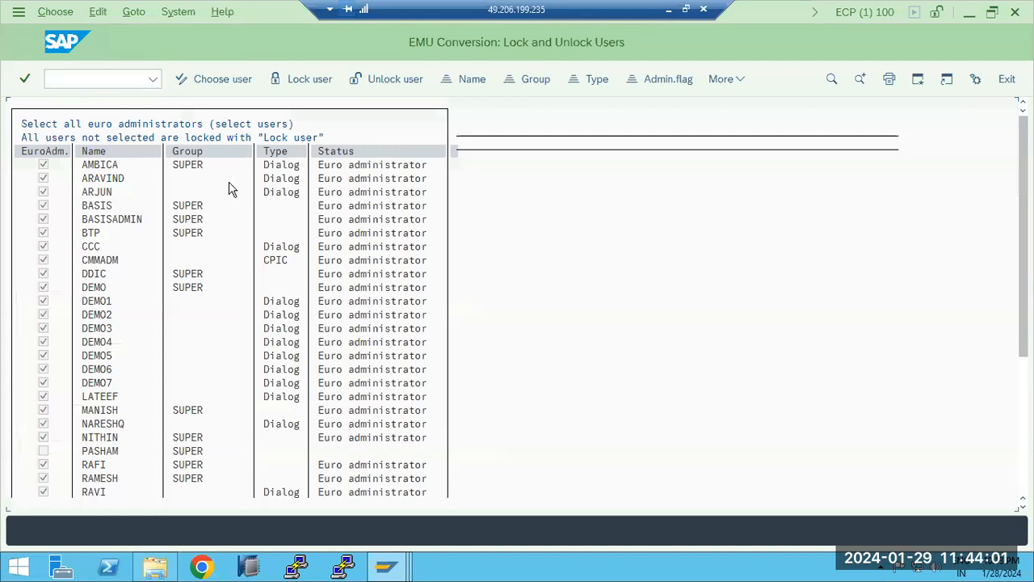
click(360, 76)
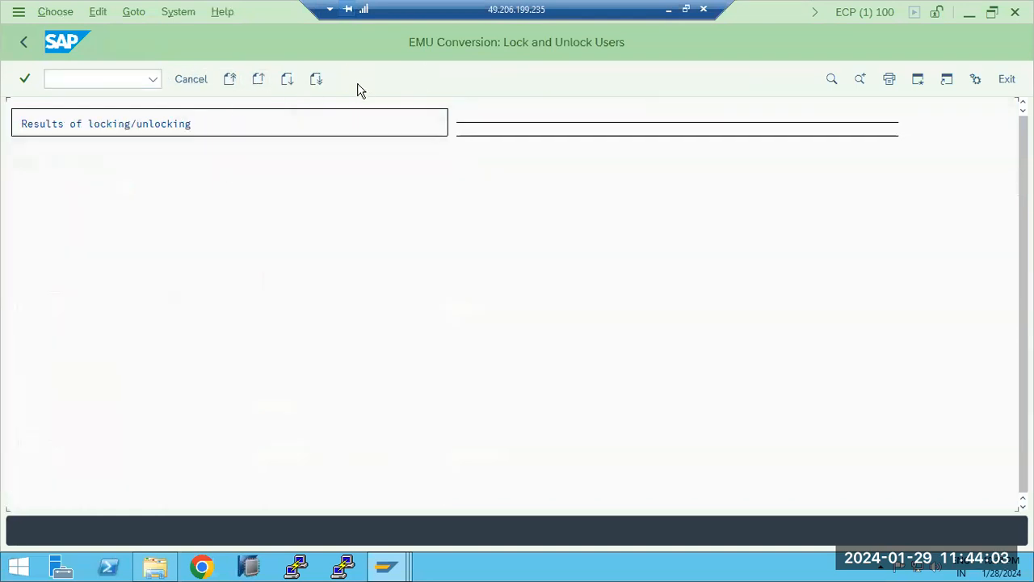
click(193, 78)
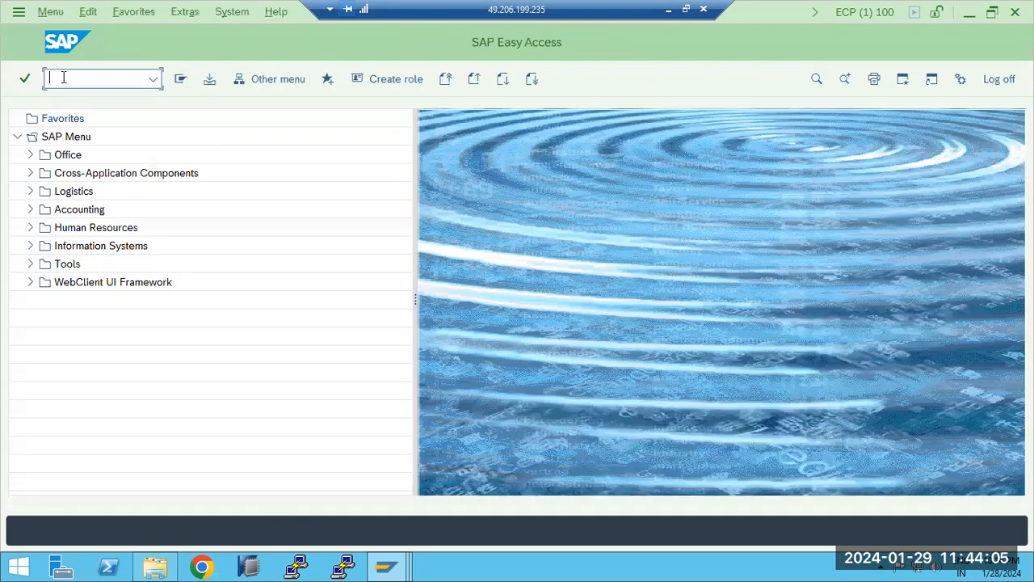
Glance at the recent transaction codes, then minimize the remote session to show the Paint notes.
click(154, 78)
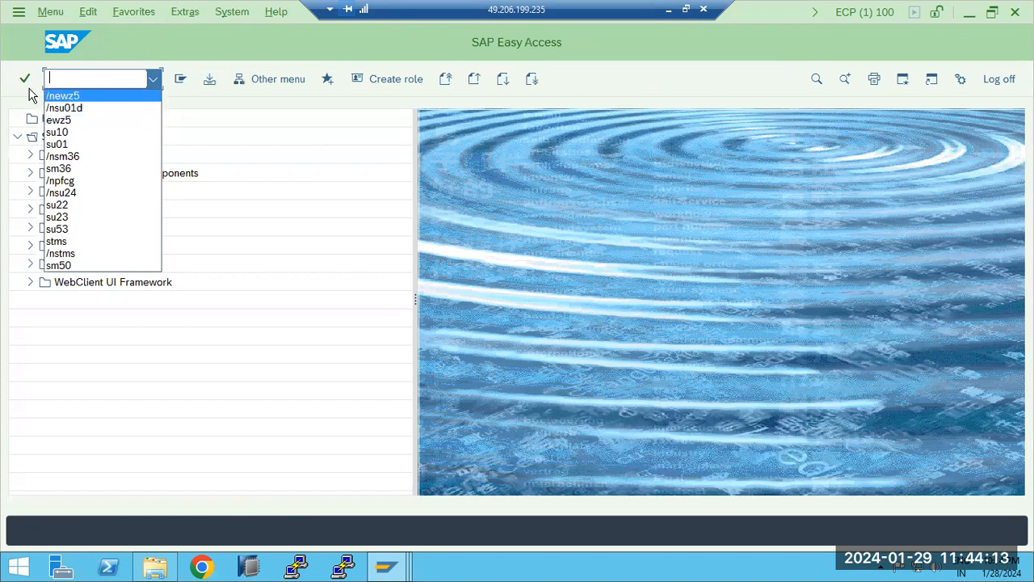
click(70, 78)
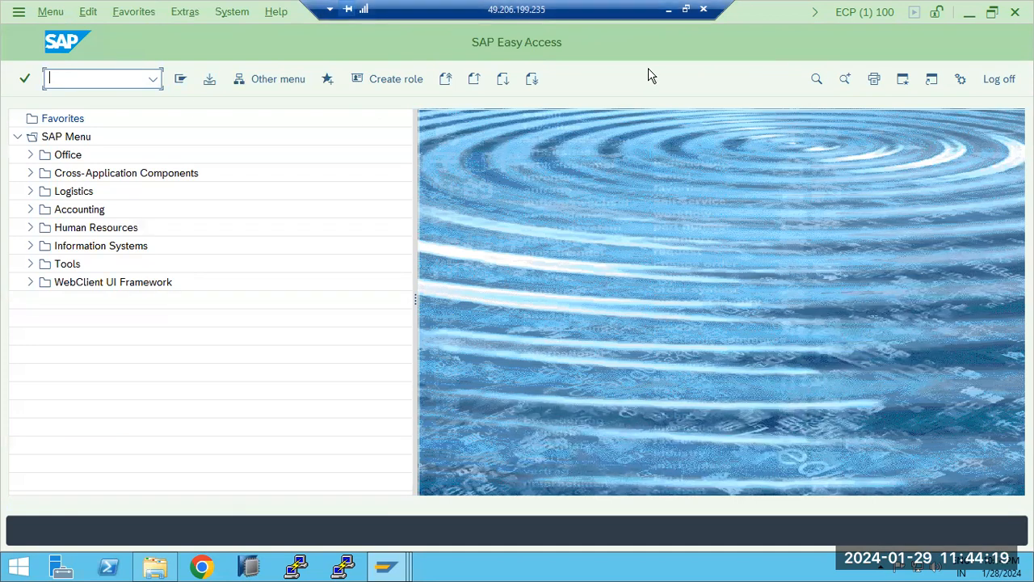
click(668, 9)
click(385, 414)
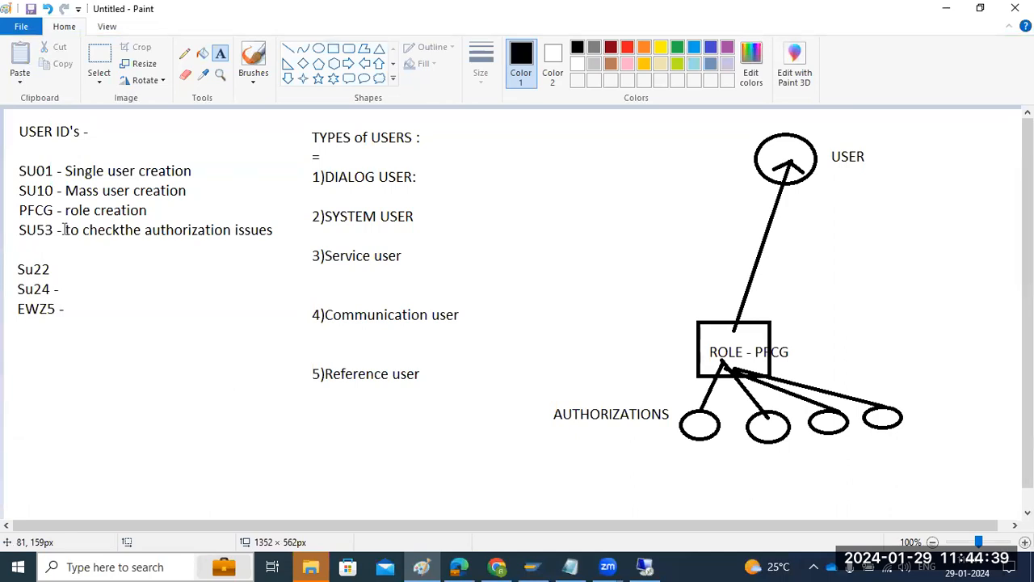
Add a text box below the EWZ5 line reading 'SUIM -'.
drag(25, 333, 262, 465)
text(S)
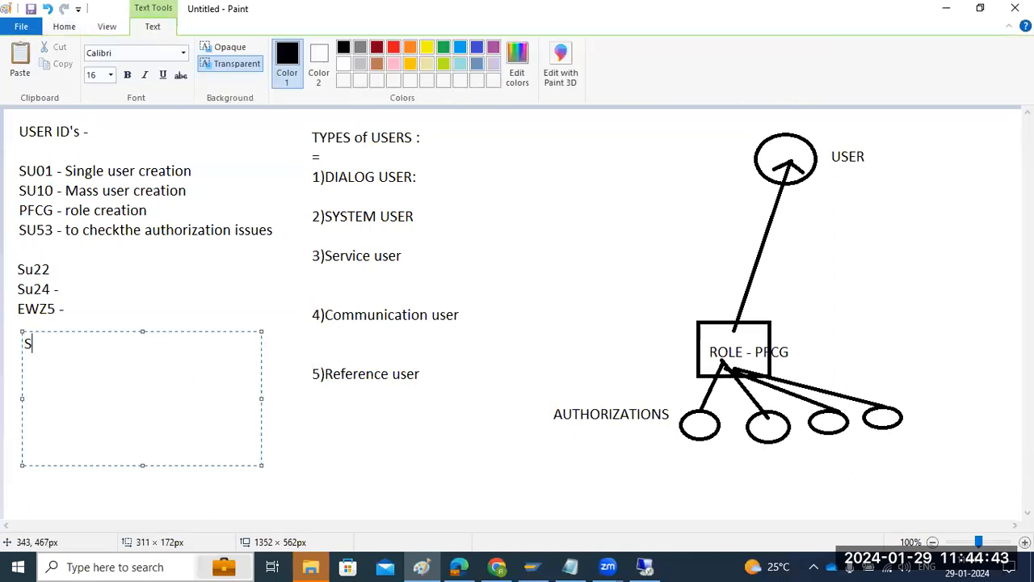
text(UIM -)
Start transaction SUIM in the SAP session, correcting the mistyped code.
click(644, 567)
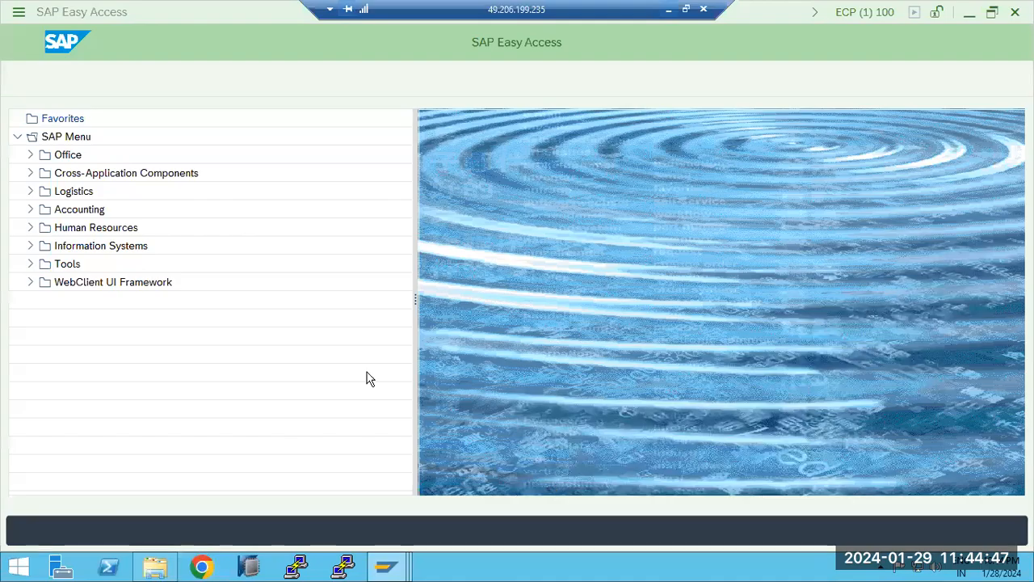
text(ssu)
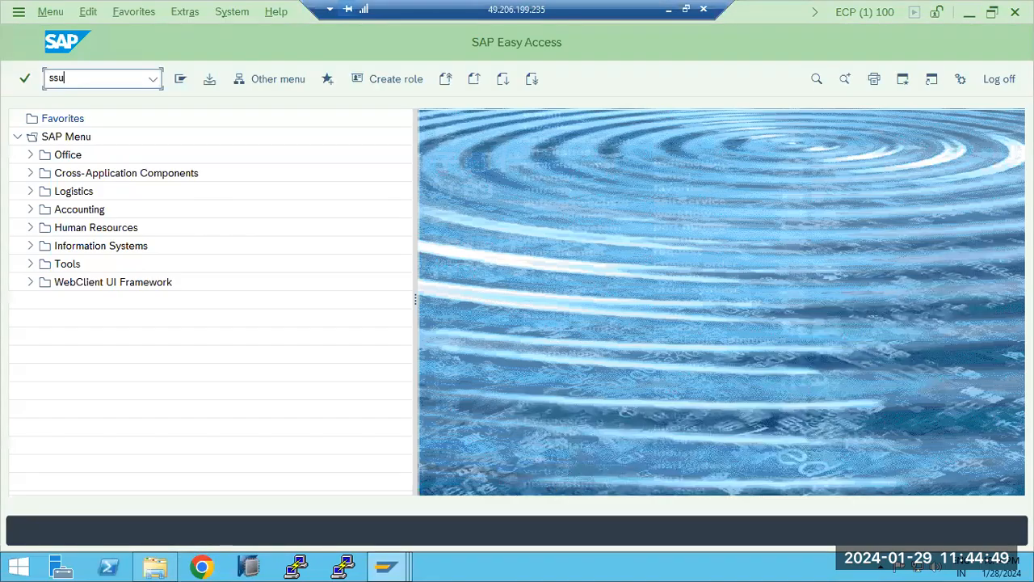
key(BackSpace)
key(BackSpace)
key(BackSpace)
text(Sui)
key(Return)
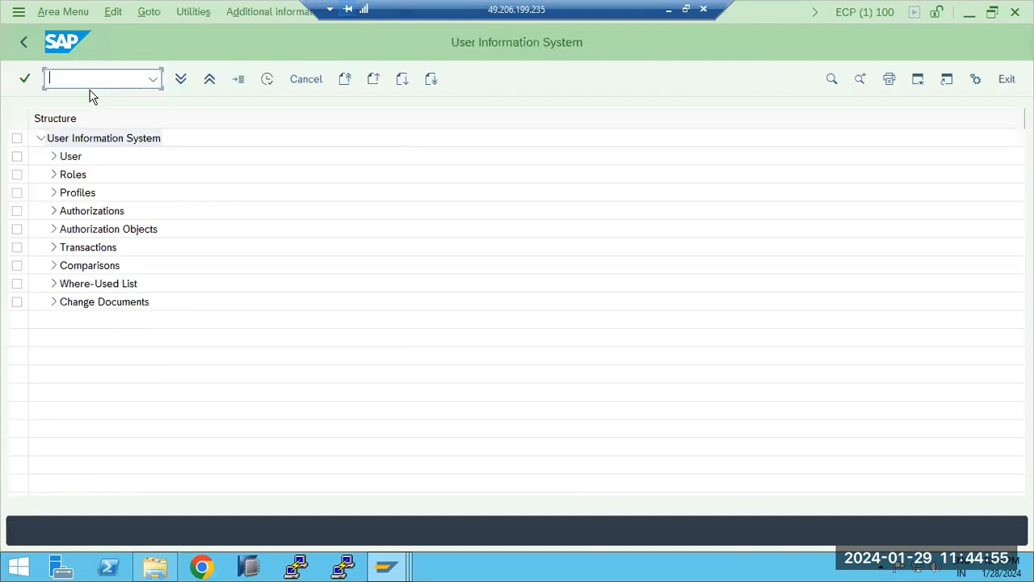
Run the Users by Address Data report, review its 38 users, and return to the tree.
click(53, 157)
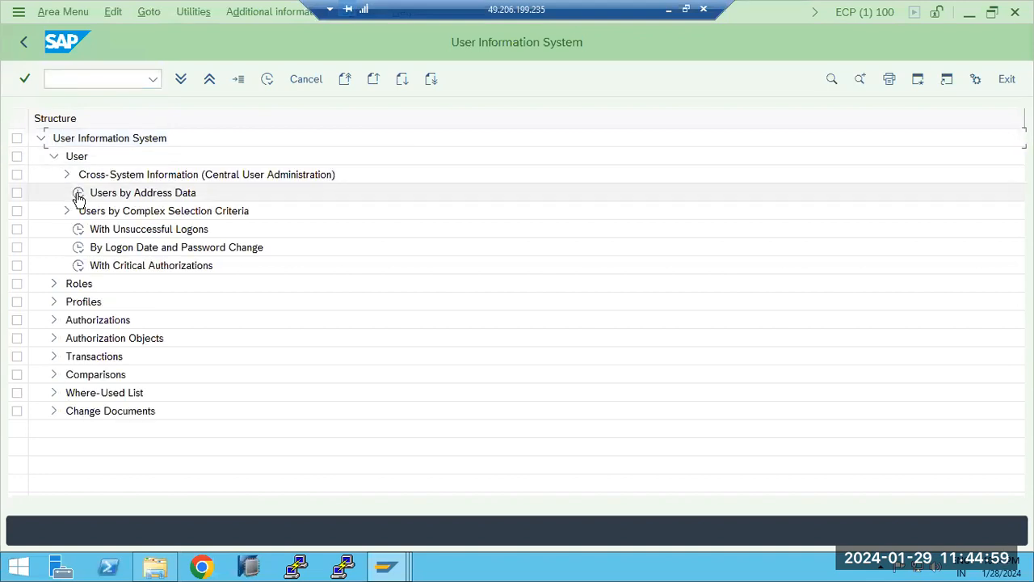
click(78, 196)
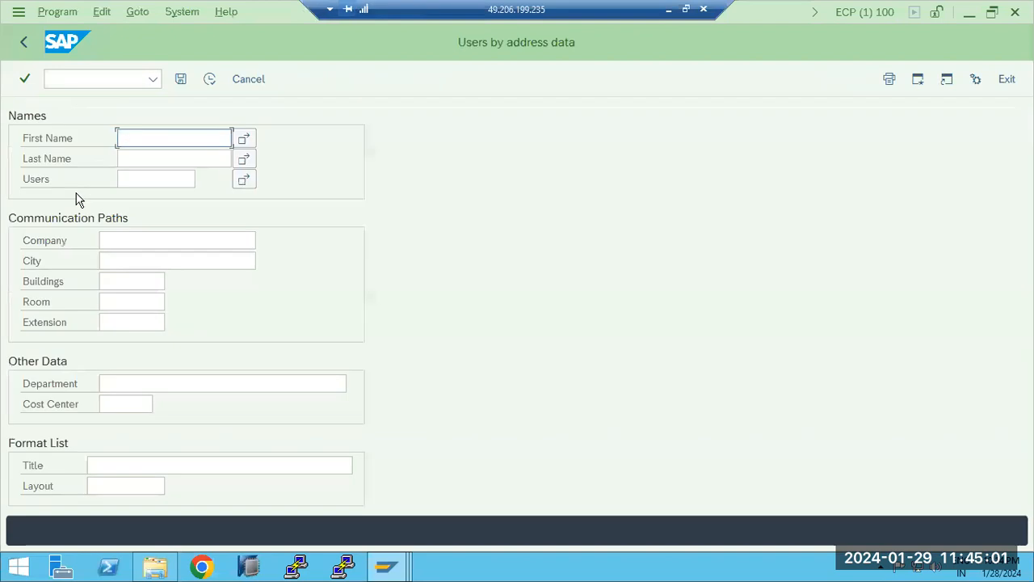
click(214, 82)
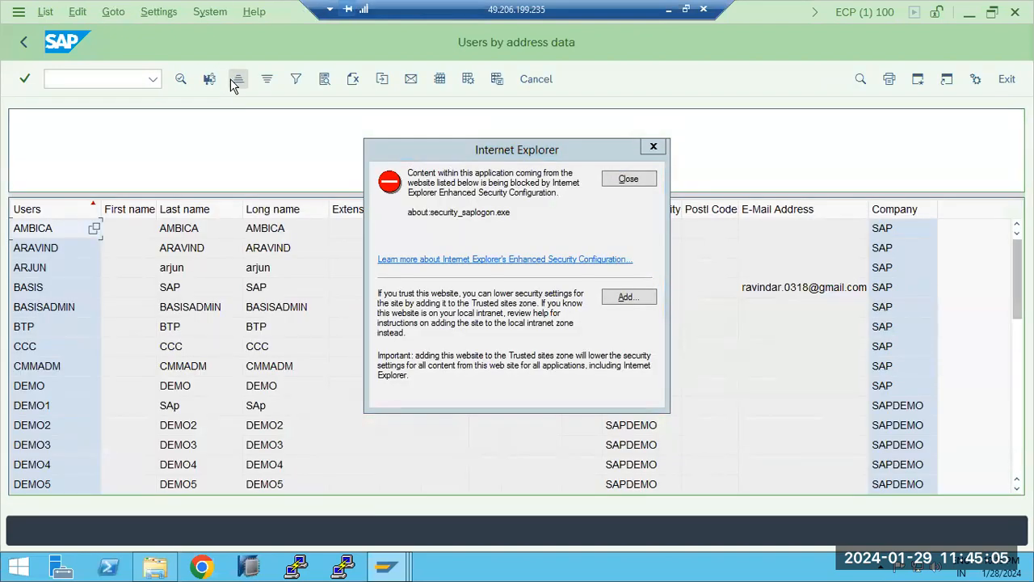
click(636, 179)
scroll(634, 437, down, 8)
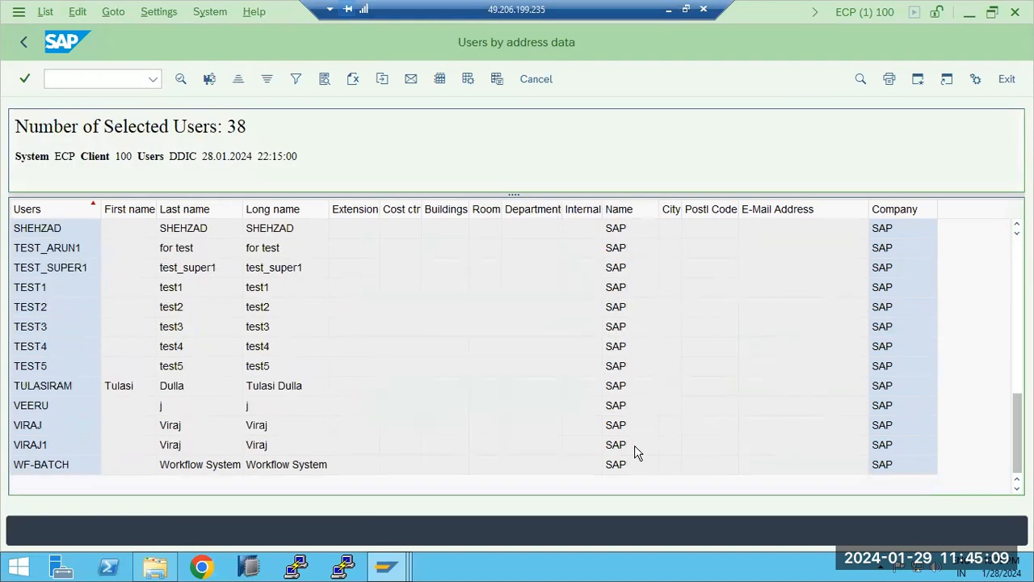
scroll(634, 454, up, 8)
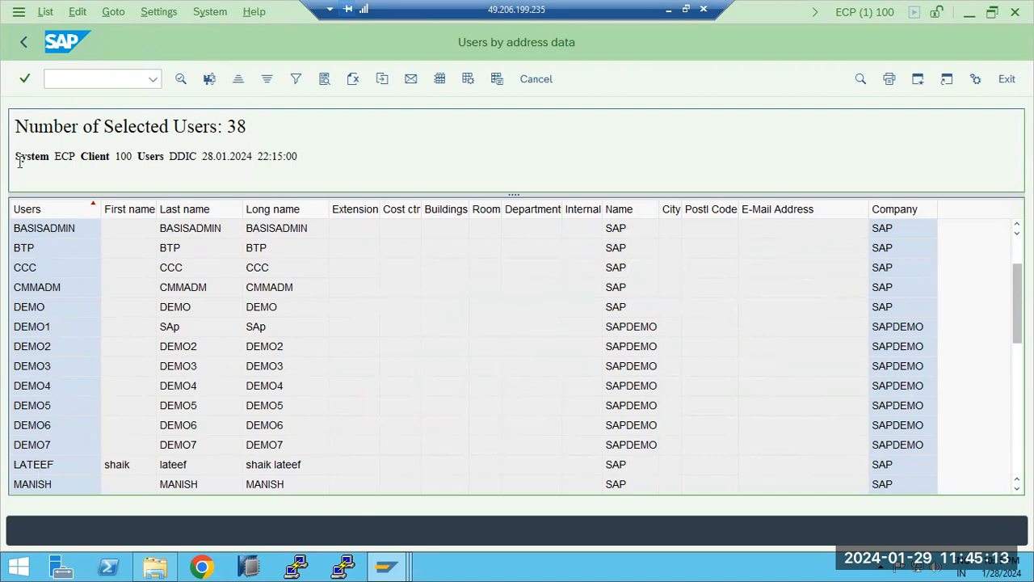
click(23, 42)
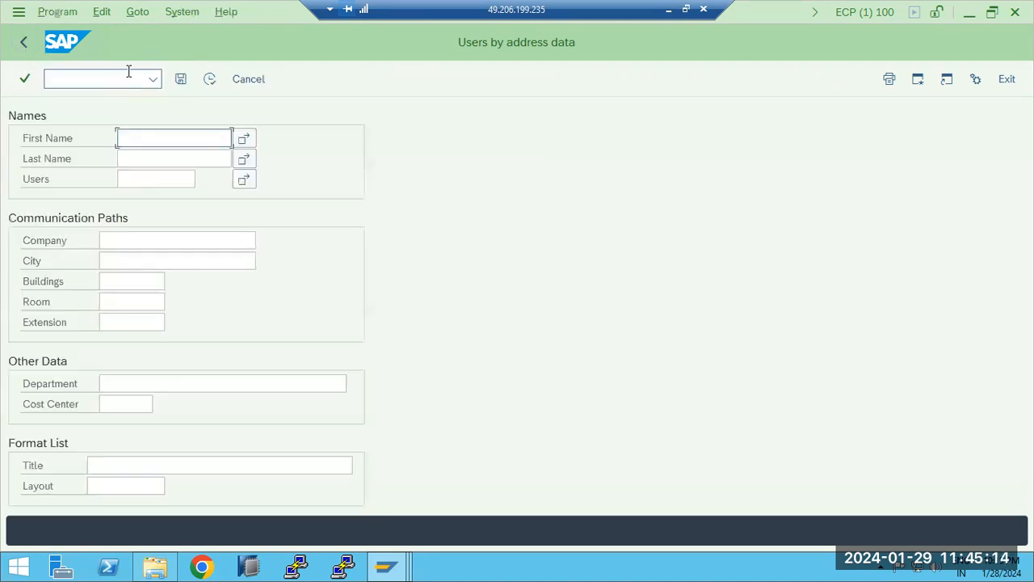
click(23, 42)
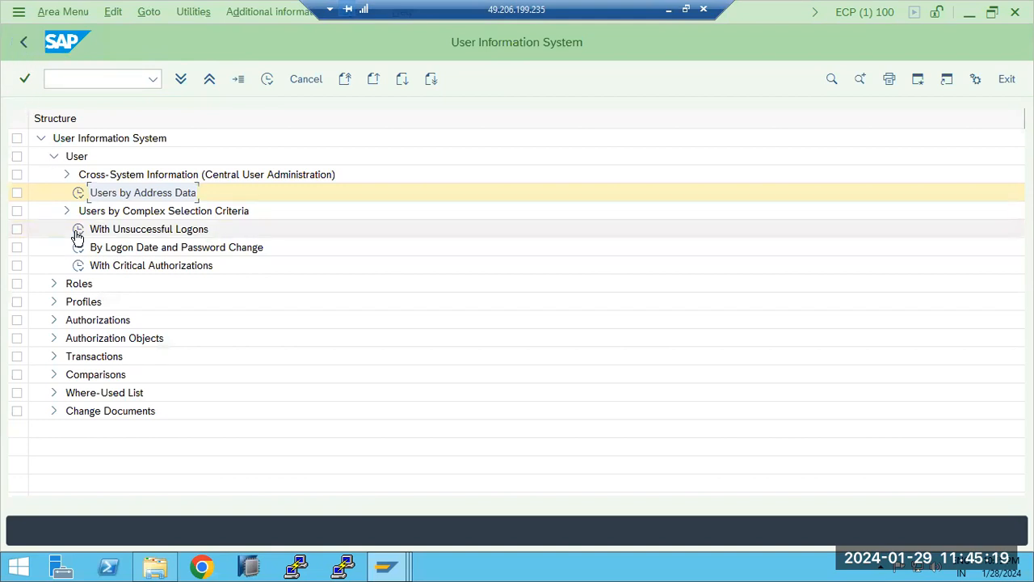
Run the With Unsuccessful Logons report, enlarge its two-user table, then go back to the tree.
double_click(76, 234)
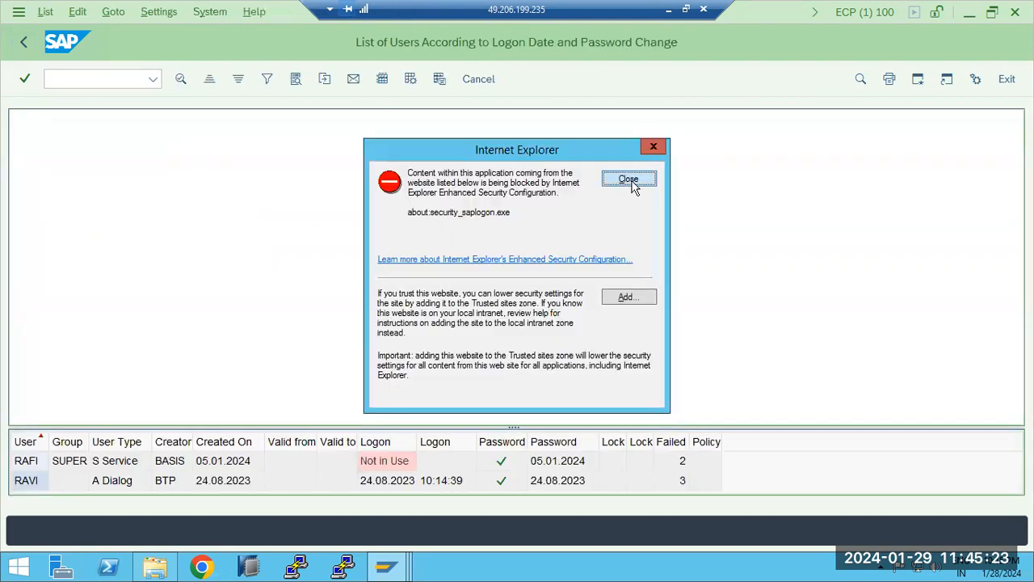
click(629, 180)
drag(509, 418, 530, 270)
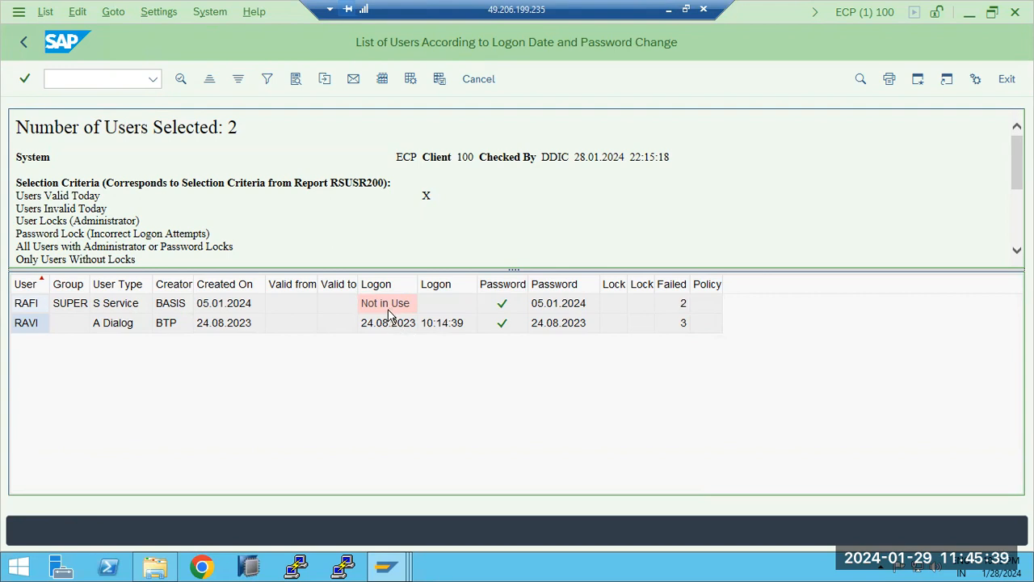
click(22, 42)
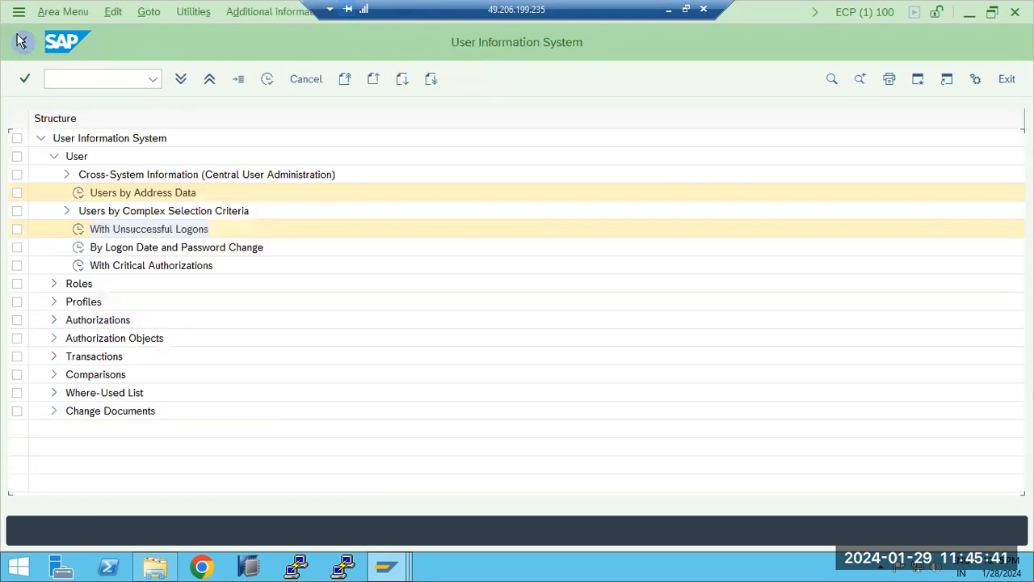
Run the By Logon Date and Password Change report and enlarge its 40-user table.
click(78, 252)
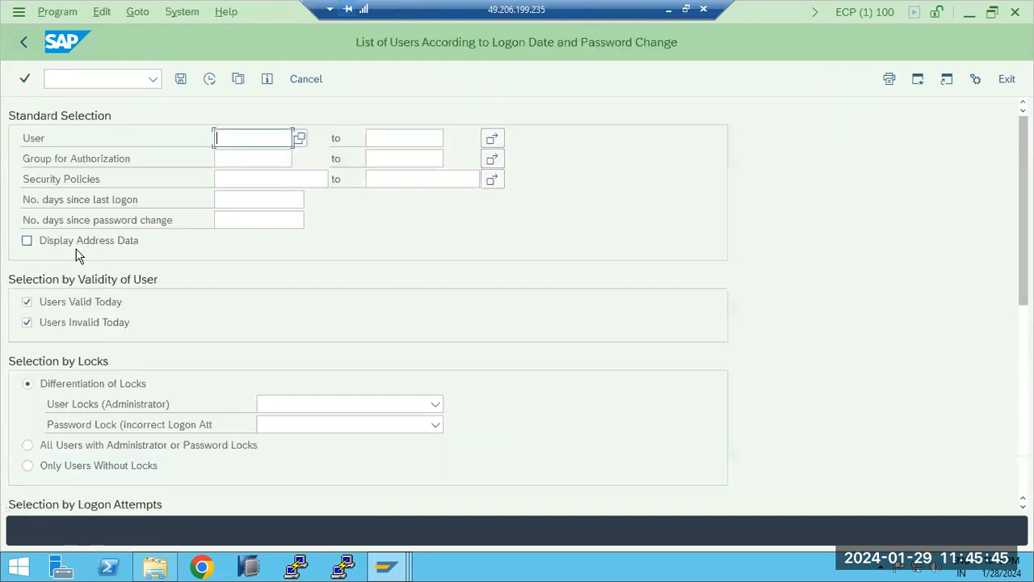
click(209, 81)
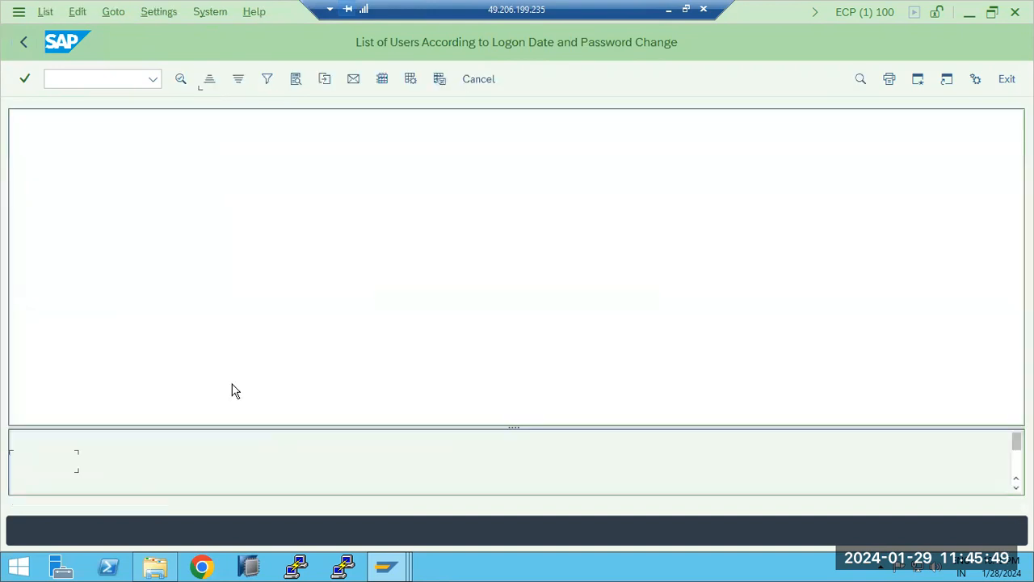
click(641, 181)
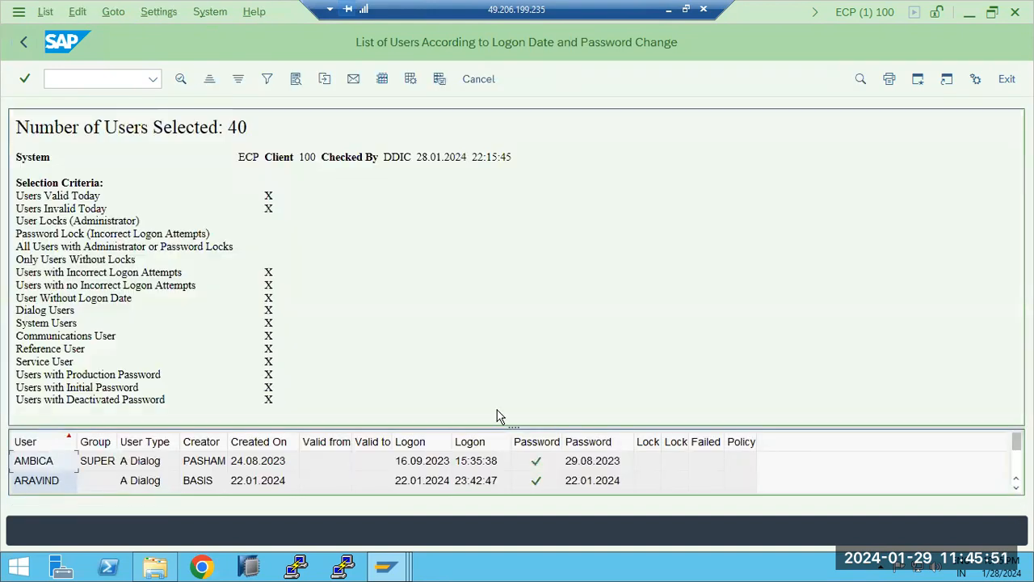
drag(514, 396, 514, 232)
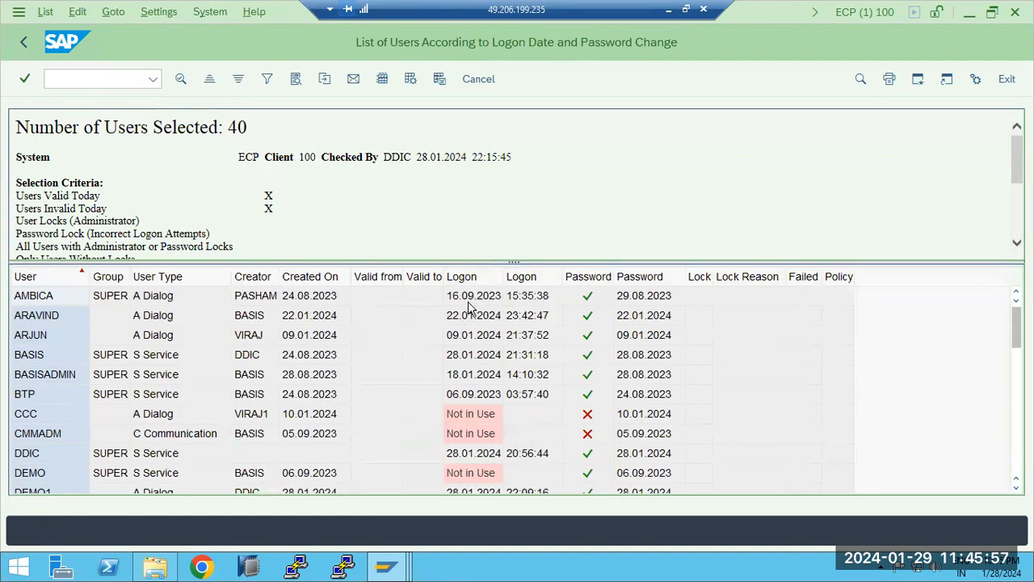
Inspect the Not in Use, communication, workflow batch and dialog users' logon dates.
click(478, 415)
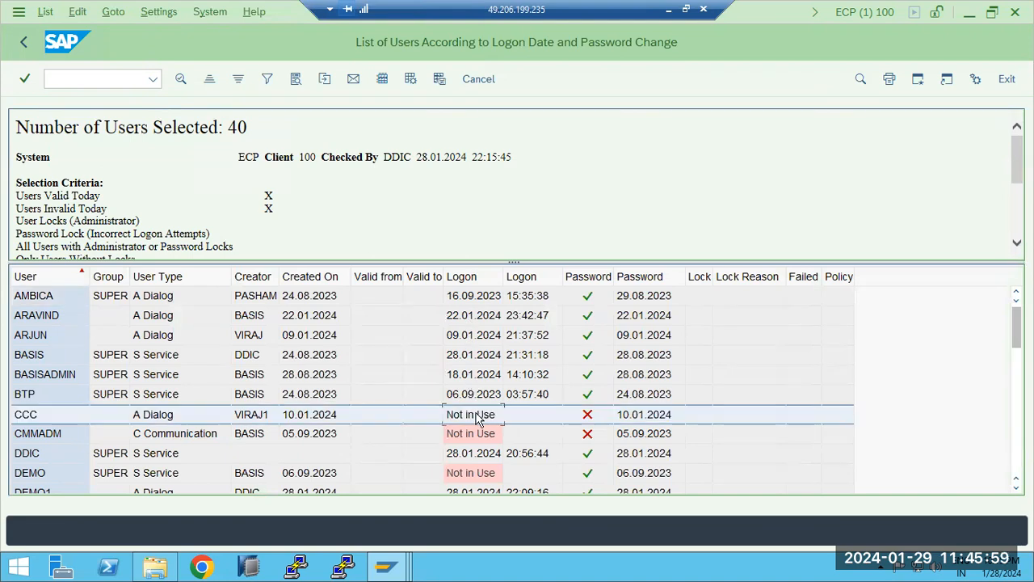
click(469, 437)
scroll(467, 436, down, 5)
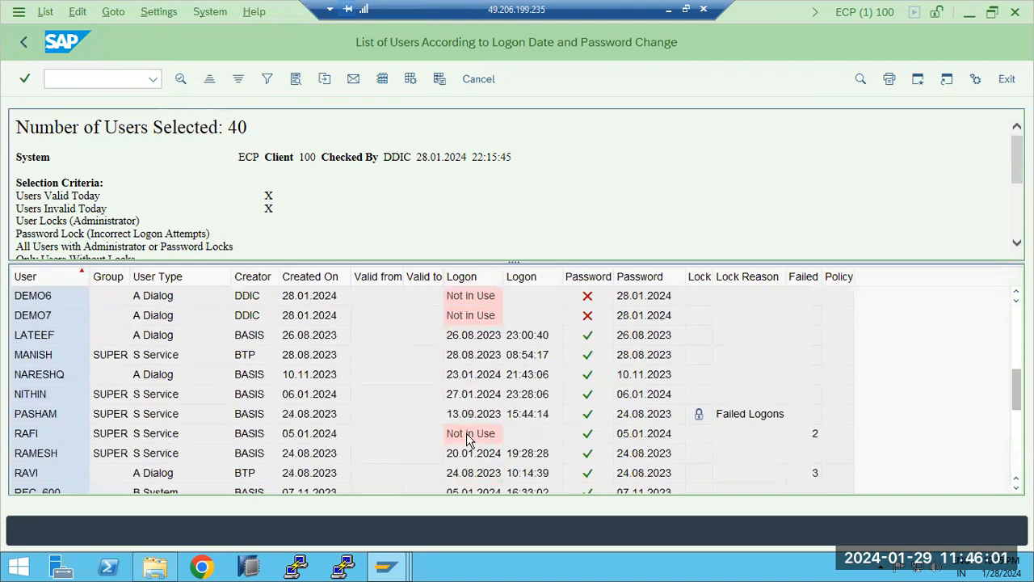
scroll(466, 433, down, 6)
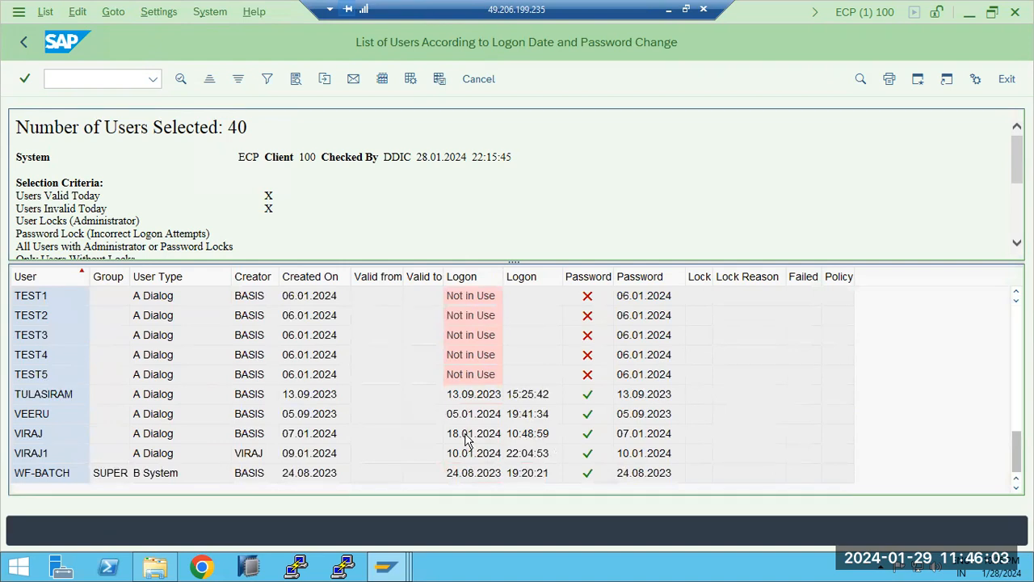
click(471, 477)
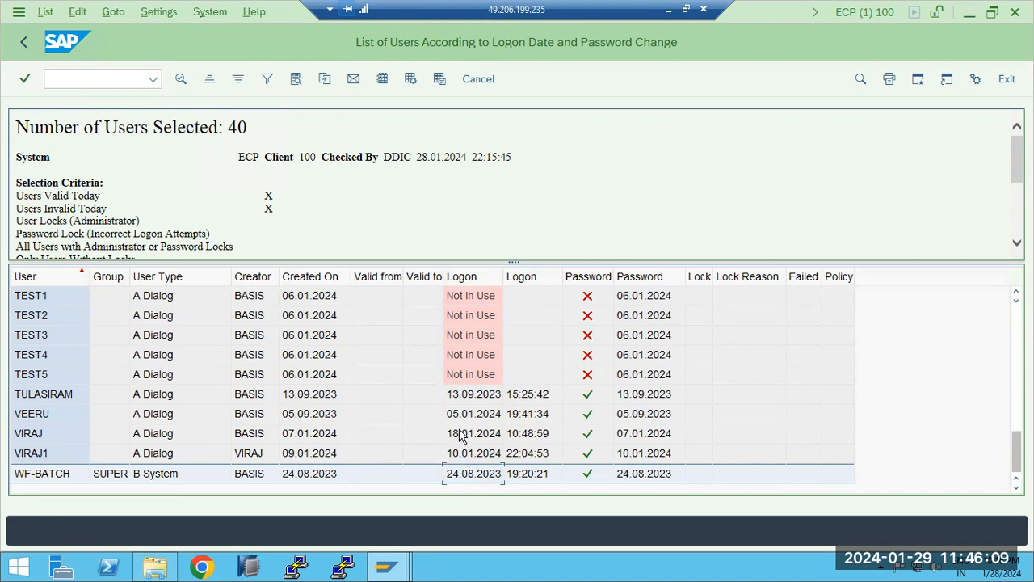
click(461, 436)
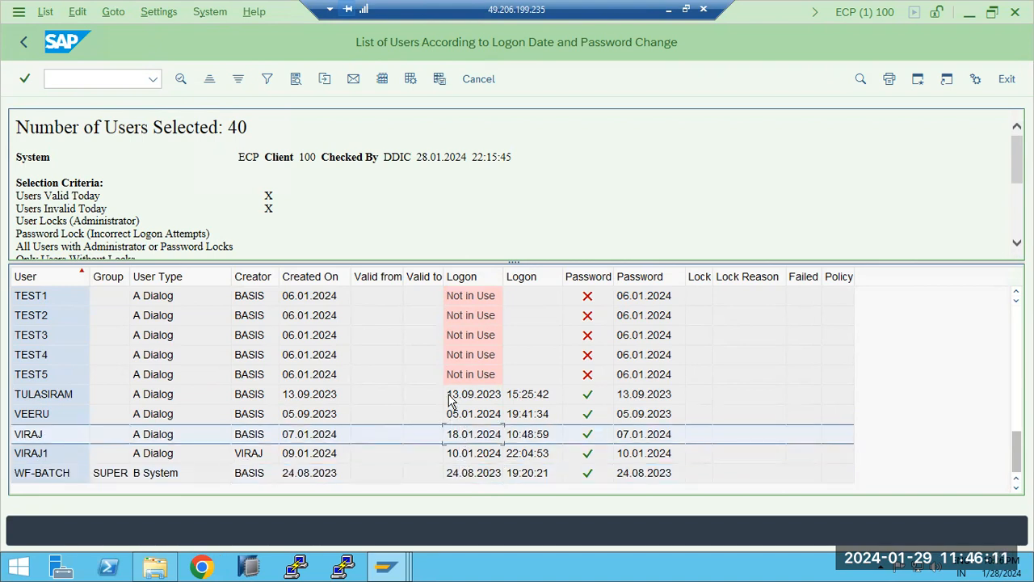
click(451, 396)
scroll(464, 403, up, 5)
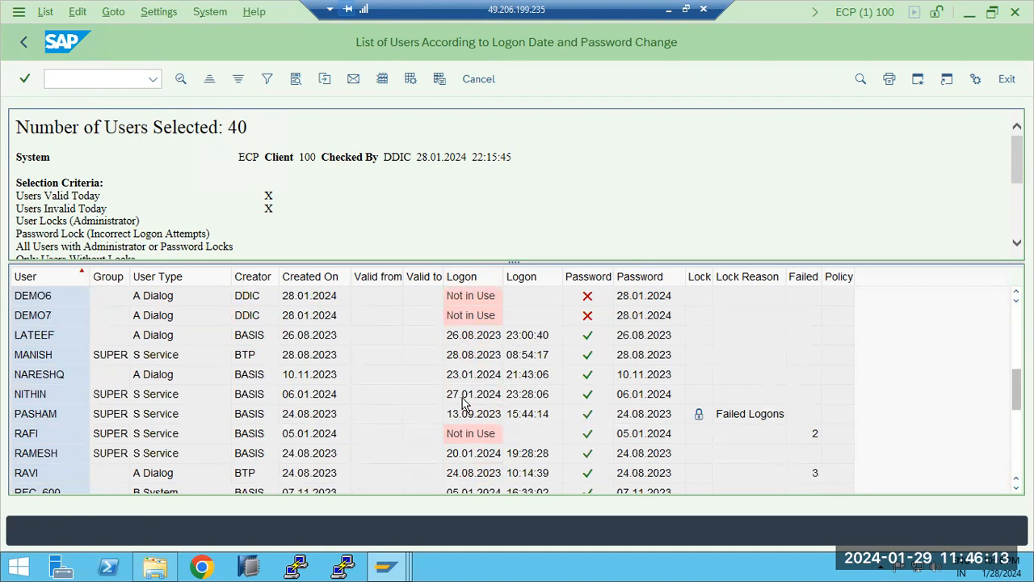
Check more dialog users' logon dates and a Failed Logons lock reason, then return to the tree.
click(468, 358)
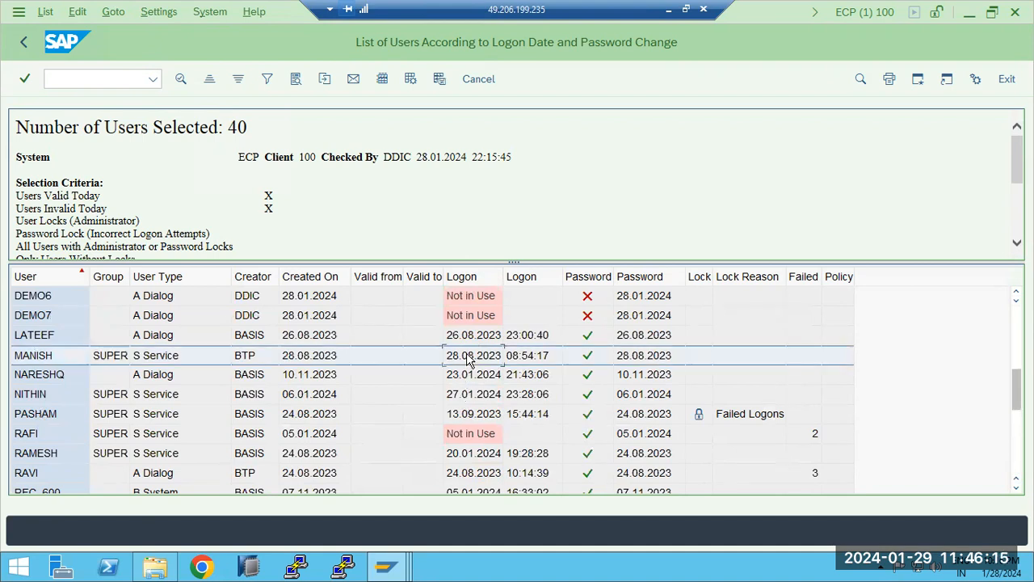
click(471, 377)
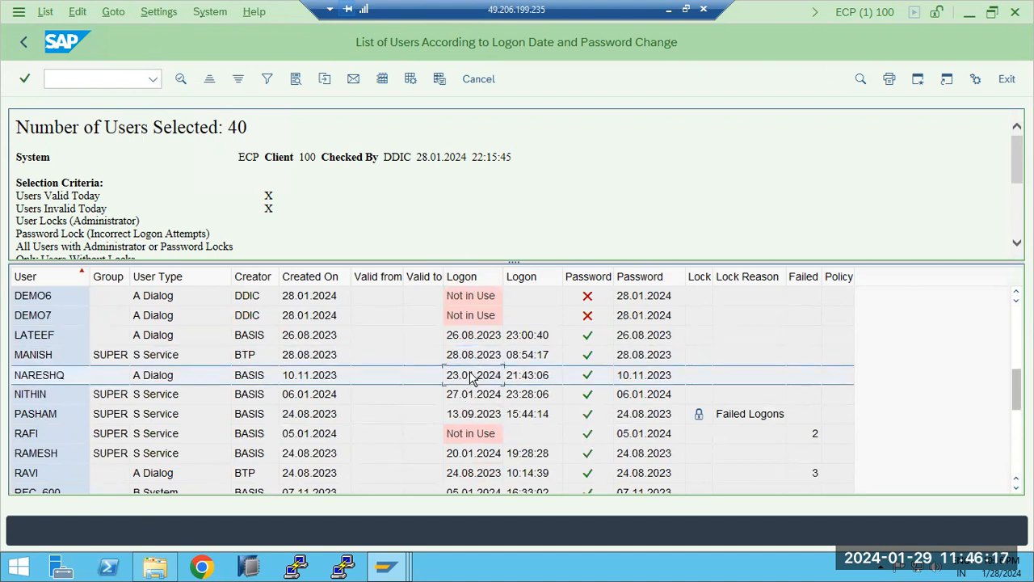
click(469, 392)
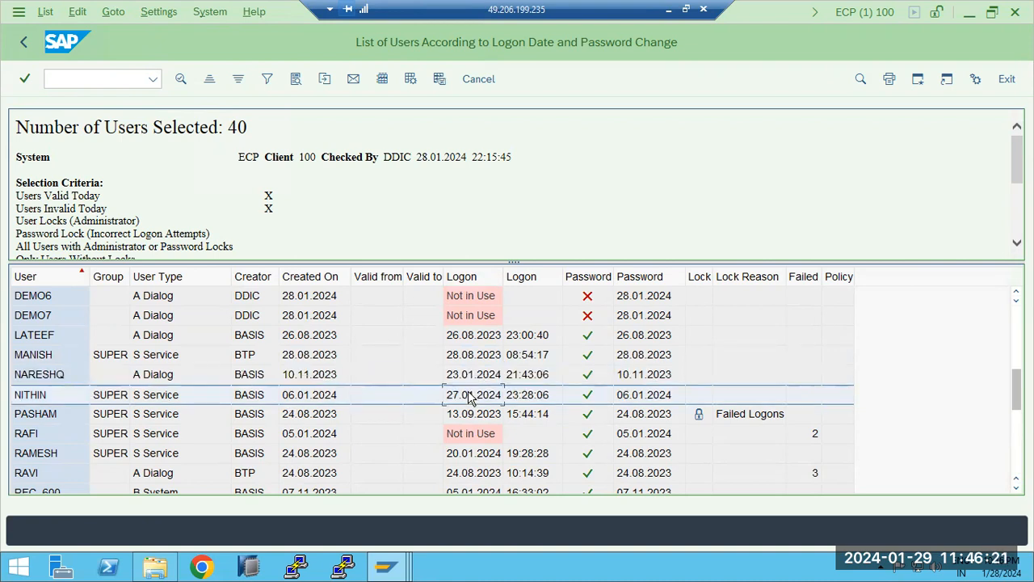
click(746, 419)
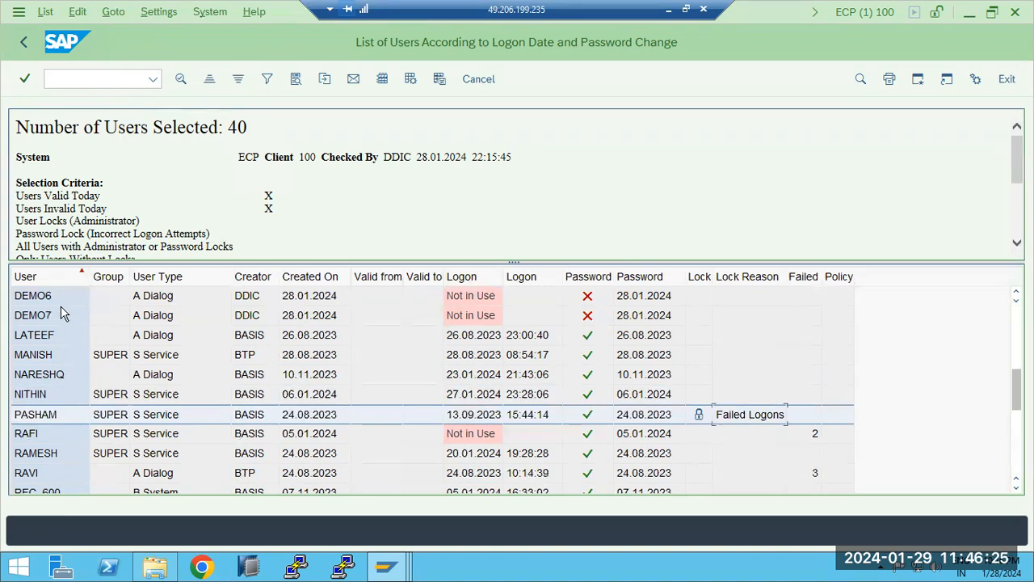
click(26, 43)
click(26, 43)
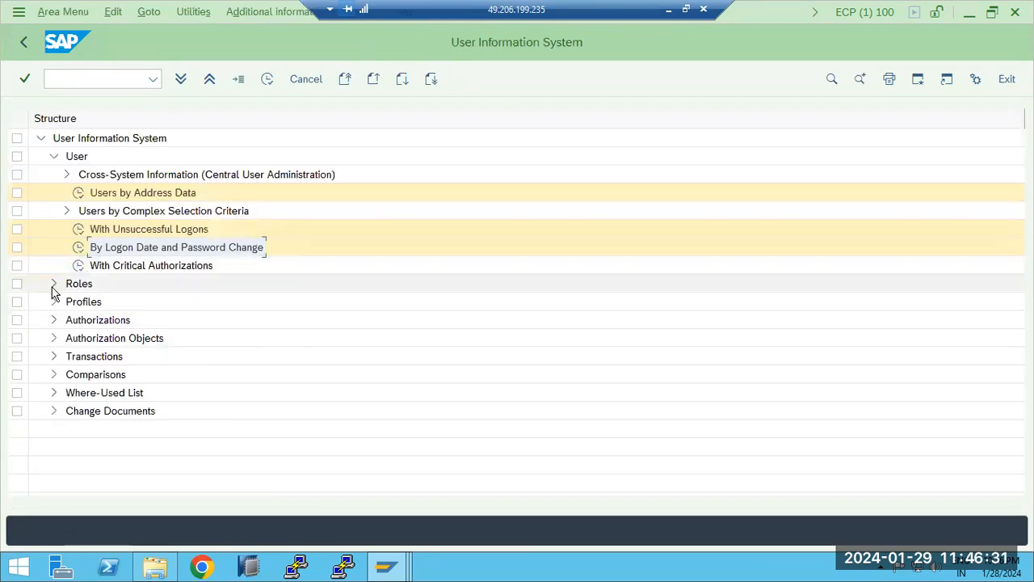
Run the Executable Transactions report from the Transactions folder for user DEMO2.
click(54, 321)
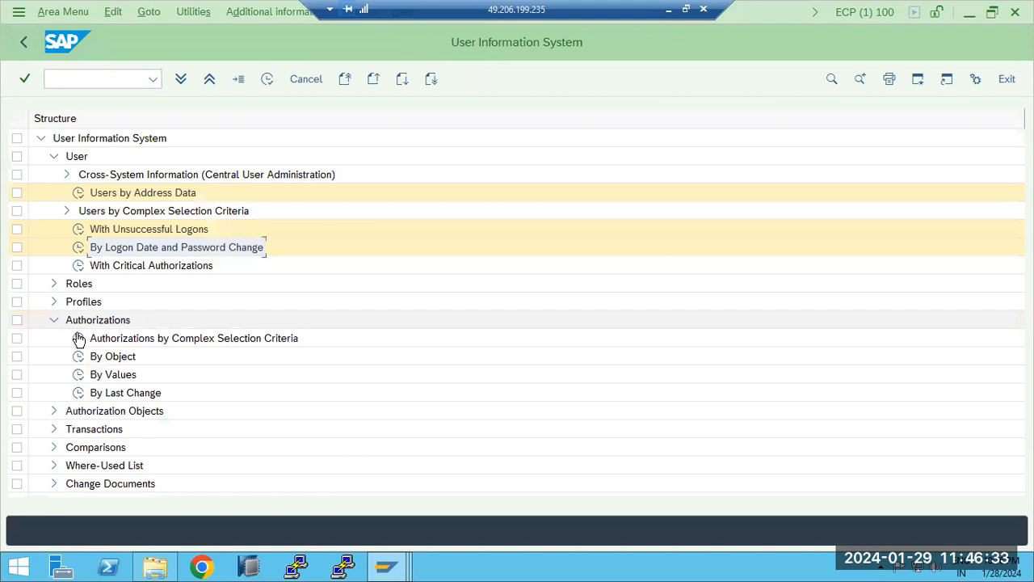
click(53, 322)
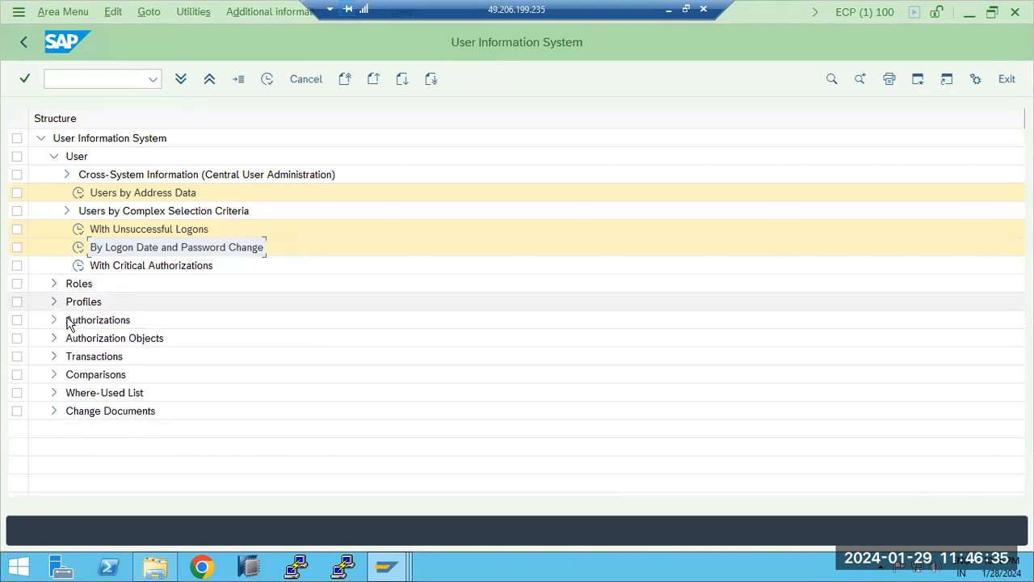
click(54, 359)
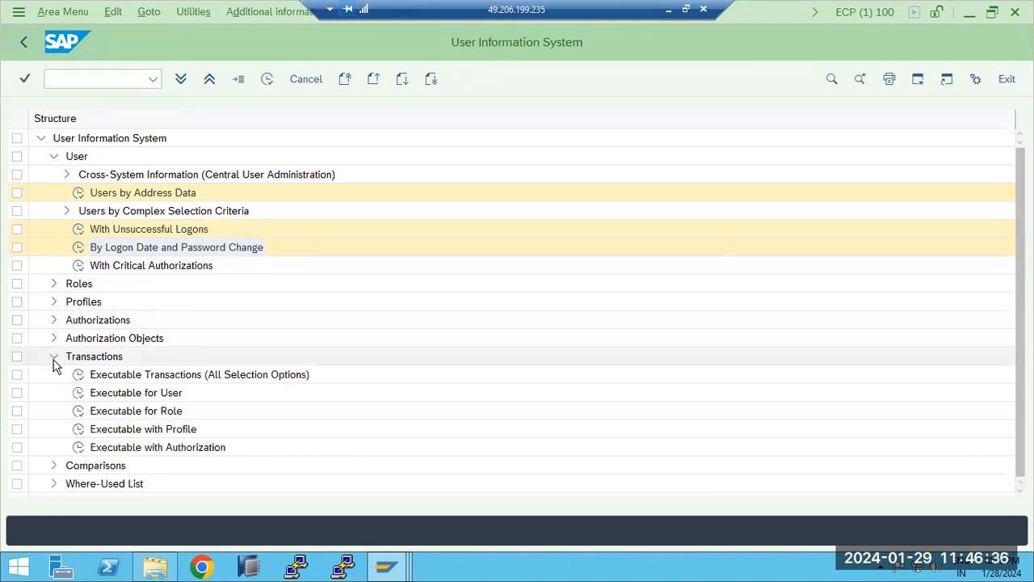
double_click(79, 393)
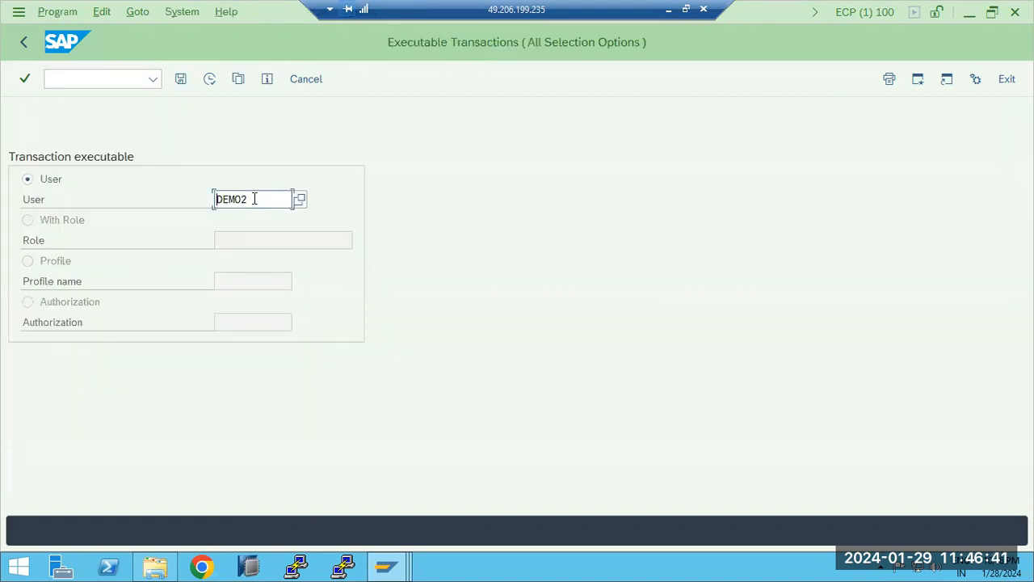
click(210, 78)
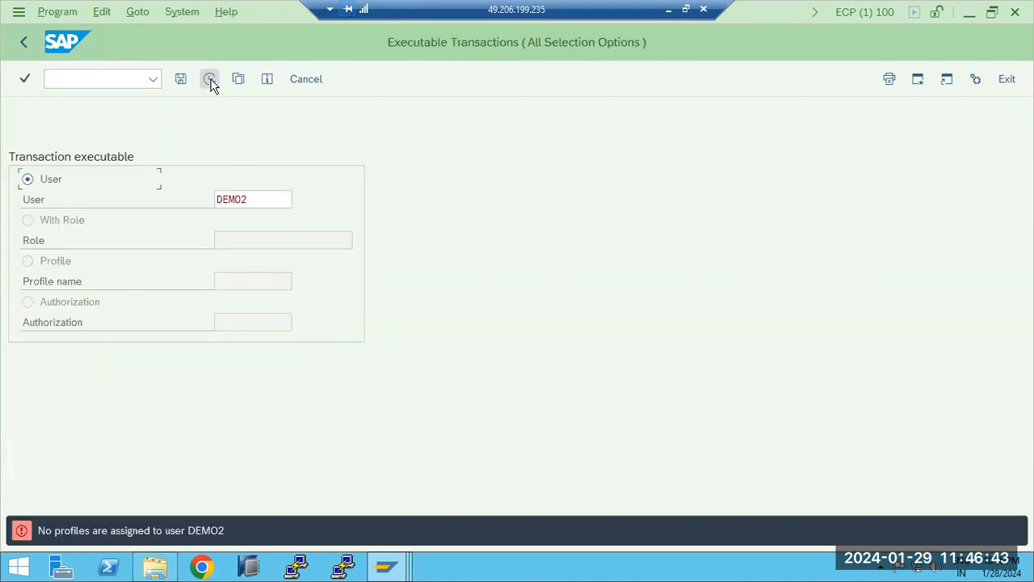
Rerun Executable Transactions for user DEMO1, listing 7 transactions.
click(257, 202)
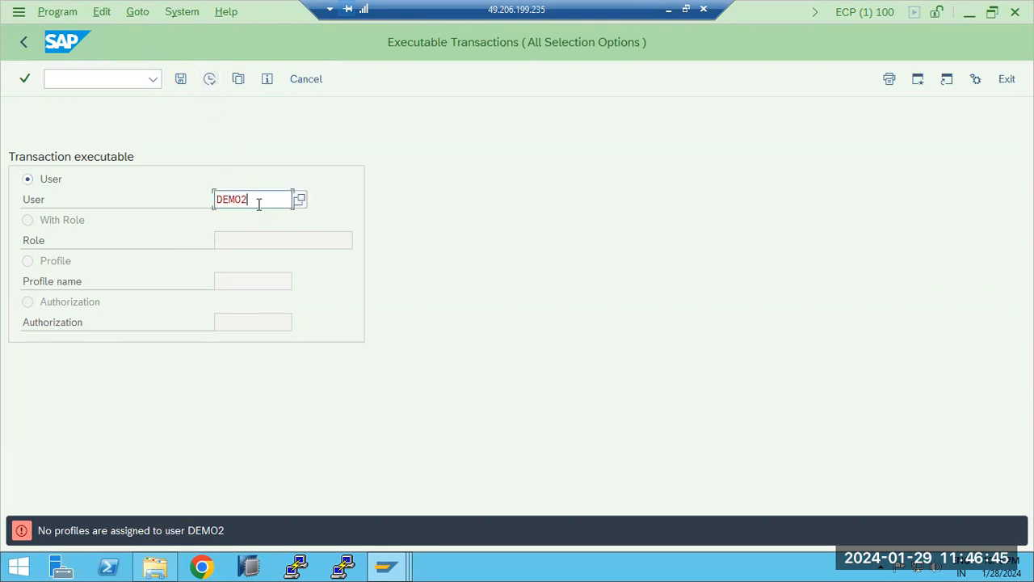
double_click(258, 203)
text(DEMo1)
click(210, 81)
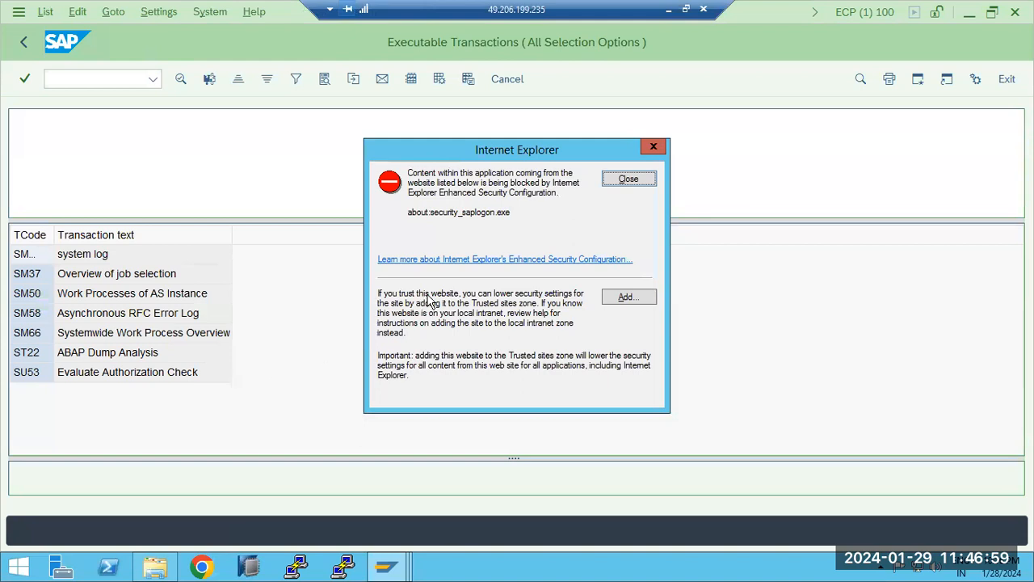
click(621, 178)
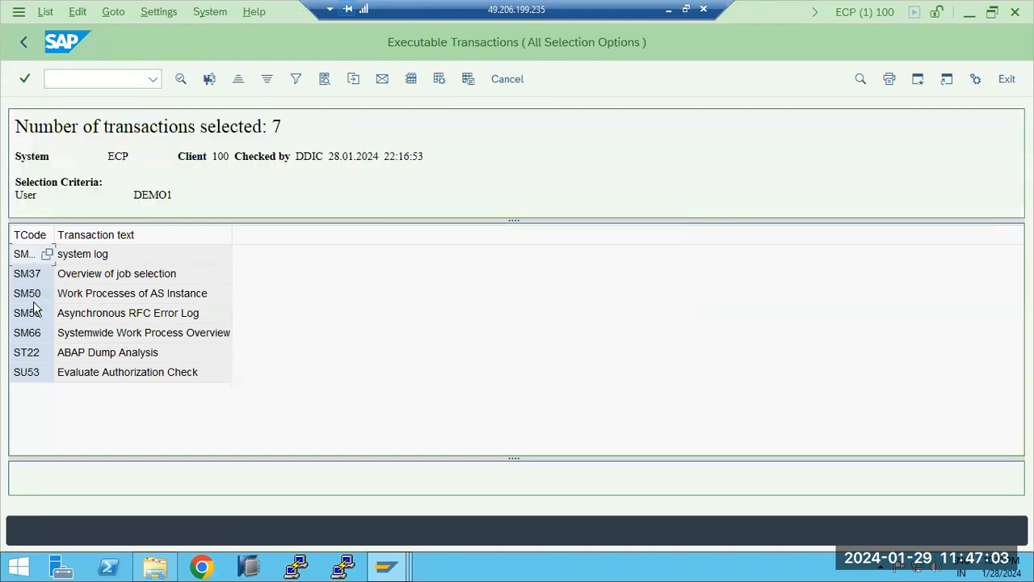
Run Executable Transactions again for user BASIS.
click(24, 42)
text(BASIS)
click(209, 79)
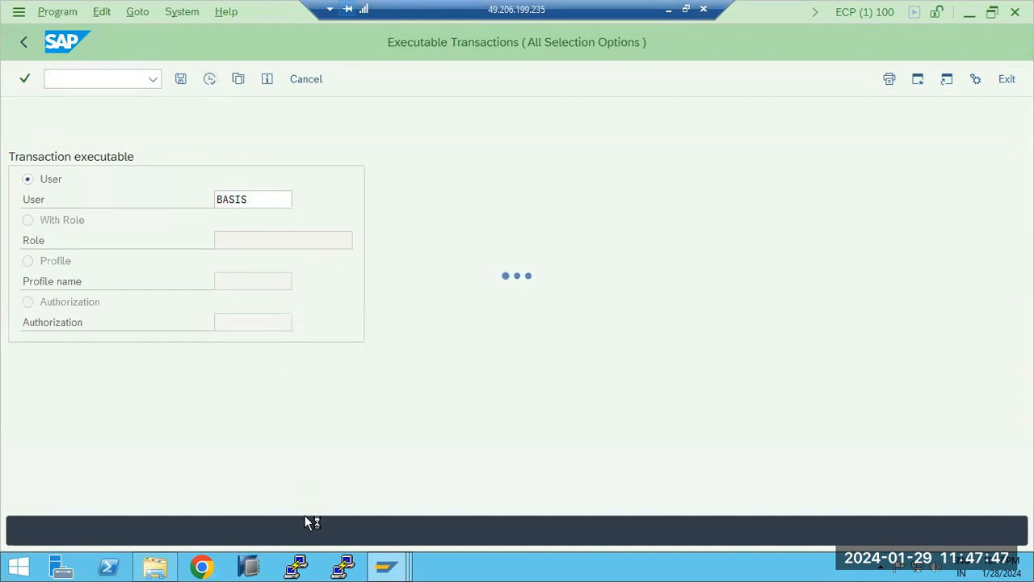
Commit the SUIM note in Paint and write 'HR', 'BPC', 'ORG level' in a new text box.
click(669, 10)
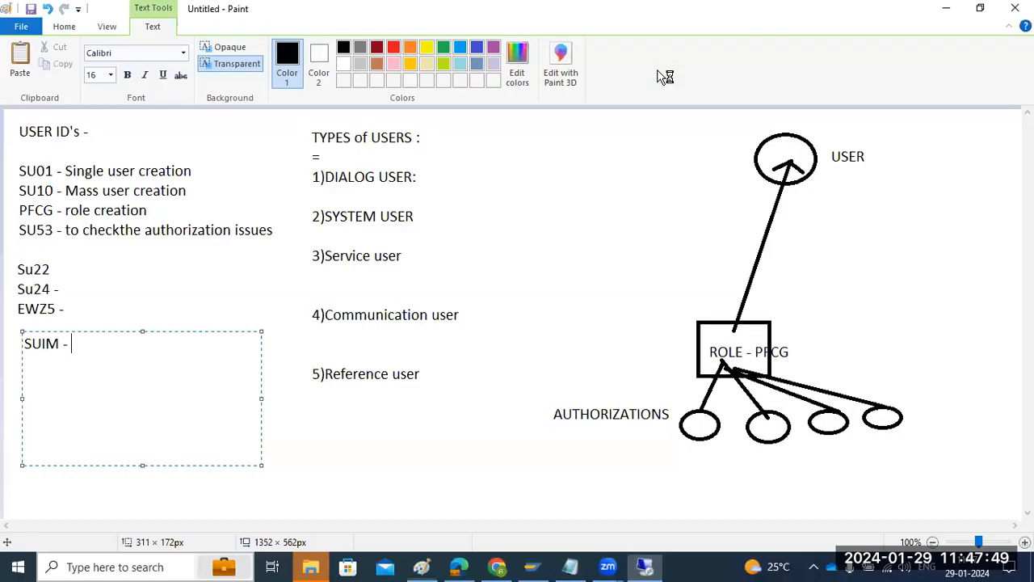
click(315, 427)
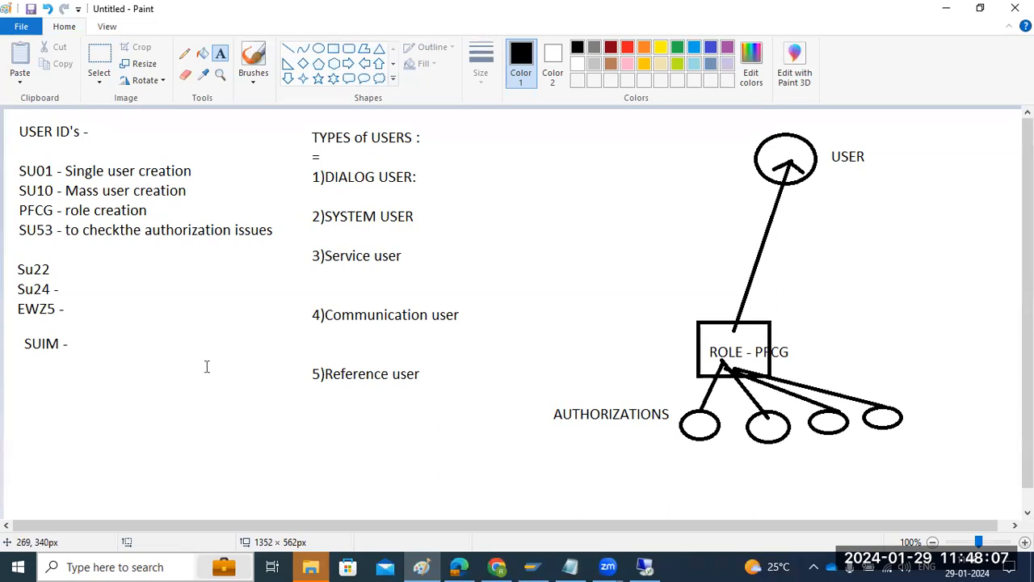
drag(84, 273, 270, 482)
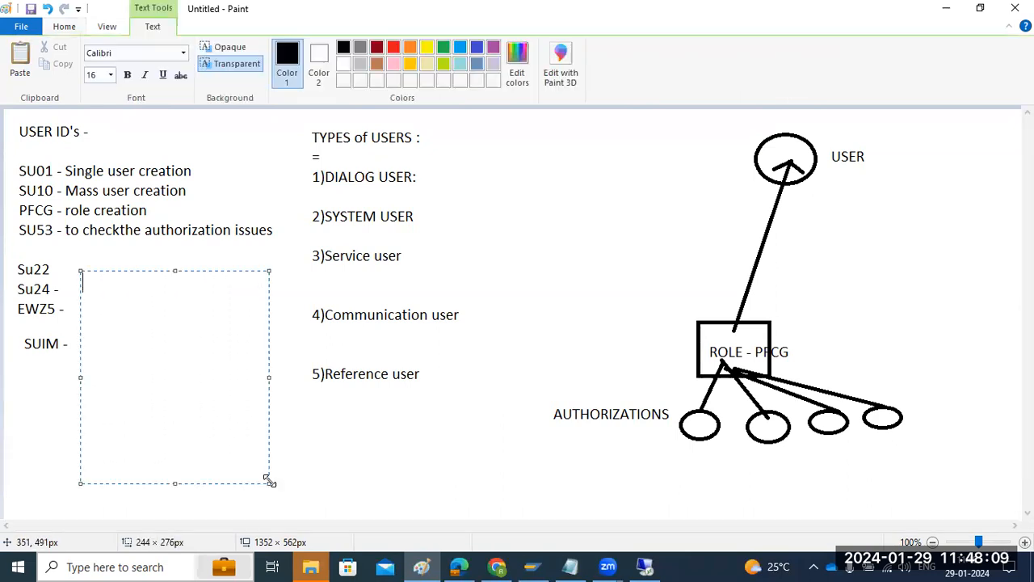
text(HR)
key(Return)
text(BPC)
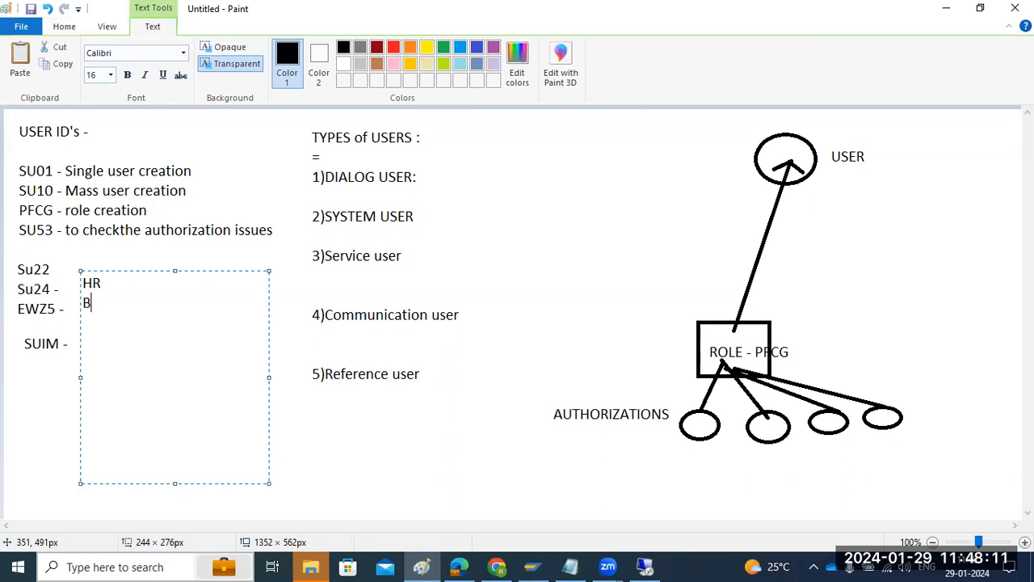
key(Return)
text(ORG level)
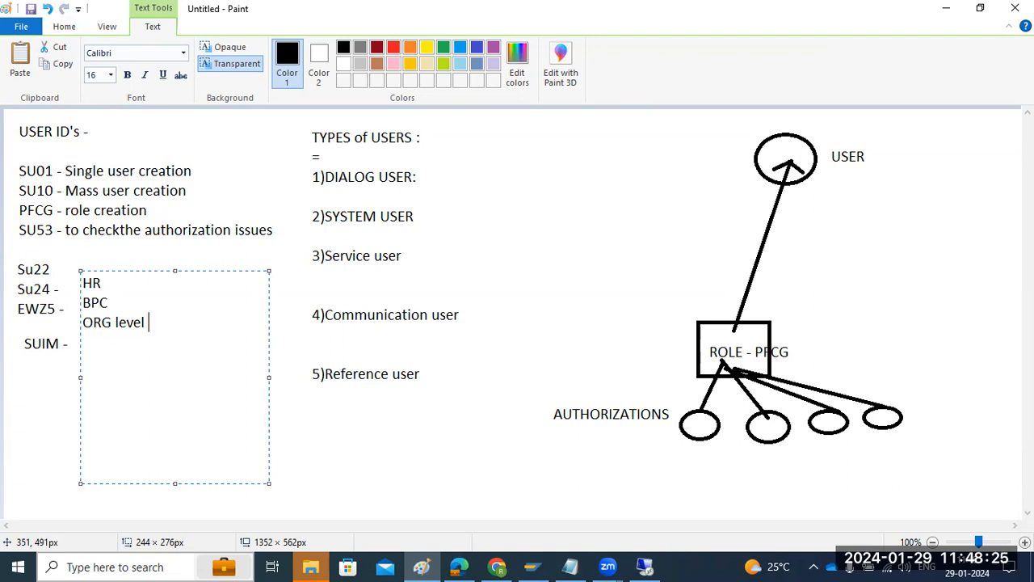
Clear the new text box and bring the SAP BASIS report back to front.
key(ctrl+a)
key(Delete)
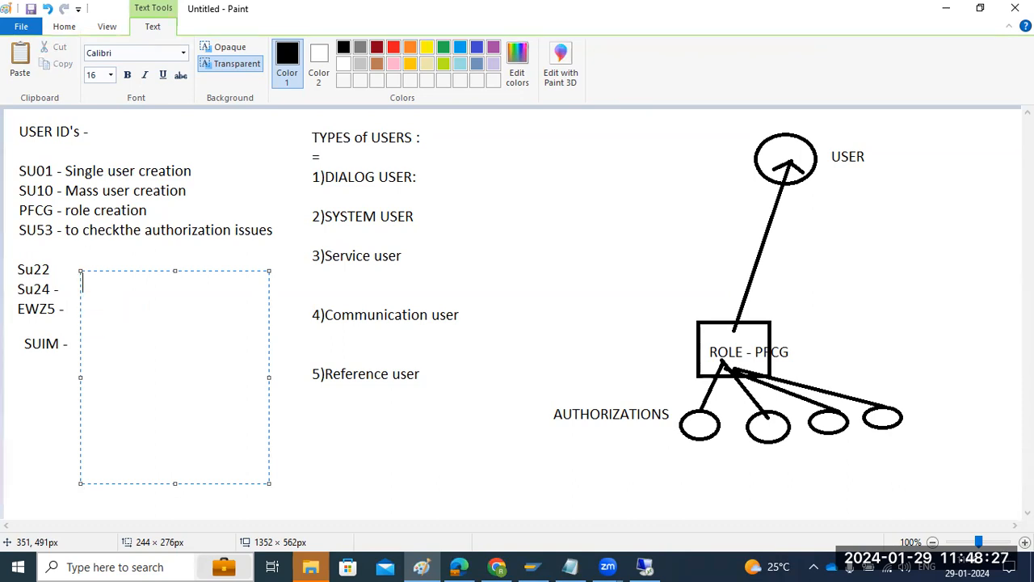
click(645, 567)
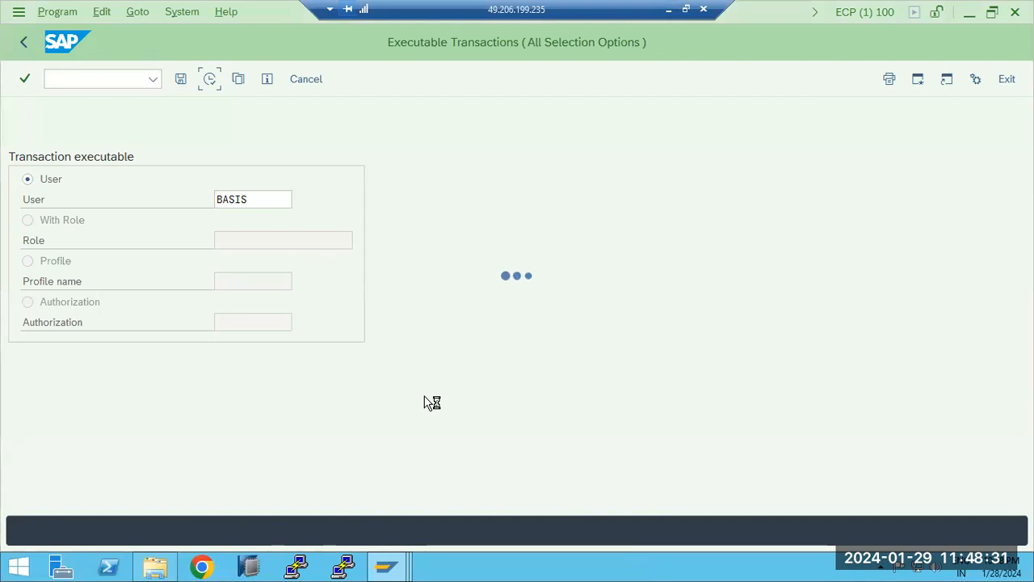